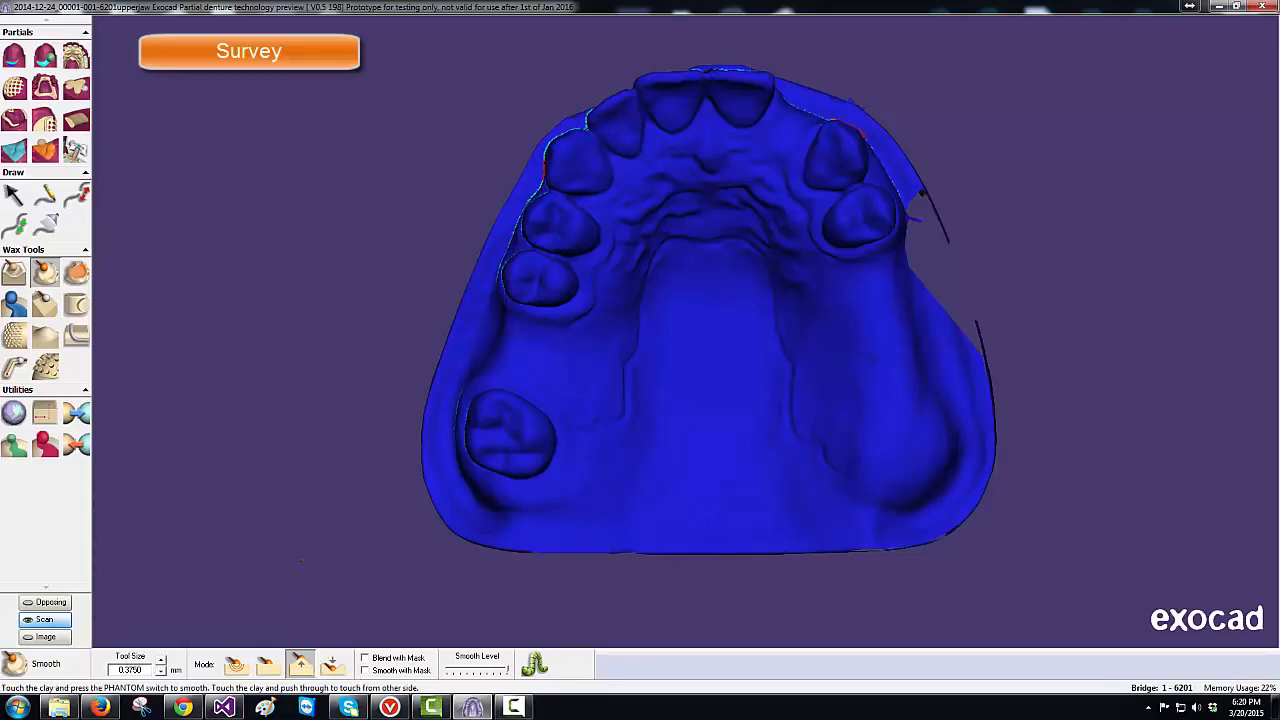
- Tilt the upper-jaw model and rotate it round to a side view
key(Up)
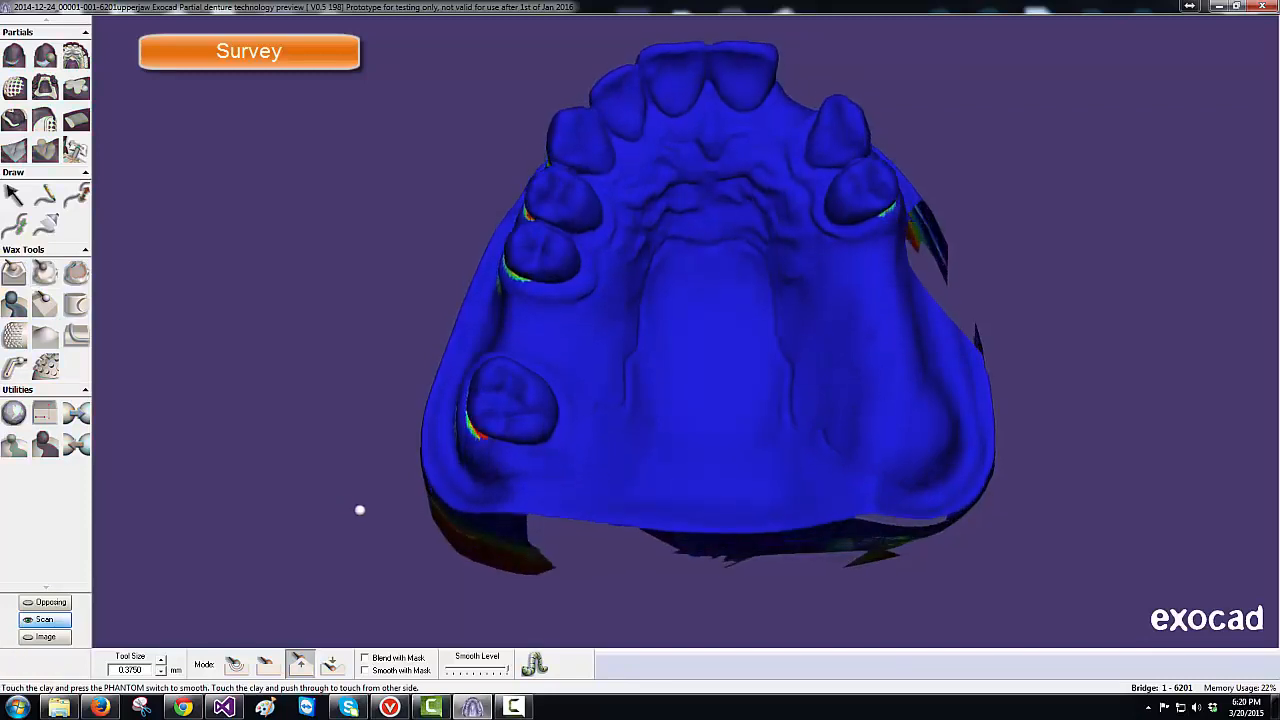
middle_drag(360, 510, 360, 510)
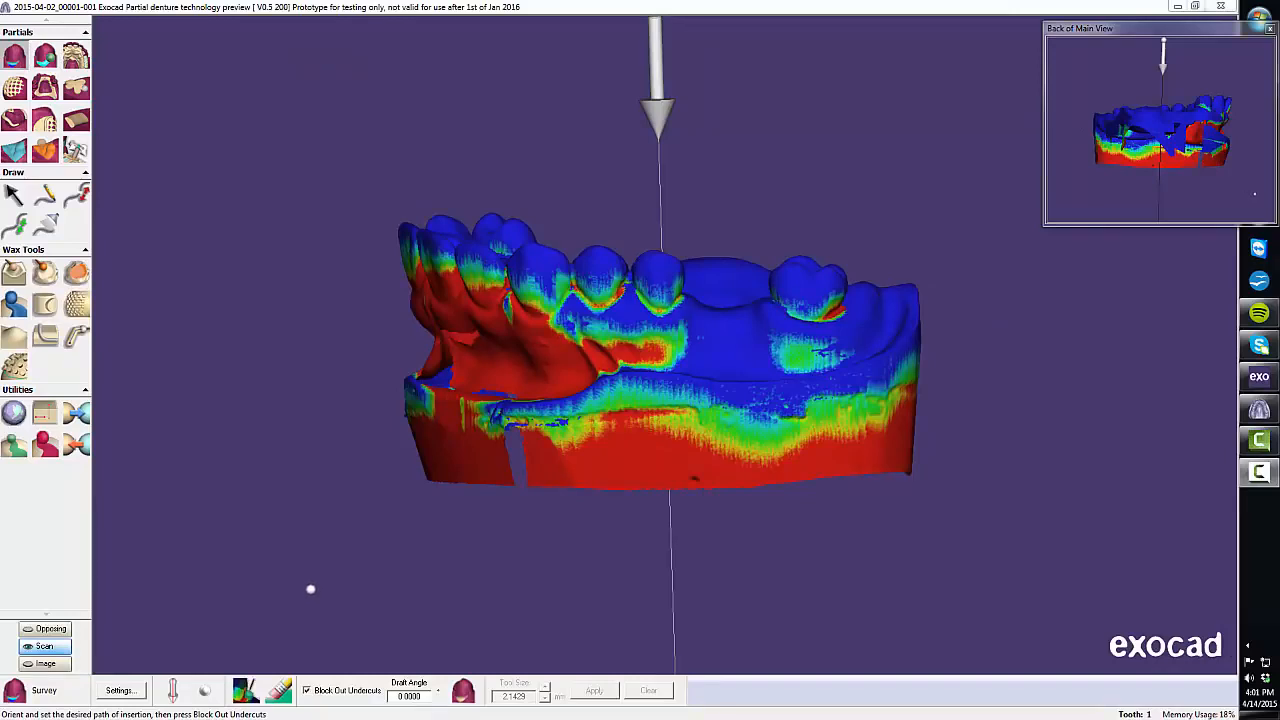
click(119, 691)
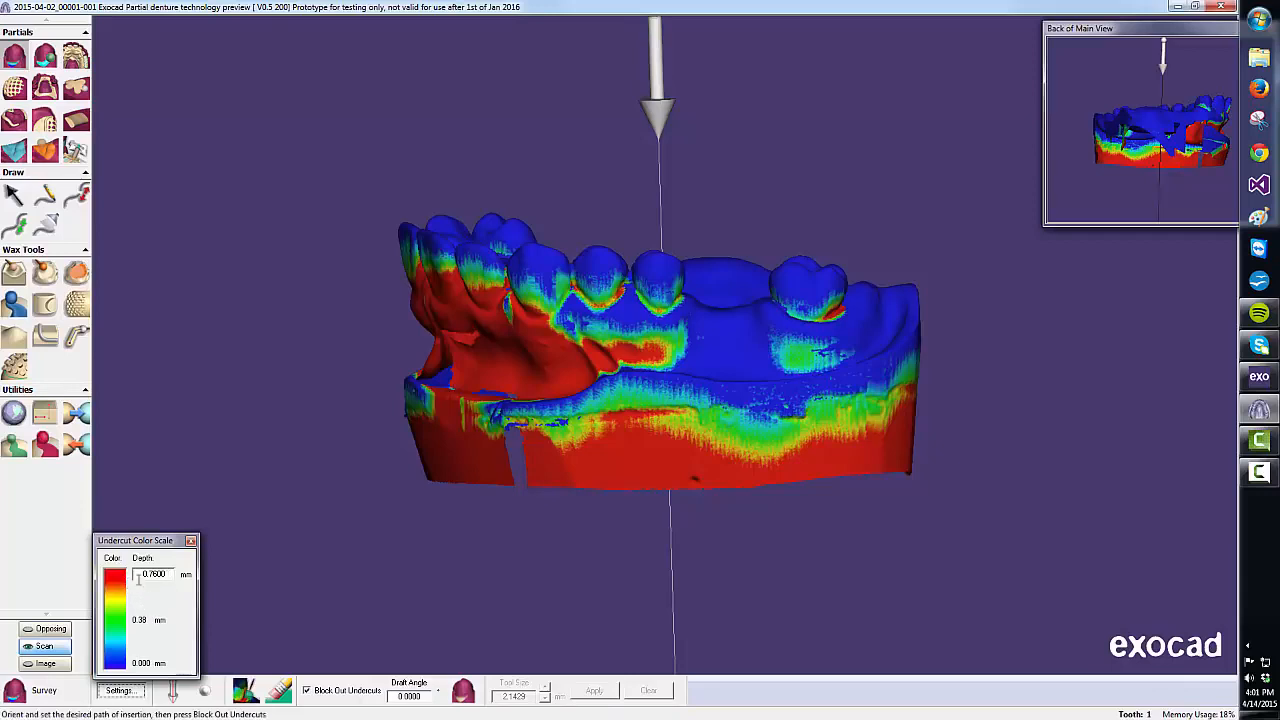
drag(167, 573, 141, 573)
click(190, 541)
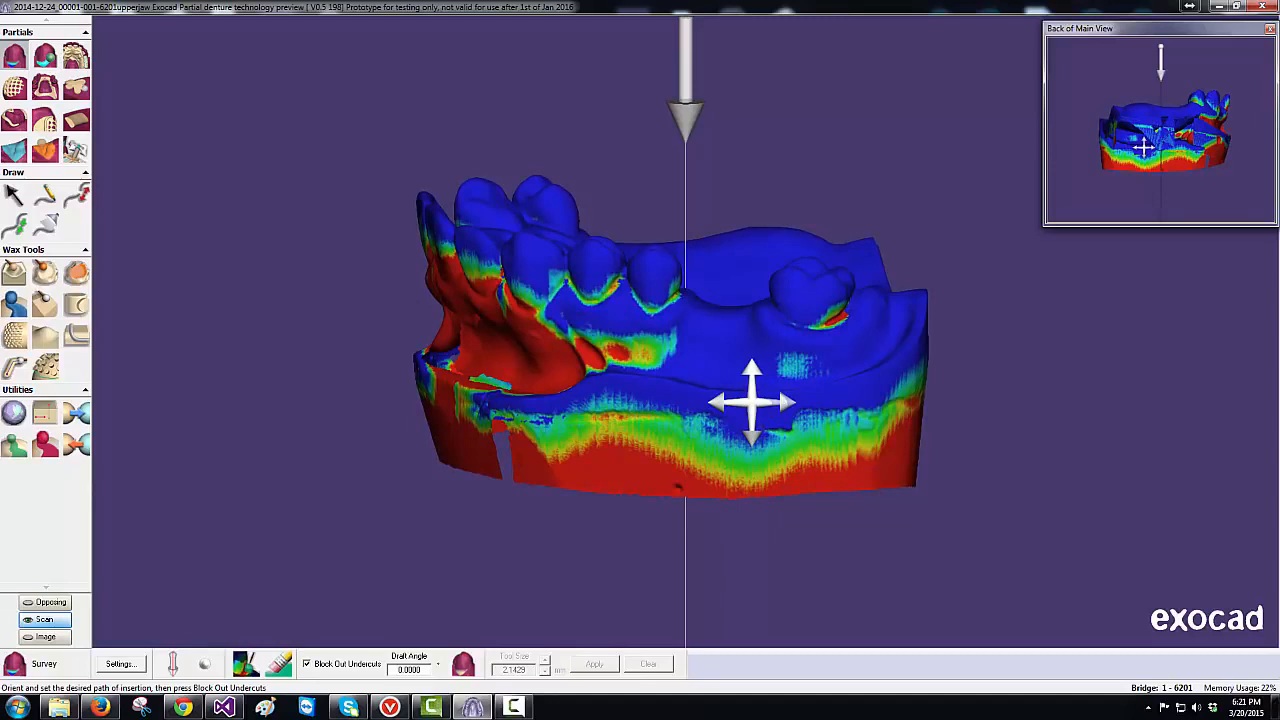
- Tilt the model to set the path of insertion, resetting and re-adjusting it once
middle_drag(752, 395, 753, 395)
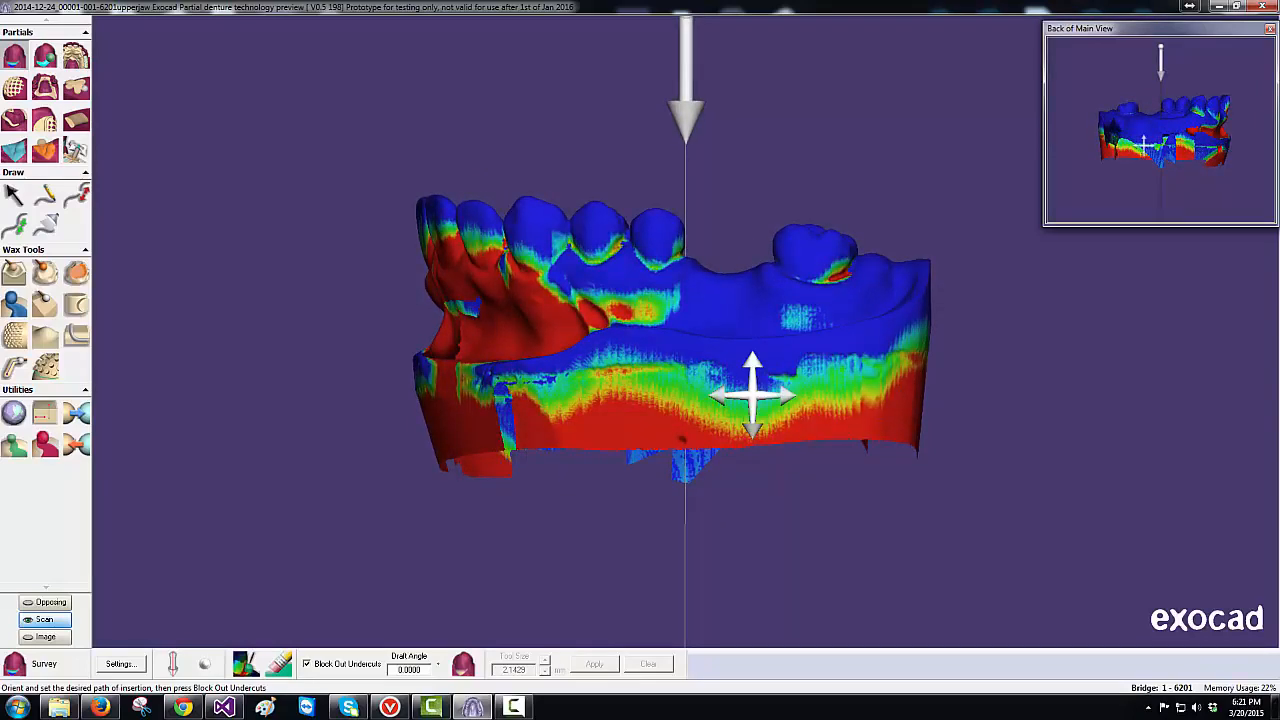
drag(734, 377, 734, 442)
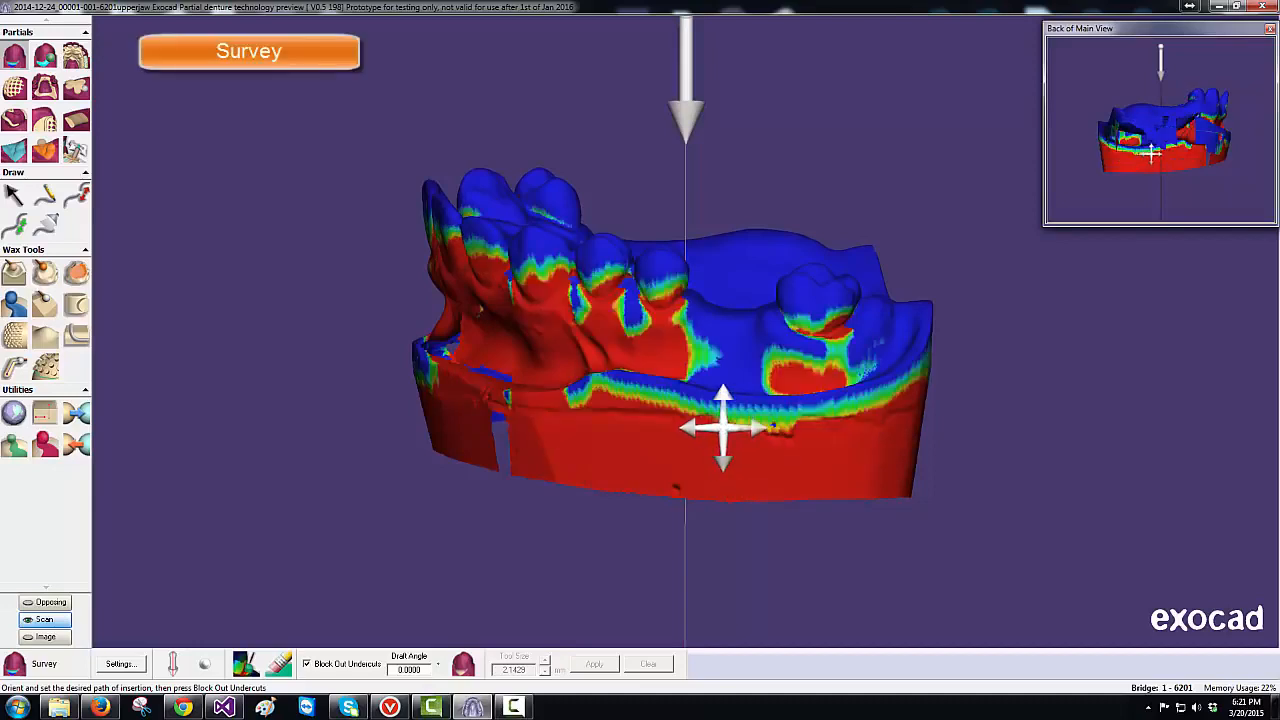
drag(474, 257, 438, 298)
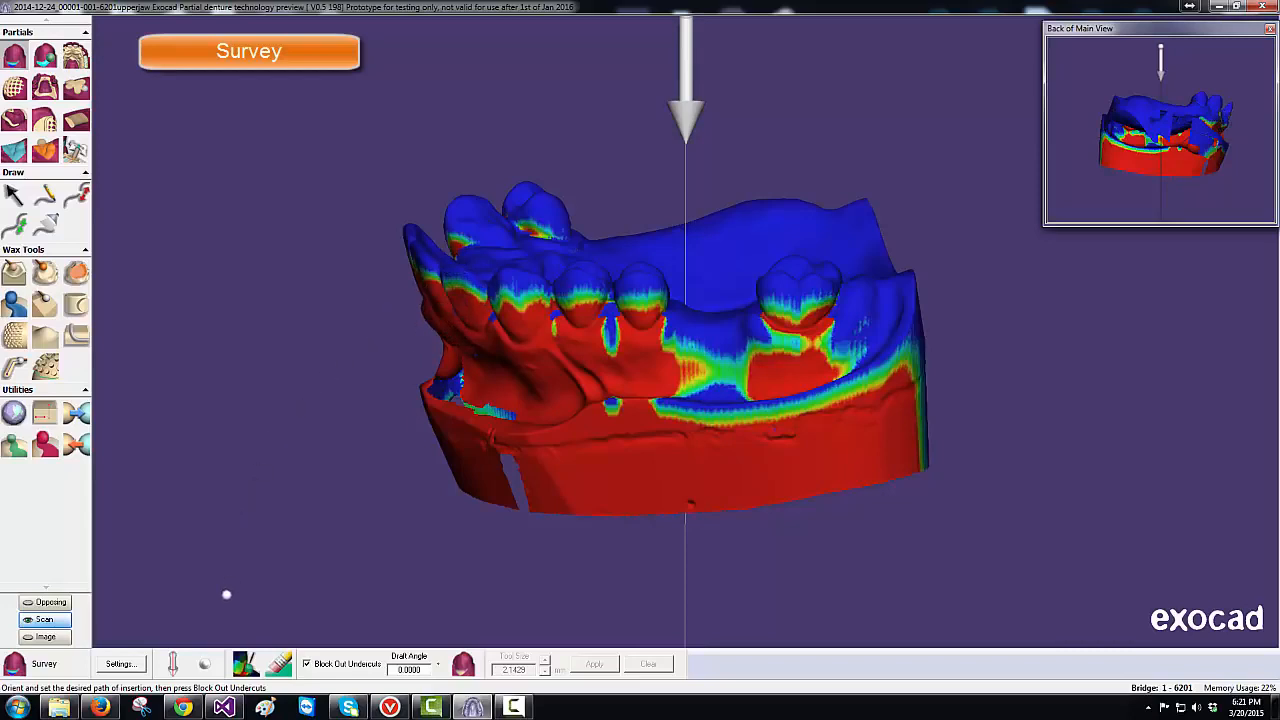
click(172, 662)
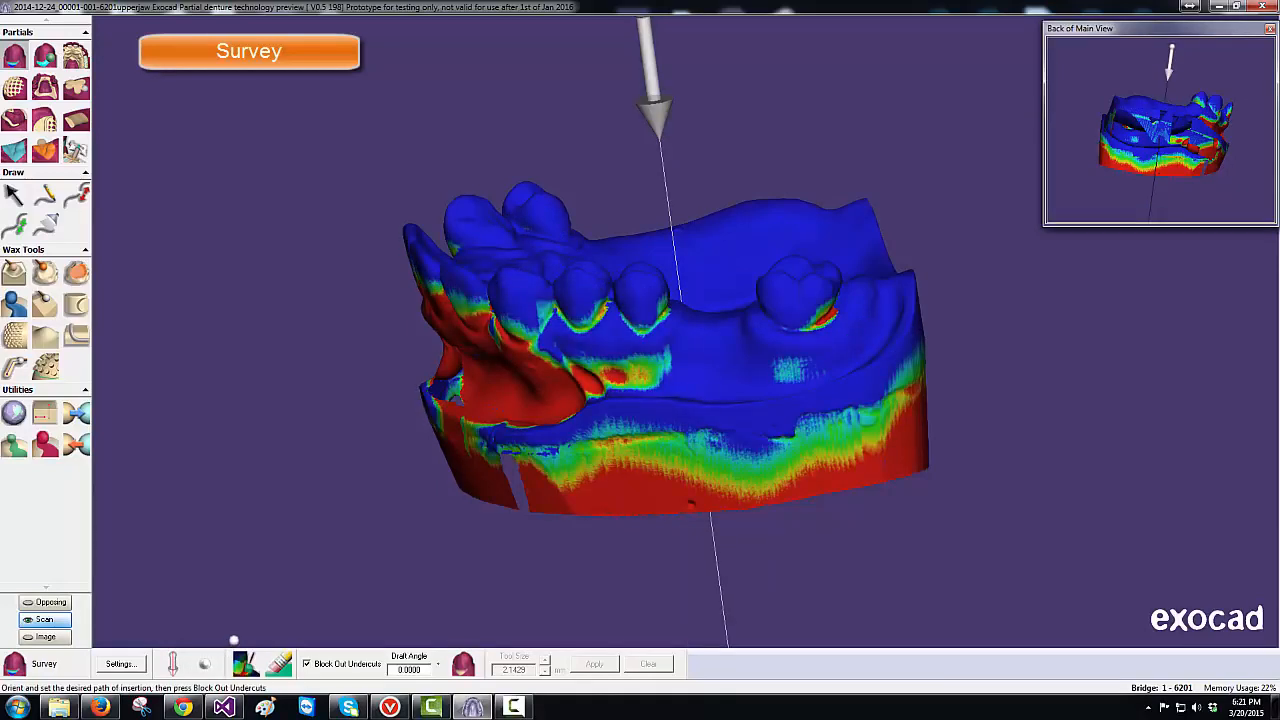
right_drag(468, 466, 455, 430)
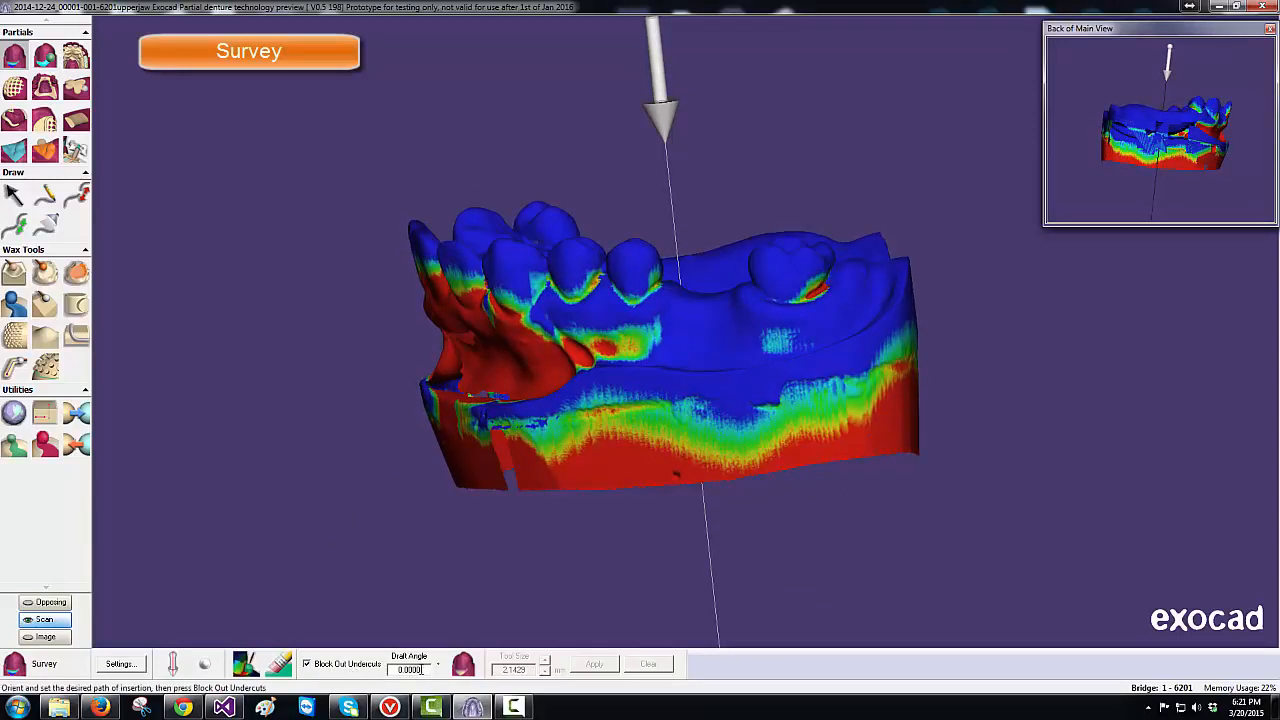
- Set the draft angle to 2 and block out the model's undercuts
click(392, 669)
text(2)
mouse_move(431, 707)
click(465, 666)
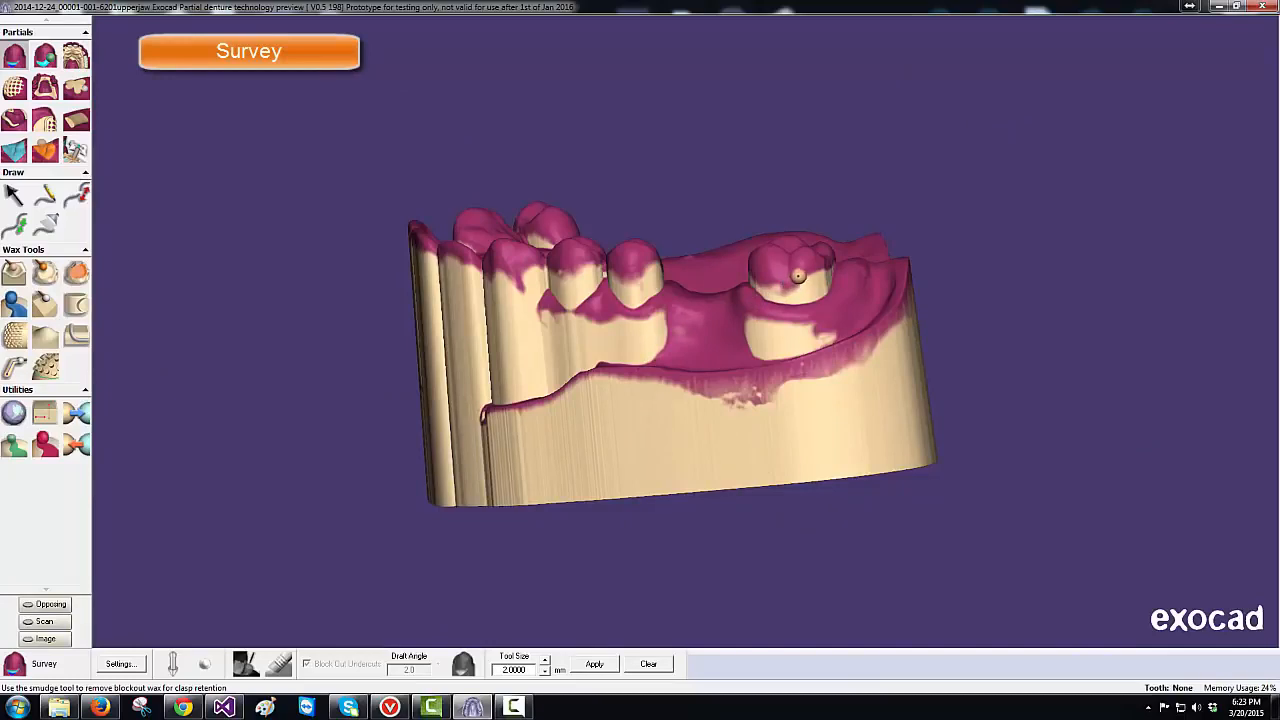
- Smudge away blockout wax on the molar and premolar at tool size 1.37, then apply the surveying
mouse_move(792, 272)
mouse_down()
mouse_move(820, 283)
mouse_move(830, 273)
mouse_up()
key(minus)
key(minus)
key(minus)
key(minus)
drag(645, 268, 660, 272)
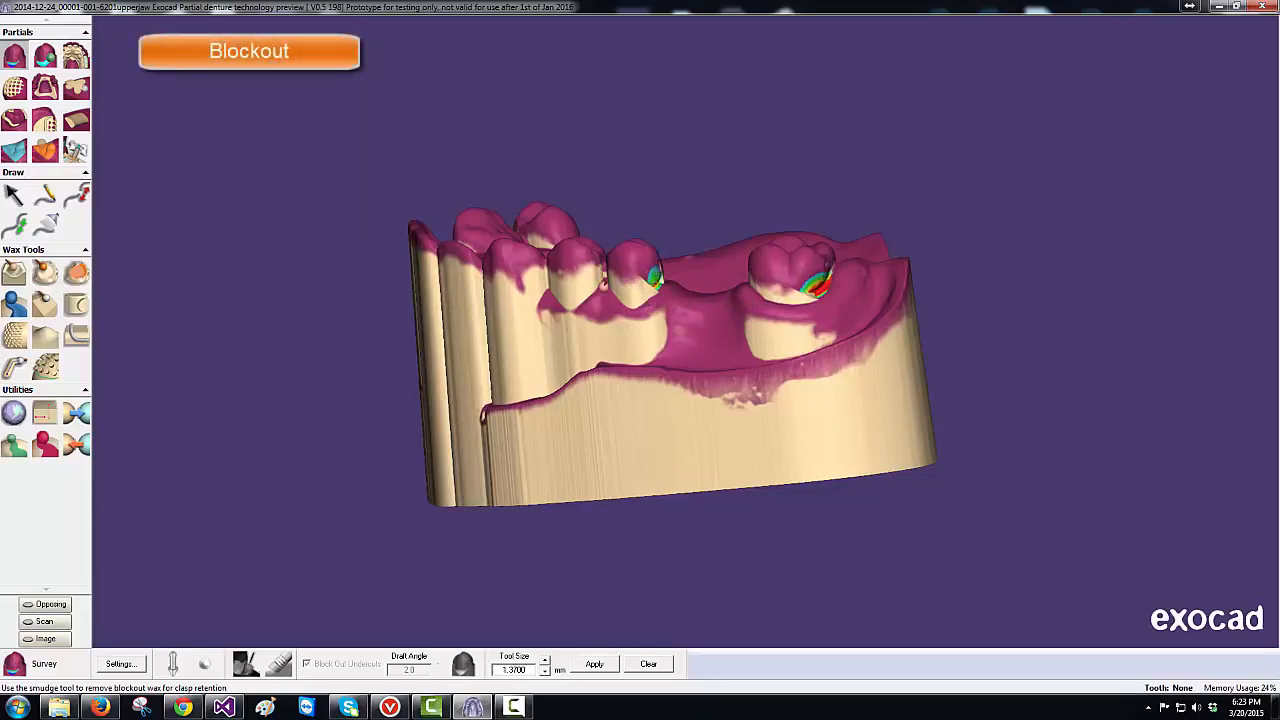
right_drag(602, 298, 609, 298)
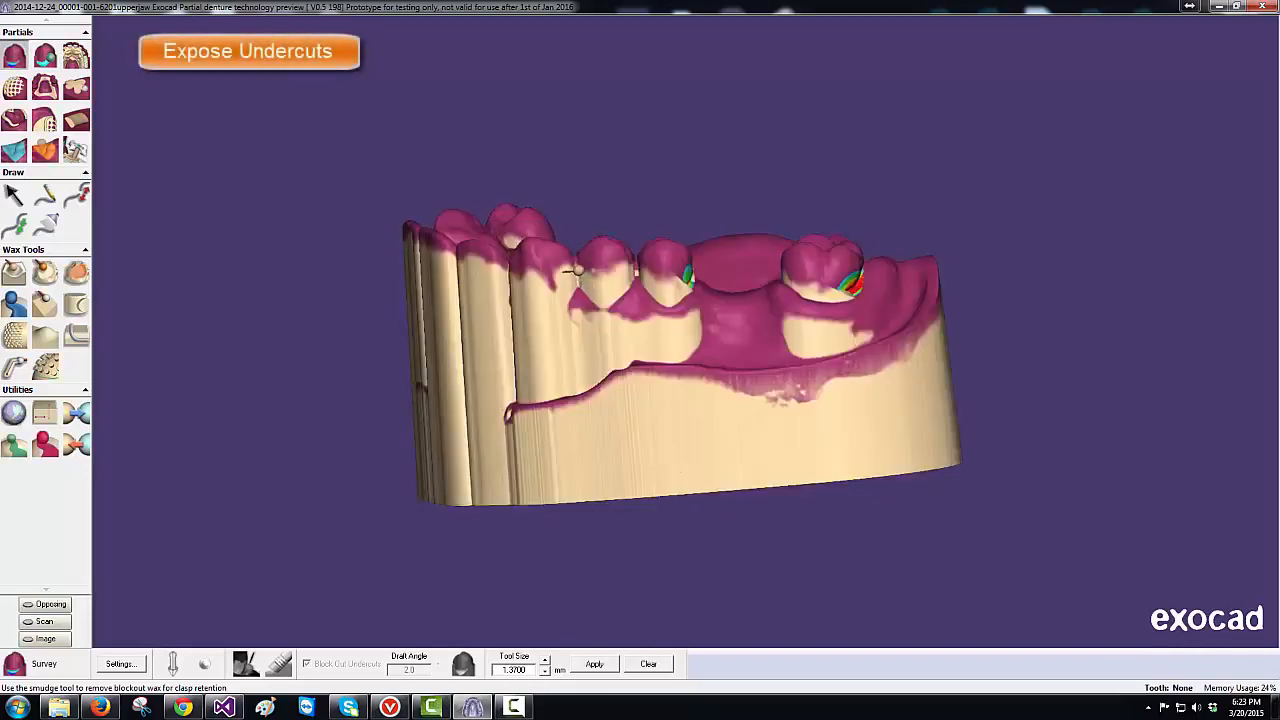
mouse_move(581, 279)
mouse_down()
mouse_move(607, 297)
mouse_move(626, 277)
mouse_up()
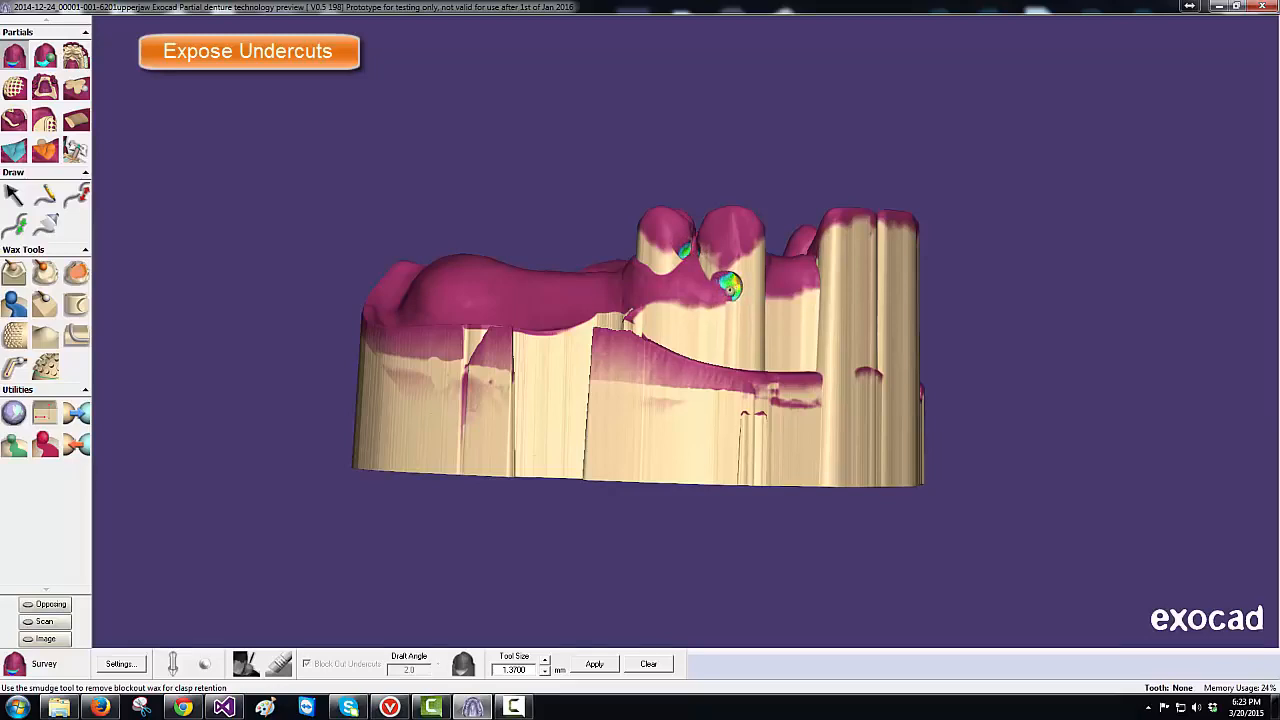
click(600, 665)
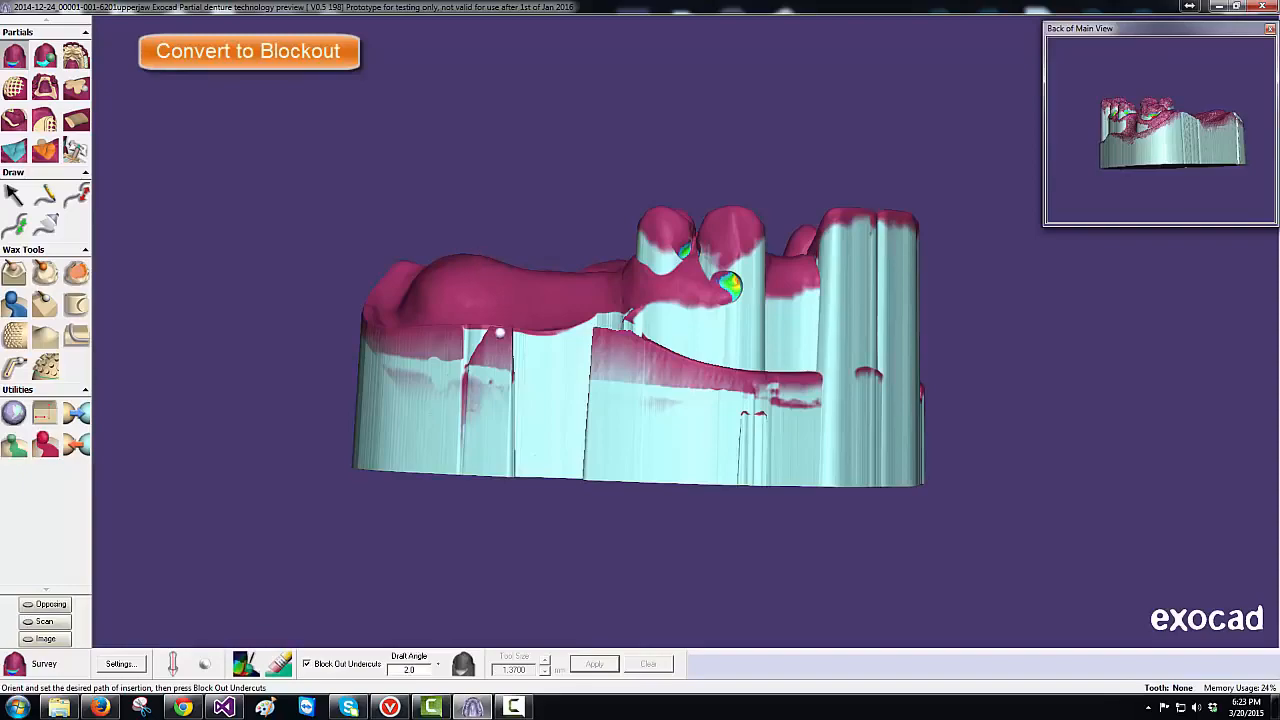
- Toggle Automatic Relief on and off in the program options, then select the Smooth wax tool
right_drag(524, 342, 559, 321)
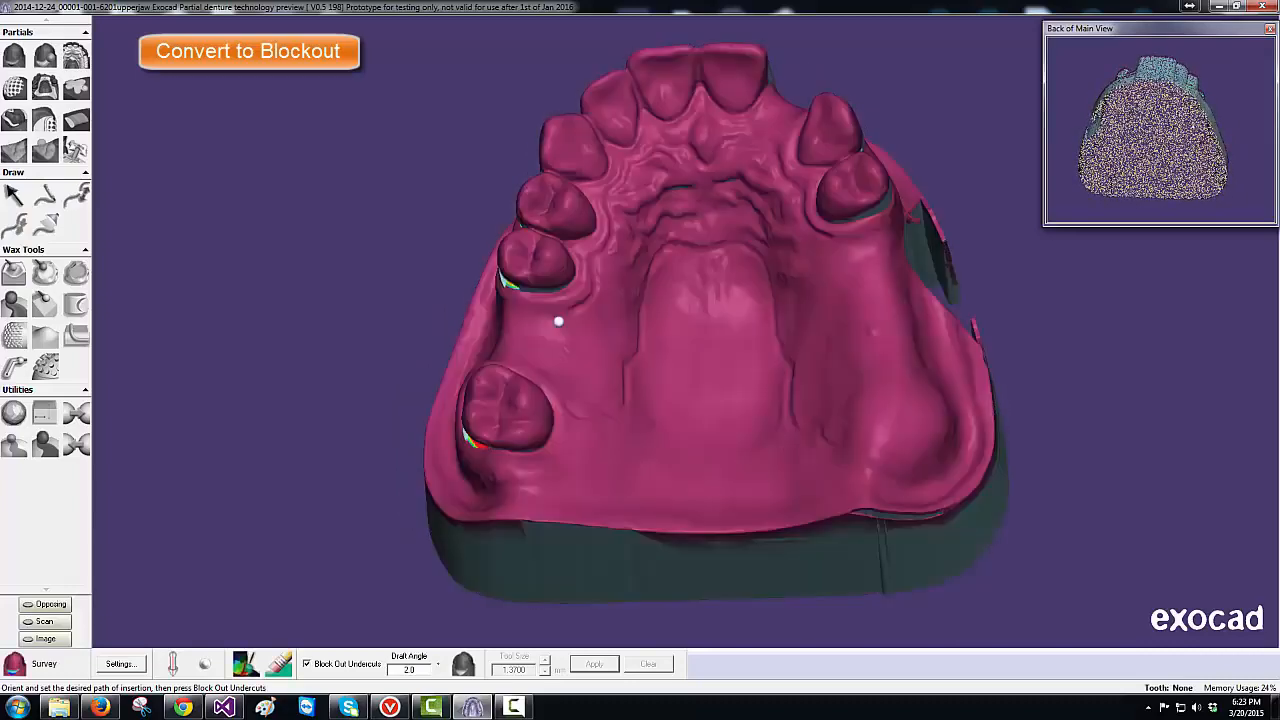
right_click(1123, 325)
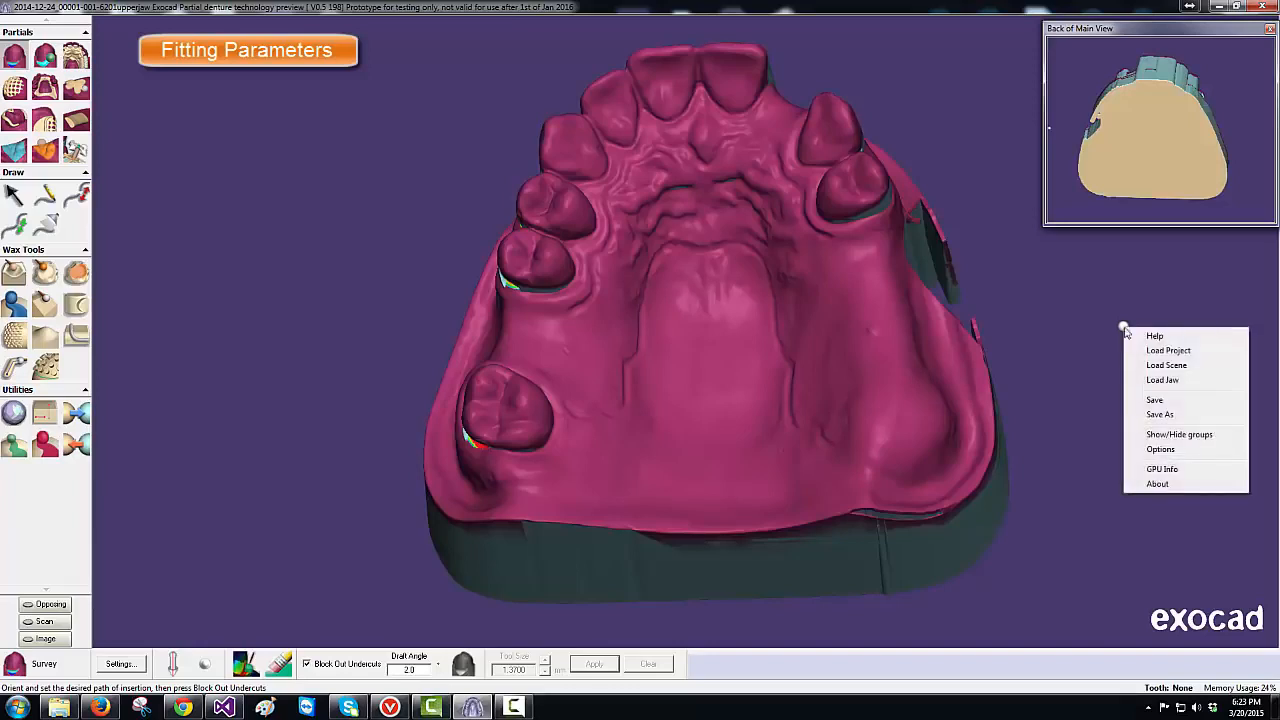
click(1156, 451)
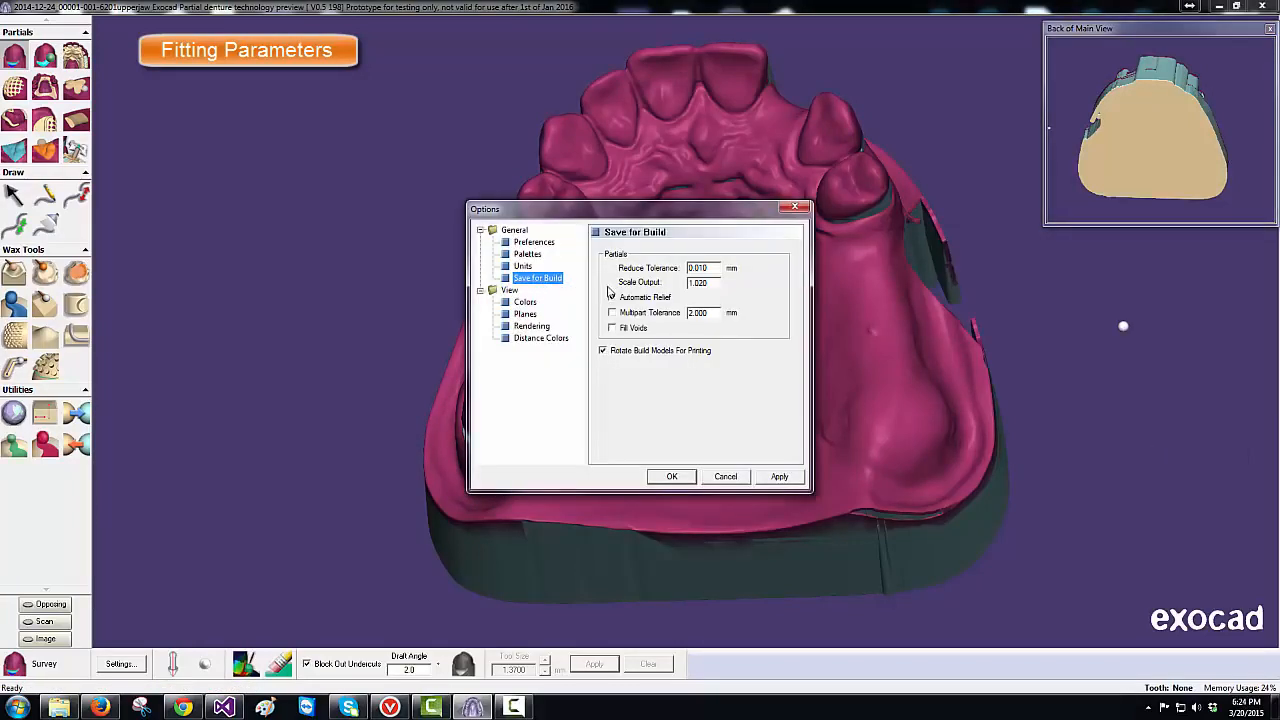
click(612, 298)
click(612, 299)
click(795, 209)
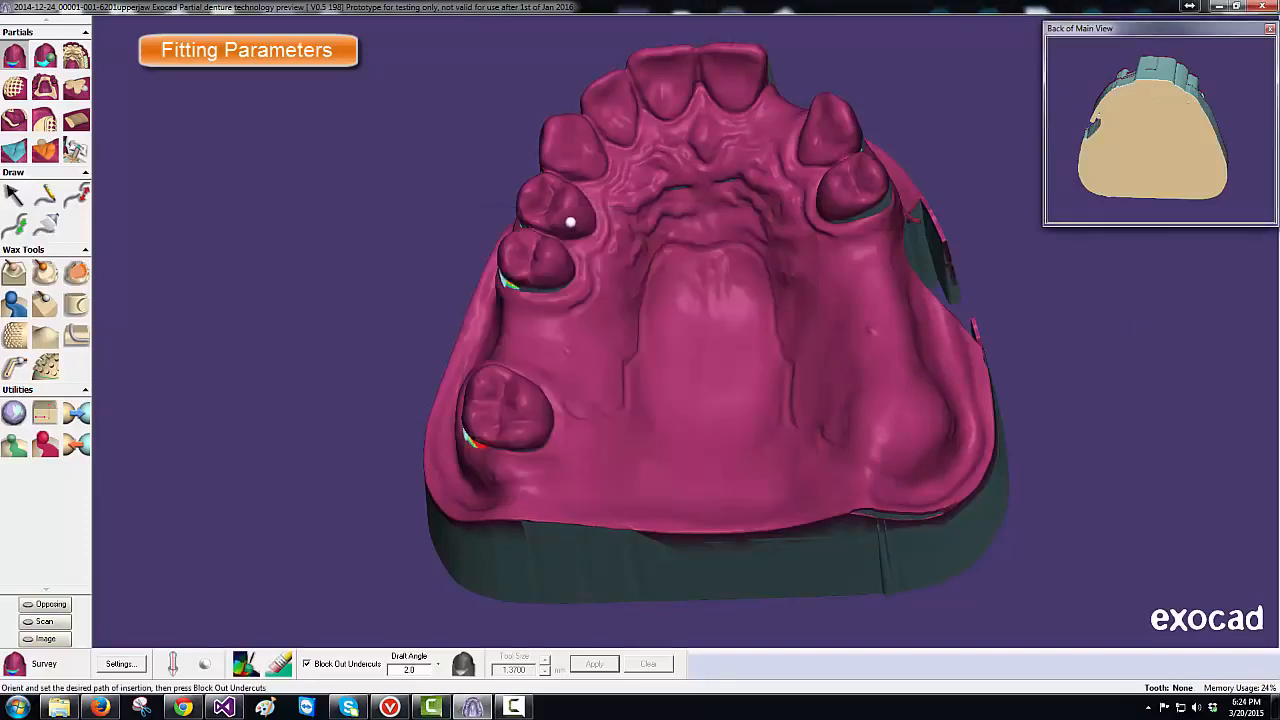
click(50, 280)
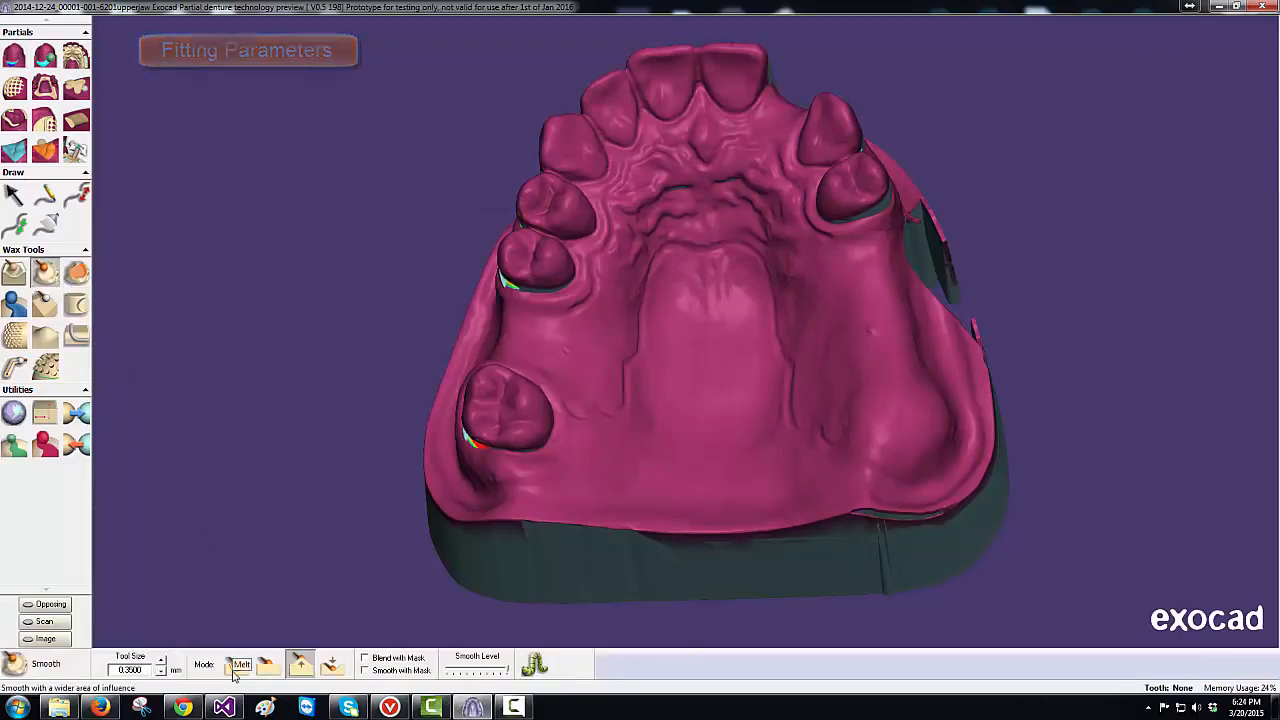
- With Smooth with Mask checked, paint relief over the palatal rugae and add it to the blockout
click(365, 670)
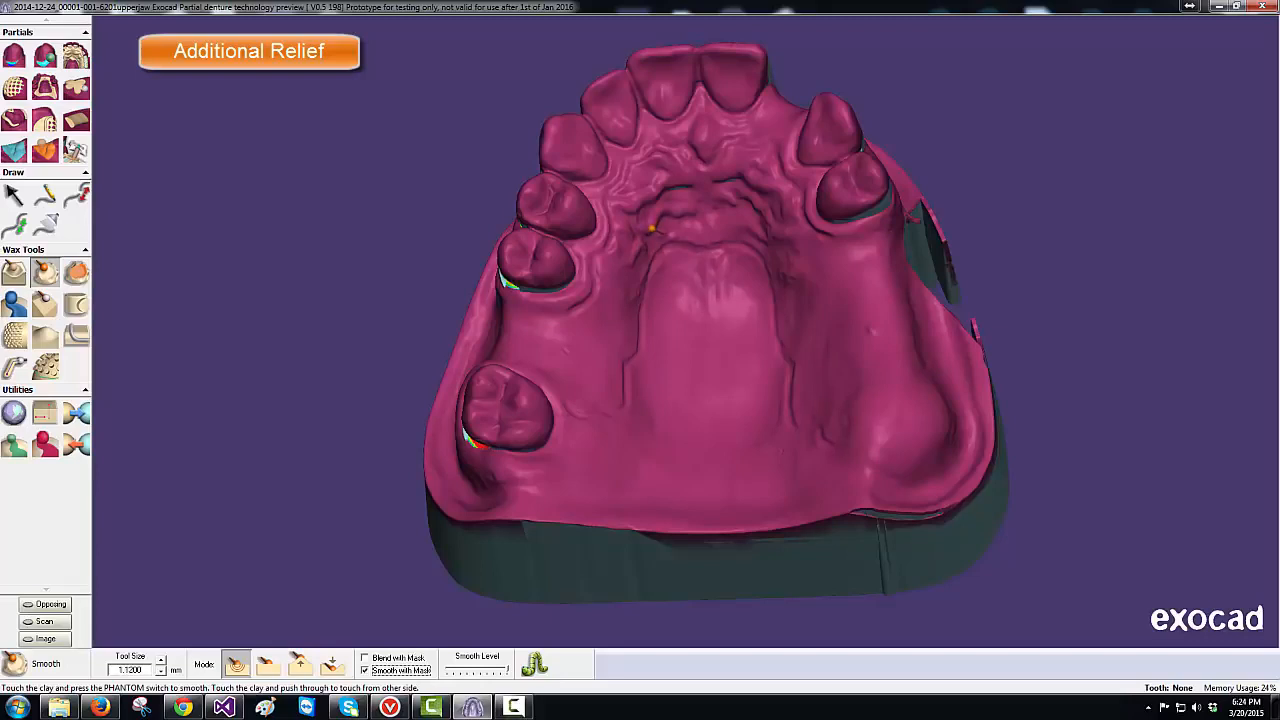
mouse_move(648, 229)
mouse_down()
mouse_move(744, 195)
mouse_move(771, 229)
mouse_up()
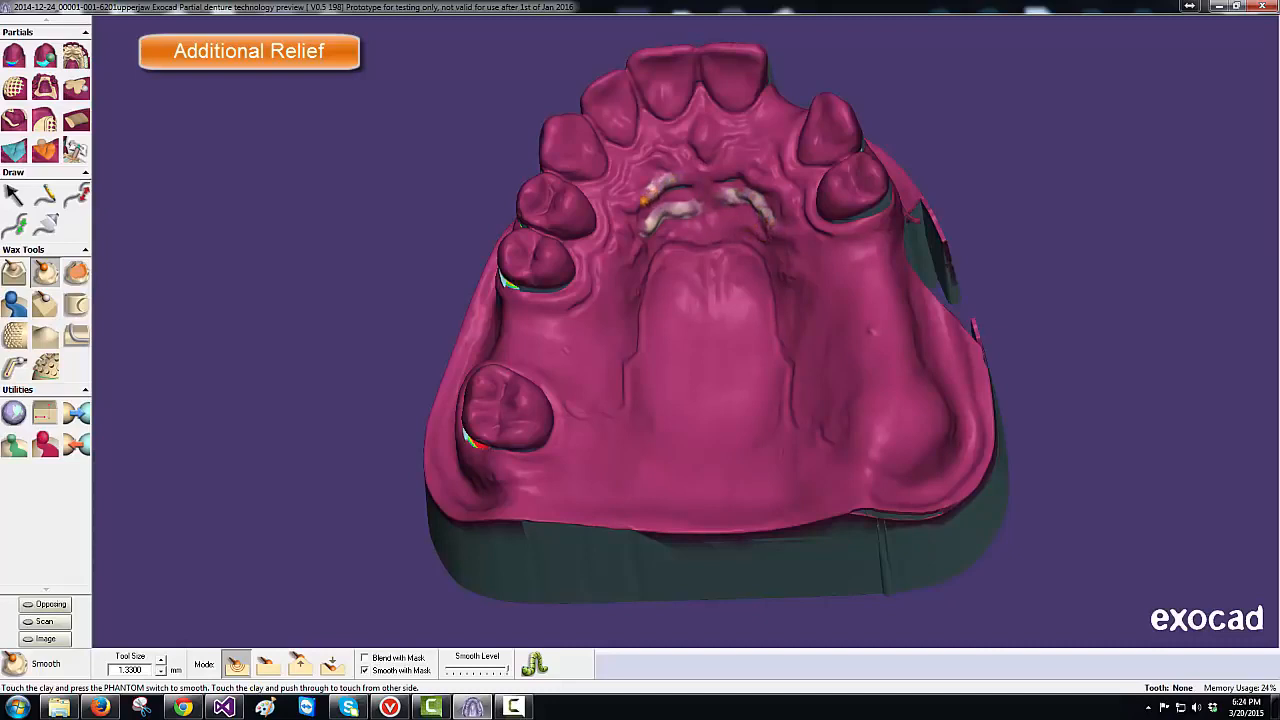
mouse_move(644, 201)
mouse_down()
mouse_move(623, 209)
mouse_move(632, 262)
mouse_up()
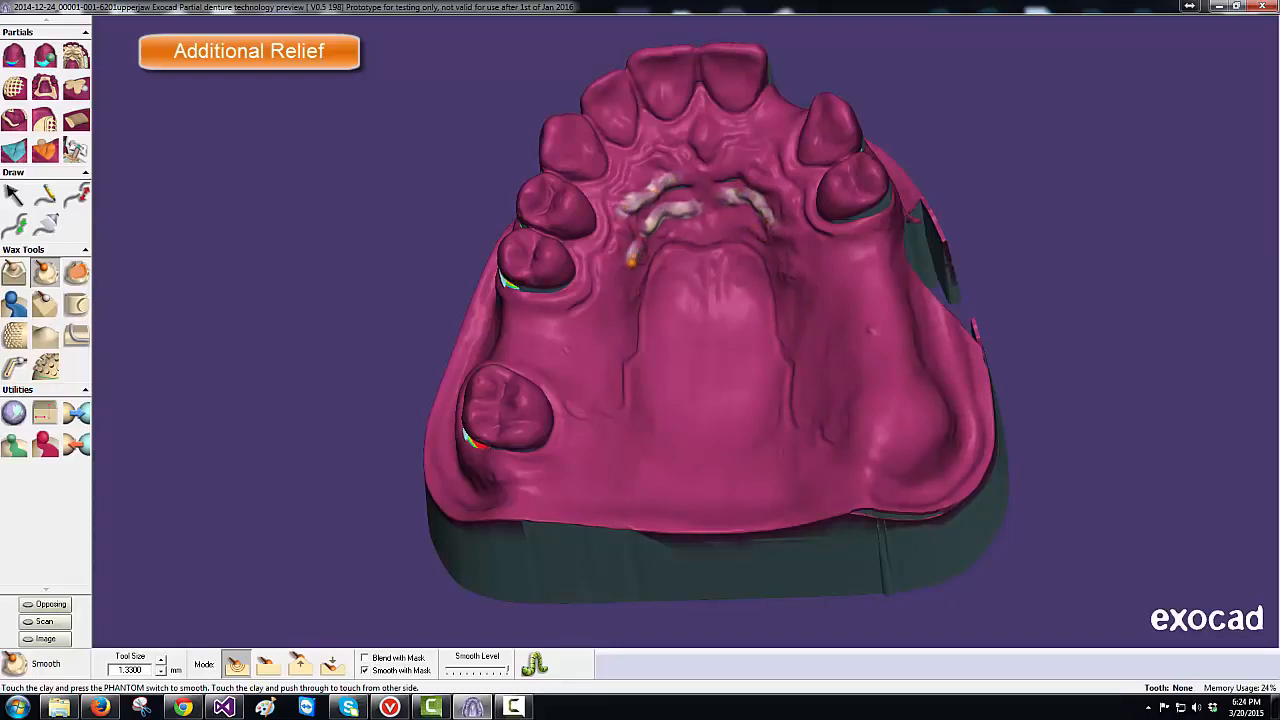
mouse_move(723, 173)
mouse_down()
mouse_move(754, 174)
mouse_move(792, 220)
mouse_up()
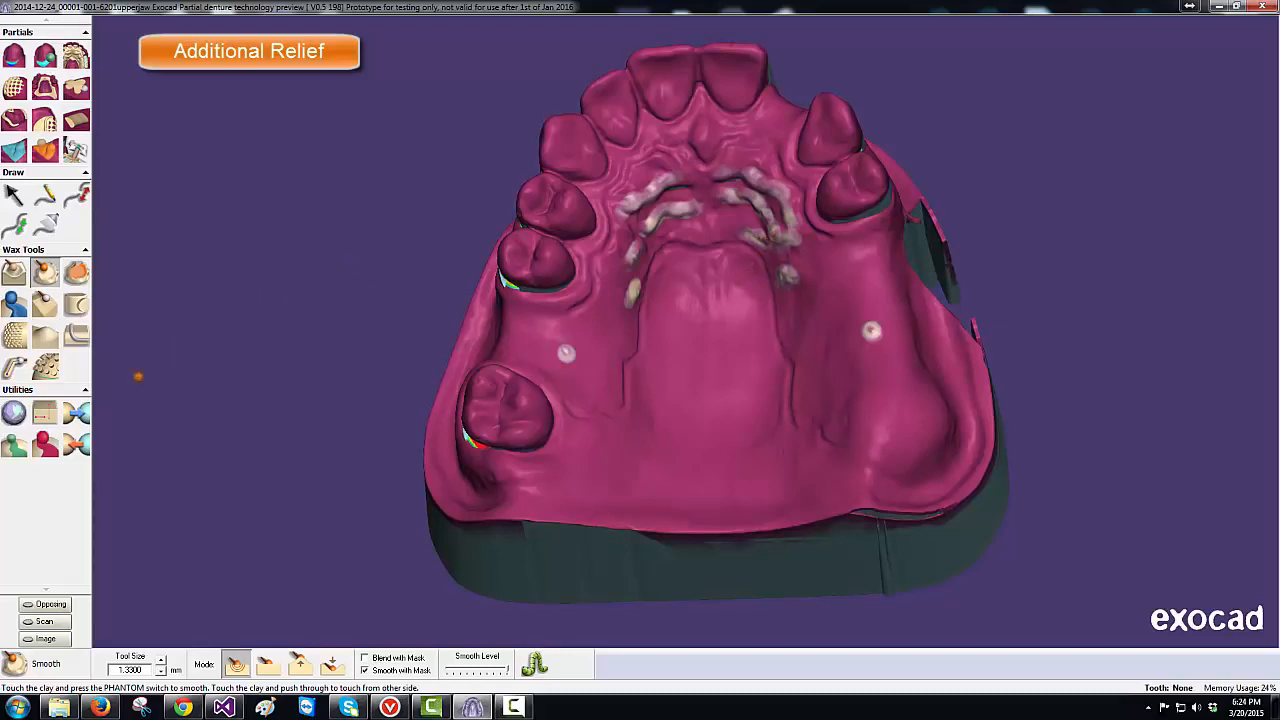
click(81, 423)
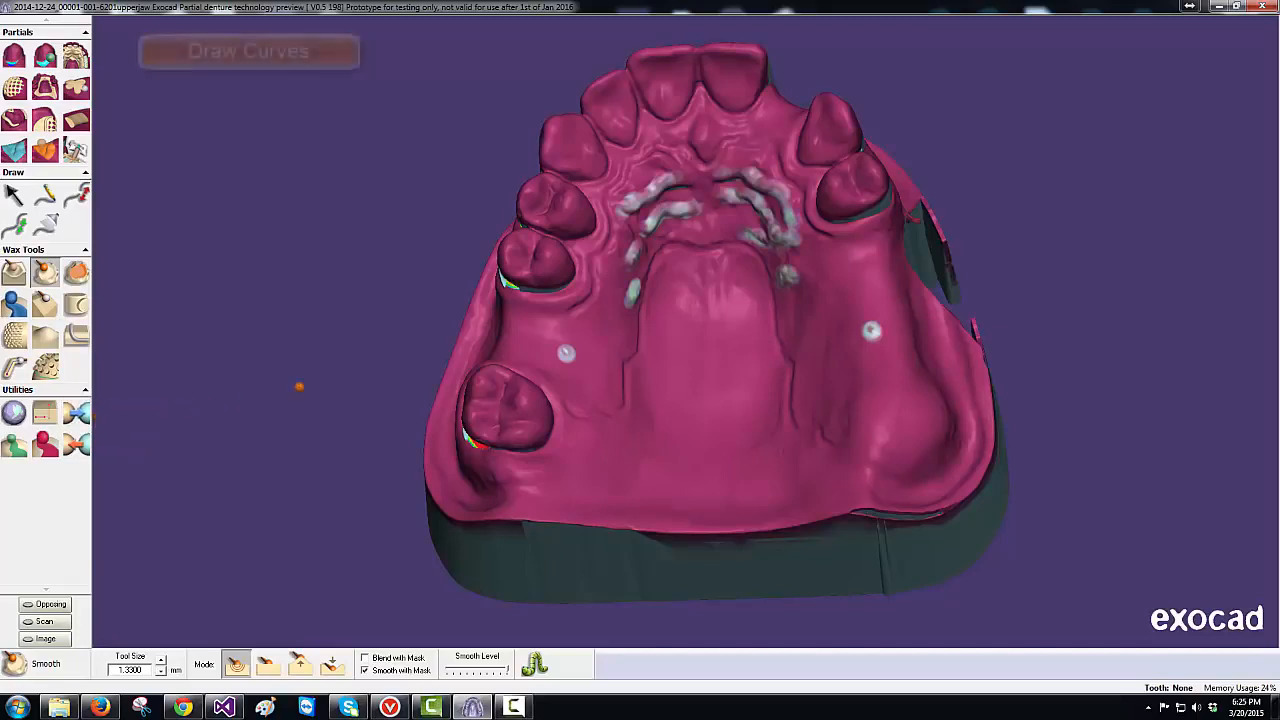
- Draw a clasp curve wrapping along the molar and finish it
click(50, 196)
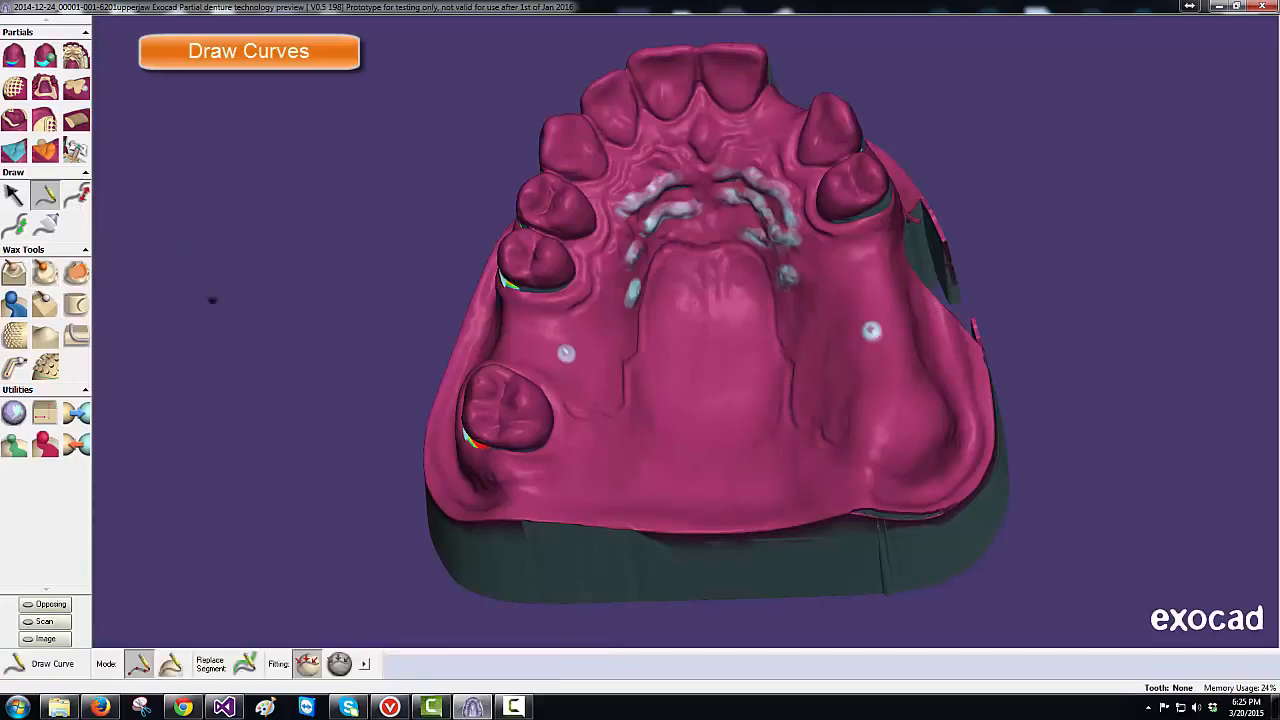
right_drag(393, 413, 395, 408)
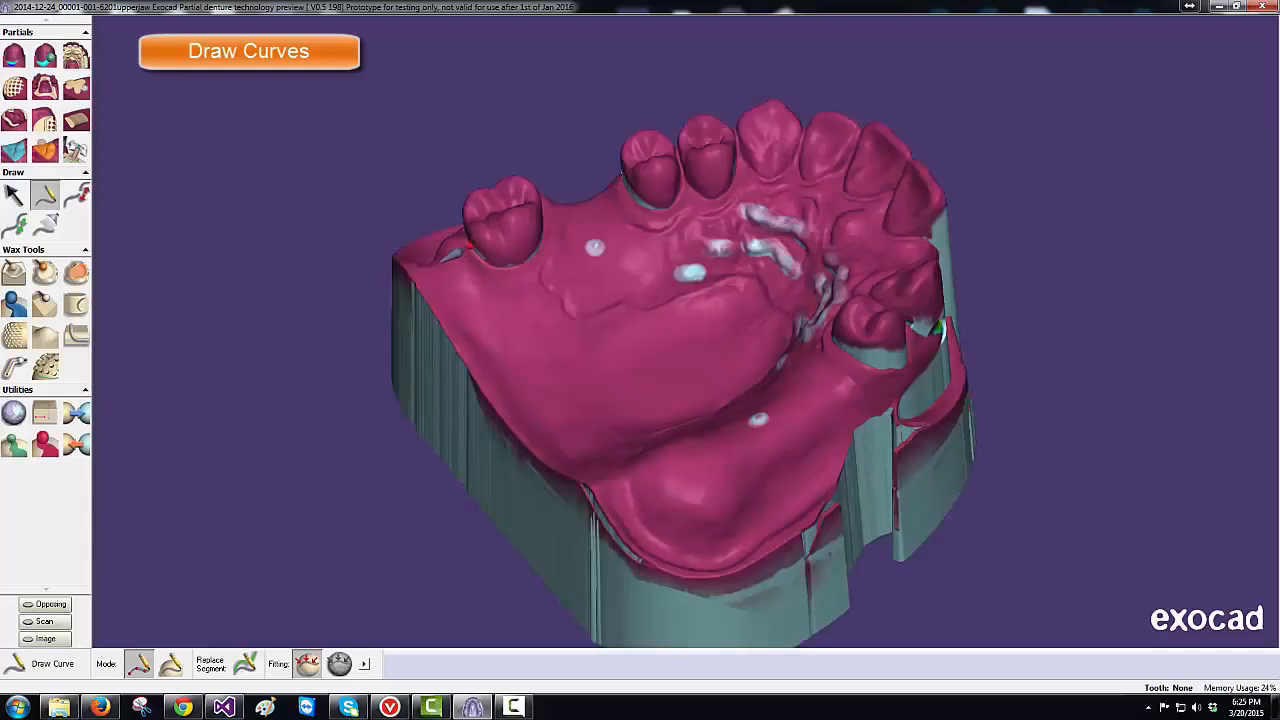
click(475, 242)
click(501, 249)
click(527, 236)
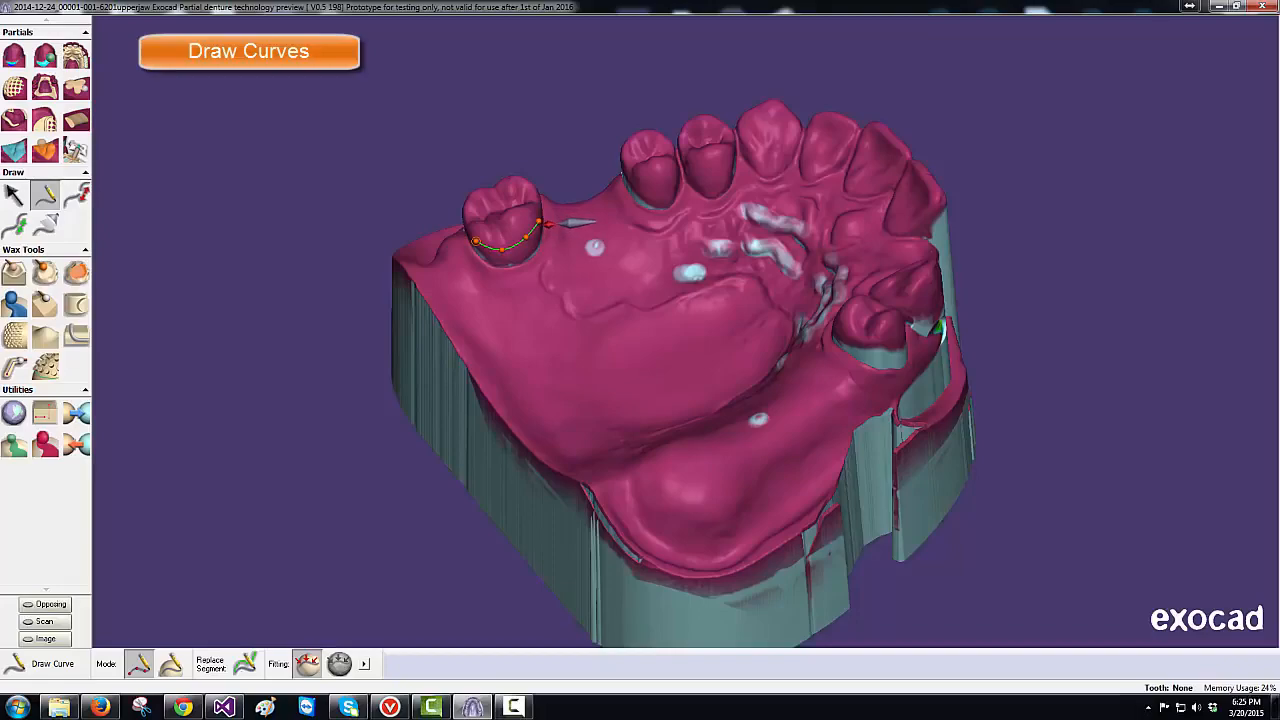
right_drag(575, 216, 520, 270)
right_drag(533, 224, 533, 224)
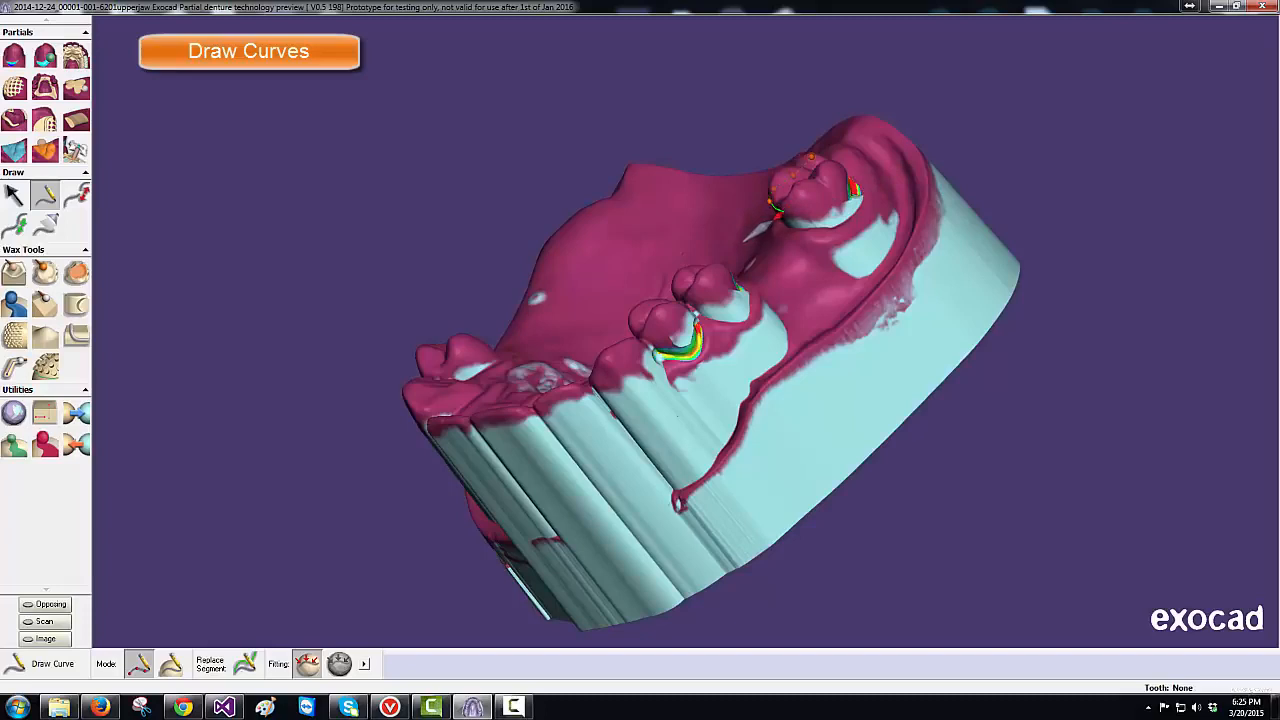
click(783, 213)
click(813, 207)
click(834, 199)
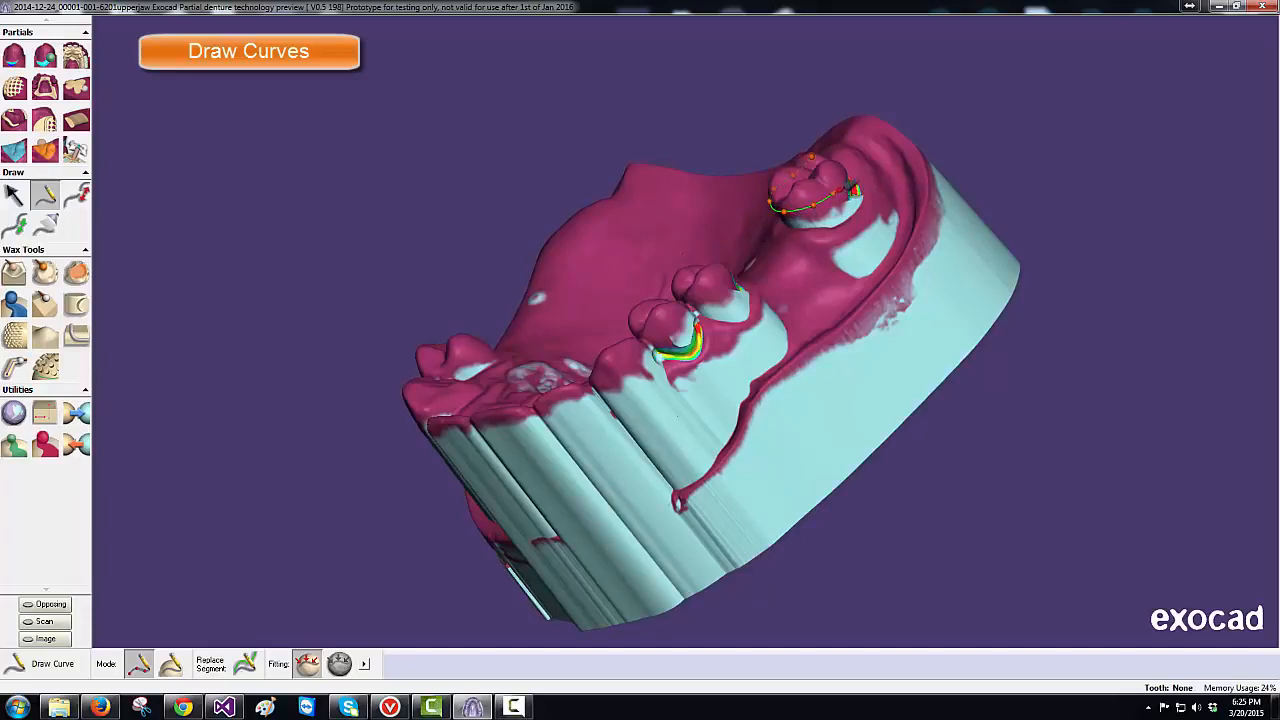
double_click(856, 184)
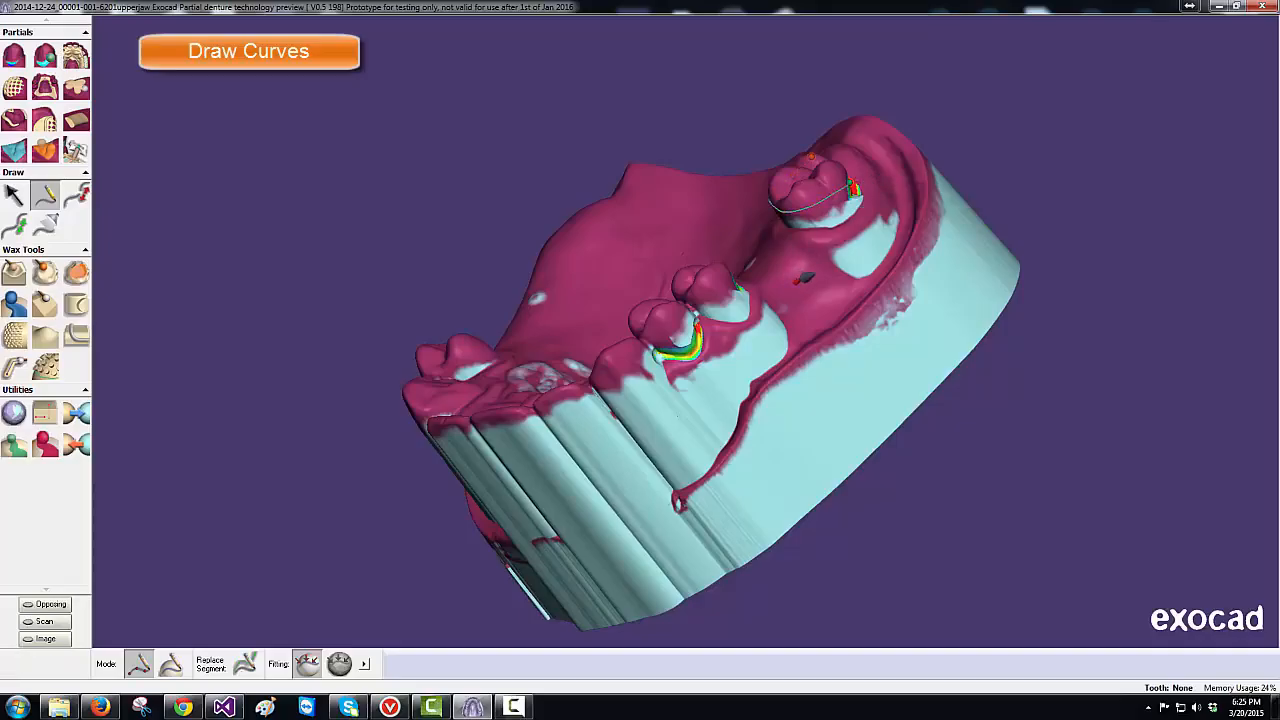
- Draw a clasp curve around the premolar
mouse_move(797, 276)
right_down()
mouse_move(765, 208)
mouse_move(768, 262)
mouse_move(800, 292)
mouse_move(797, 277)
right_up()
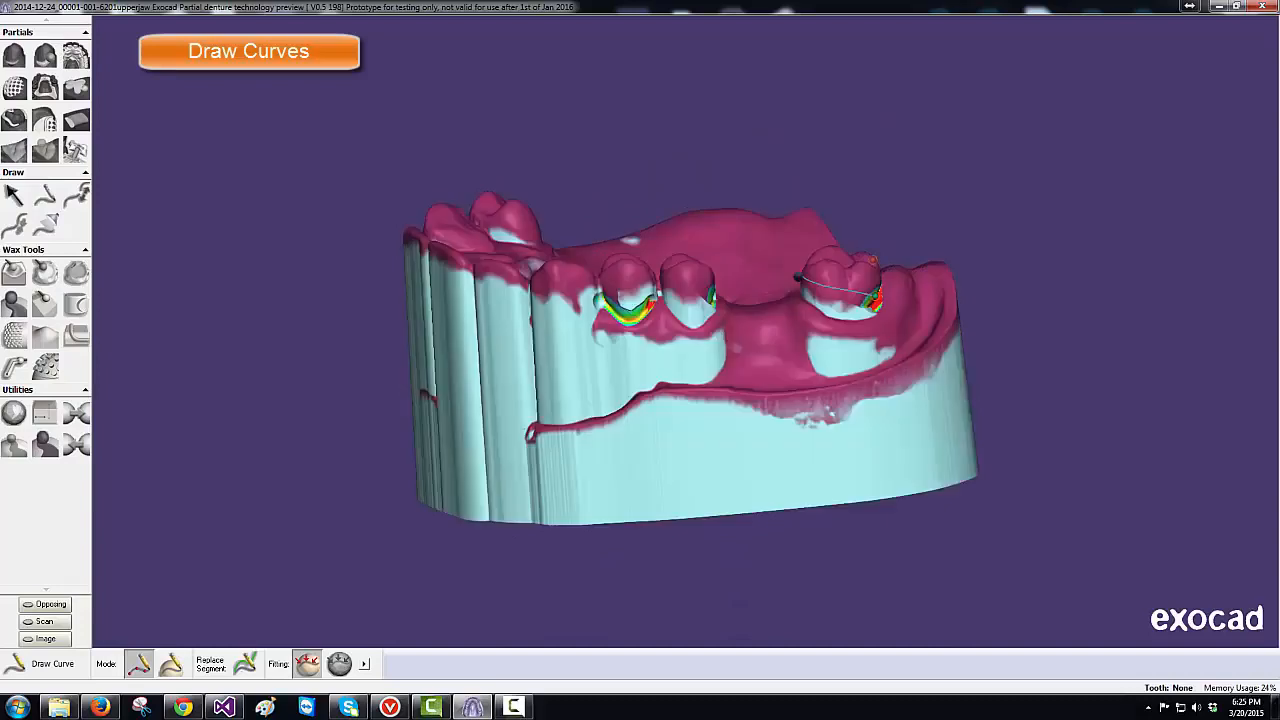
click(622, 275)
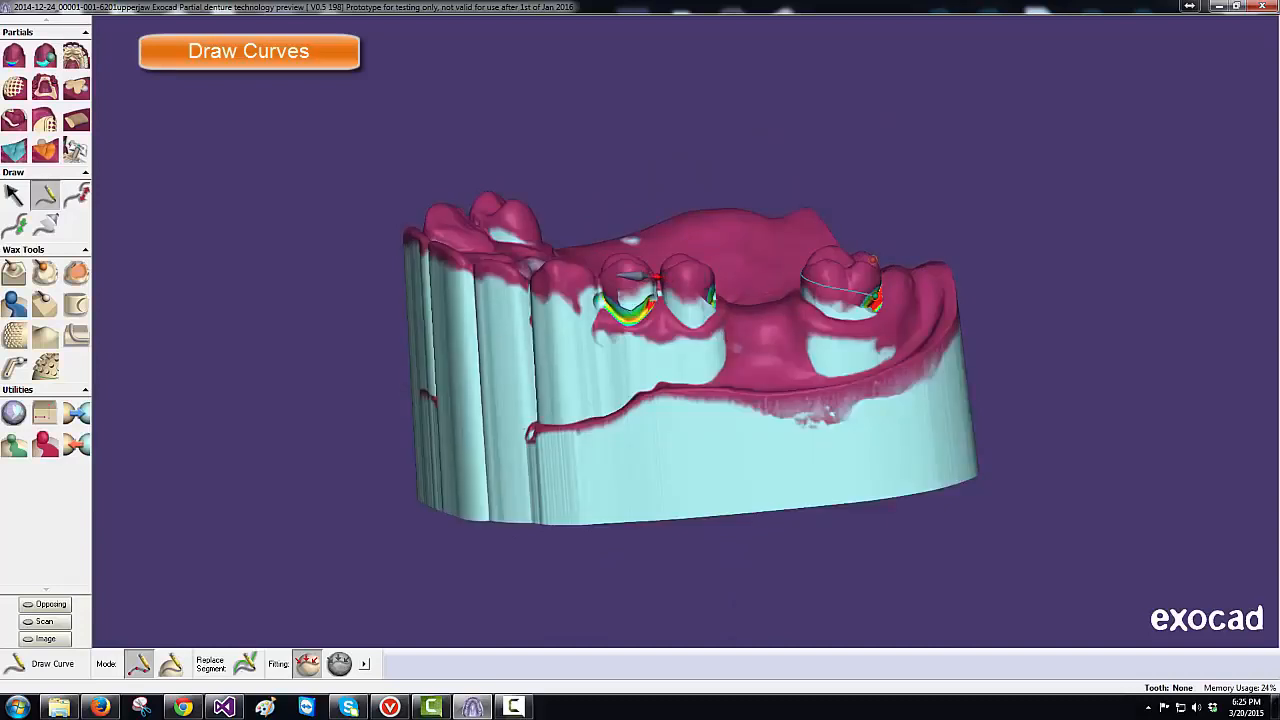
click(664, 277)
double_click(716, 297)
- Draw outline curves across the palate from the molar toward the premolars on both sides
click(743, 330)
click(709, 362)
click(684, 351)
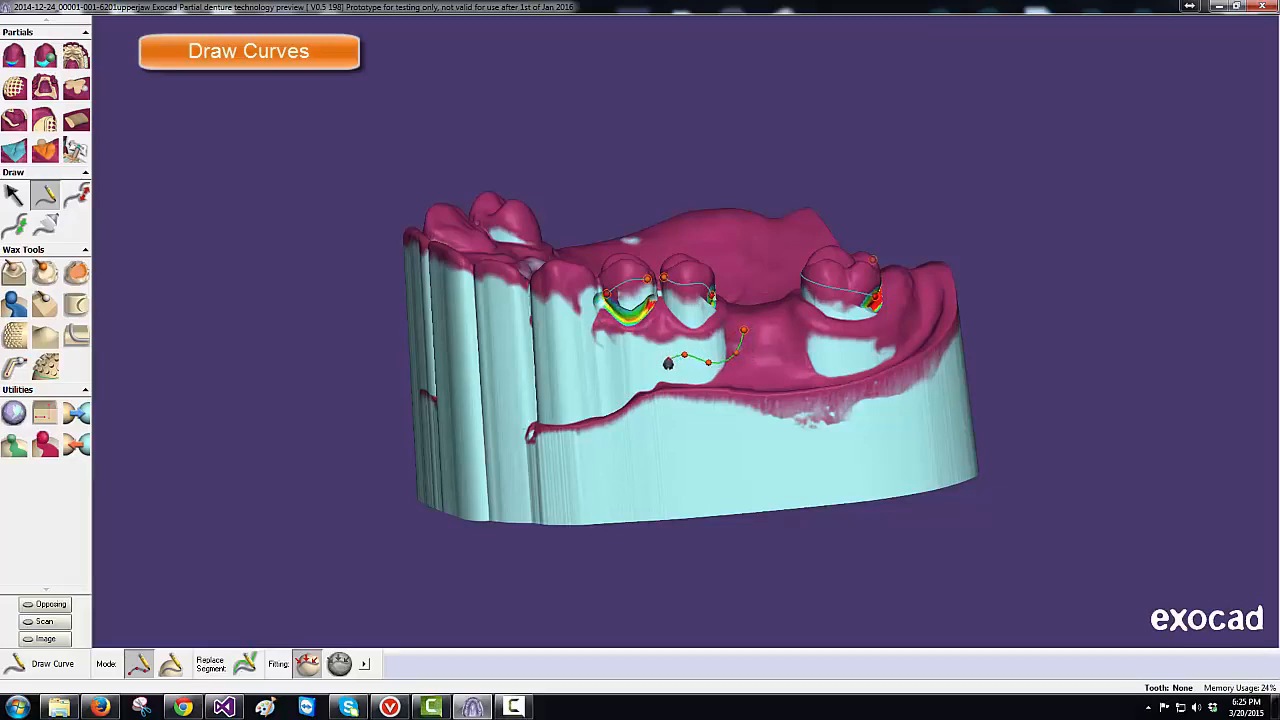
click(659, 362)
click(632, 361)
click(626, 312)
click(652, 306)
right_drag(728, 413, 727, 412)
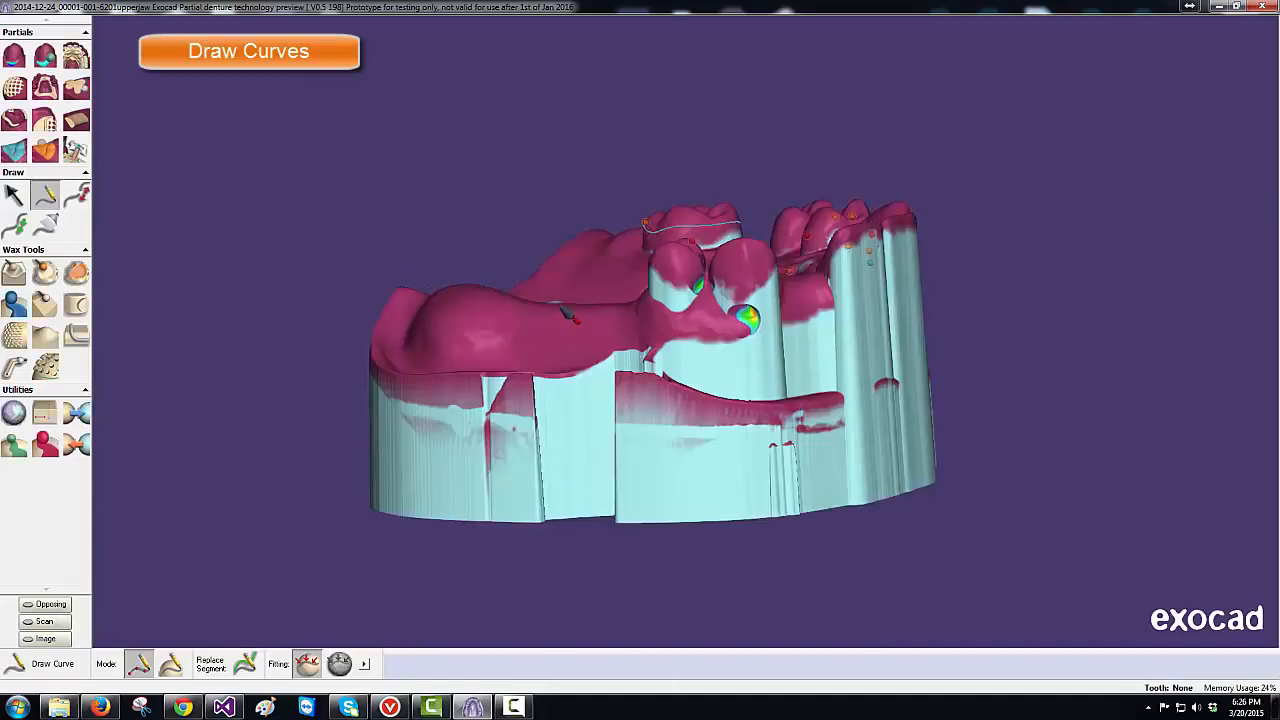
click(579, 323)
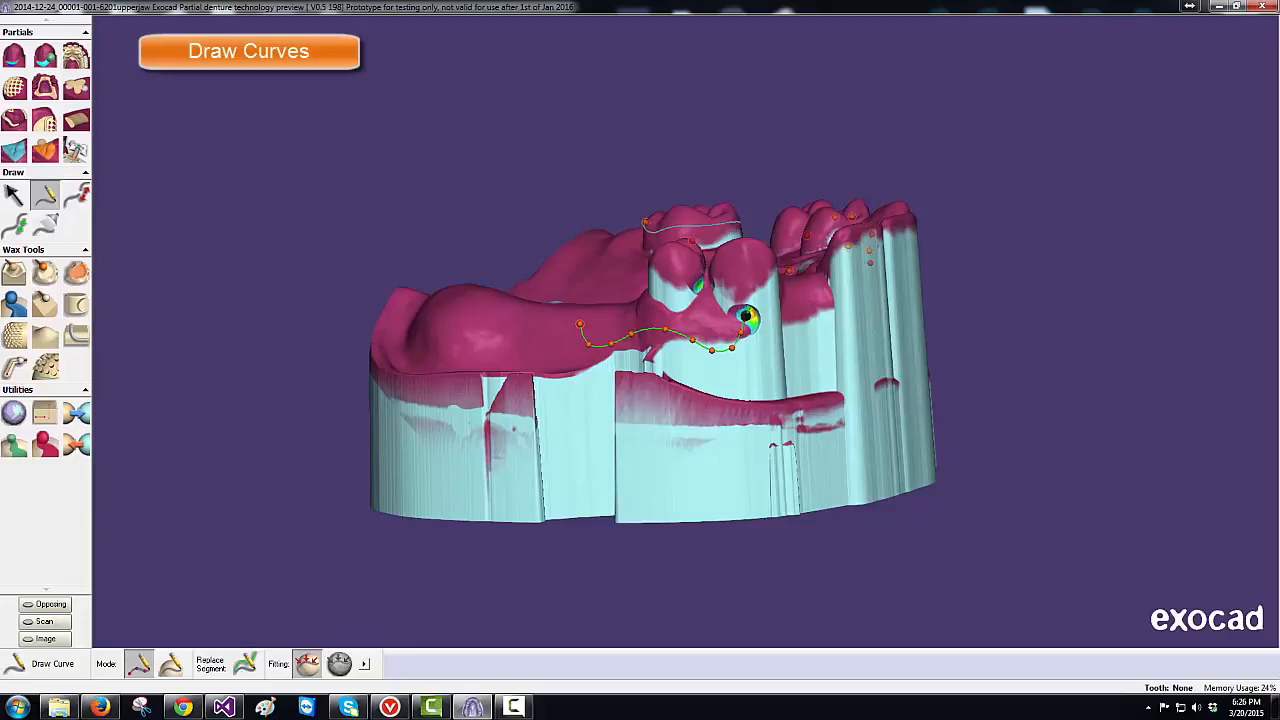
double_click(745, 318)
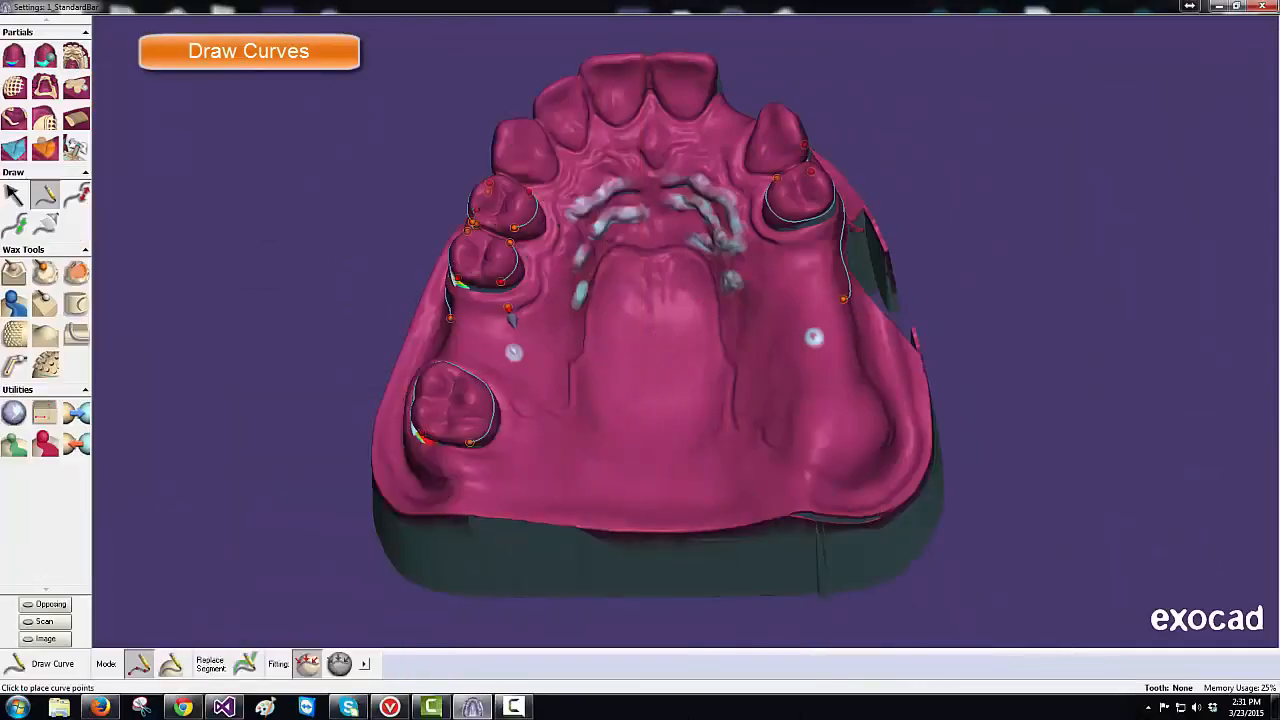
- Trace the major connector outline point by point around the palate and close it at its start
click(509, 309)
click(500, 372)
click(504, 398)
click(521, 411)
click(544, 413)
click(554, 418)
click(568, 416)
click(578, 407)
click(578, 385)
click(579, 371)
click(589, 360)
click(595, 347)
click(592, 327)
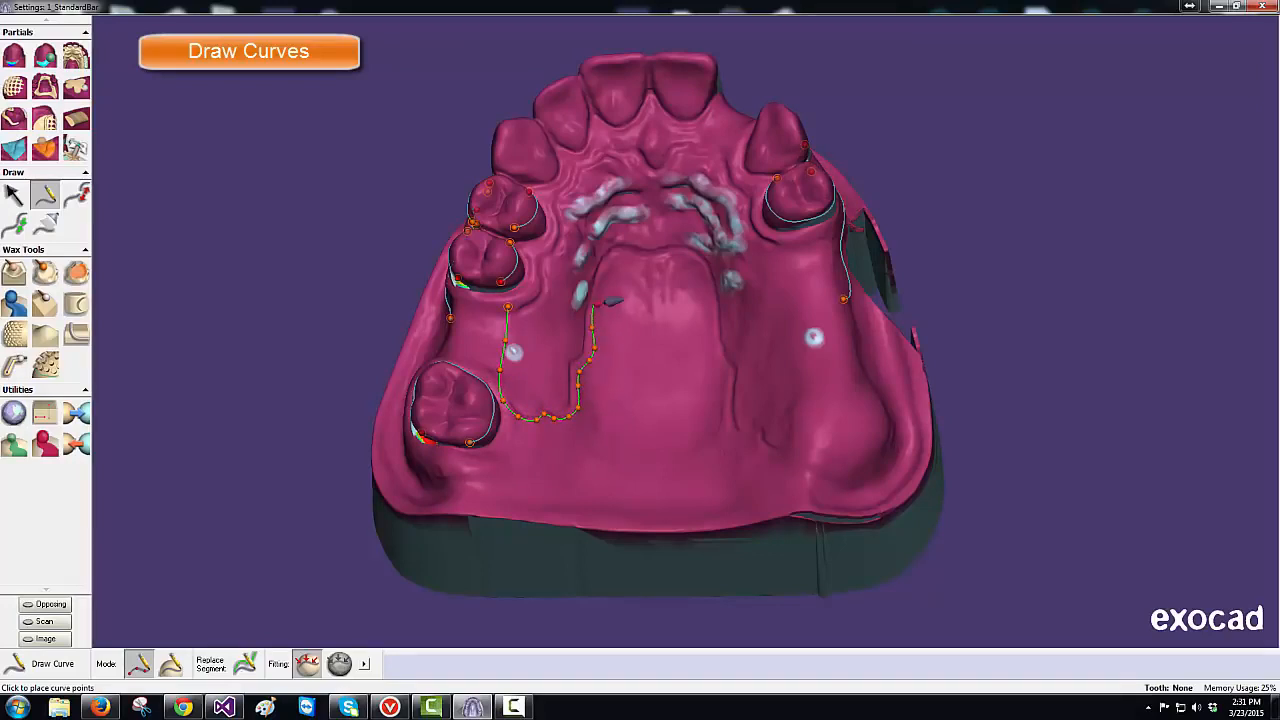
click(597, 298)
click(604, 273)
click(614, 260)
click(675, 259)
click(694, 262)
click(704, 278)
click(709, 311)
click(716, 360)
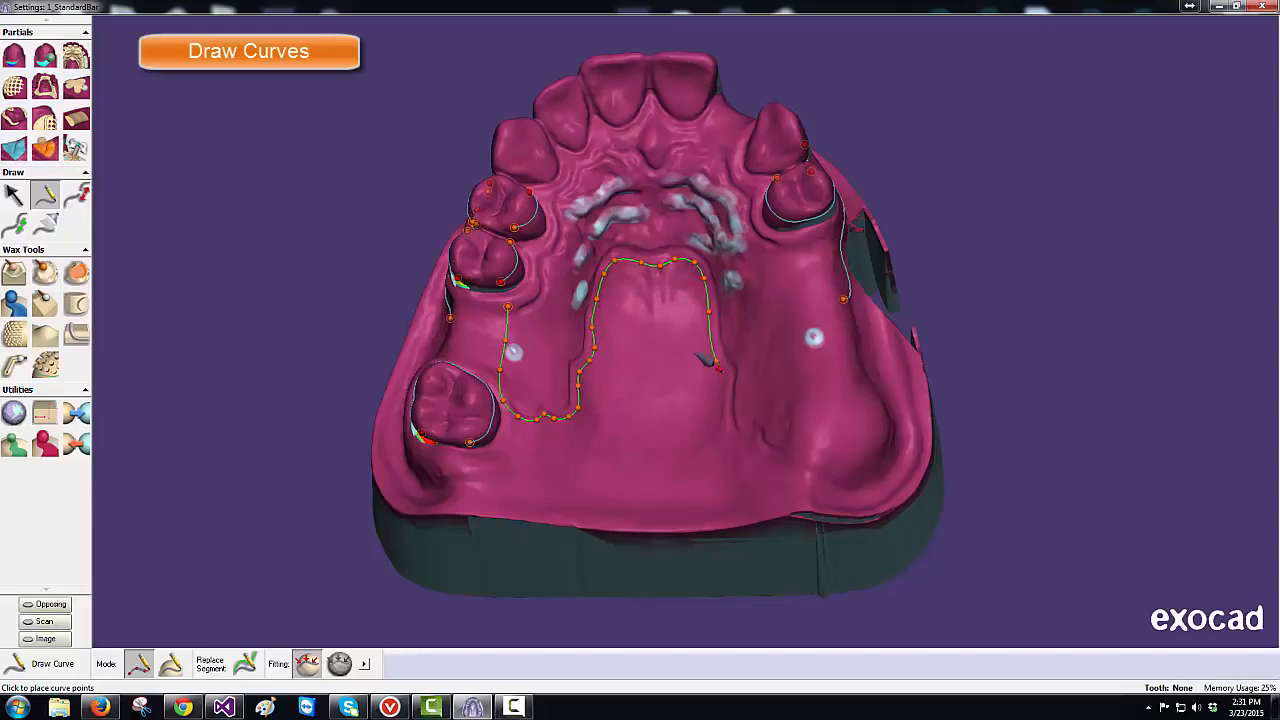
click(726, 374)
click(726, 392)
click(726, 417)
click(752, 441)
click(770, 451)
click(792, 437)
click(789, 395)
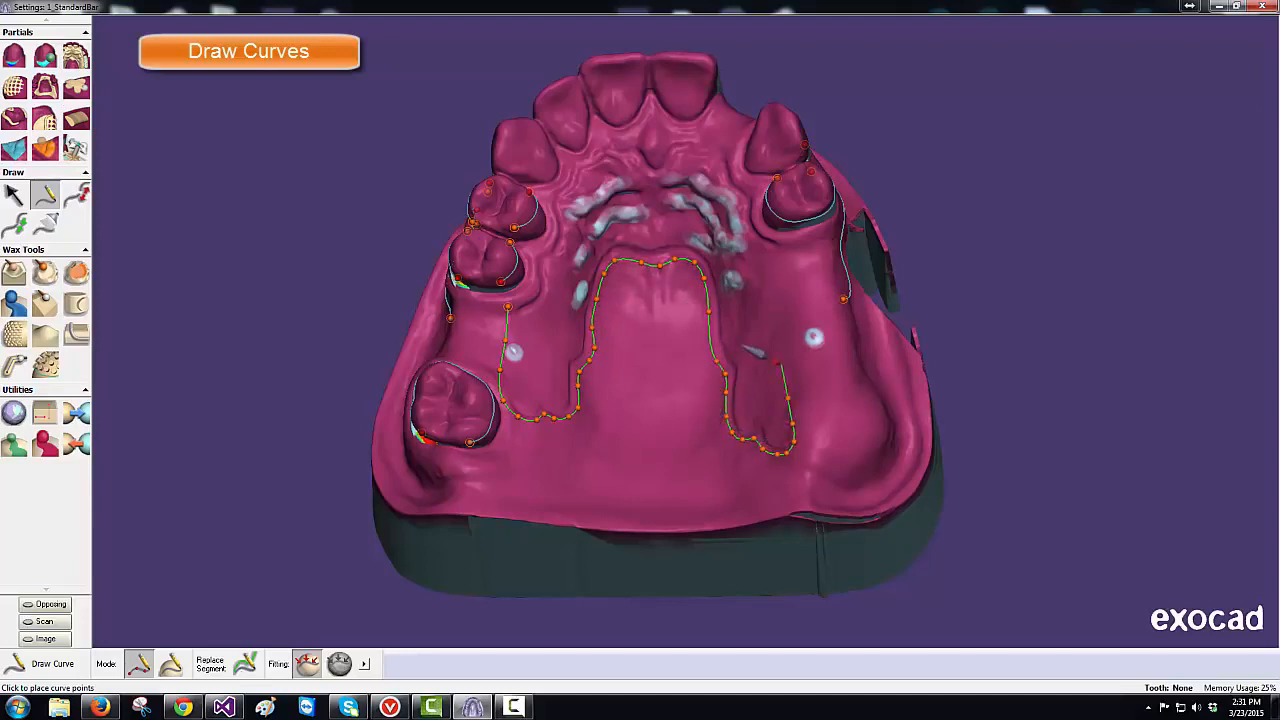
click(785, 355)
click(781, 310)
click(779, 272)
click(777, 243)
click(765, 238)
click(753, 213)
click(744, 186)
click(738, 165)
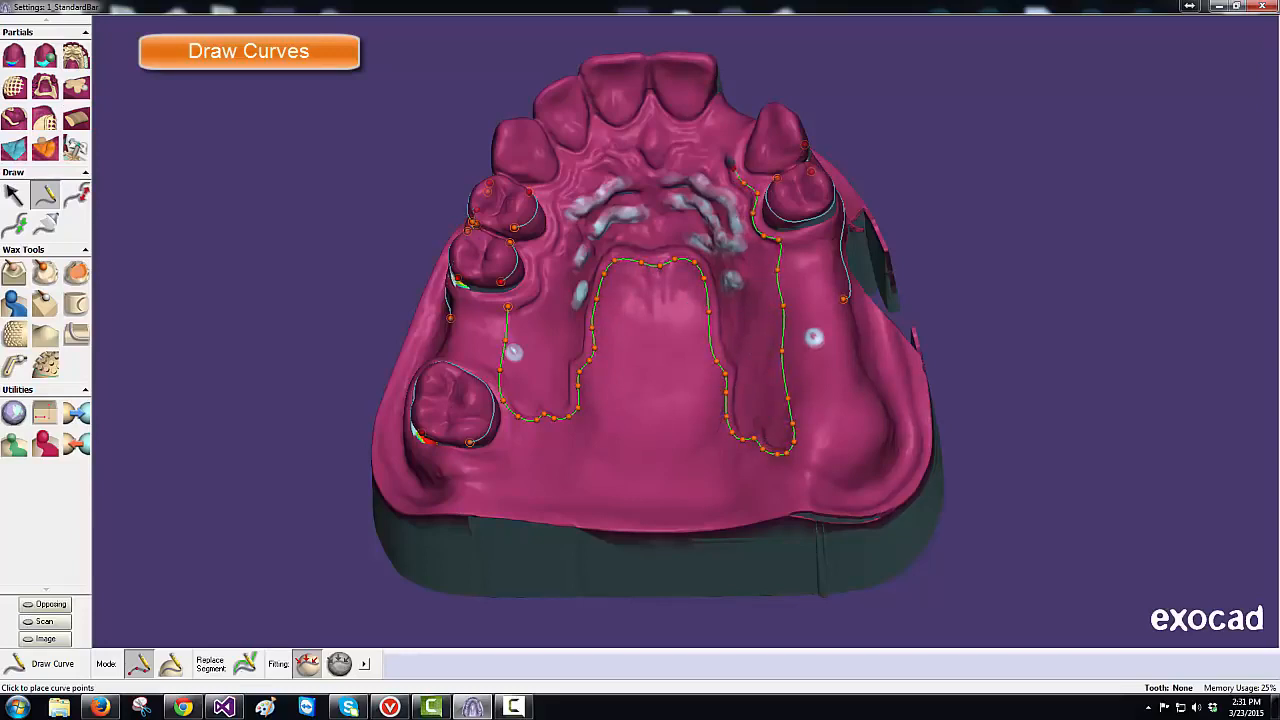
click(736, 147)
click(723, 135)
click(701, 130)
click(681, 134)
click(676, 142)
click(671, 152)
click(665, 163)
click(656, 163)
click(650, 155)
click(639, 148)
click(626, 147)
click(606, 149)
click(590, 155)
click(576, 162)
click(566, 172)
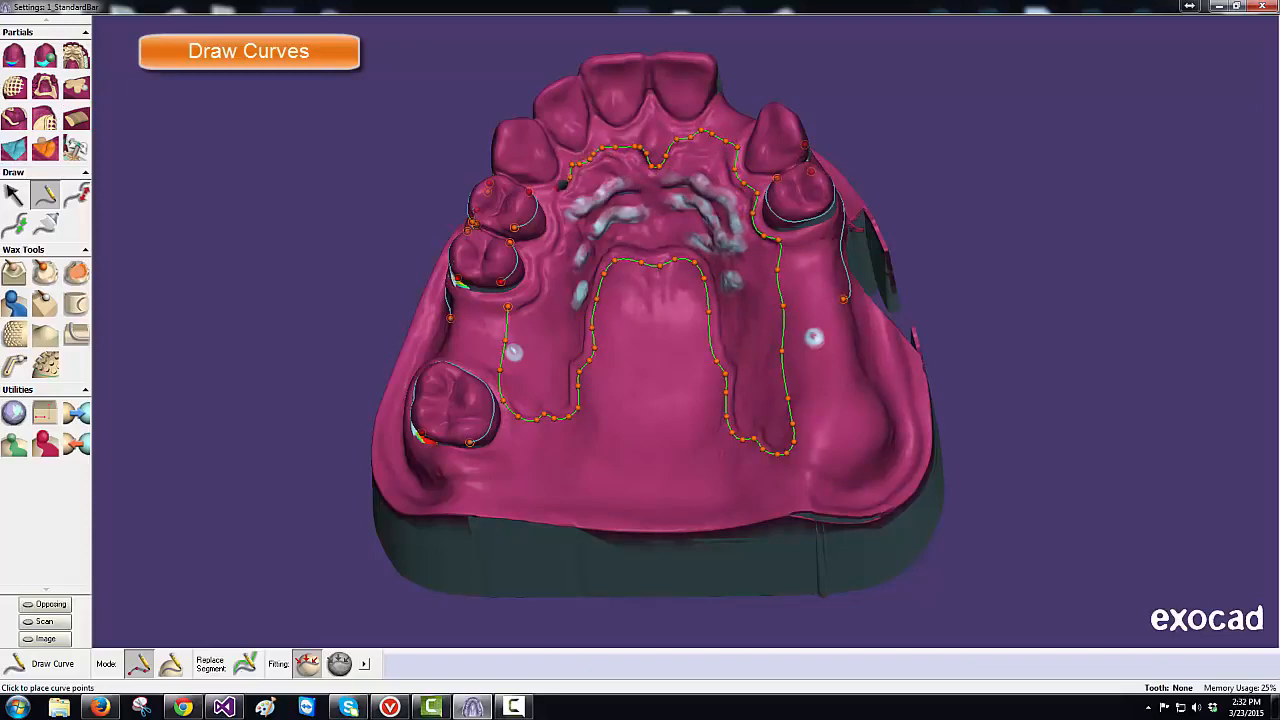
click(558, 184)
click(552, 198)
click(550, 212)
click(553, 224)
click(550, 235)
click(545, 243)
click(537, 250)
click(512, 308)
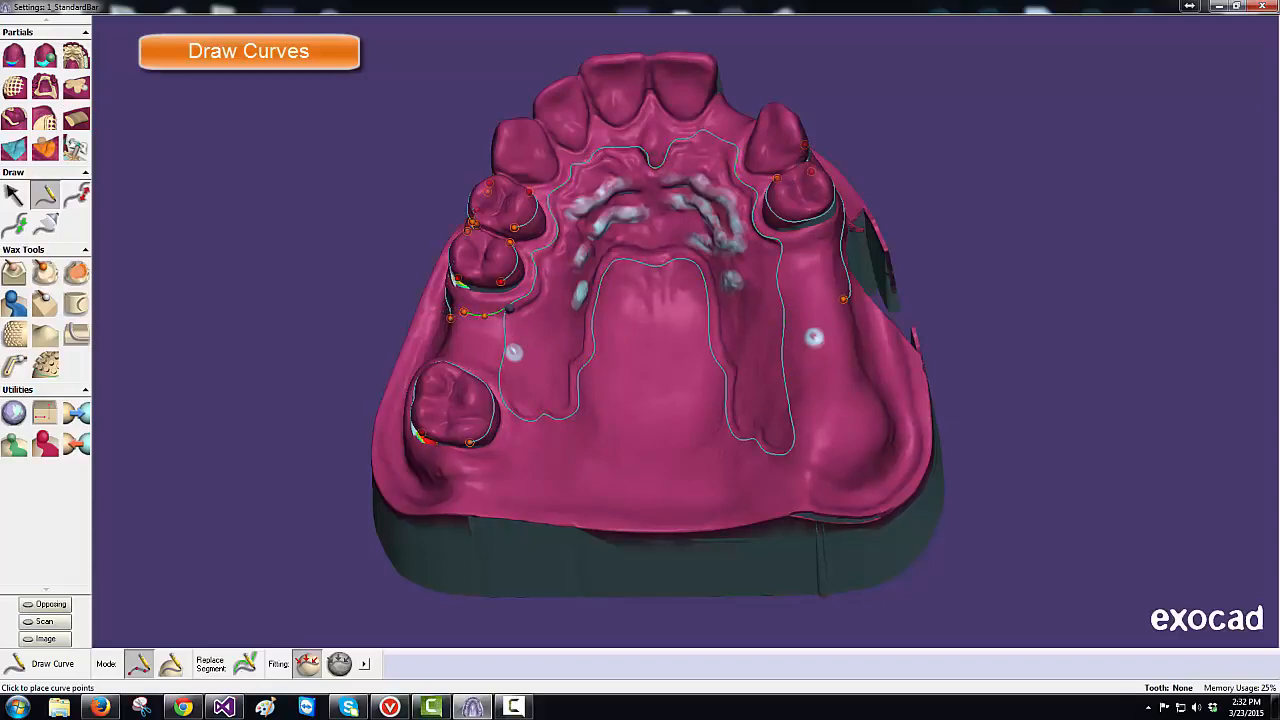
- Outline a small mesh area behind the image-left premolars
click(514, 321)
click(516, 339)
click(511, 375)
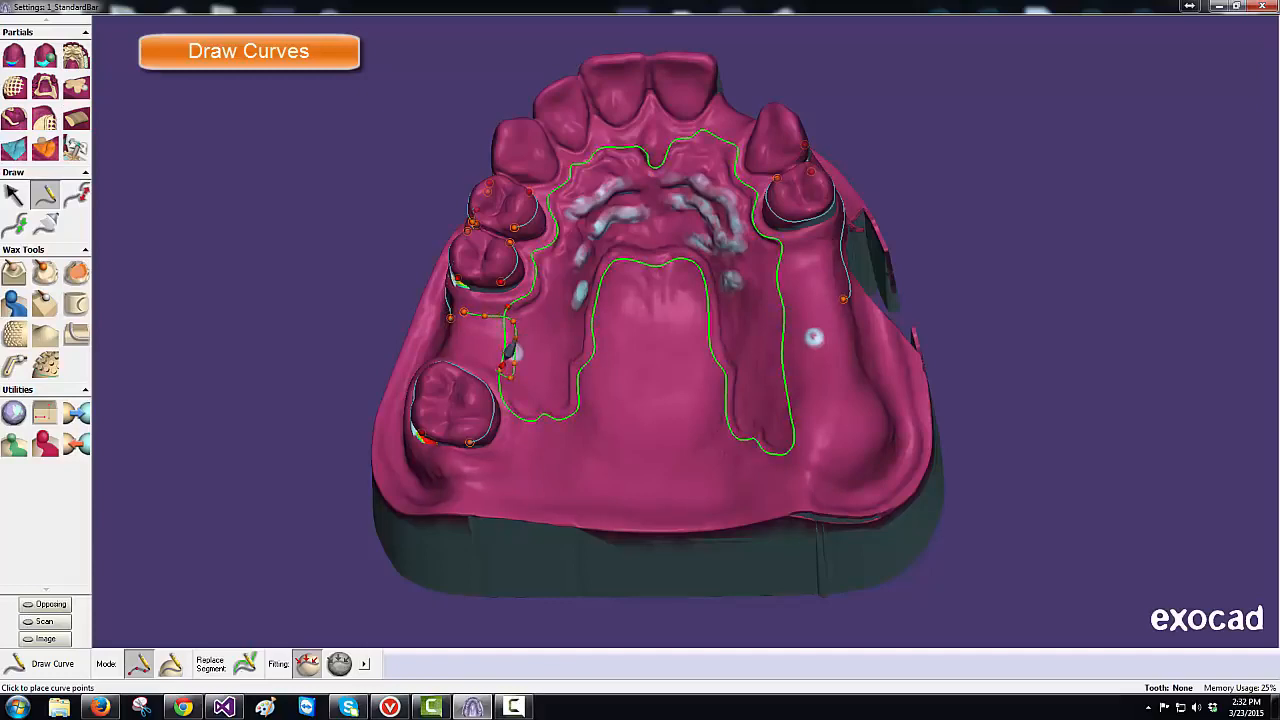
click(469, 357)
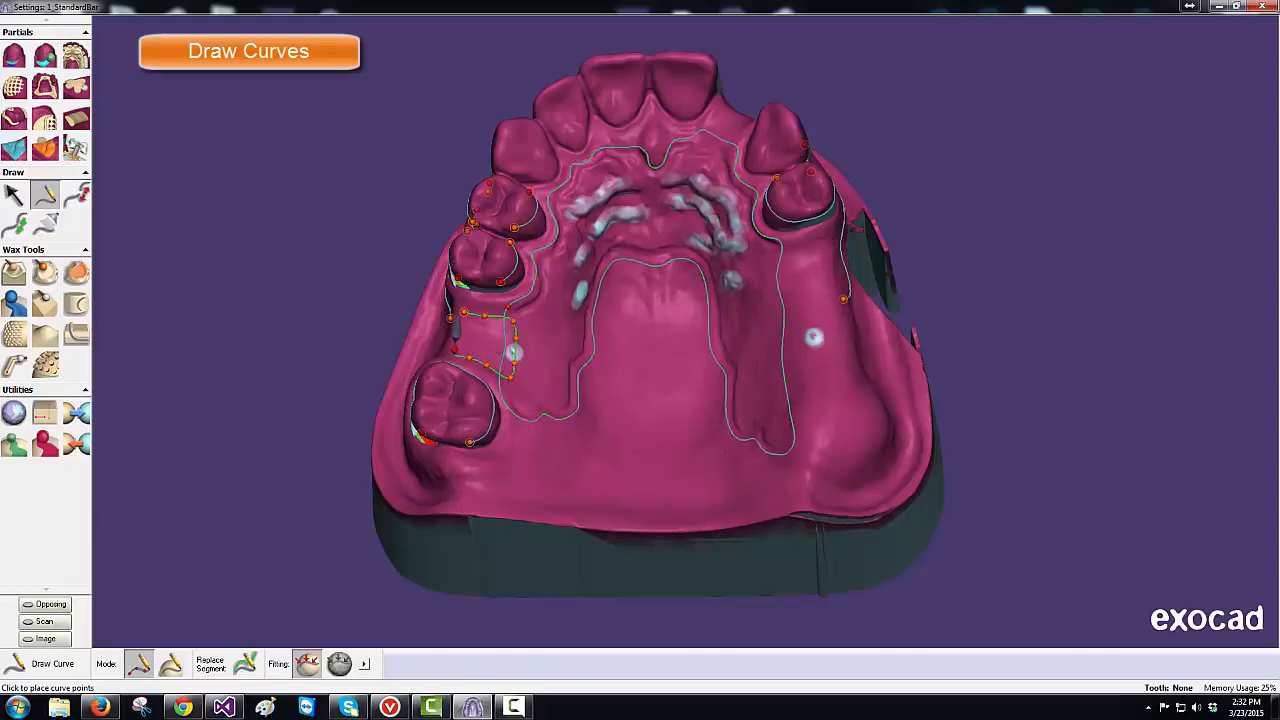
click(450, 353)
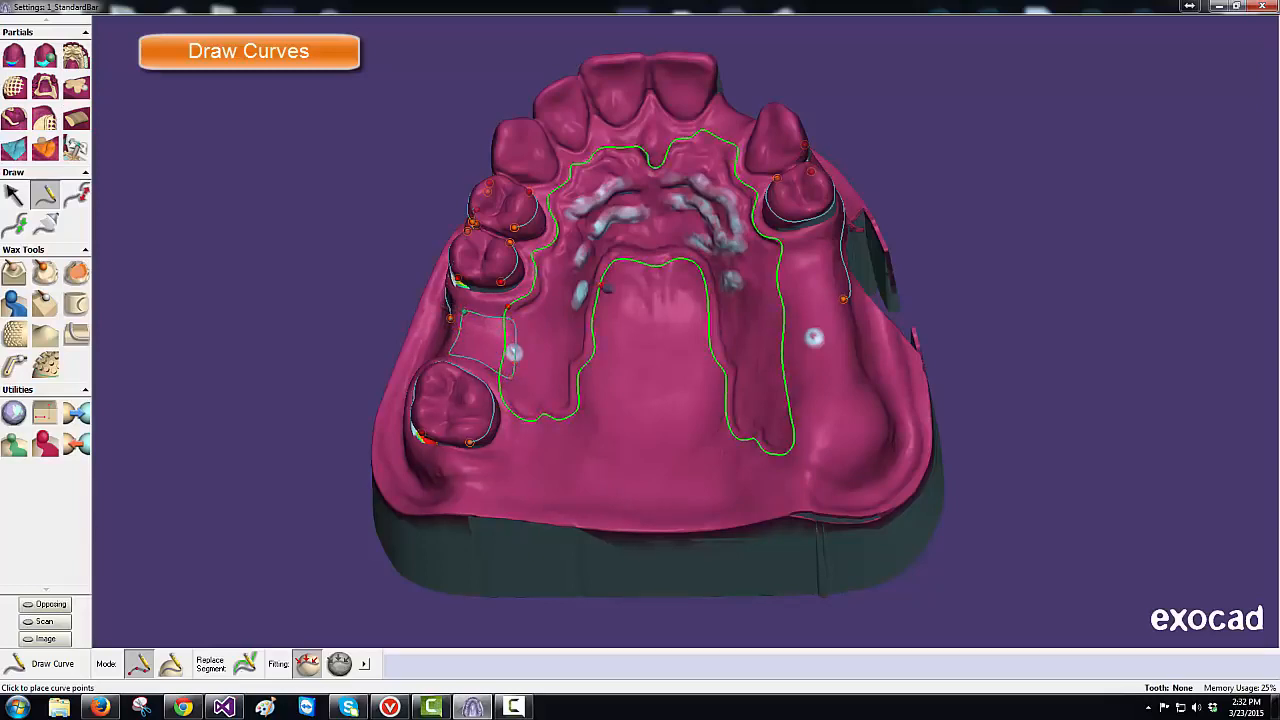
click(722, 102)
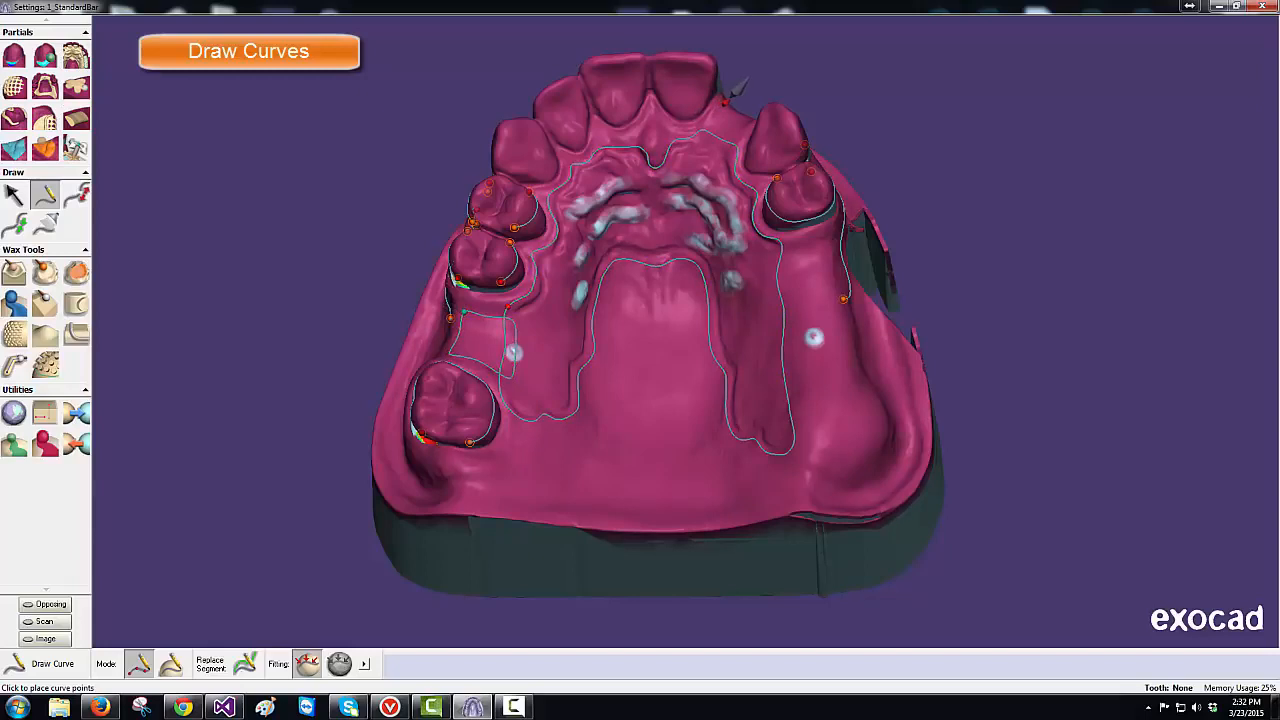
- Draw a closed outline around the small area beside the front incisor
click(722, 106)
click(732, 111)
click(745, 119)
click(738, 130)
click(730, 153)
click(716, 148)
click(722, 104)
- Trace the mesh outline down the right edentulous ridge
click(768, 251)
click(797, 248)
click(820, 244)
click(829, 246)
click(830, 273)
click(843, 325)
click(846, 353)
click(861, 399)
click(864, 425)
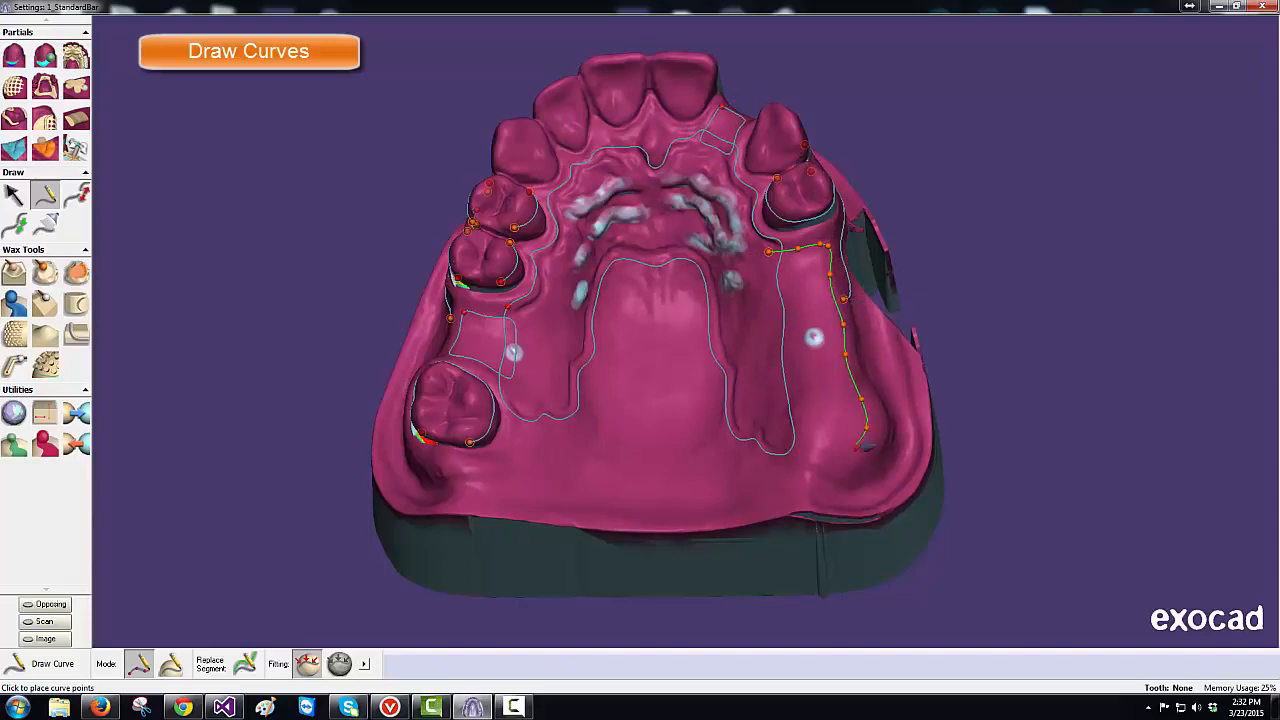
- Carry the ridge mesh outline around the rear and back up to close it
click(839, 450)
click(809, 446)
click(779, 436)
click(776, 410)
click(773, 372)
click(771, 340)
click(769, 311)
click(768, 251)
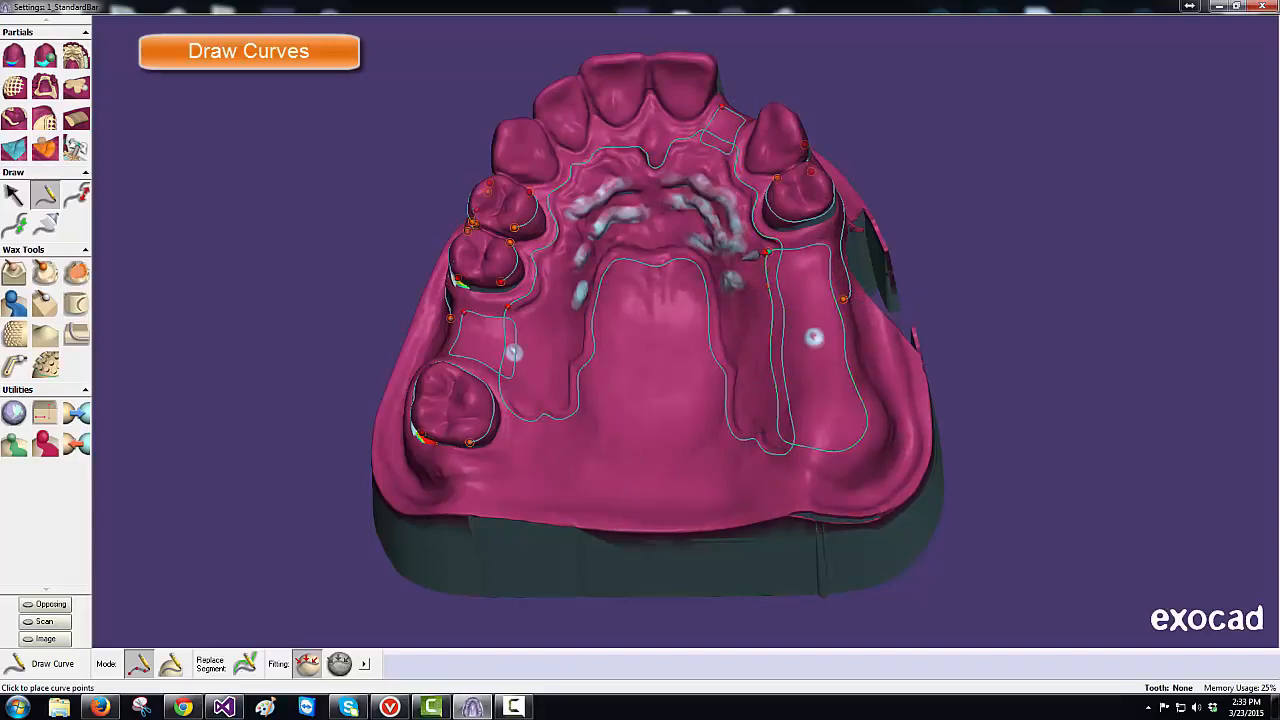
- Draw a small closed tissue-stop circle at the rear of the ridge mesh
click(824, 410)
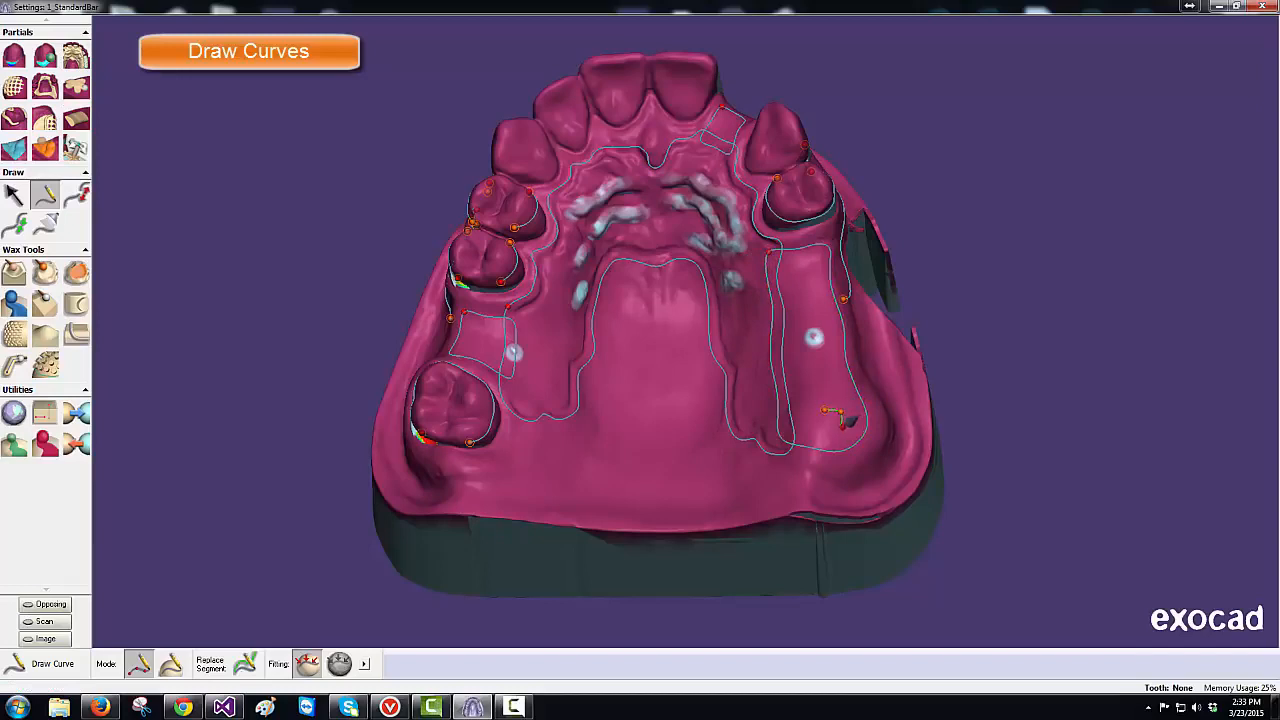
click(843, 427)
click(830, 434)
click(816, 429)
click(814, 417)
click(824, 409)
click(70, 62)
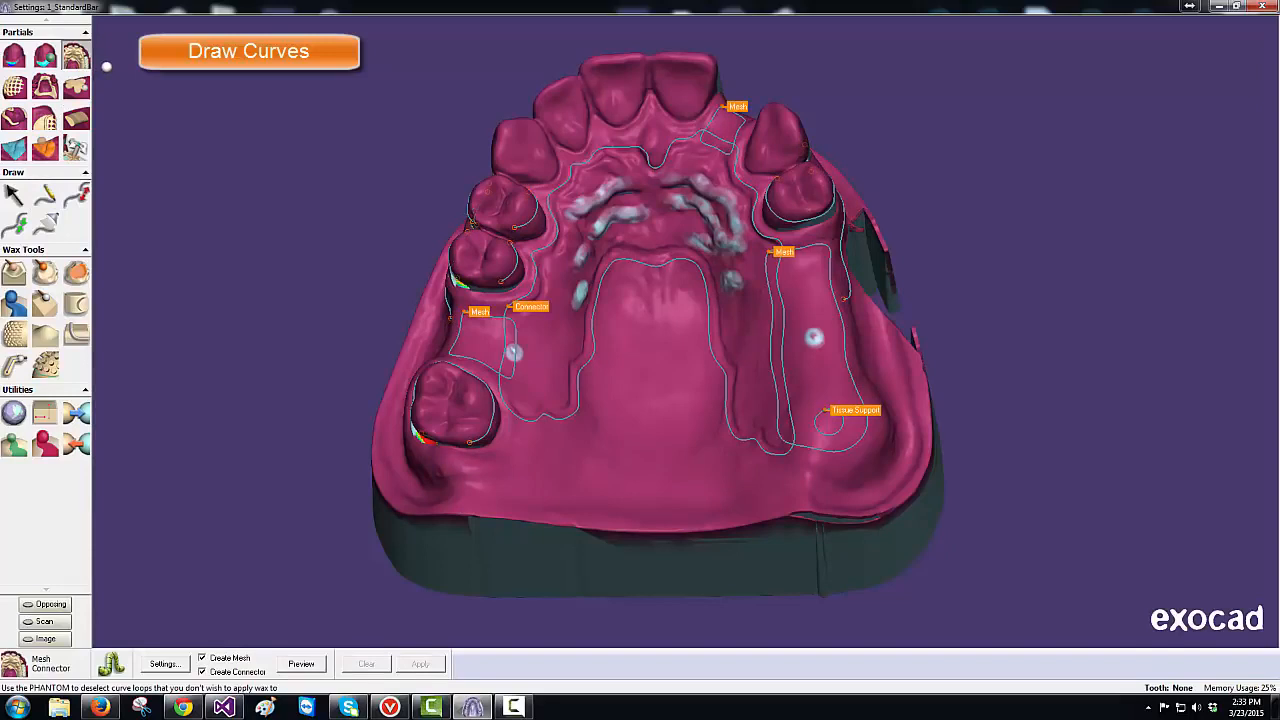
- Preview the round-hole retention mesh across the Mesh, Connector and Tissue Support outlines
click(304, 665)
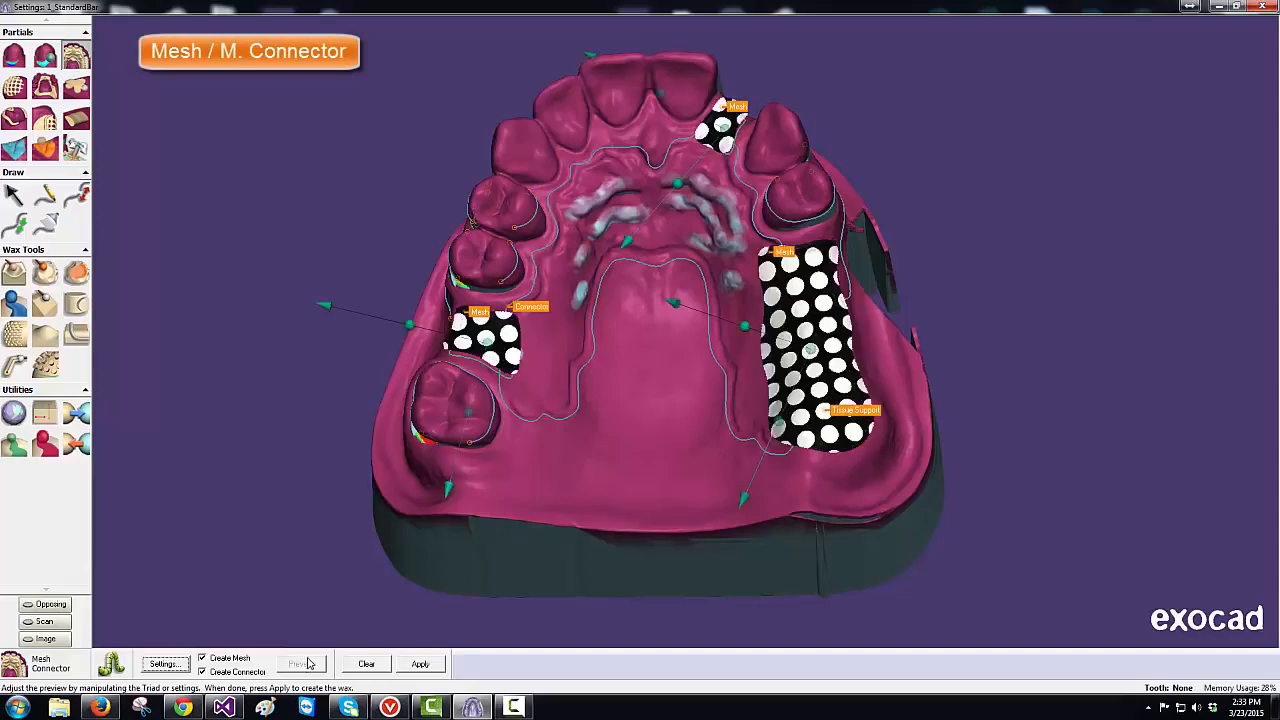
- Rotate the right mesh hole pattern to about 37.8 degrees and adjust its scale
click(181, 665)
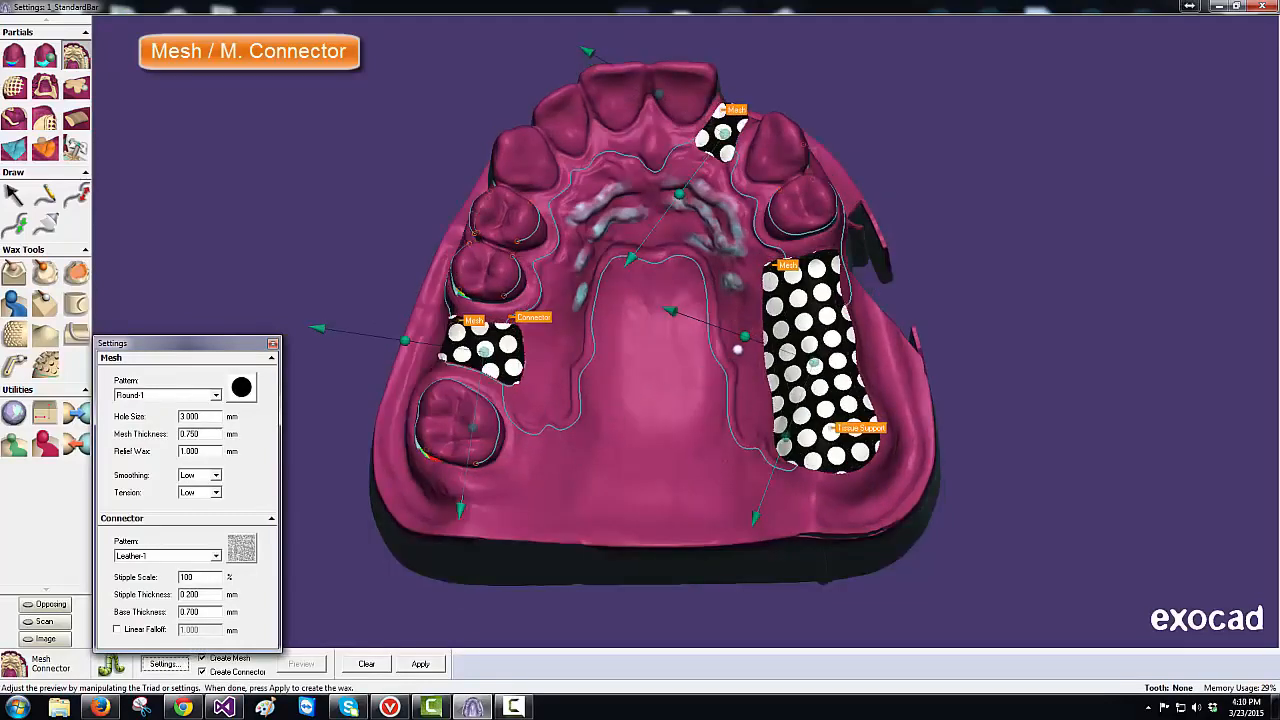
drag(742, 340, 742, 385)
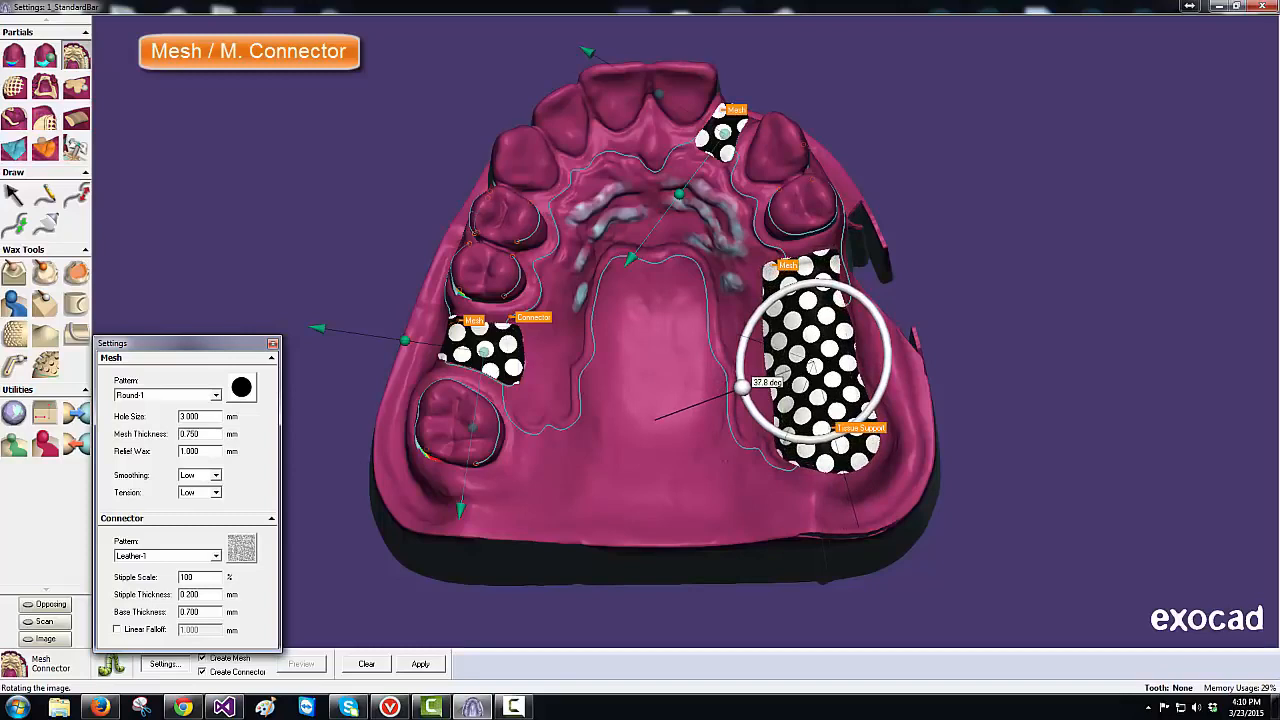
drag(742, 386, 740, 388)
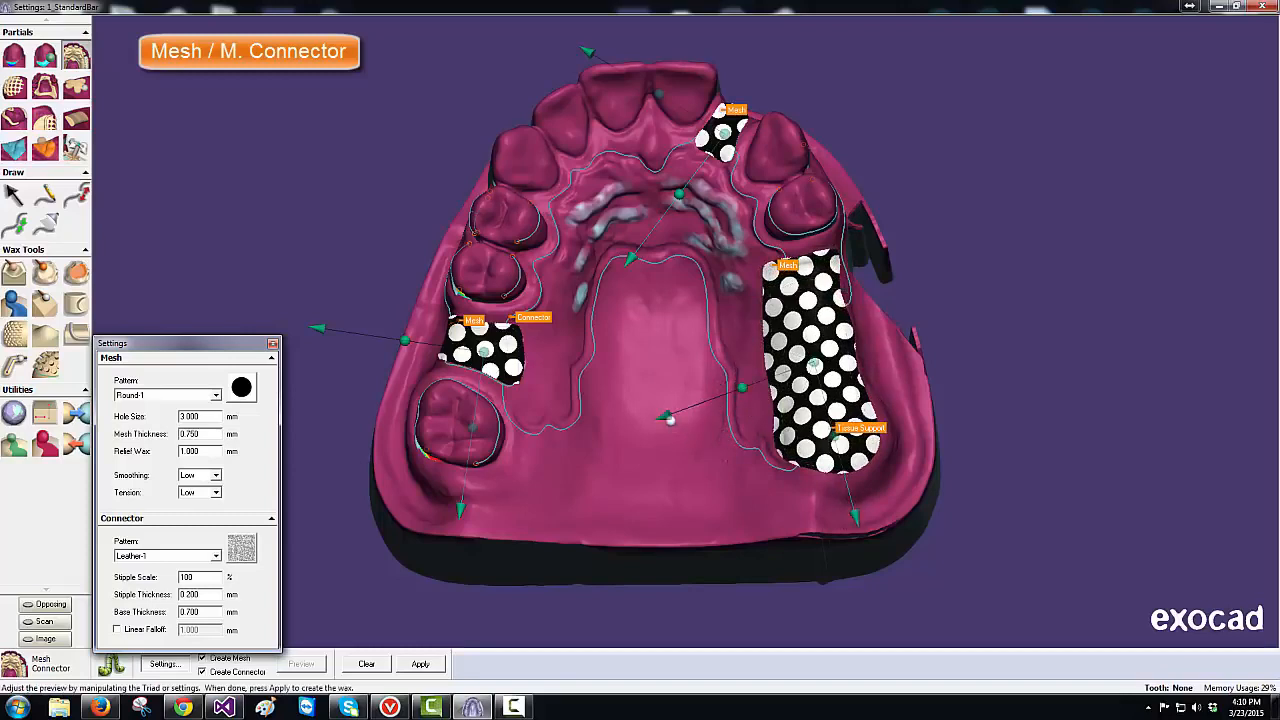
mouse_move(665, 414)
mouse_down()
mouse_move(654, 419)
mouse_move(727, 392)
mouse_move(654, 420)
mouse_up()
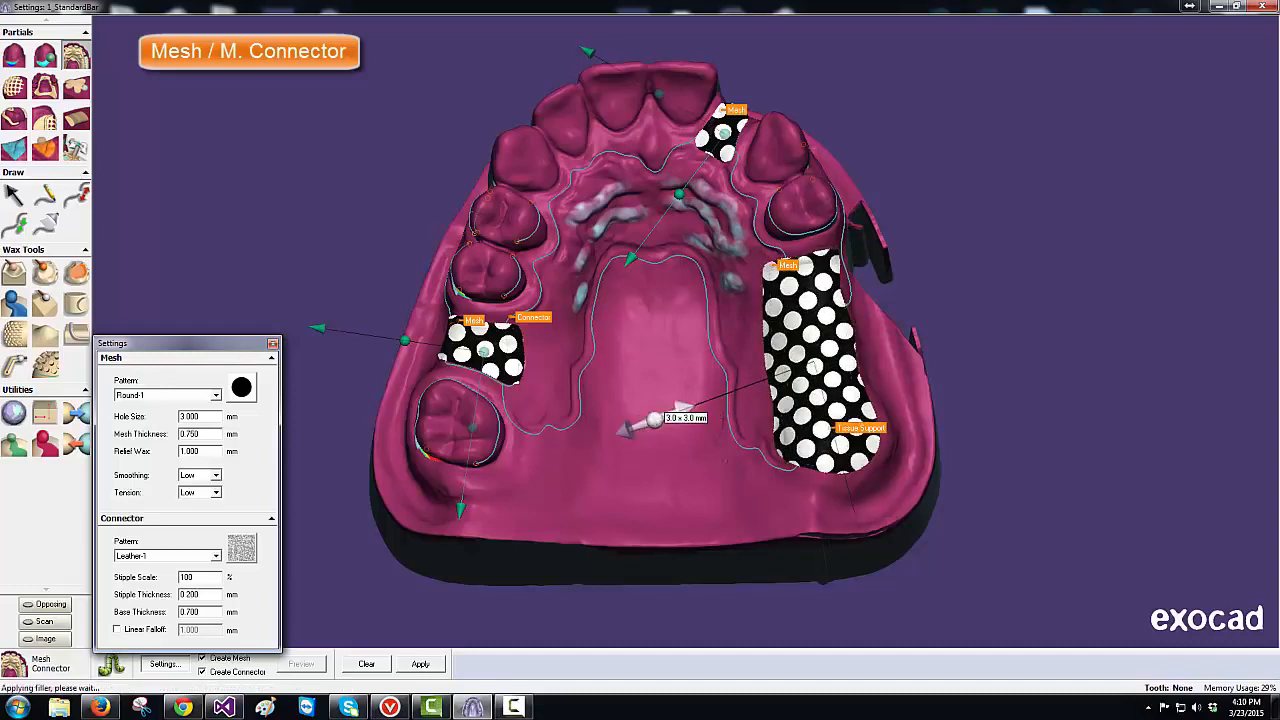
- Rotate the left mesh about 9.5 degrees, then set Mesh Pattern Round-1 and Connector Leather-2
click(215, 395)
click(208, 372)
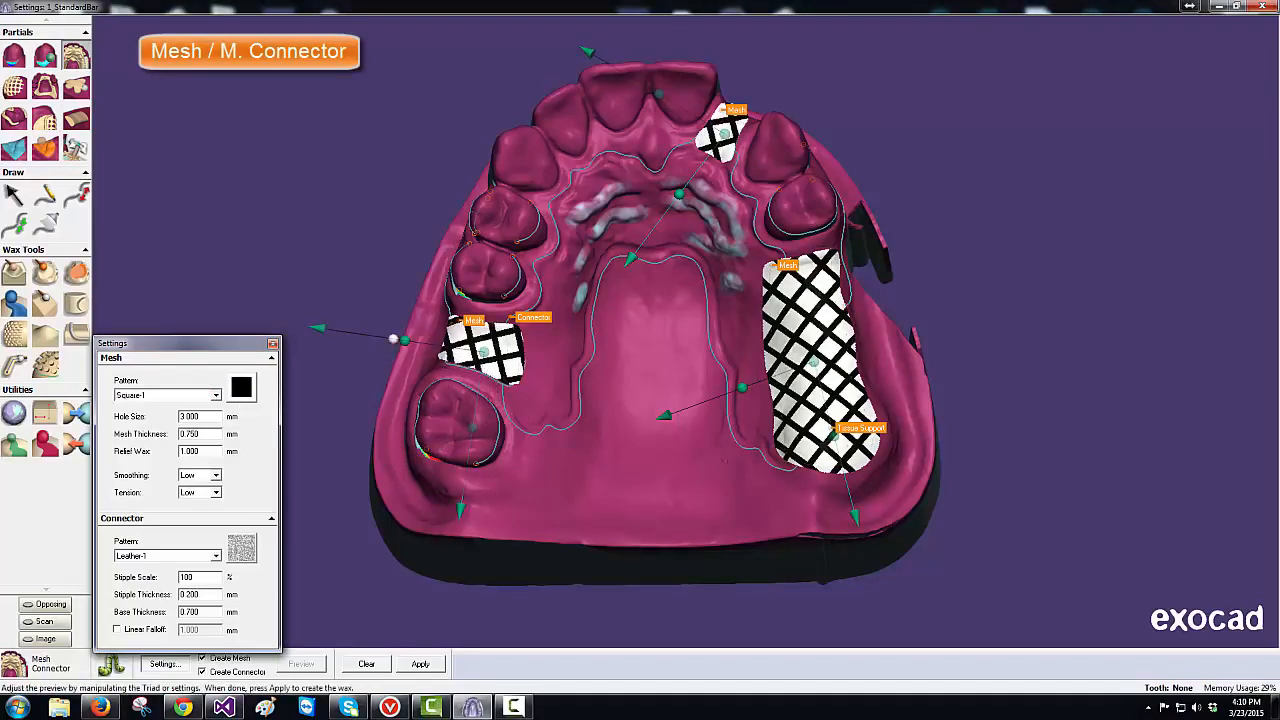
mouse_move(393, 348)
mouse_down()
mouse_move(402, 338)
mouse_move(398, 372)
mouse_up()
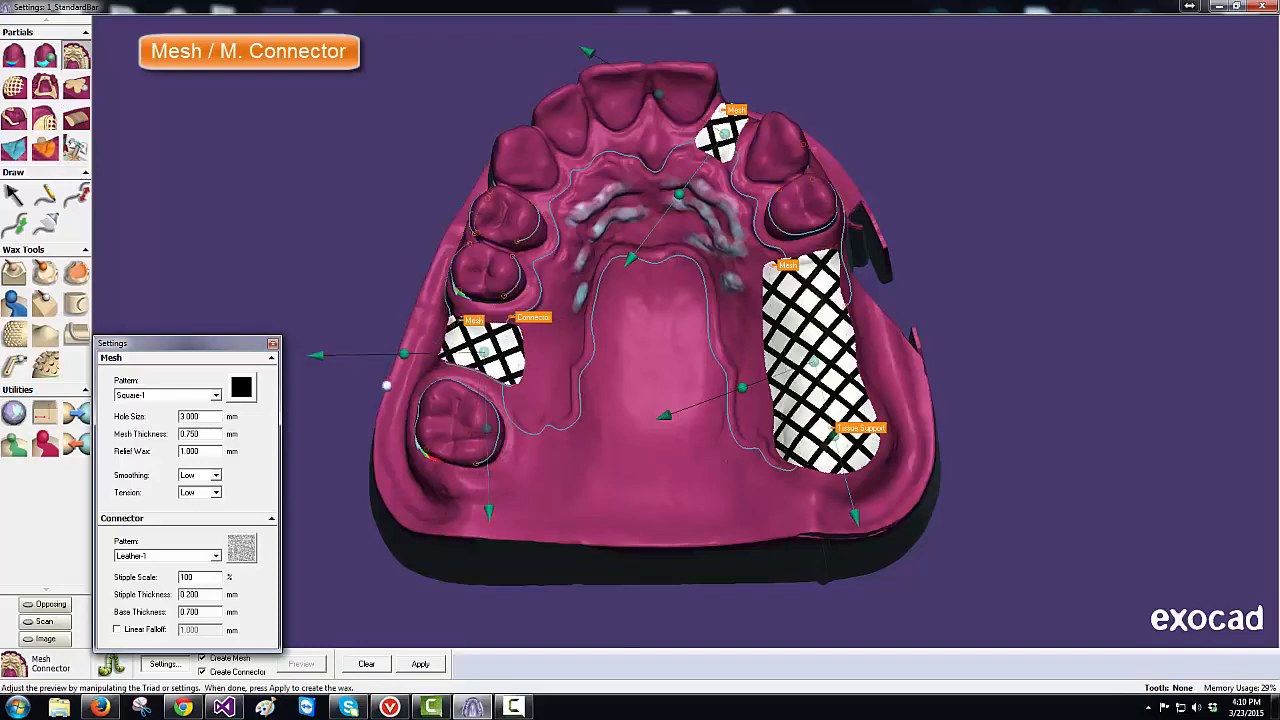
click(216, 397)
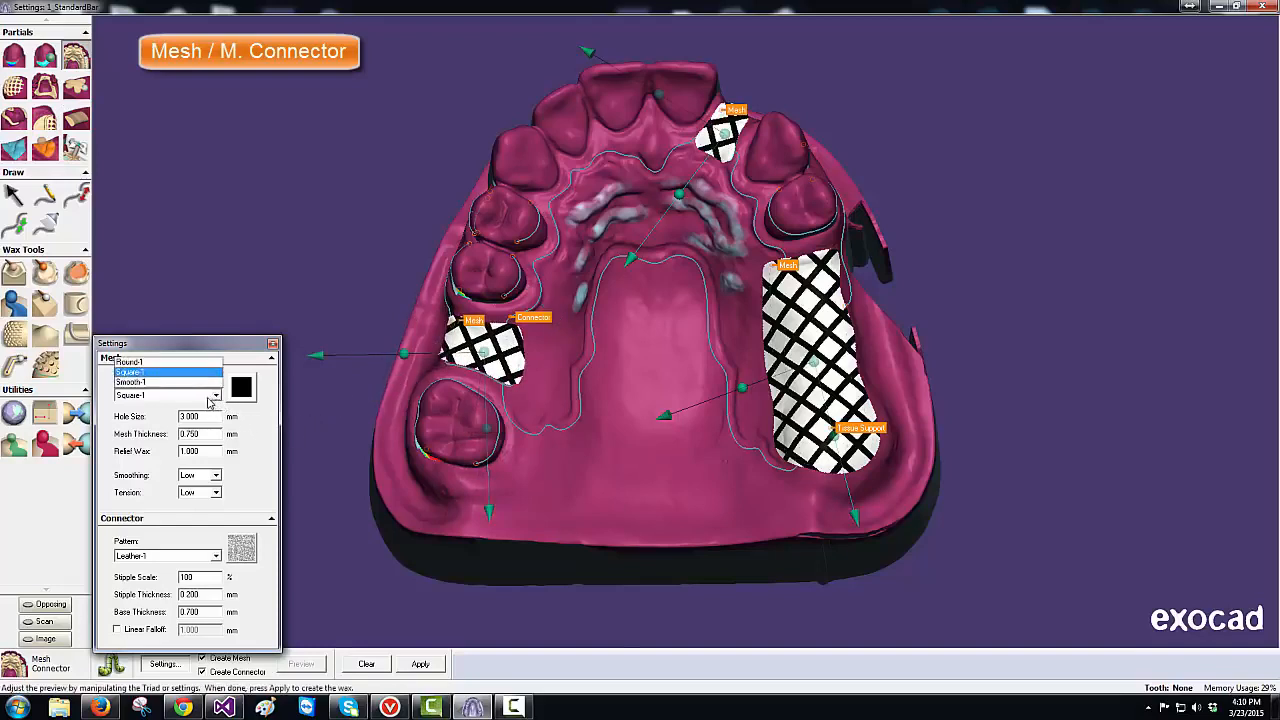
click(190, 362)
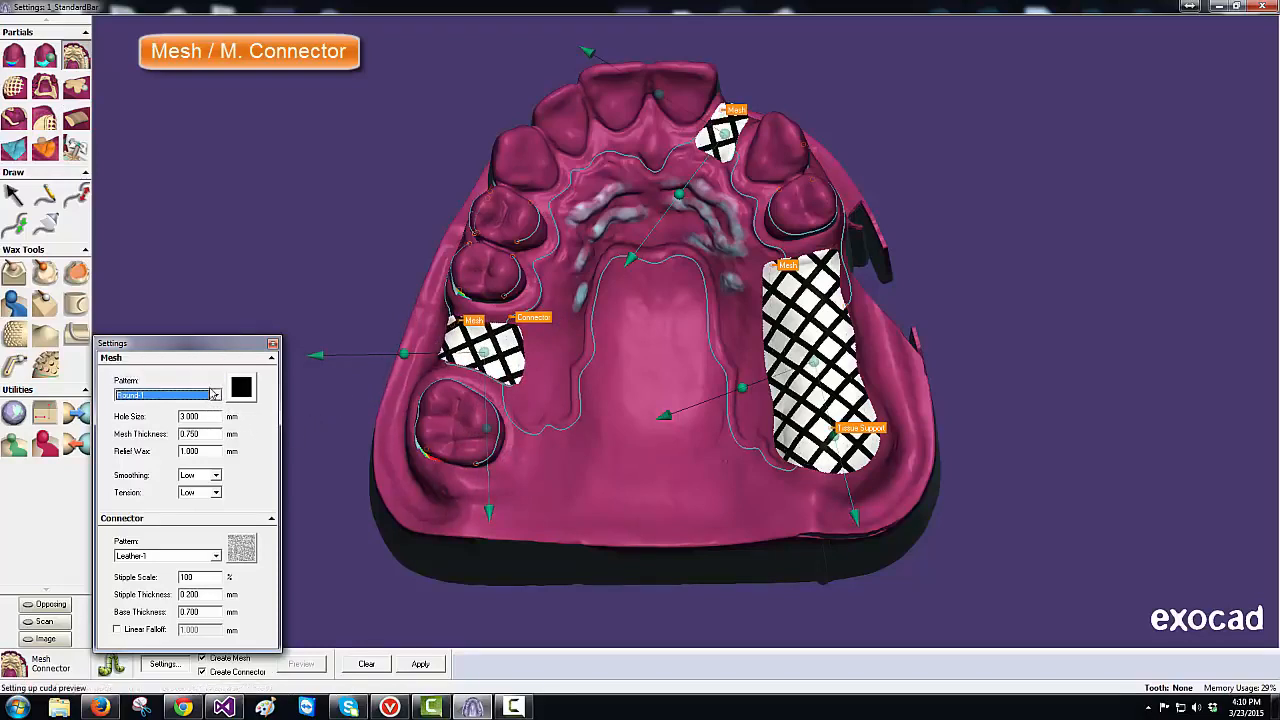
click(216, 557)
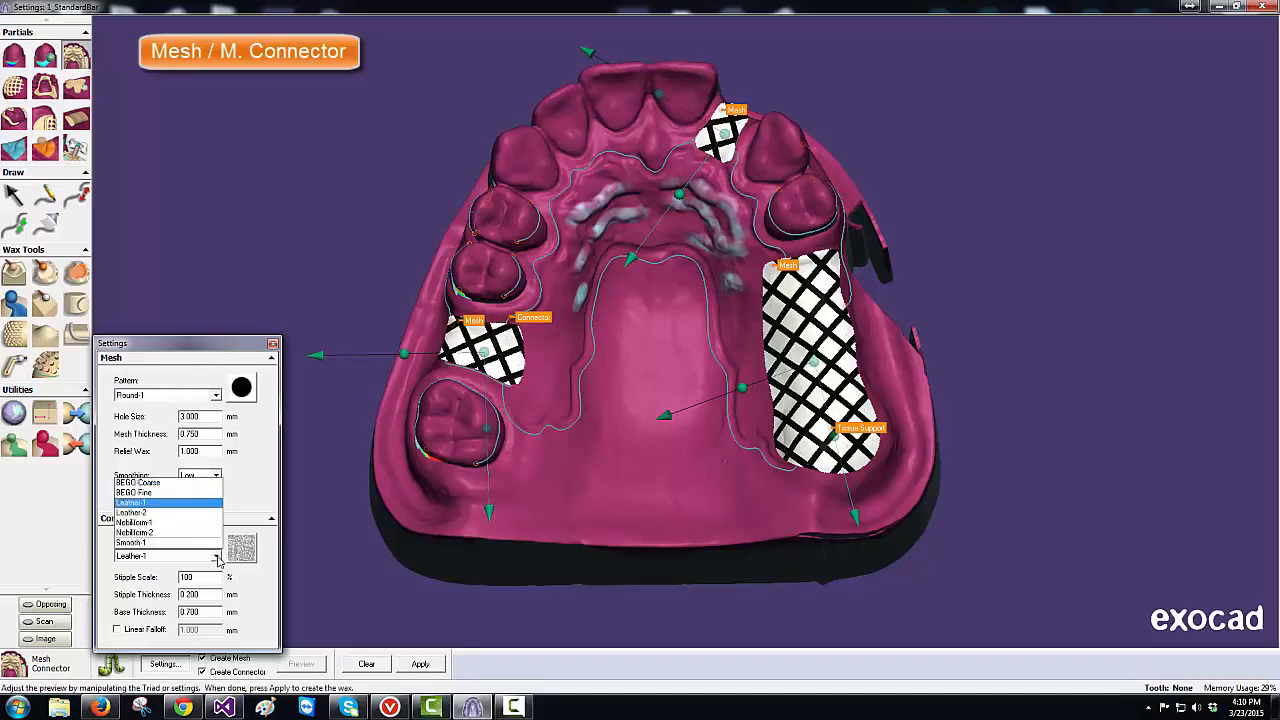
click(190, 512)
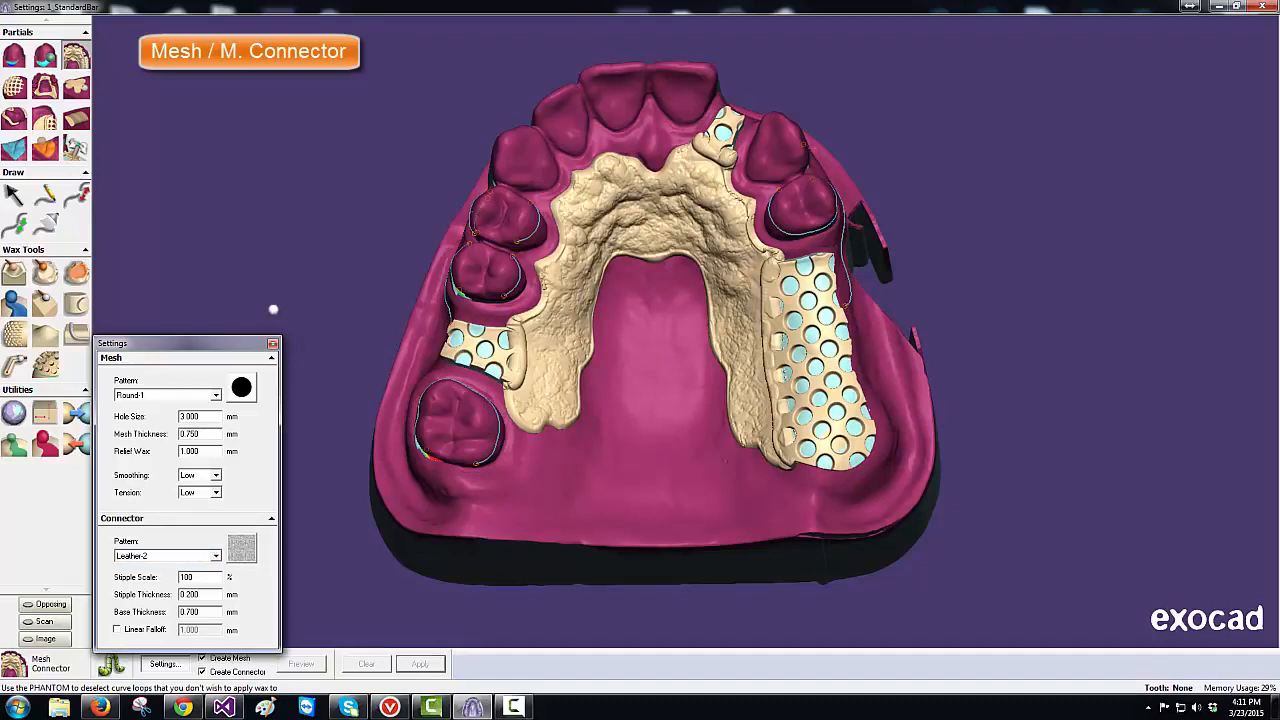
- Apply an SC1 Long clasp on the lower-left molar with Width 2 tapering both ends to 1.700 mm
click(273, 344)
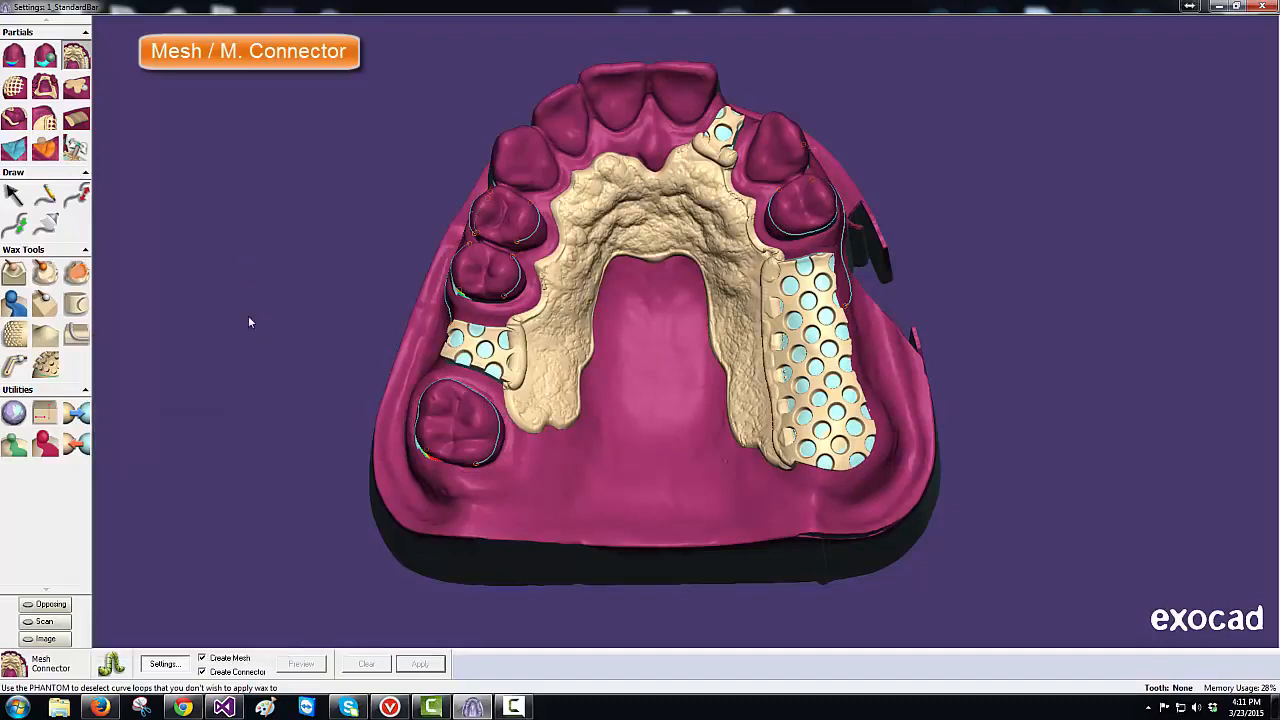
click(22, 120)
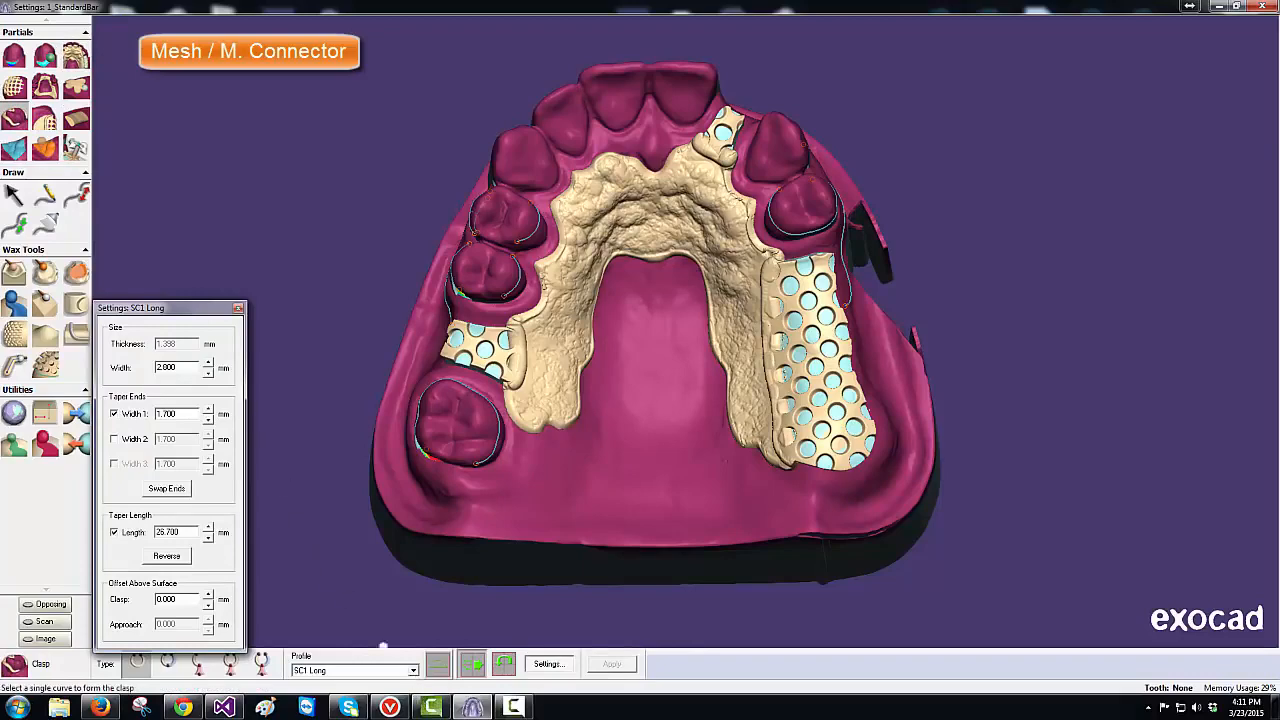
click(486, 461)
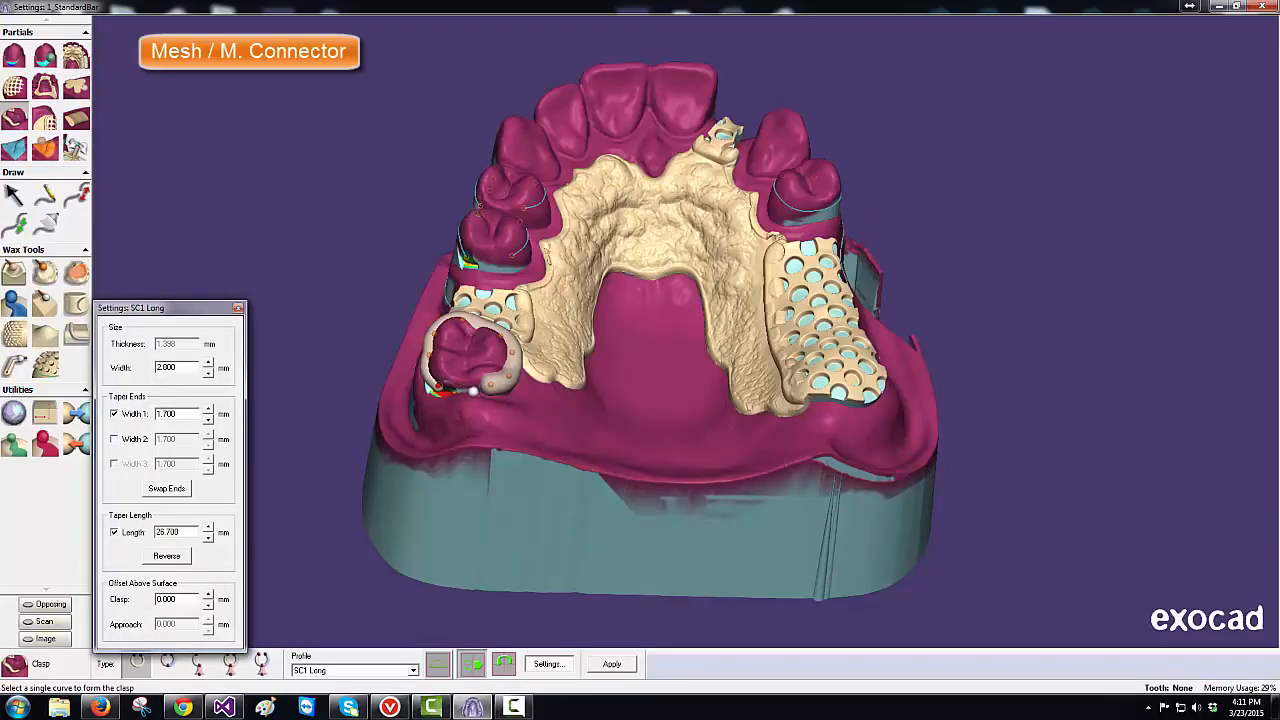
click(167, 488)
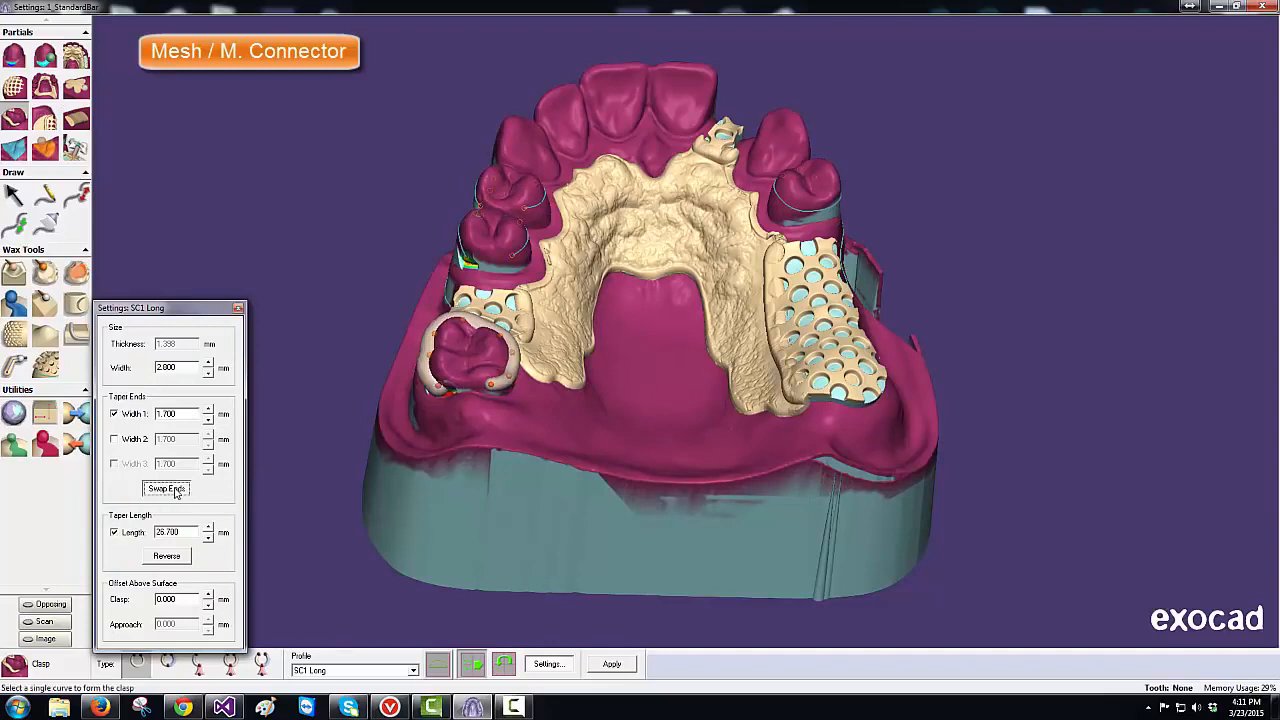
click(175, 490)
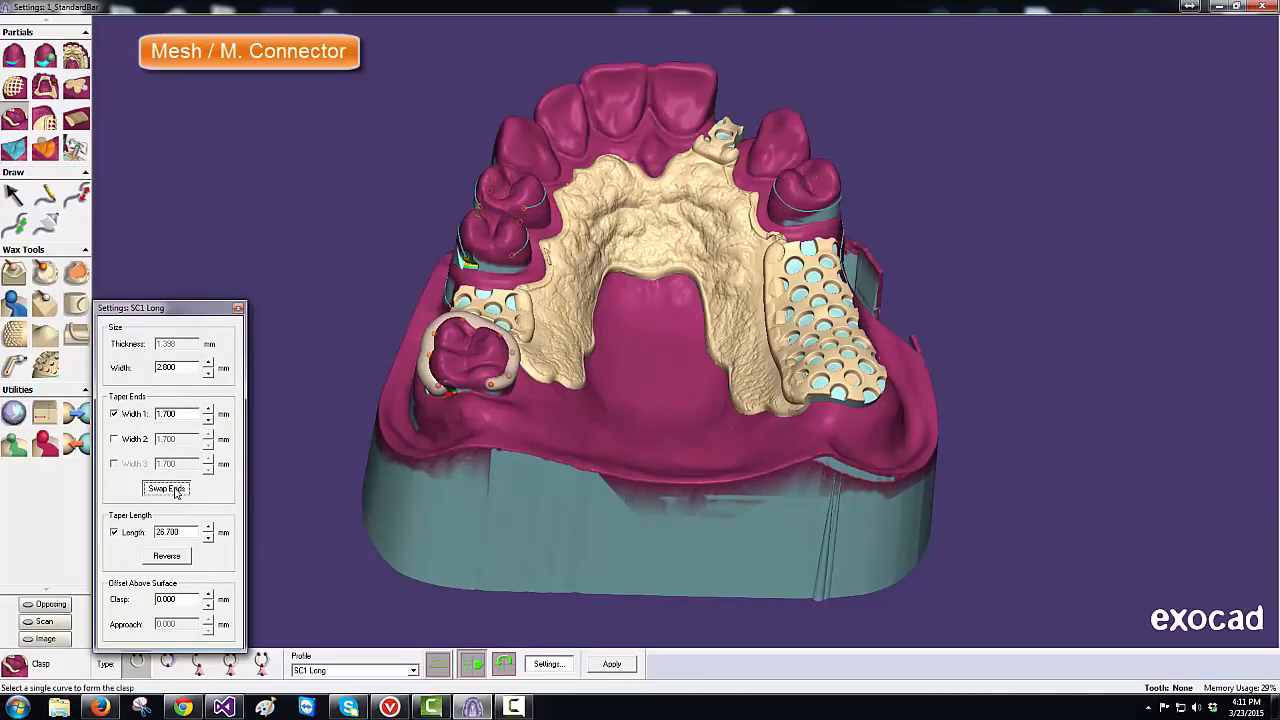
click(122, 442)
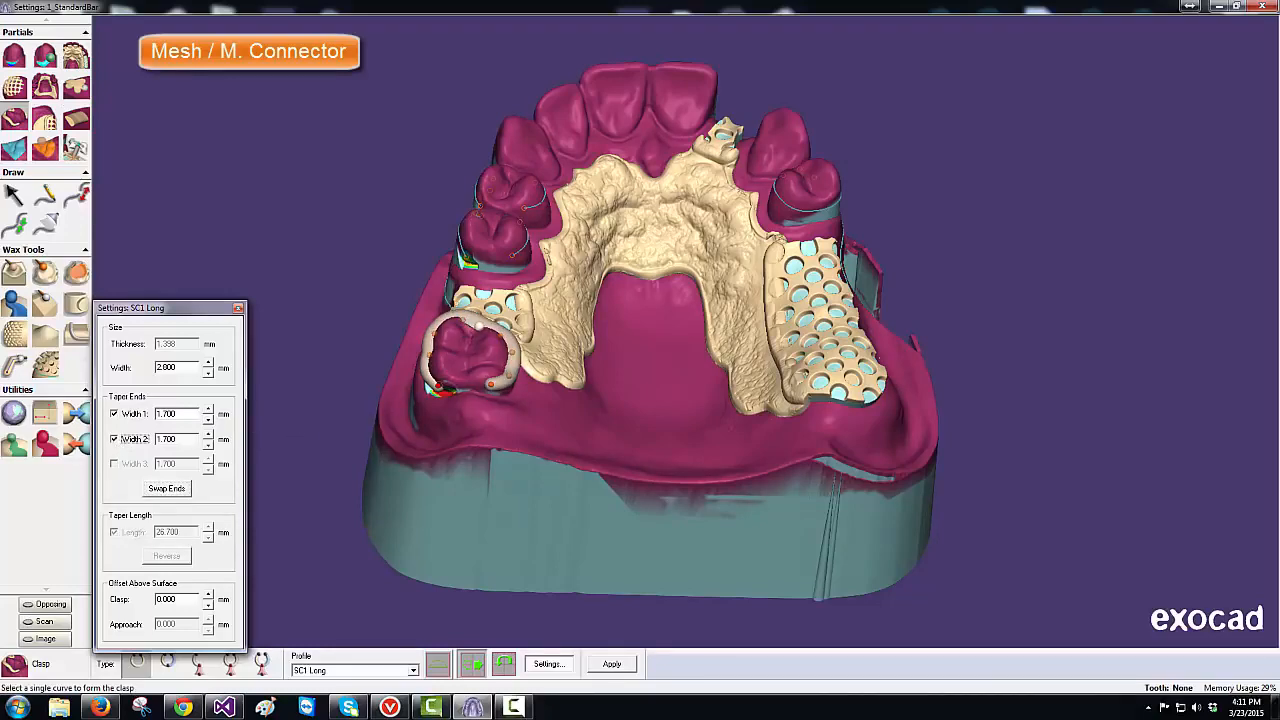
key(Return)
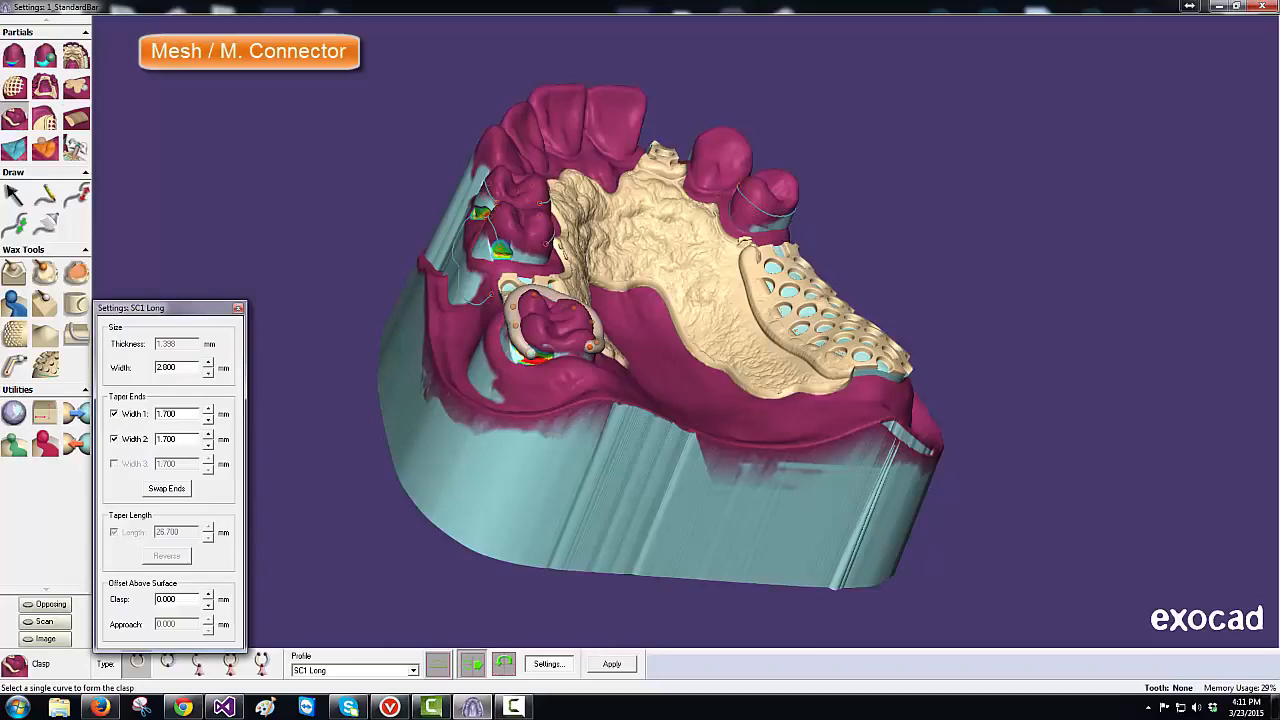
click(533, 354)
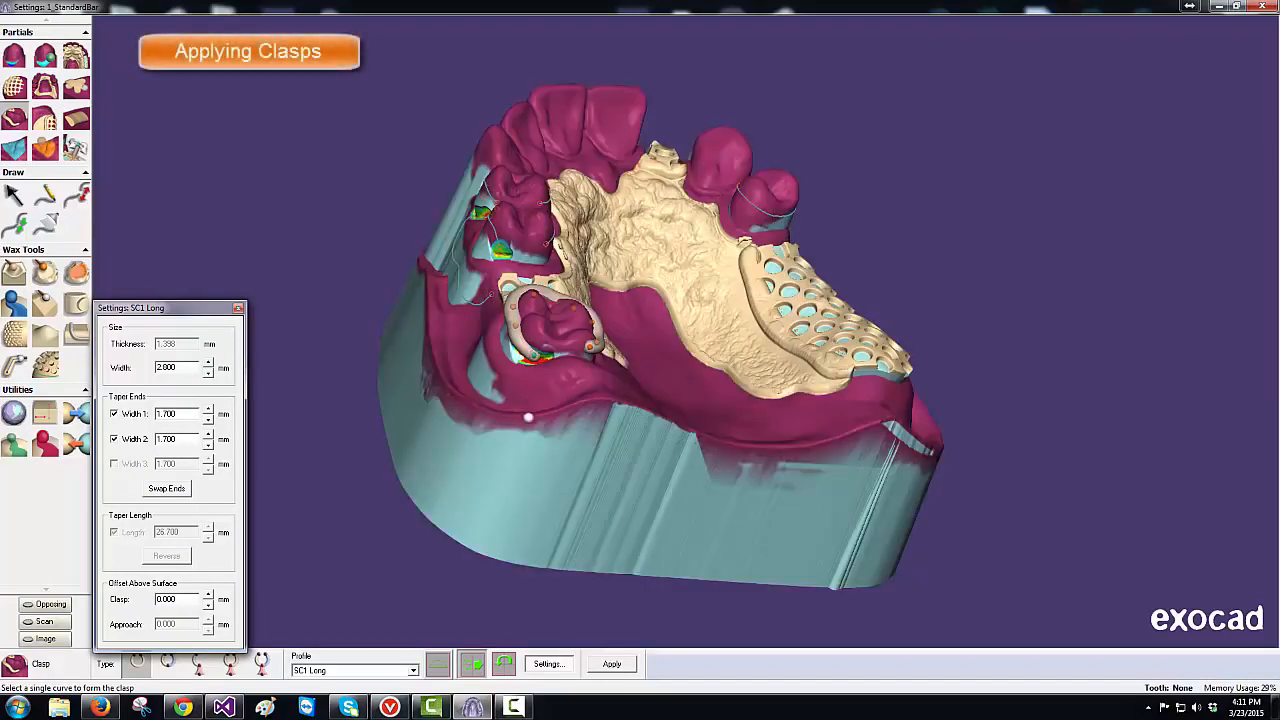
click(612, 665)
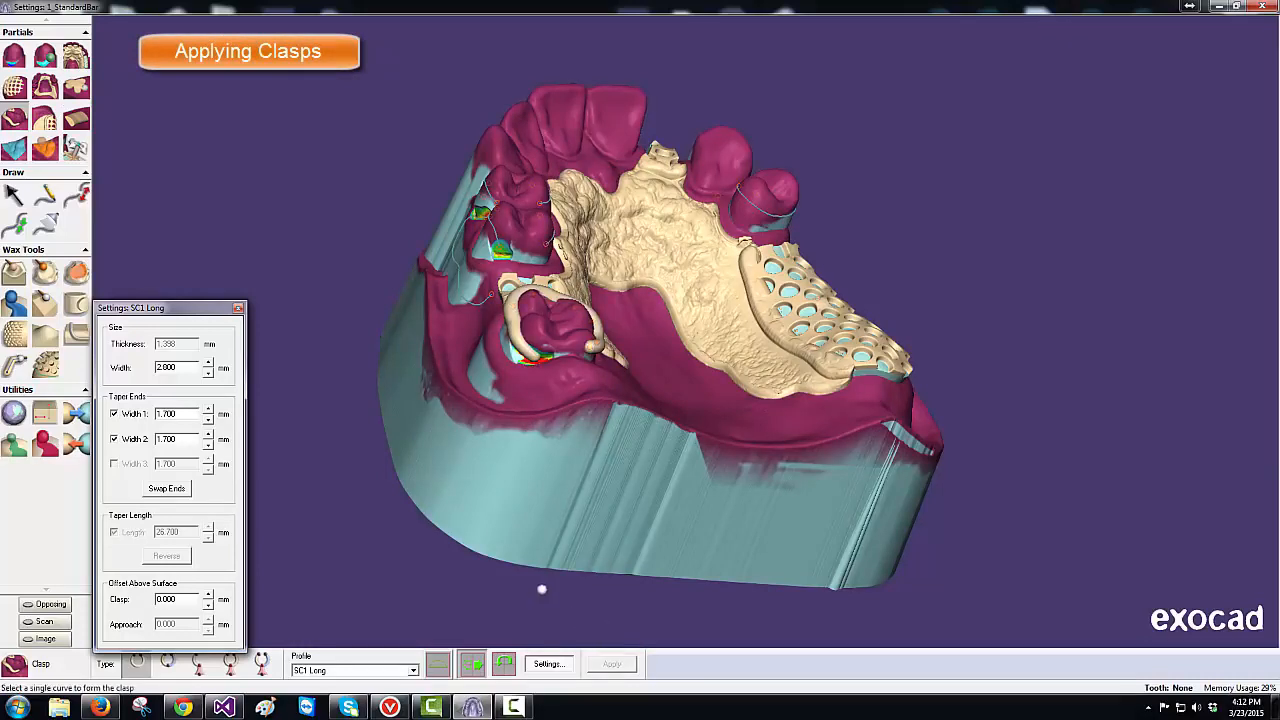
- Apply an SC1 Short clasp tapering to 1.5 mm on the side tooth, then restore SC1 Long
middle_drag(457, 548, 459, 539)
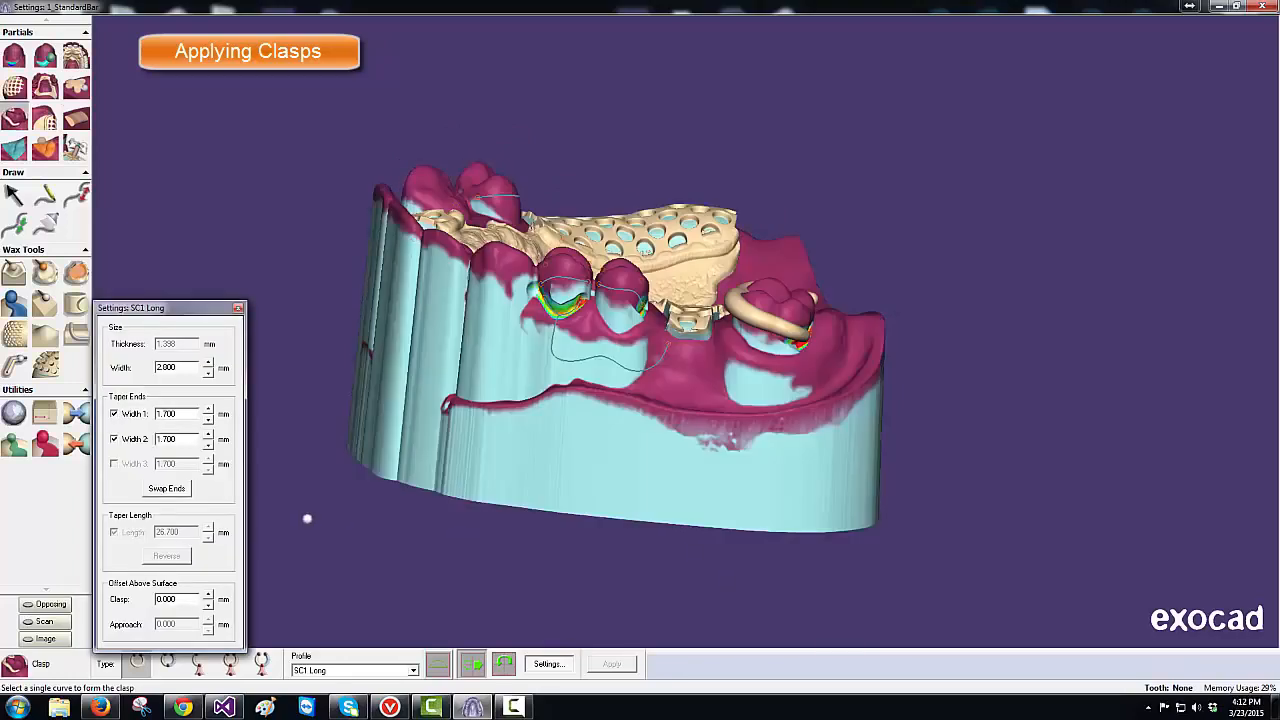
click(413, 670)
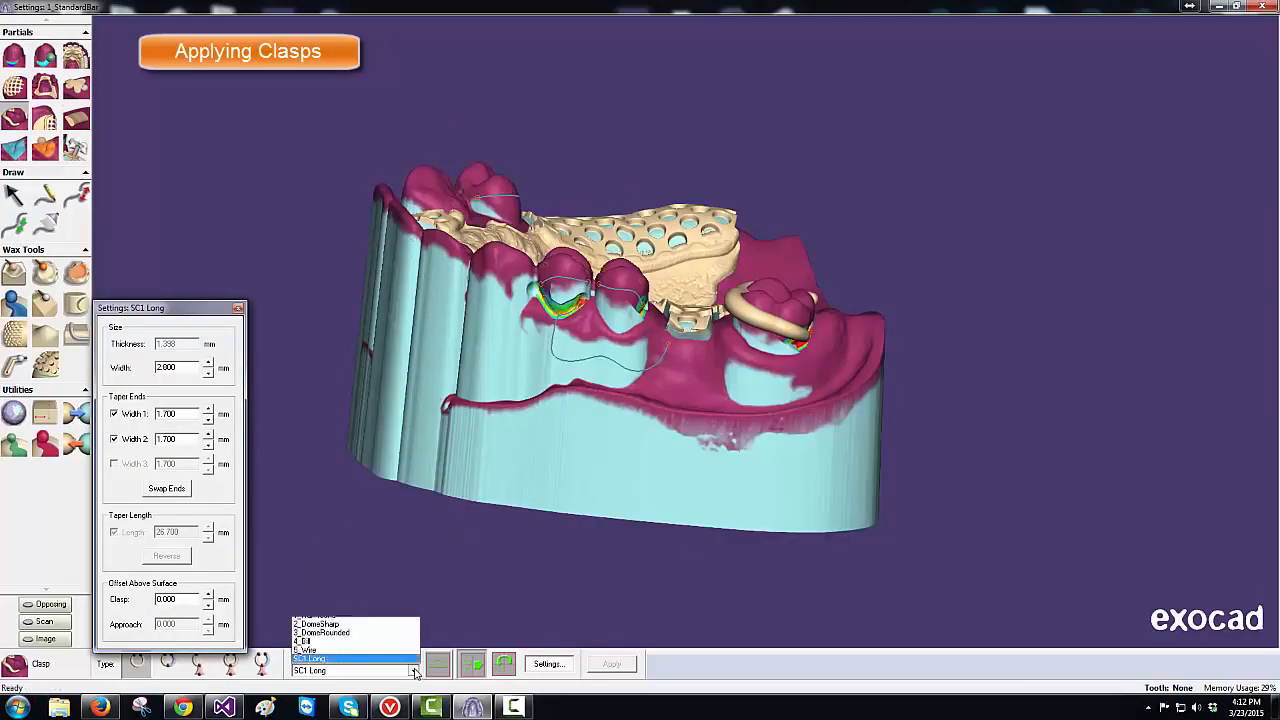
click(394, 651)
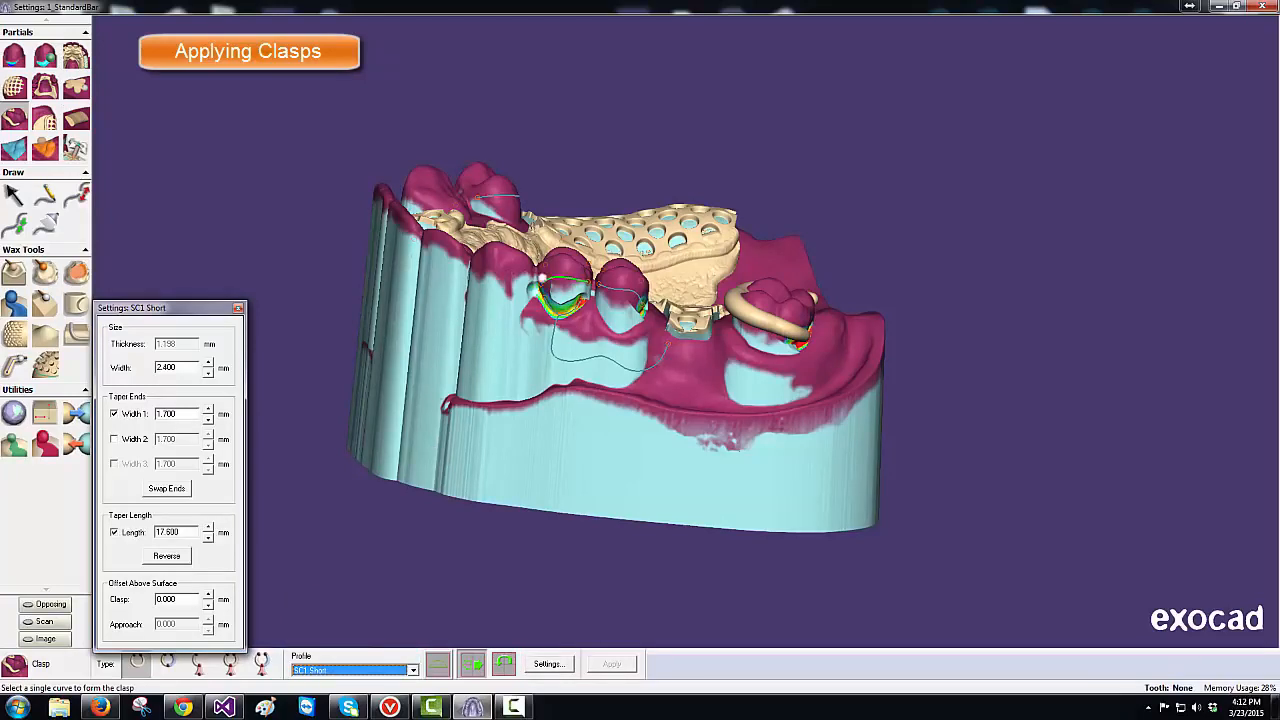
click(553, 278)
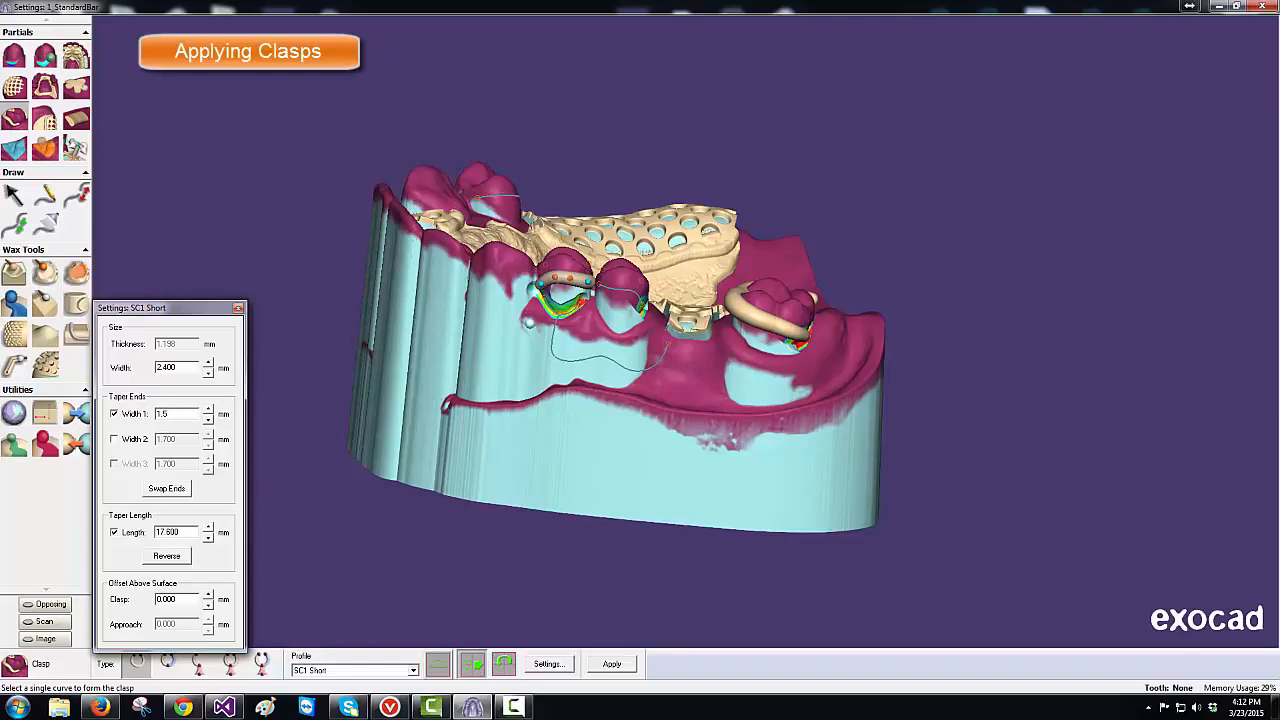
click(611, 664)
click(604, 289)
click(604, 289)
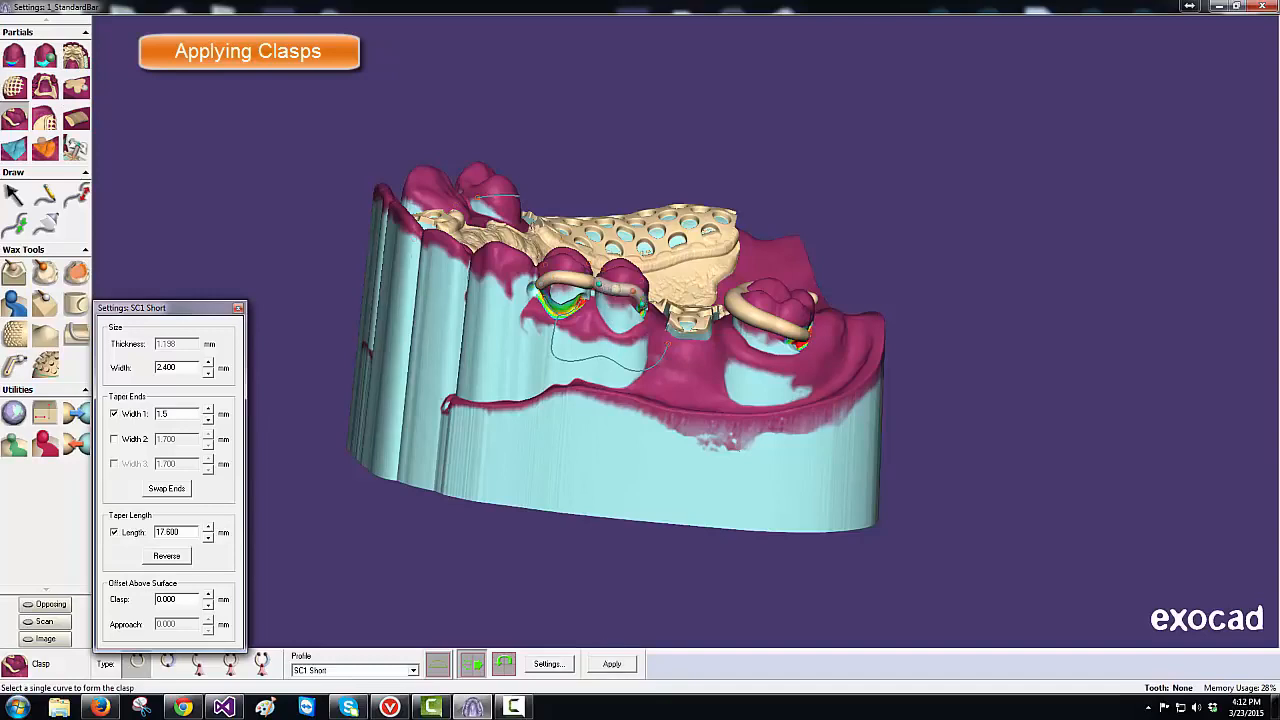
click(614, 667)
click(405, 665)
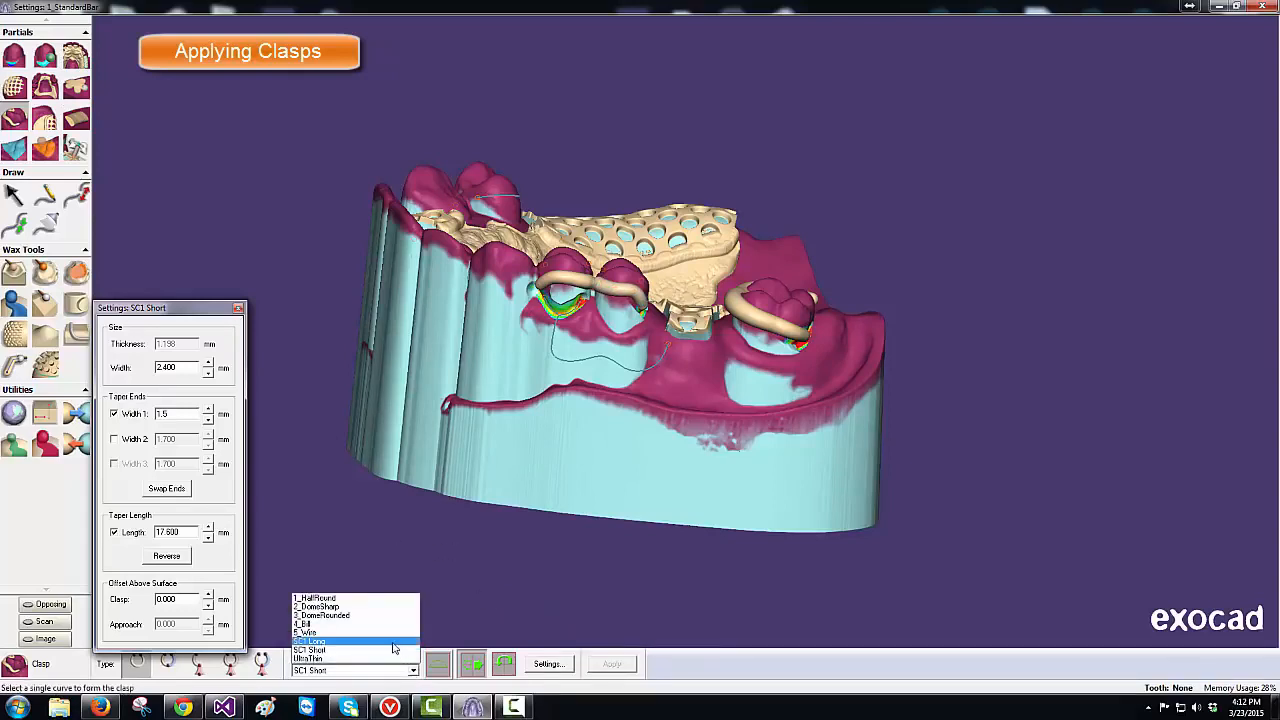
click(395, 641)
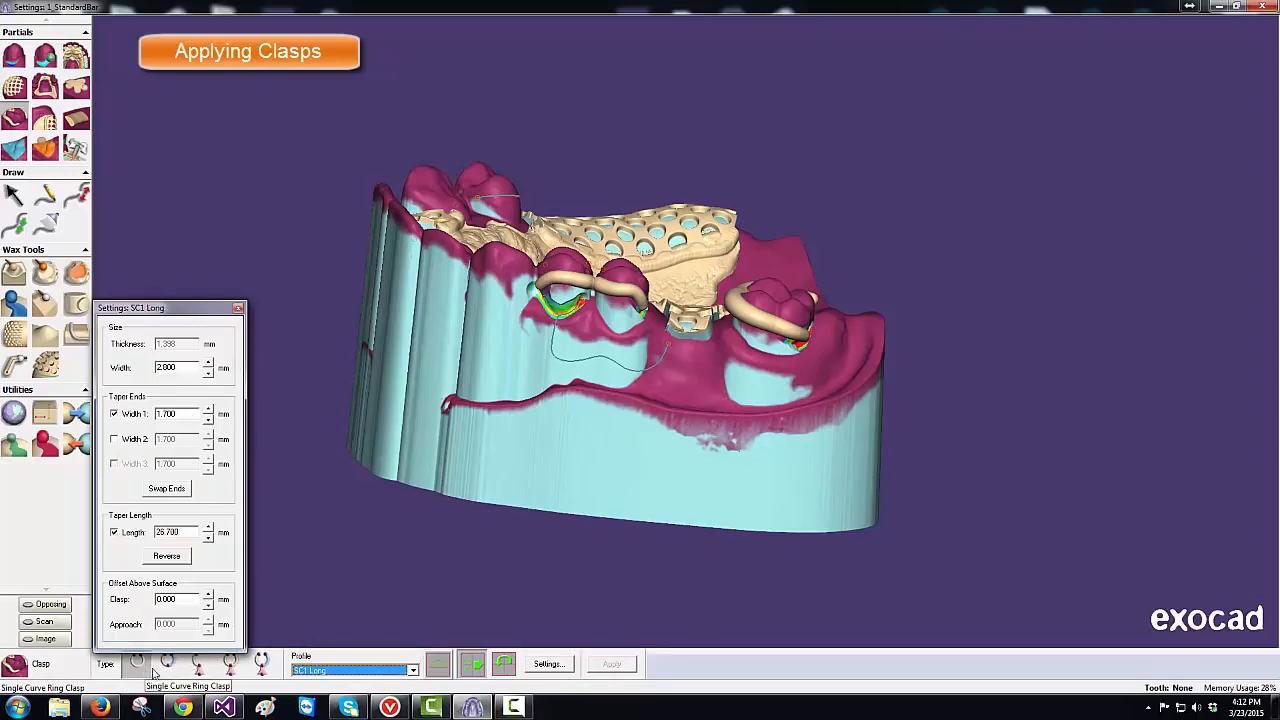
- Generate a Triple Curve T clasp from the approach curve below the premolars
click(261, 665)
click(262, 666)
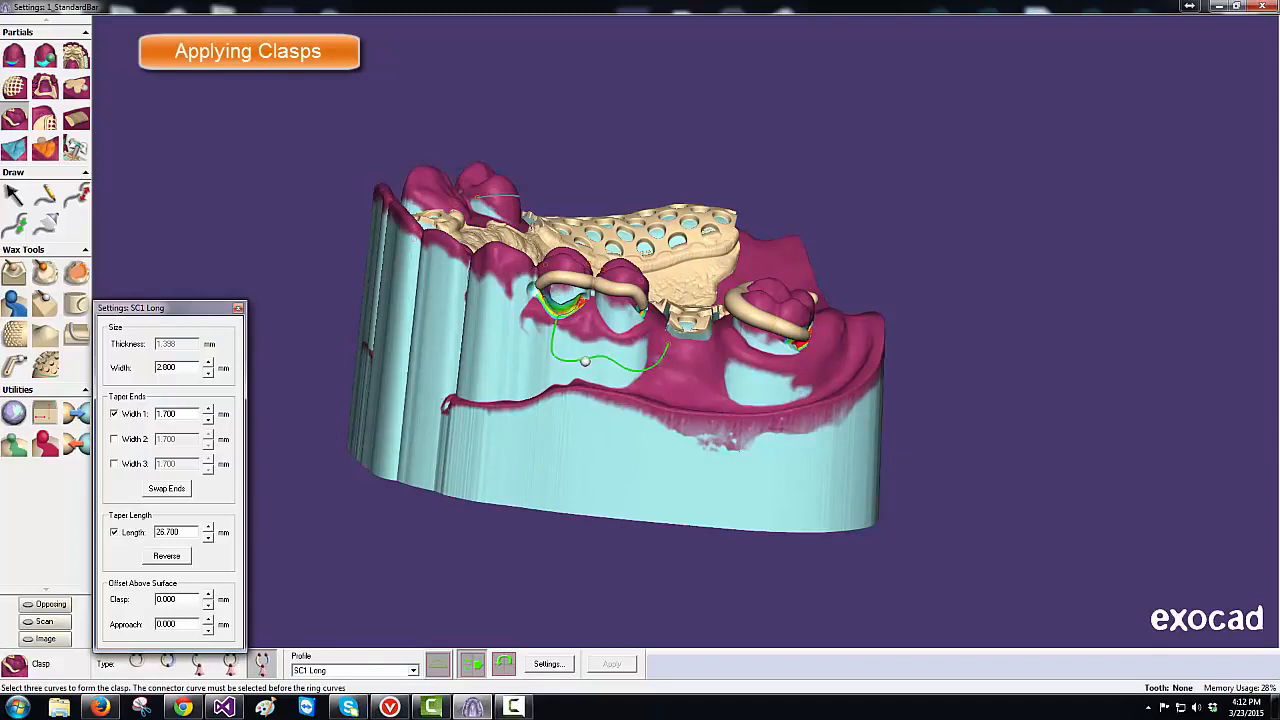
click(585, 361)
click(573, 311)
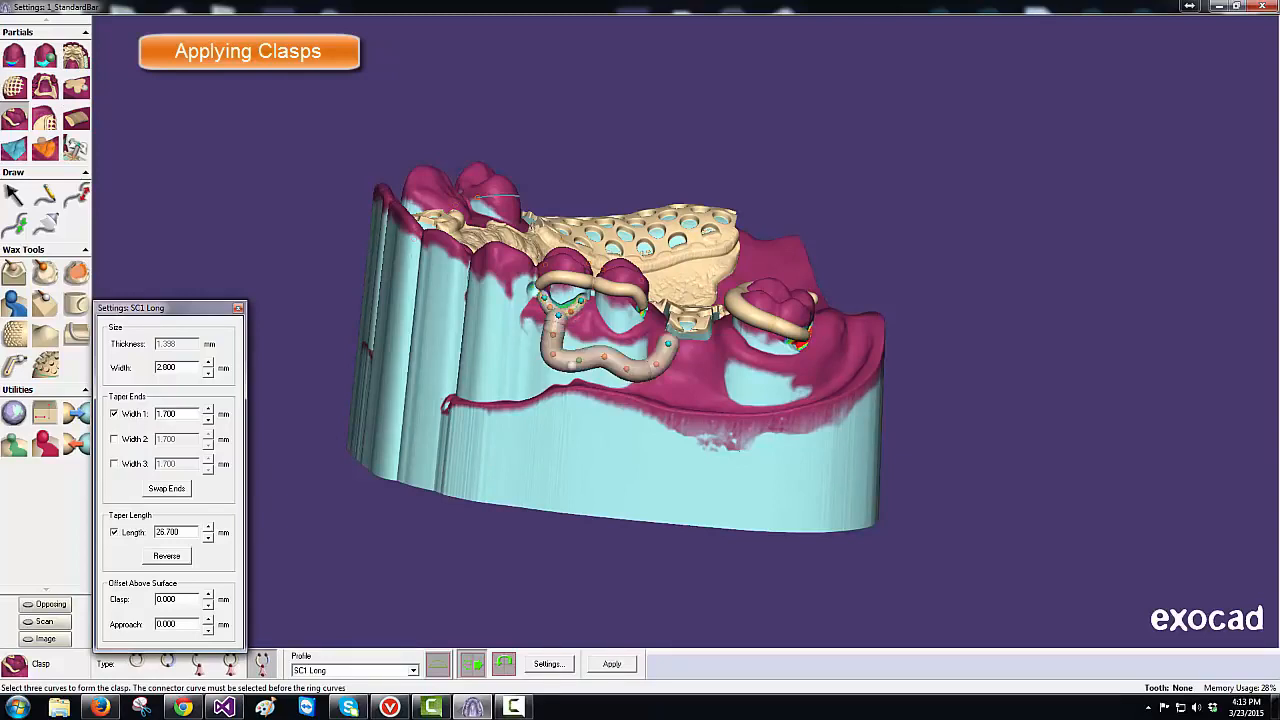
- Set the T clasp width to 2.4 mm and apply it
double_click(178, 368)
double_click(145, 368)
text(2.4)
key(Return)
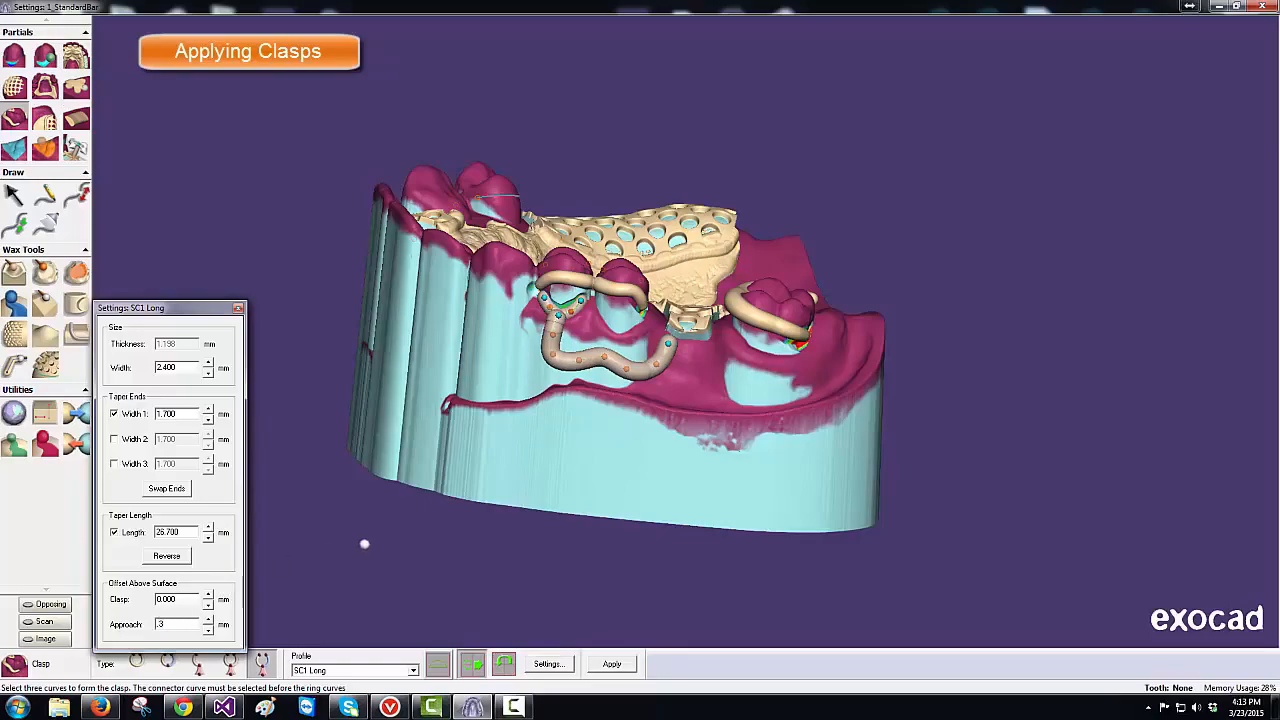
middle_drag(394, 547, 394, 547)
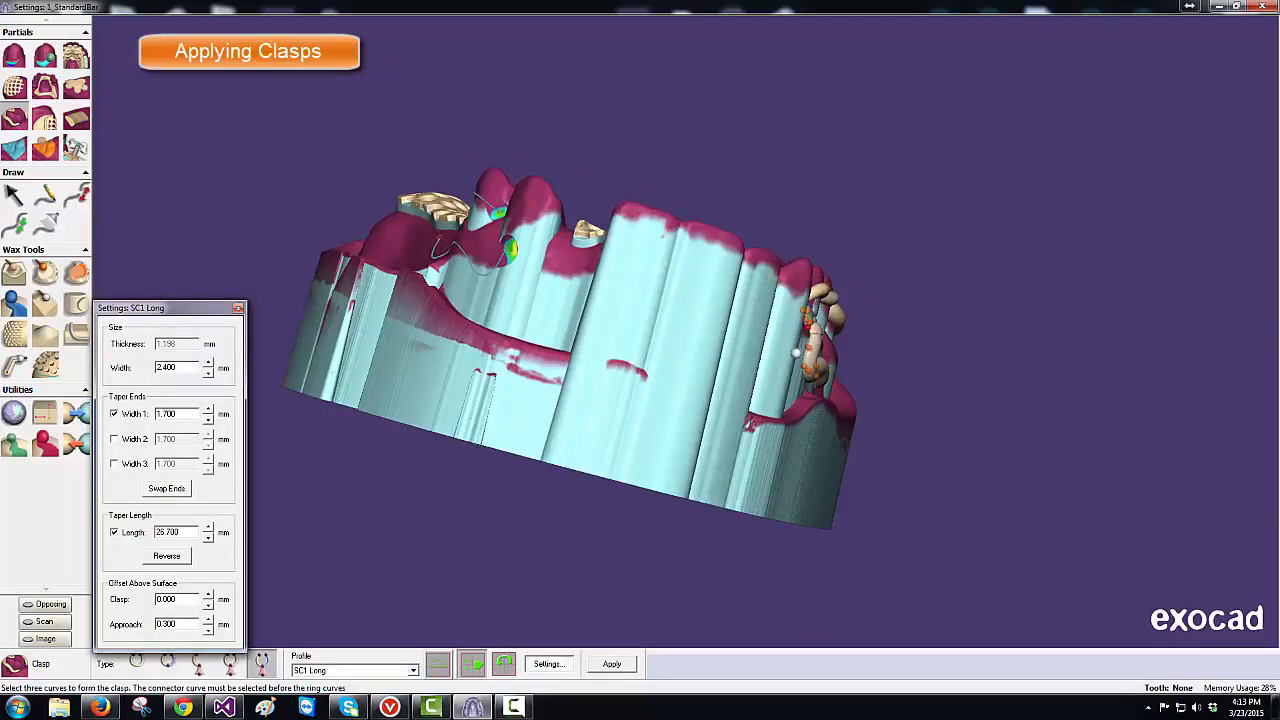
right_drag(726, 402, 712, 407)
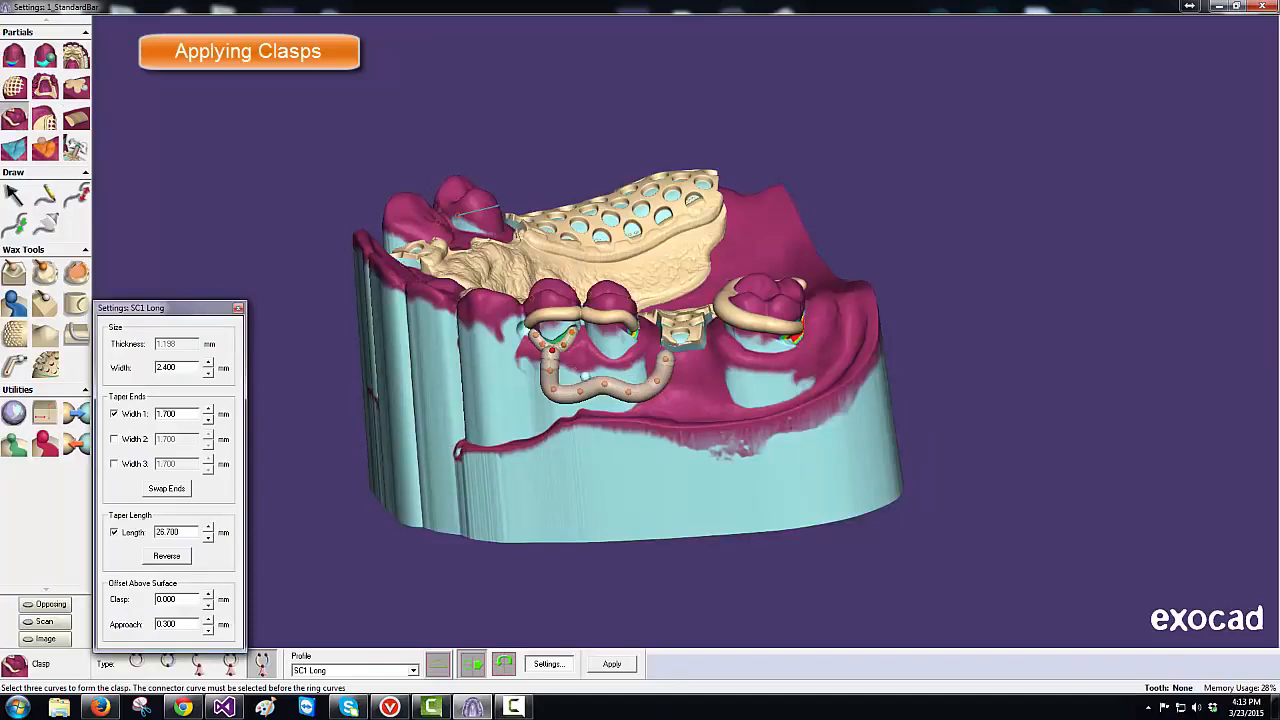
click(612, 664)
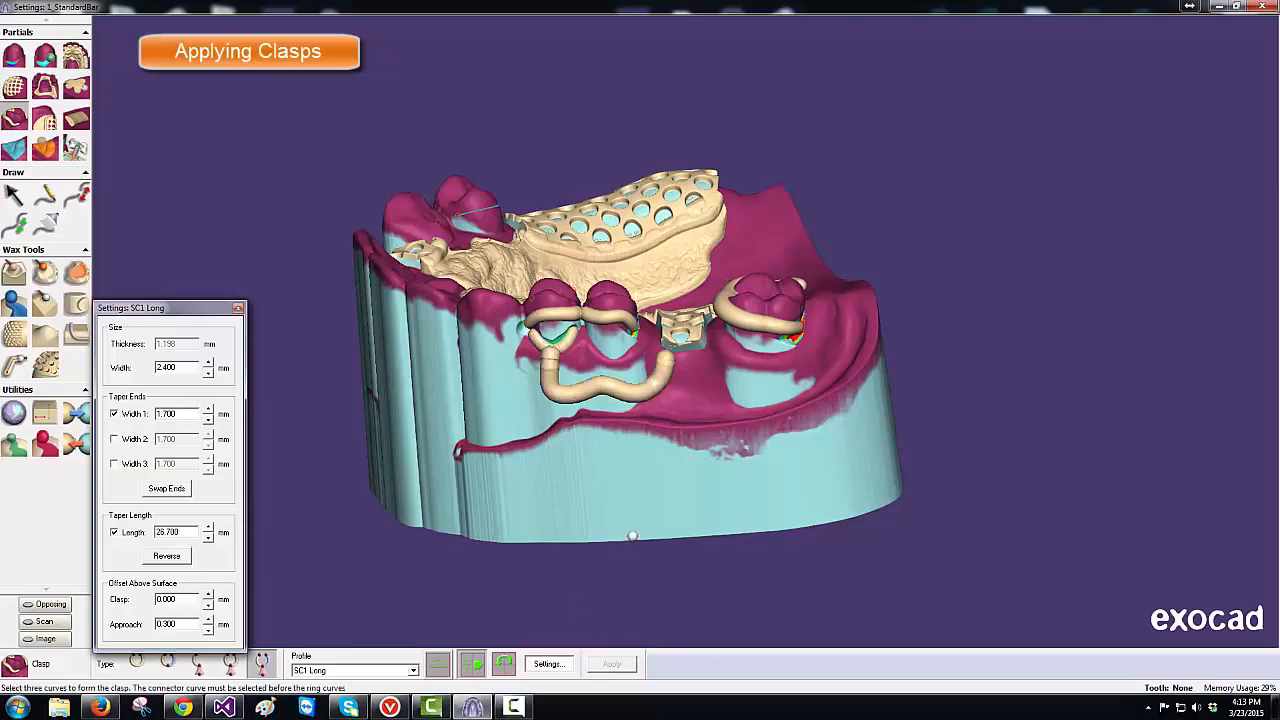
middle_drag(590, 521, 590, 521)
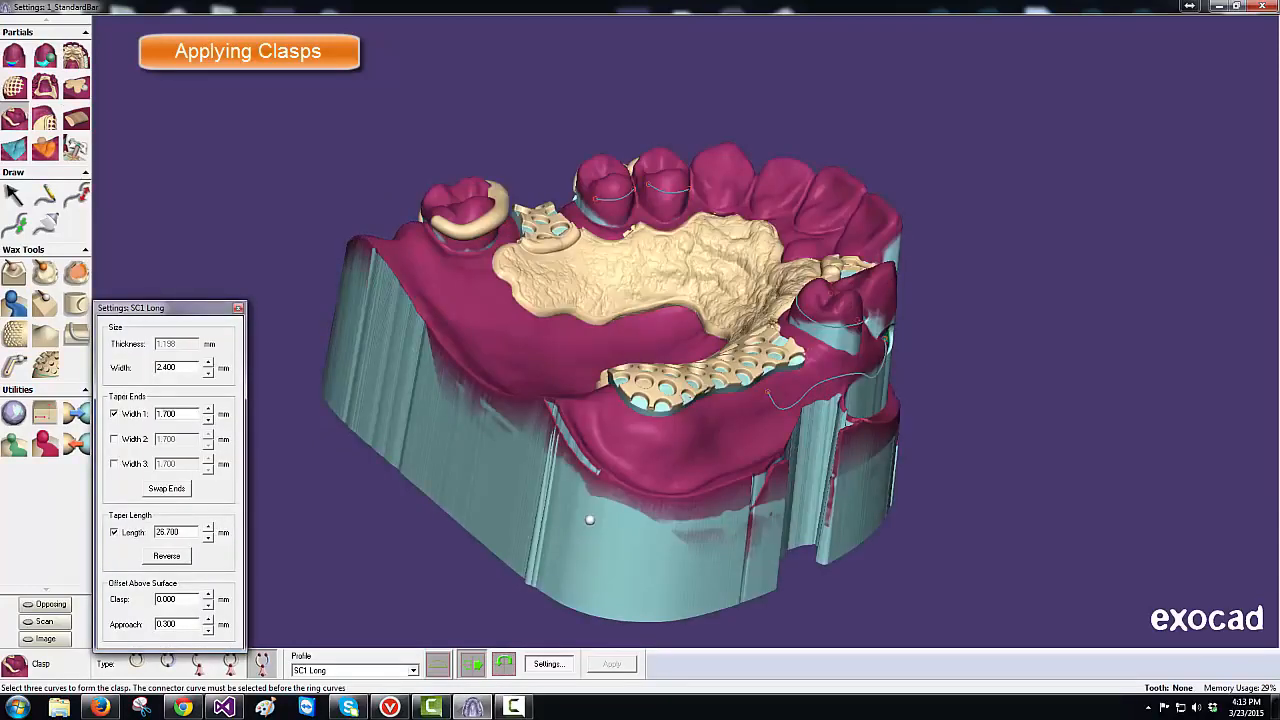
- Apply an SC1 Short single-curve ring clasp on the first premolar
click(413, 671)
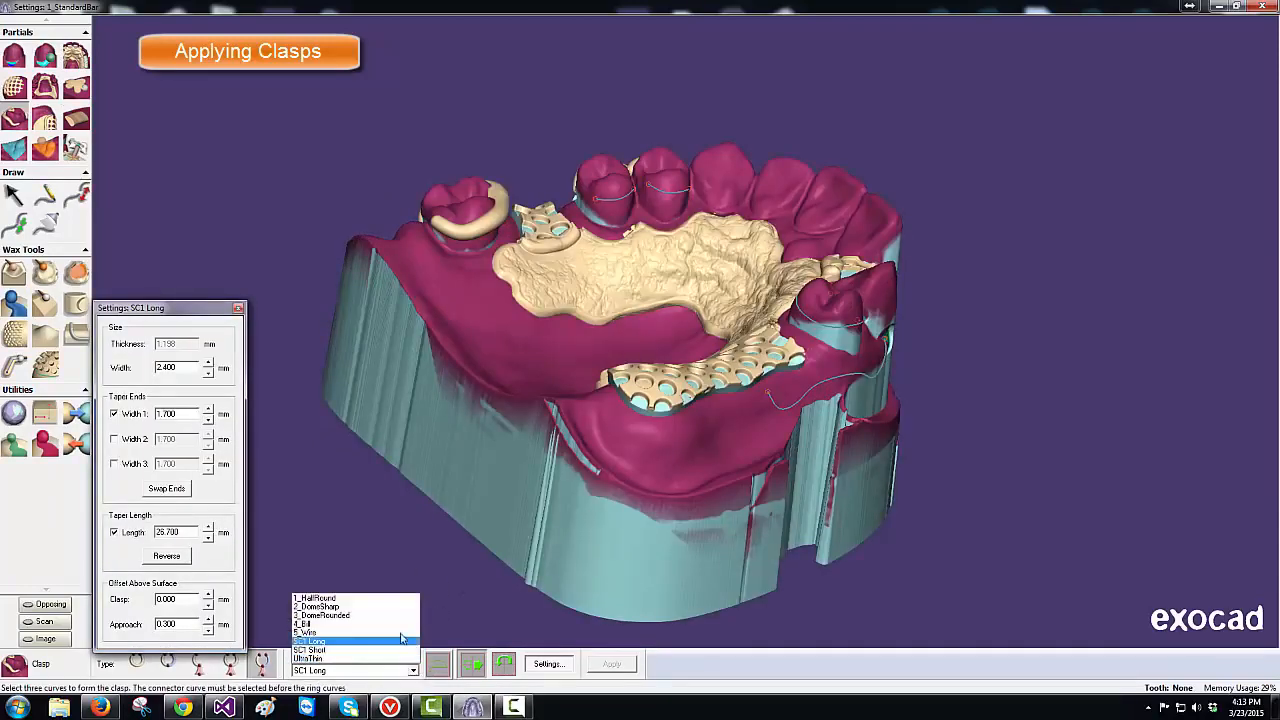
click(388, 650)
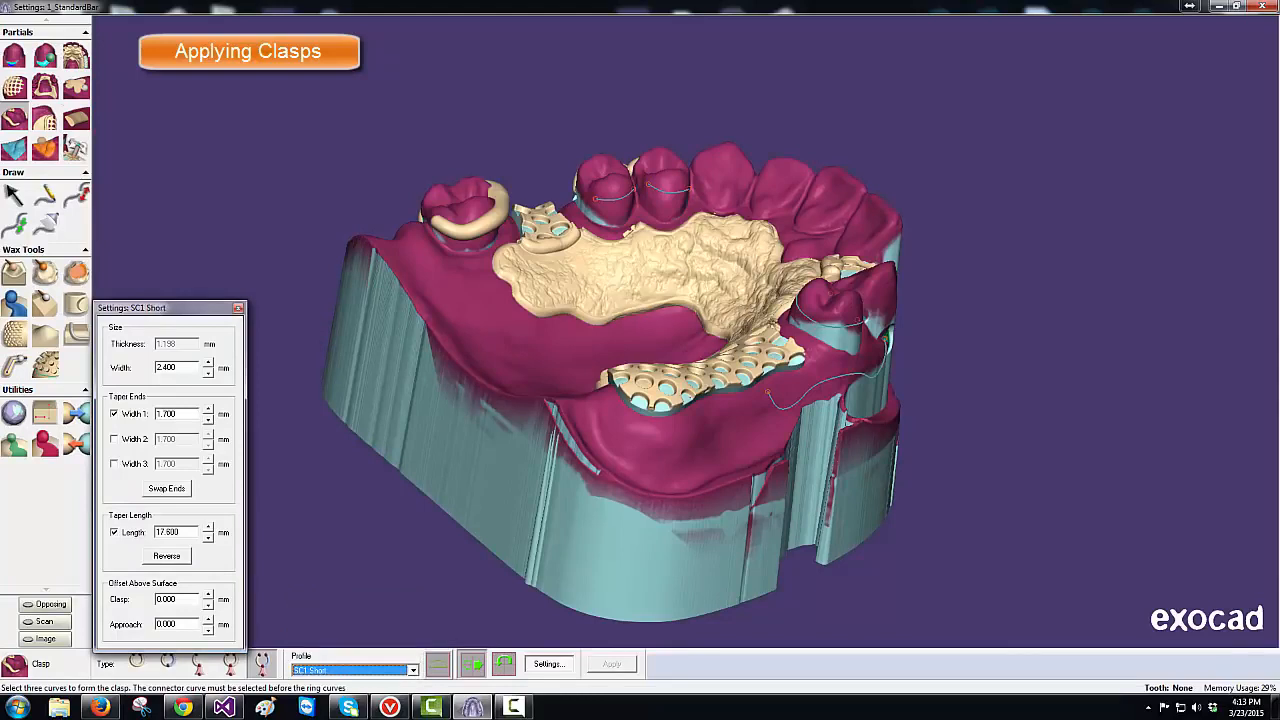
click(617, 198)
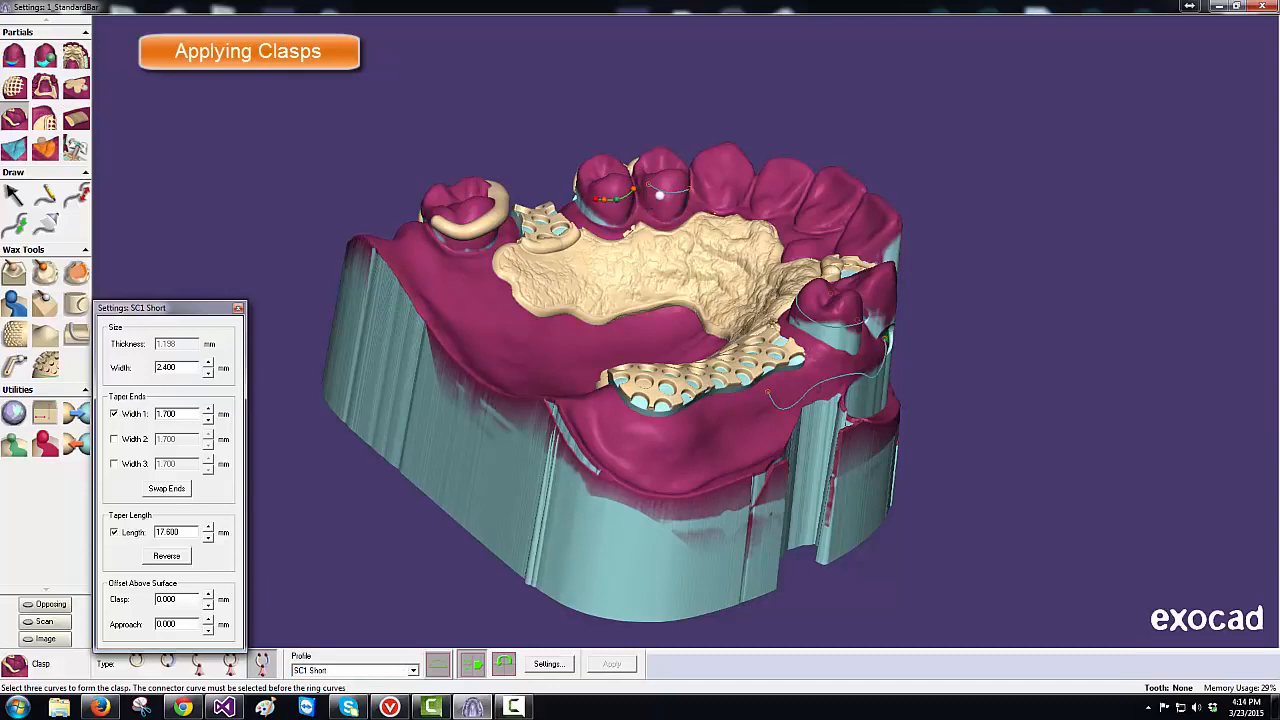
click(668, 192)
click(137, 664)
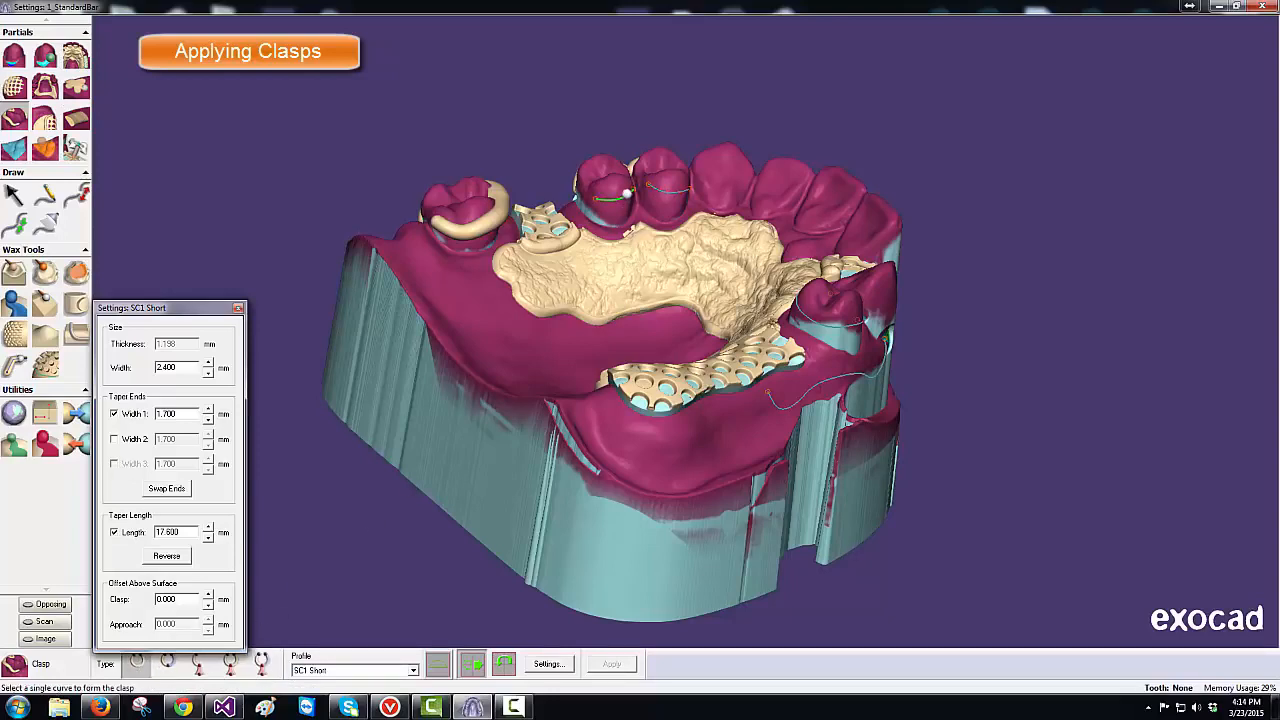
click(630, 205)
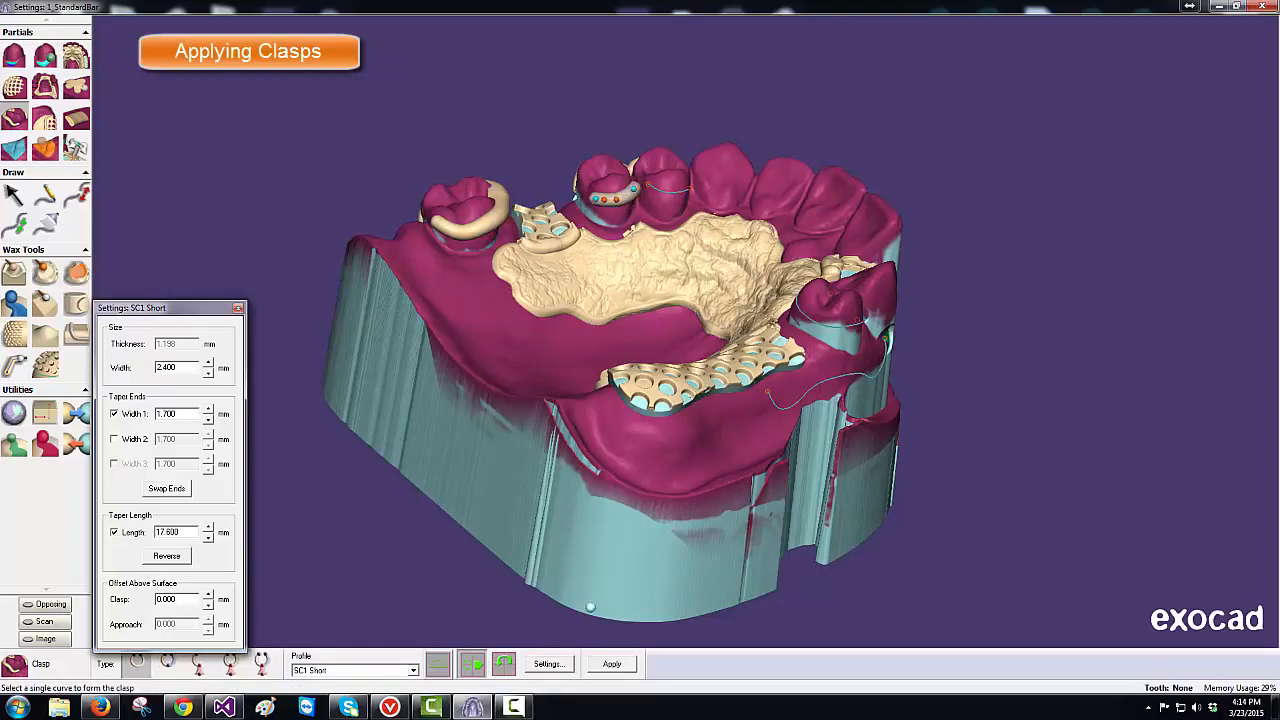
click(617, 665)
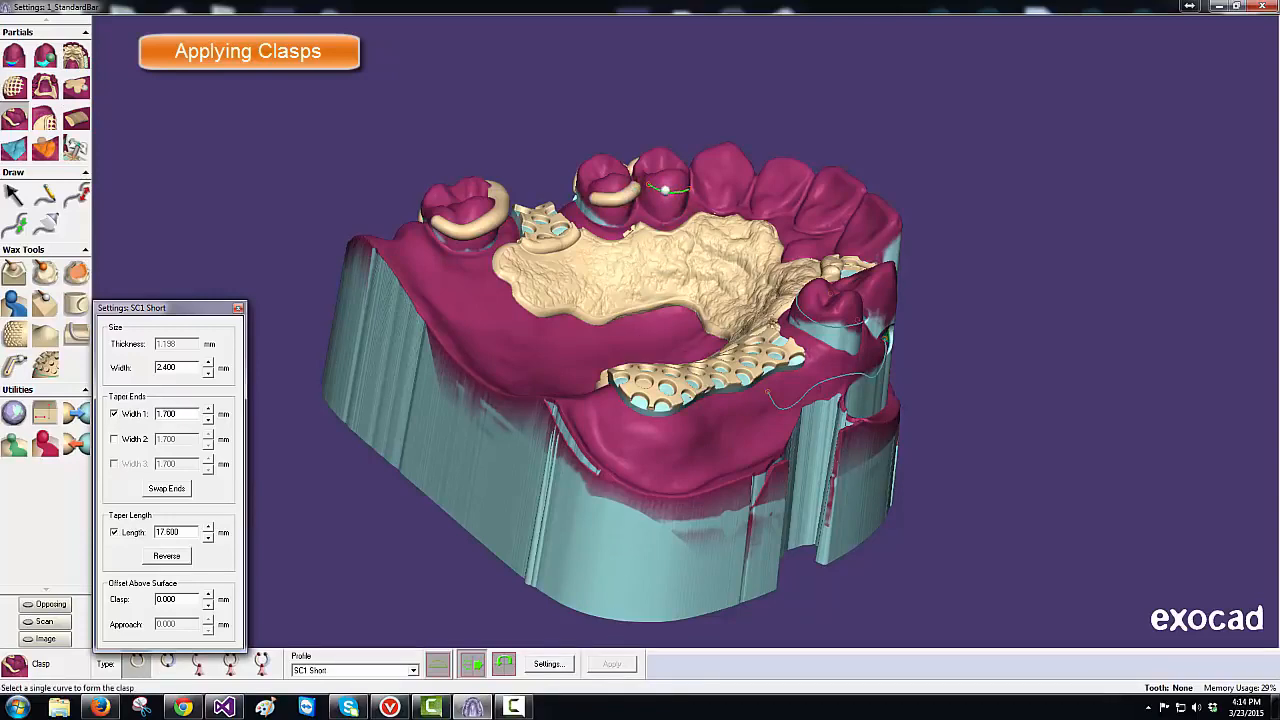
- Add a ring clasp on the adjacent premolar with its end point shifted slightly left
click(665, 188)
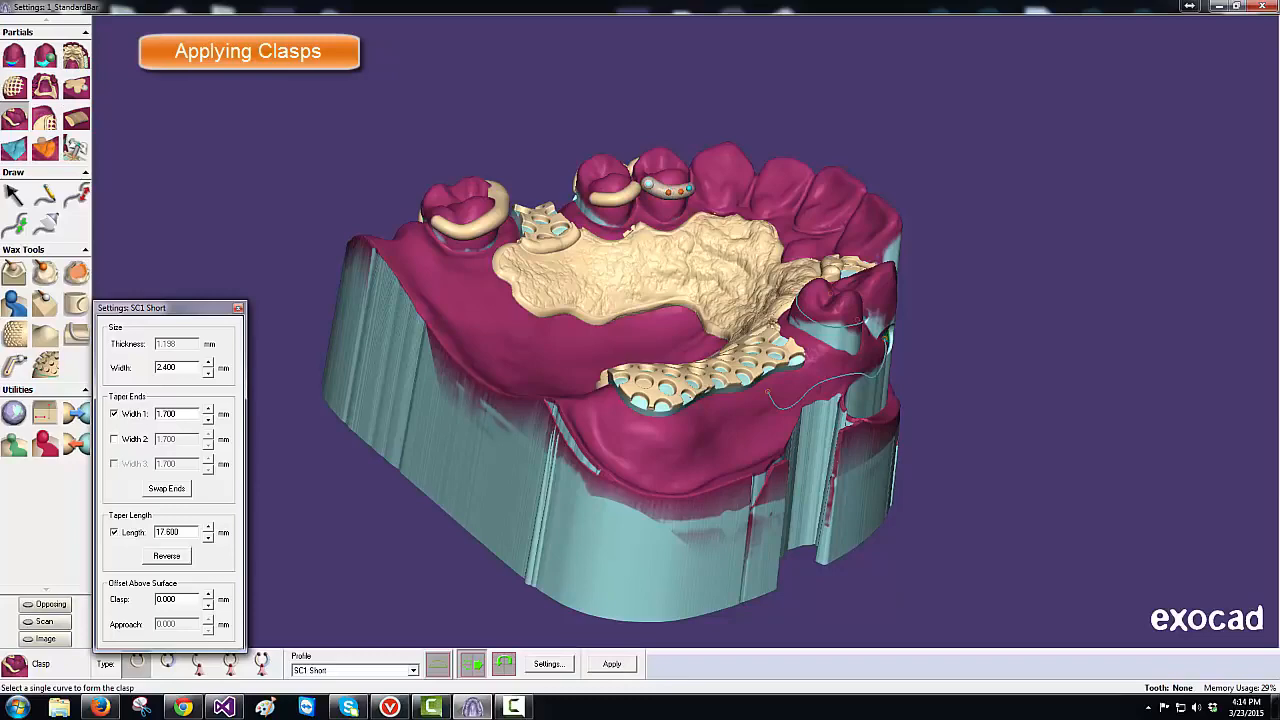
drag(648, 184, 641, 183)
click(621, 663)
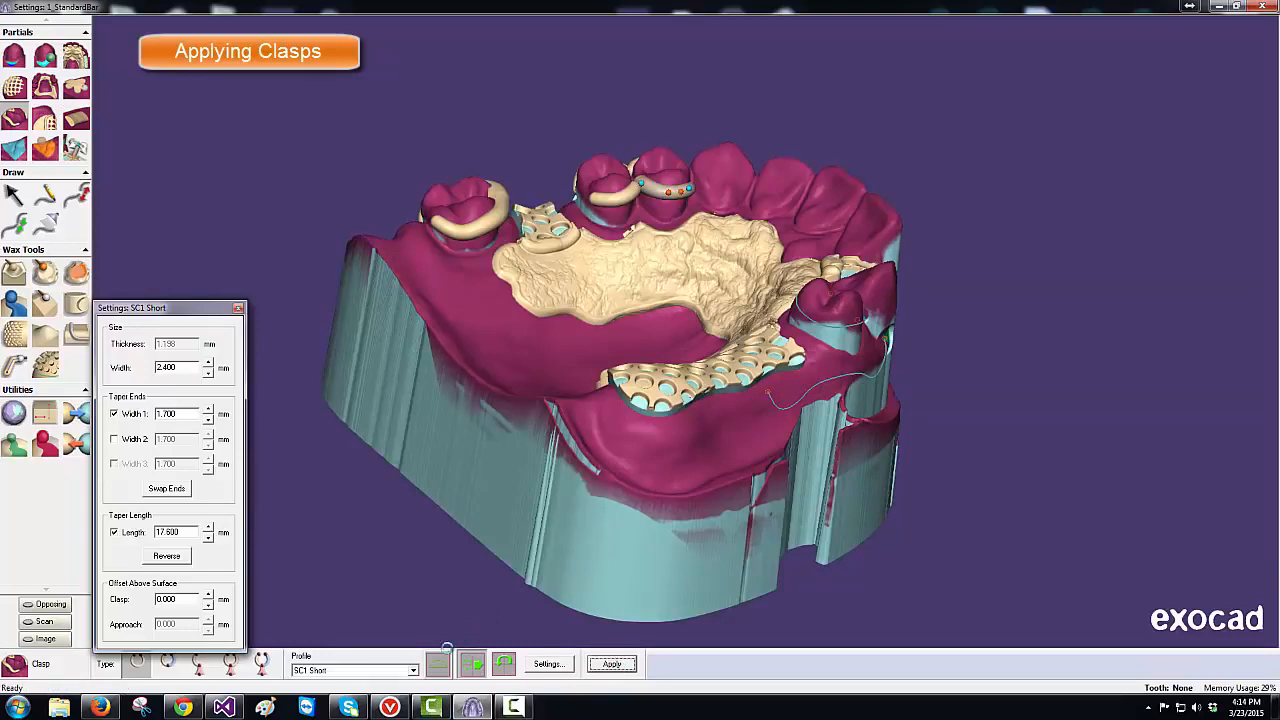
click(413, 670)
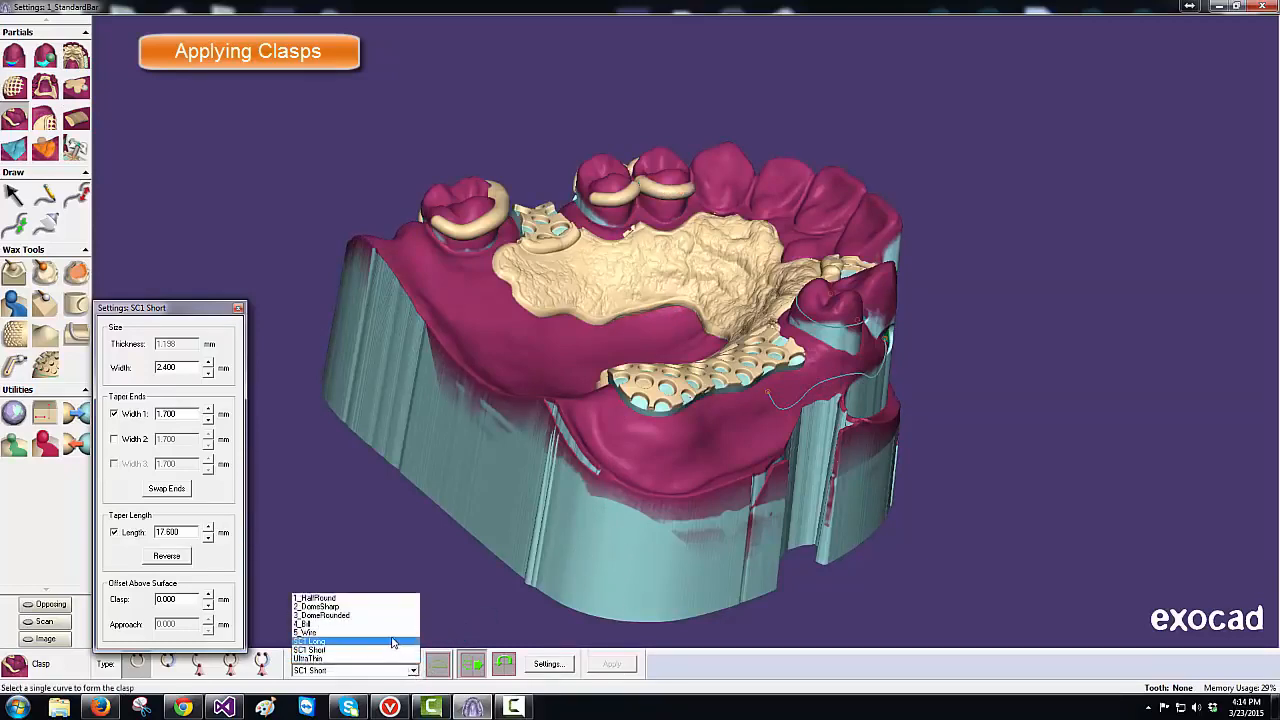
- Apply an SC1 Long ring clasp around the molar beside the mesh
click(393, 641)
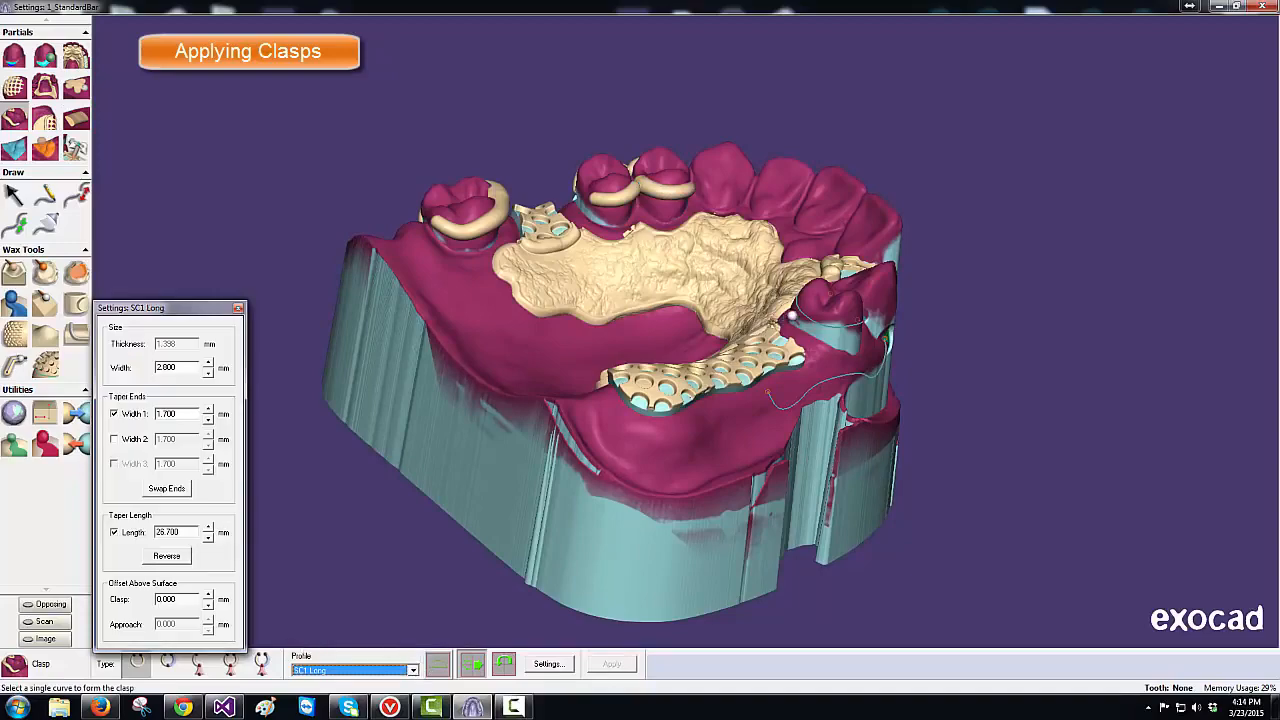
click(791, 316)
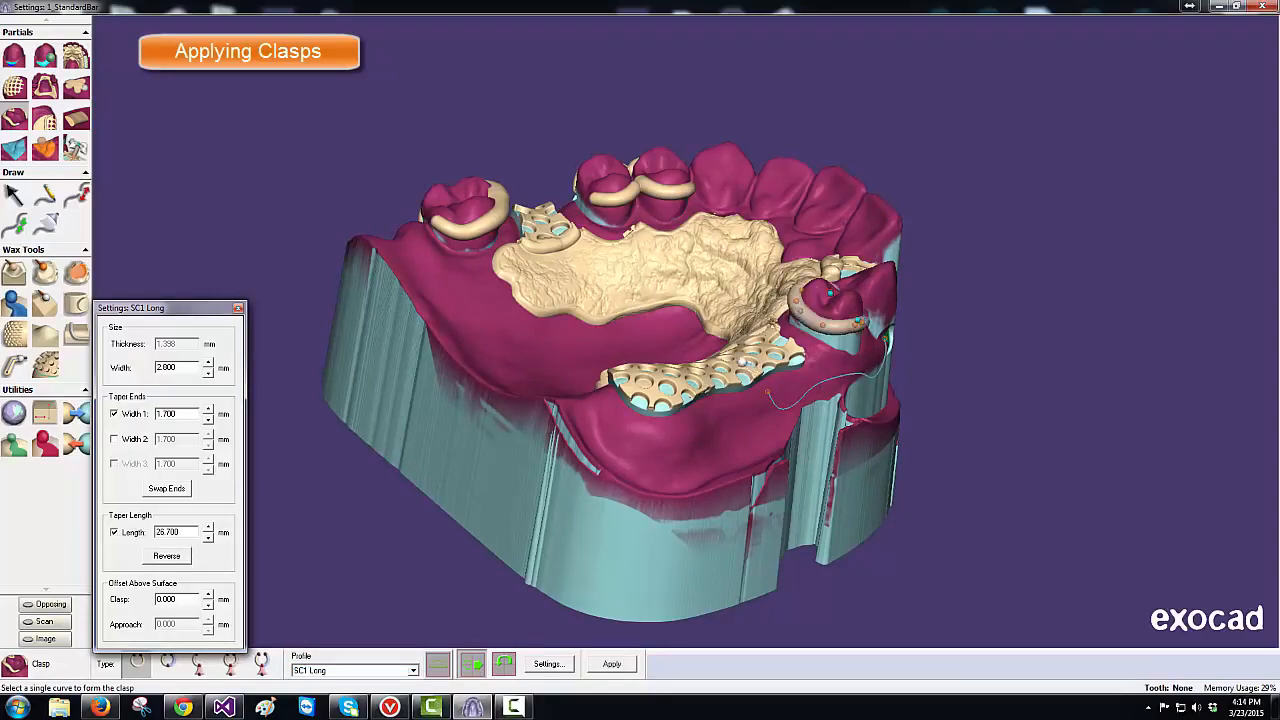
middle_drag(743, 361, 727, 357)
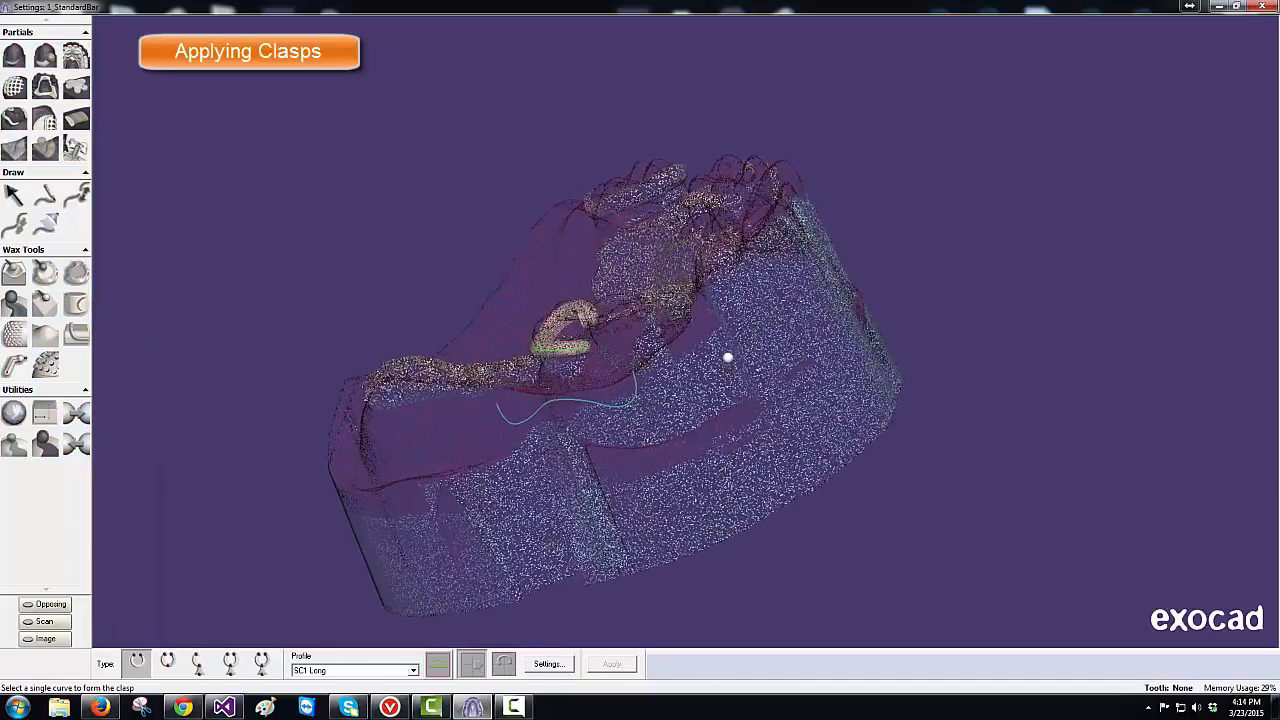
right_drag(727, 357, 727, 357)
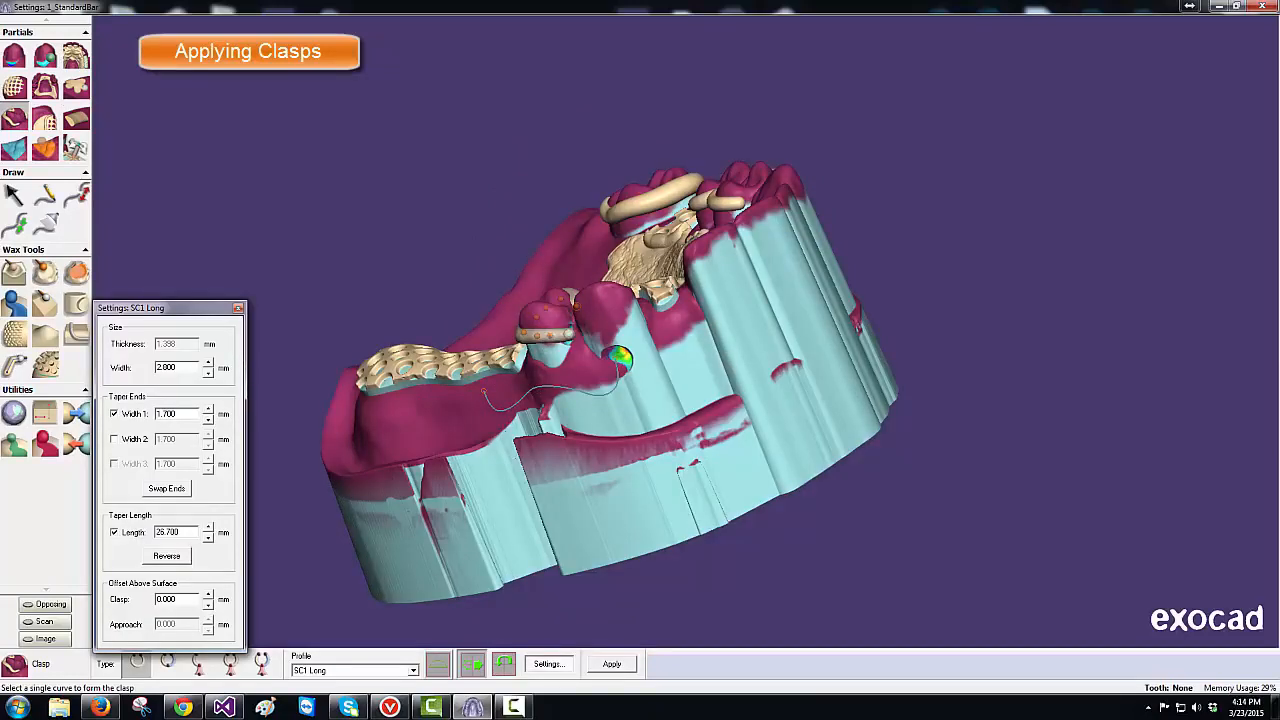
right_drag(561, 339, 561, 339)
click(612, 665)
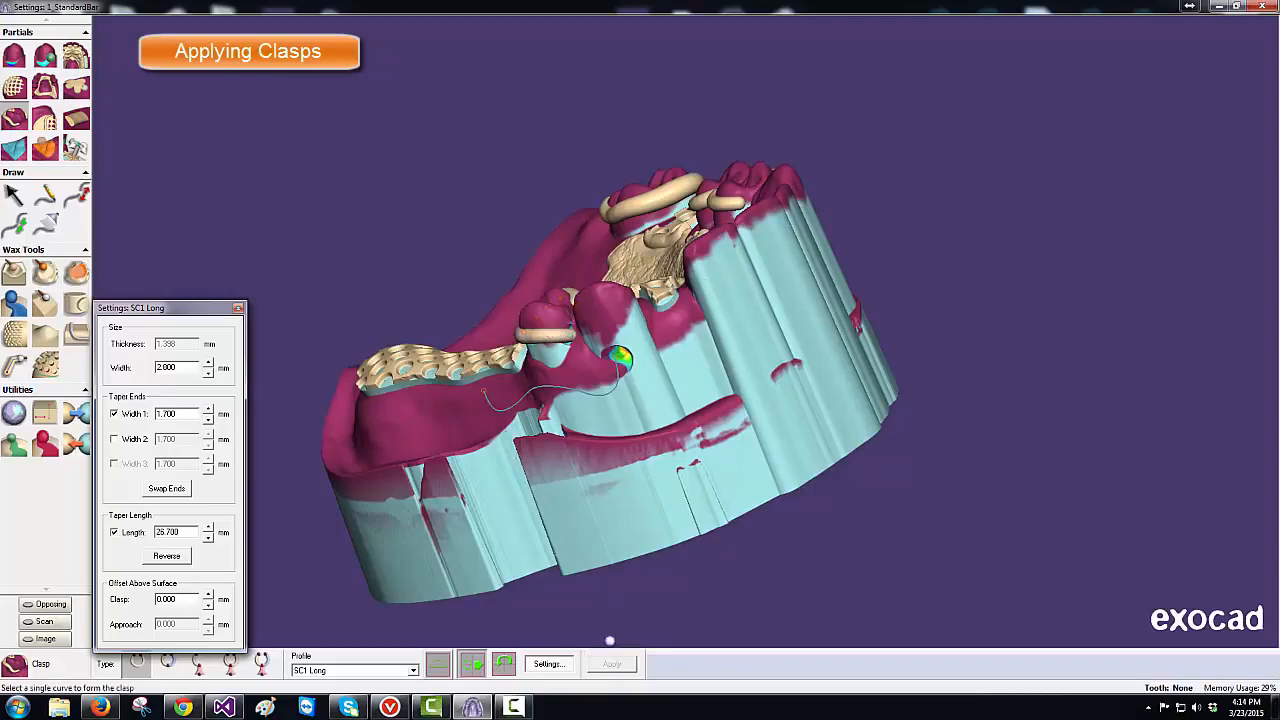
- Add a long clasp along the buccal curve with a 0.3 mm clasp offset
click(547, 388)
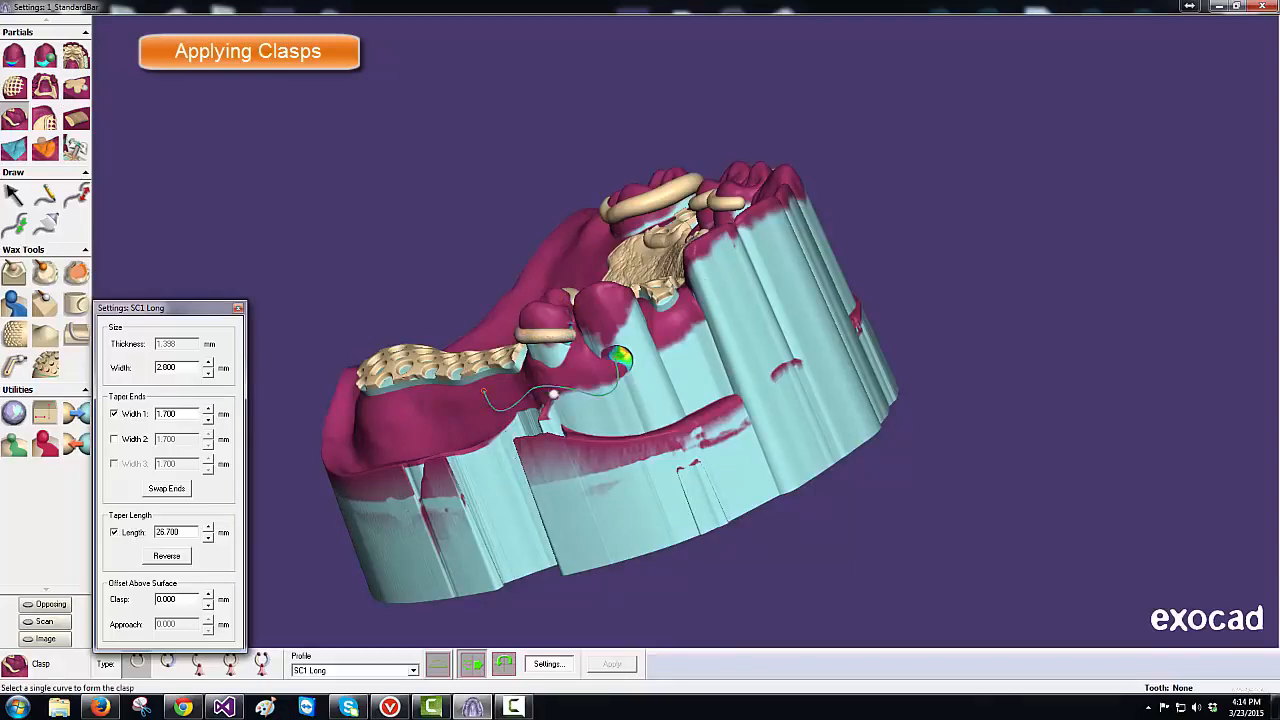
middle_drag(598, 406, 613, 398)
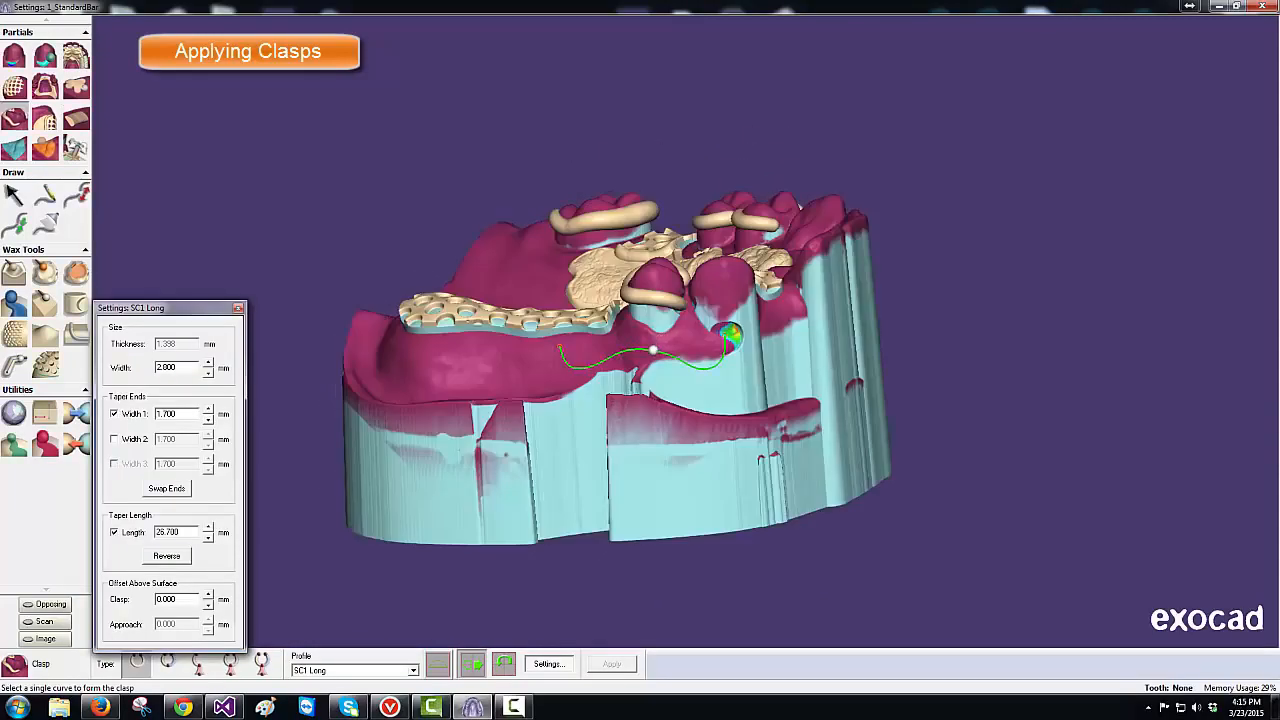
click(652, 349)
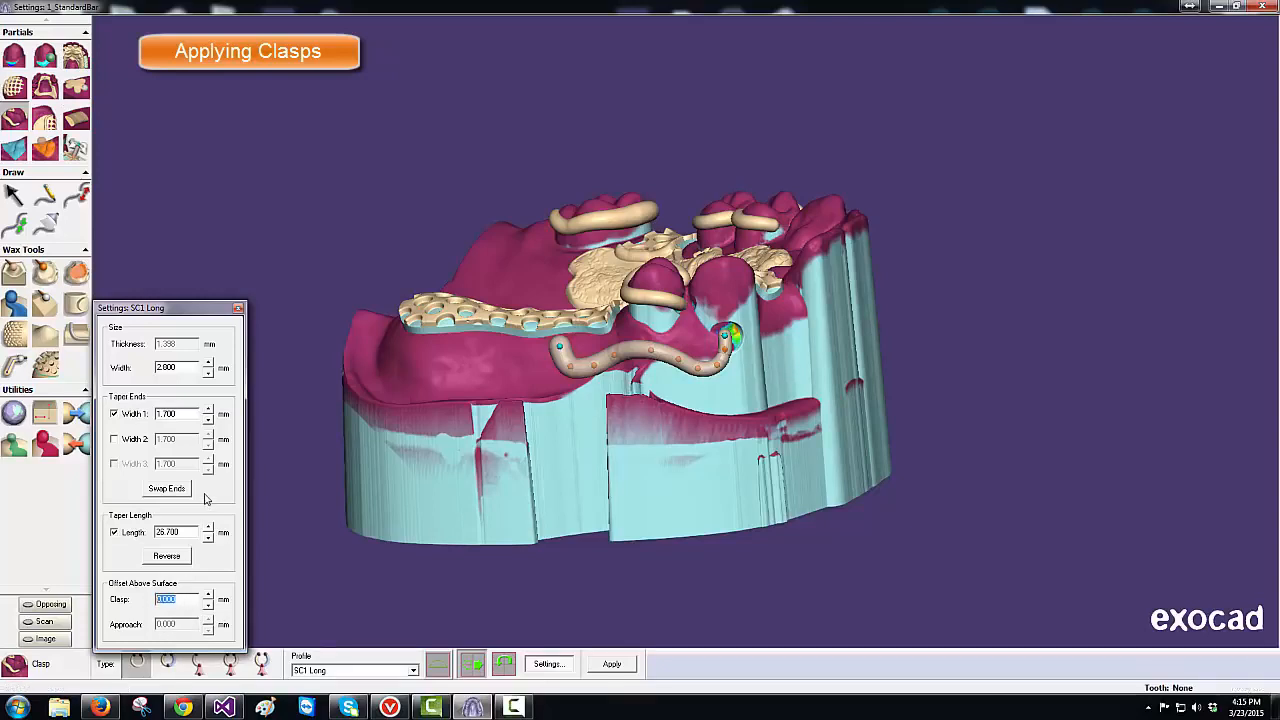
text(.3)
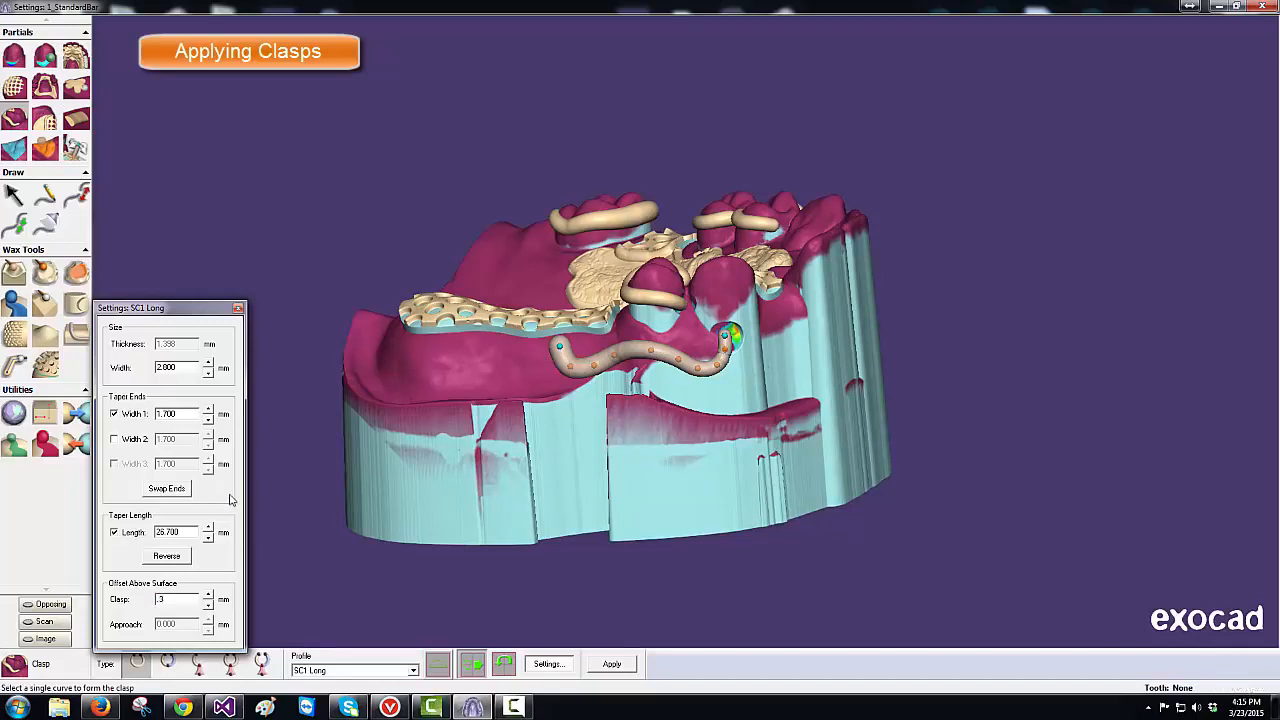
click(613, 665)
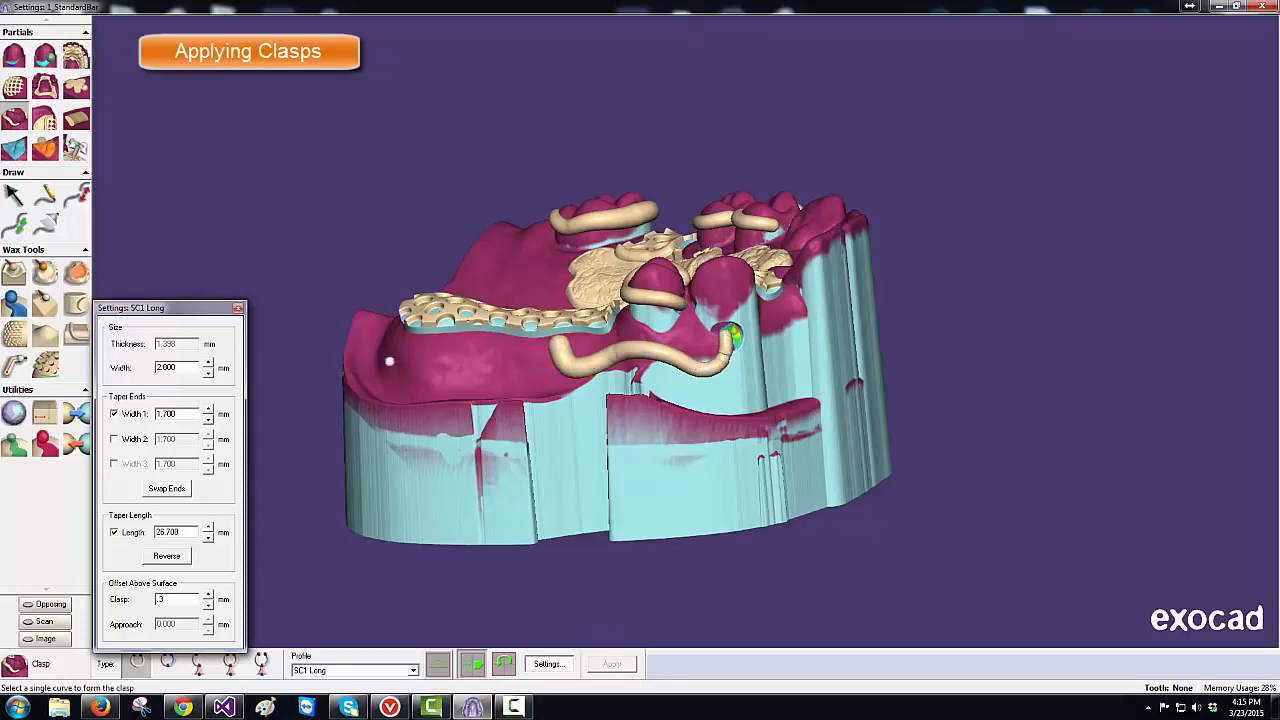
click(76, 88)
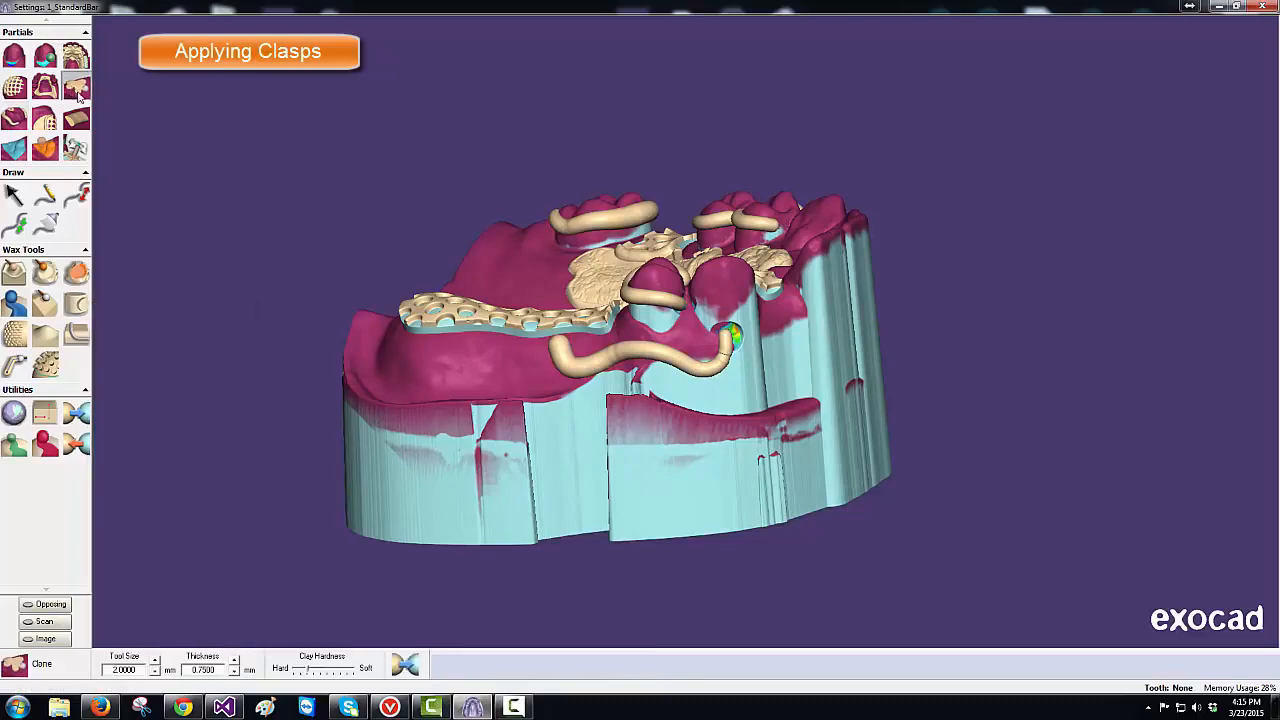
- Inspect the clasps from several angles and lower the wax thickness to 0.5 mm
click(646, 415)
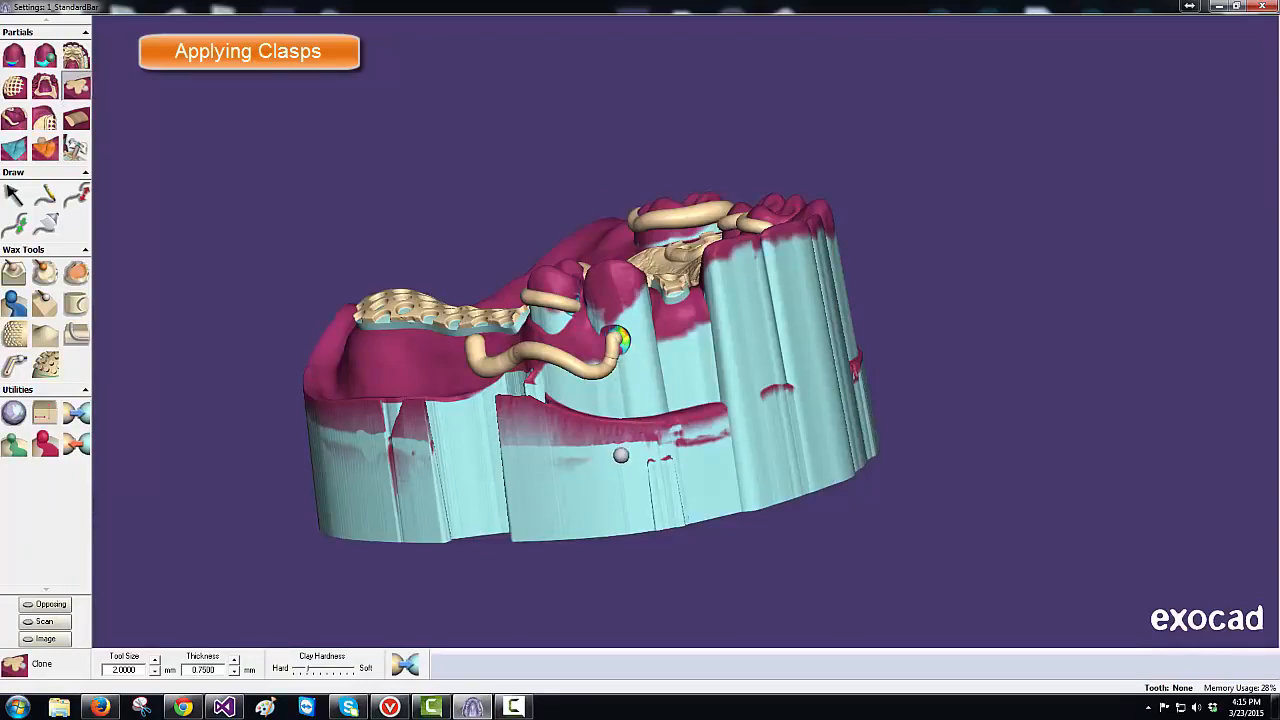
right_drag(622, 454, 637, 449)
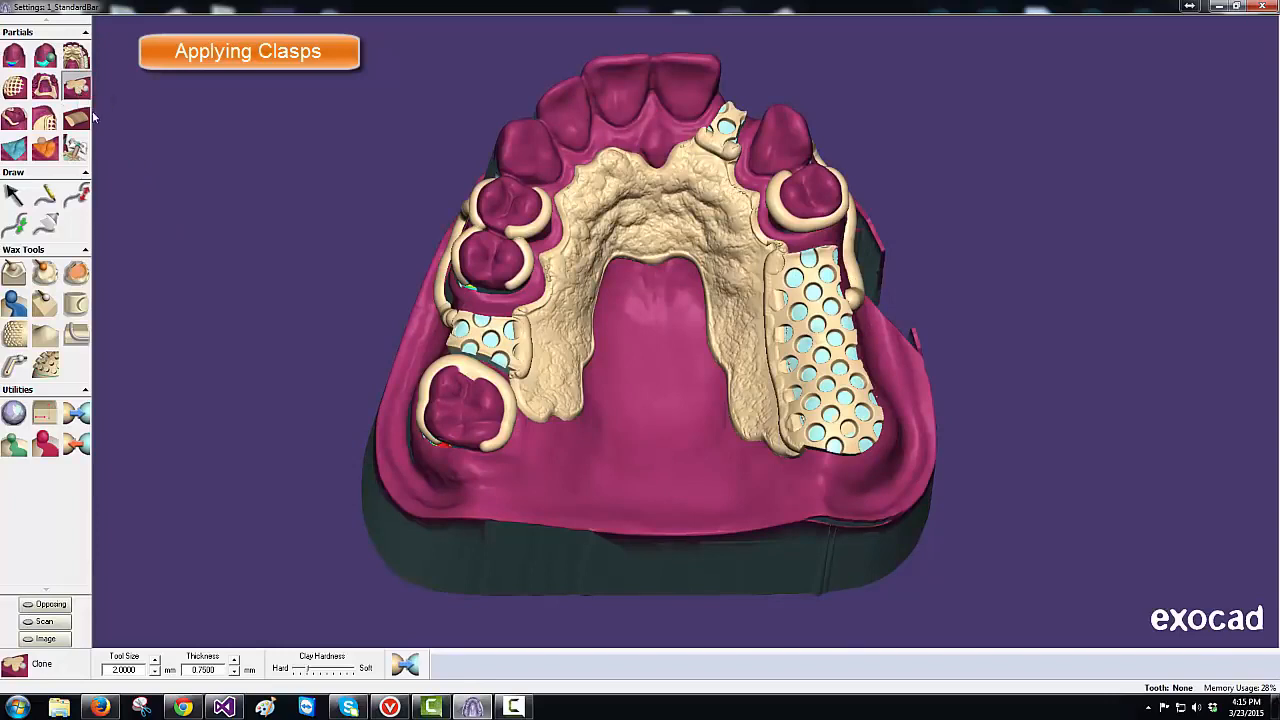
click(235, 673)
right_drag(637, 320, 632, 309)
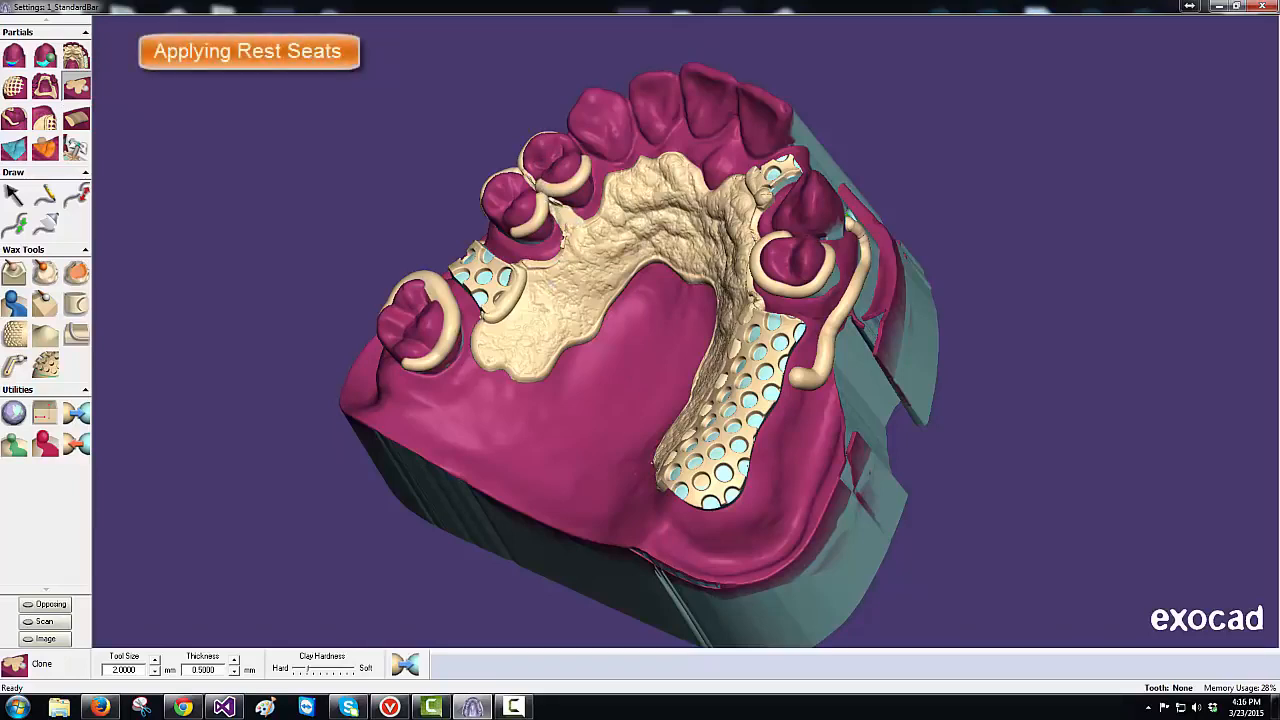
- Set wax thickness to 0.75 mm and a 2.75 mm brush, then wax rest seats onto the molars
click(234, 662)
key(plus)
key(plus)
key(plus)
key(plus)
drag(427, 296, 450, 285)
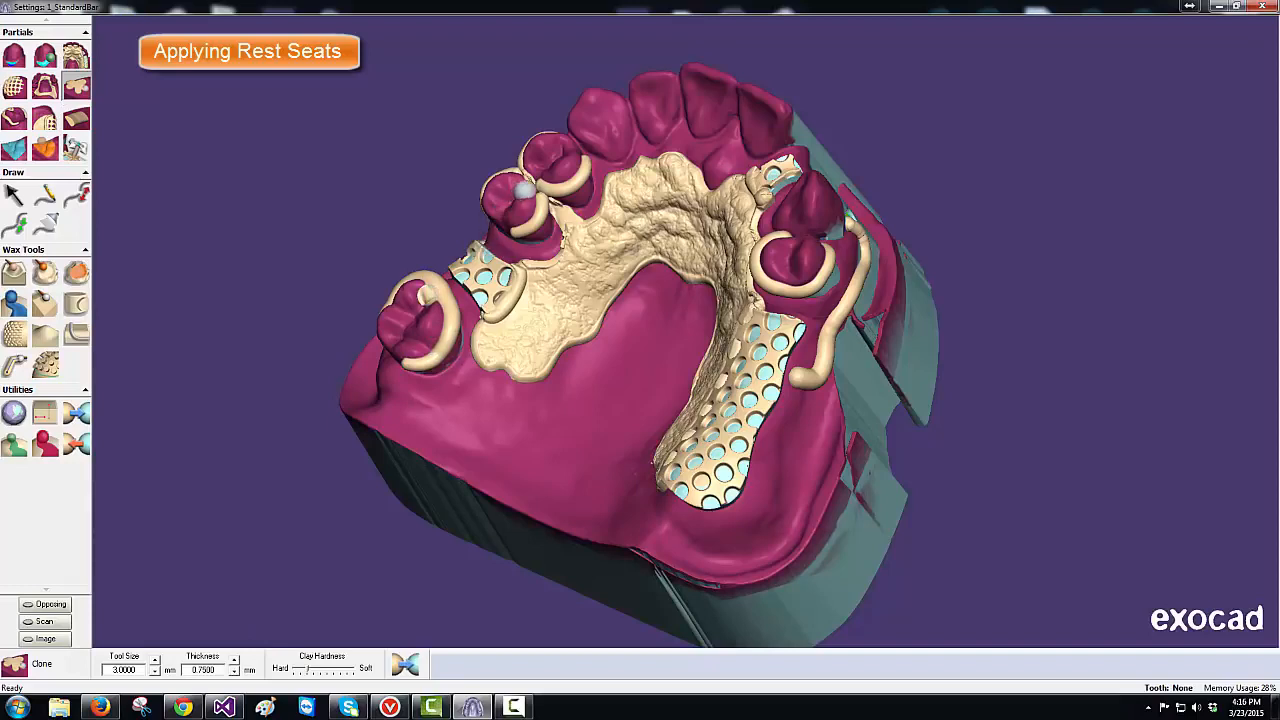
key(minus)
key(minus)
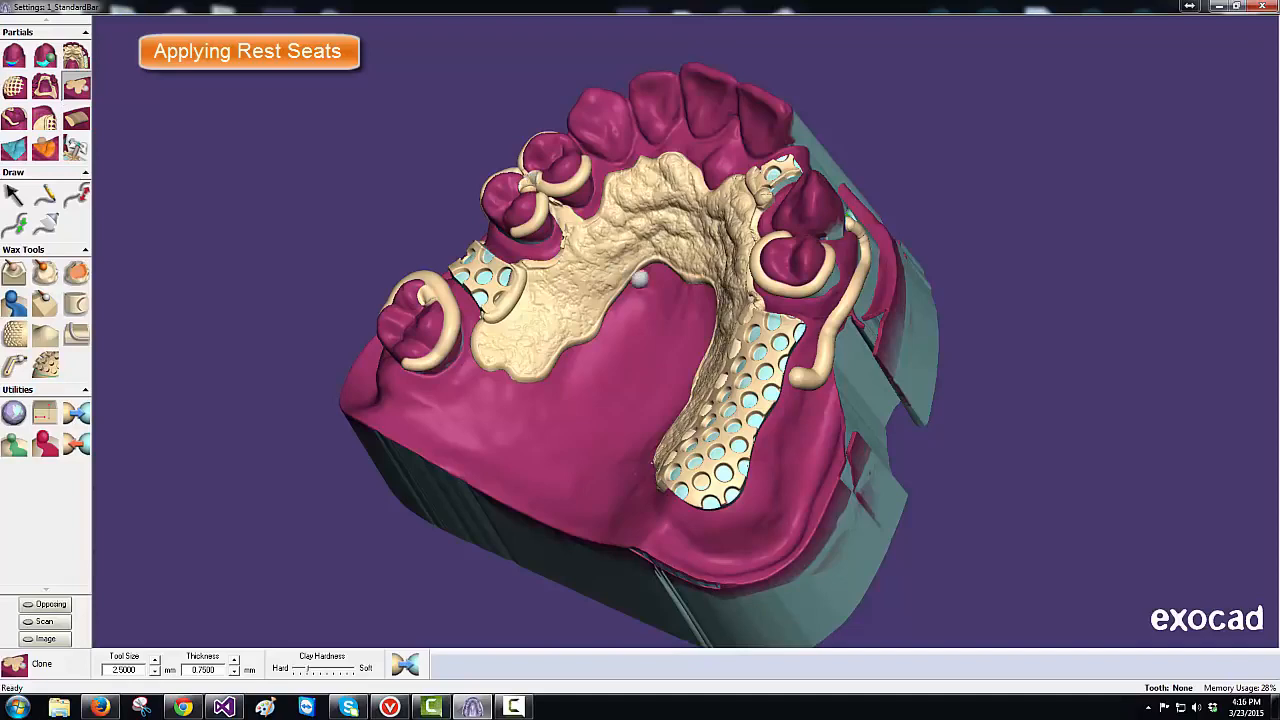
key(plus)
click(788, 281)
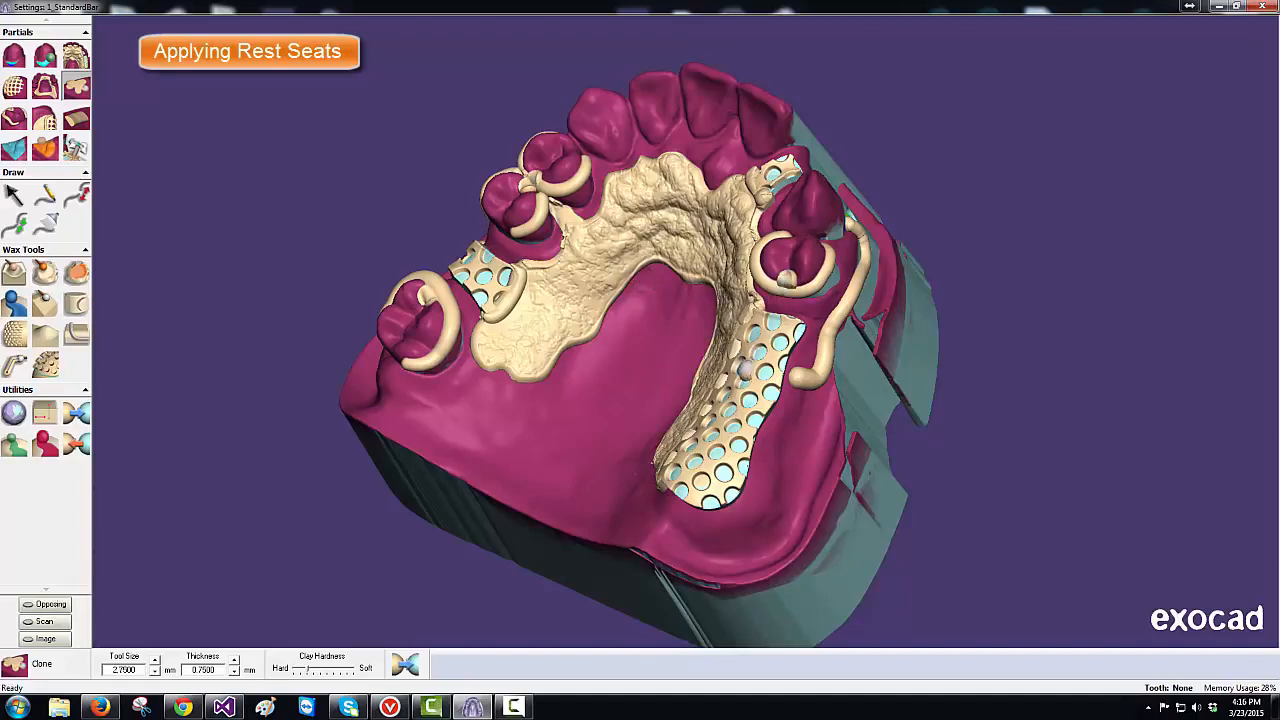
- Build wax rest seats on the front tooth and along the mesh's top edge with a 3.0 mm tool
mouse_move(649, 341)
right_down()
mouse_move(655, 262)
mouse_move(690, 240)
mouse_move(745, 246)
mouse_move(800, 325)
mouse_move(647, 384)
mouse_move(610, 417)
right_up()
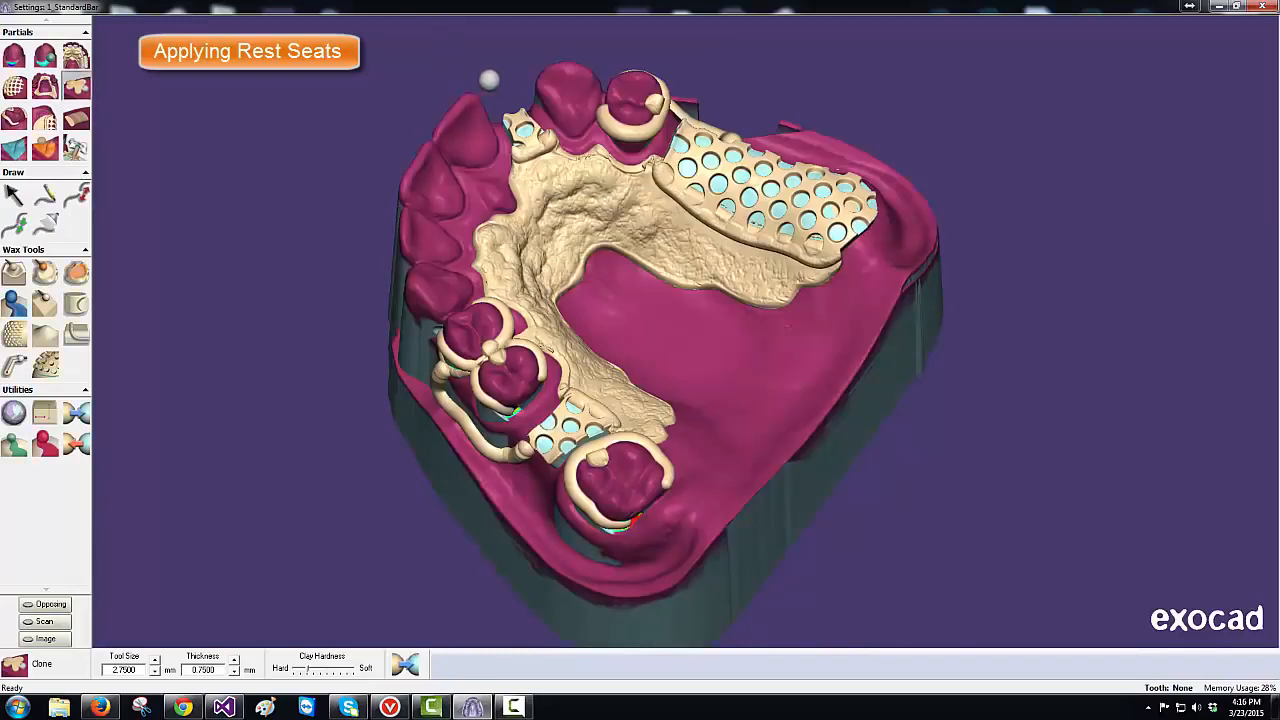
shift+scroll(517, 85, up, 4)
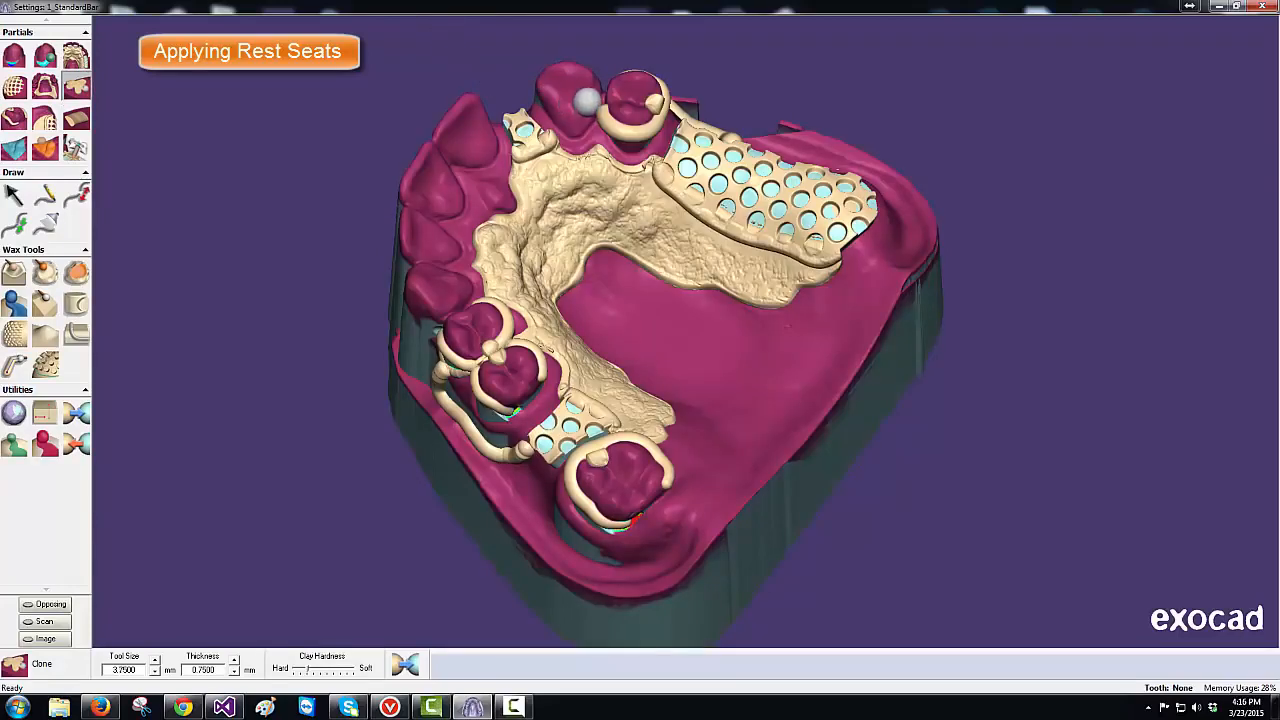
drag(587, 100, 598, 150)
key(minus)
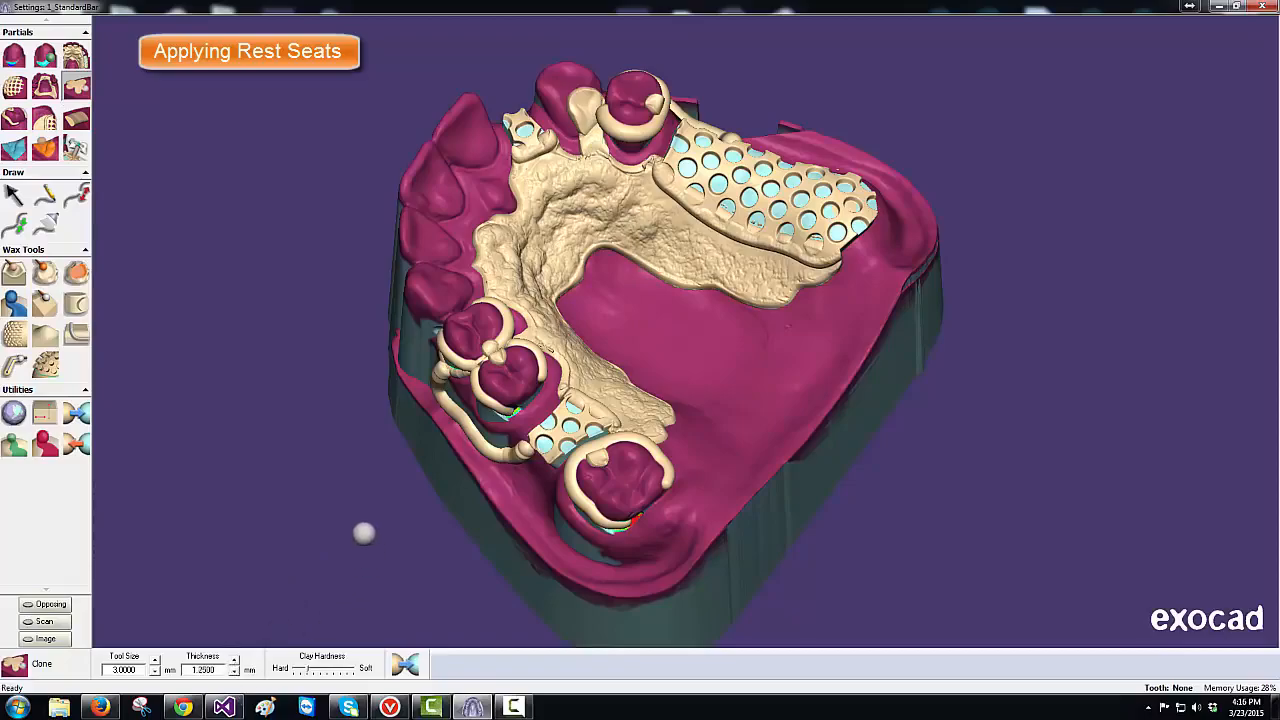
middle_drag(360, 529, 354, 512)
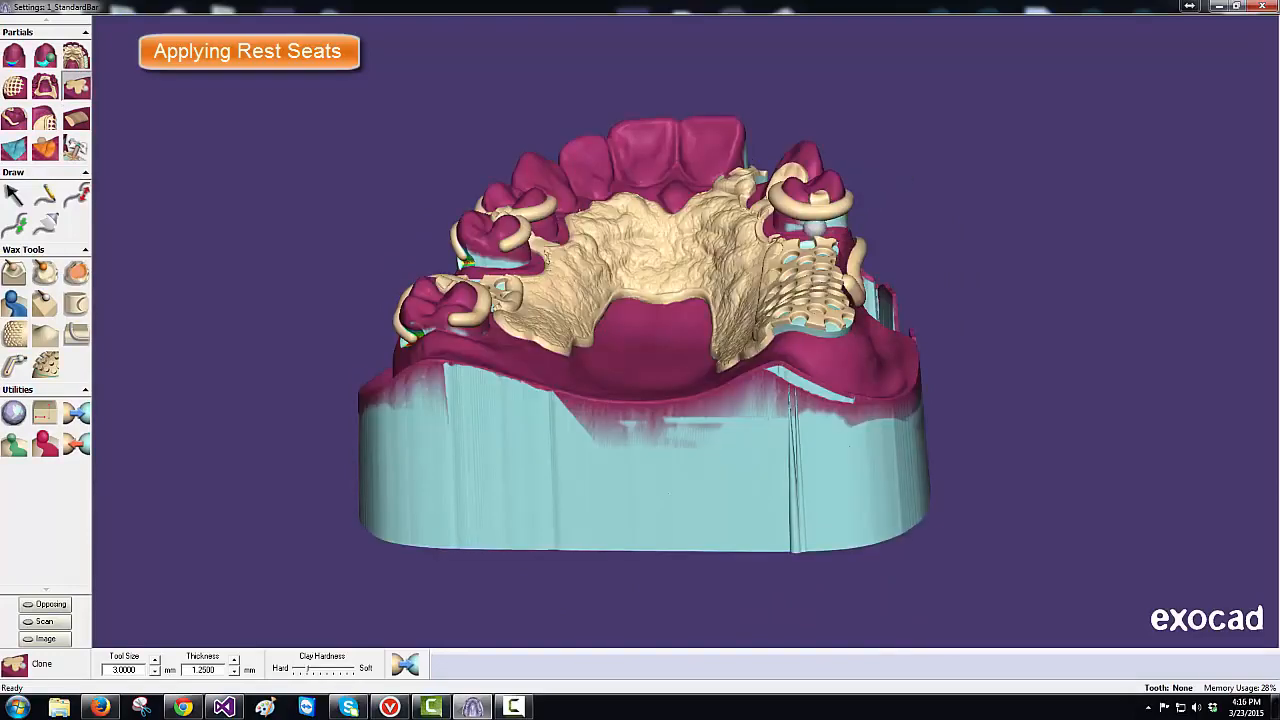
click(816, 226)
mouse_move(820, 229)
mouse_down()
mouse_move(782, 234)
mouse_move(812, 238)
mouse_up()
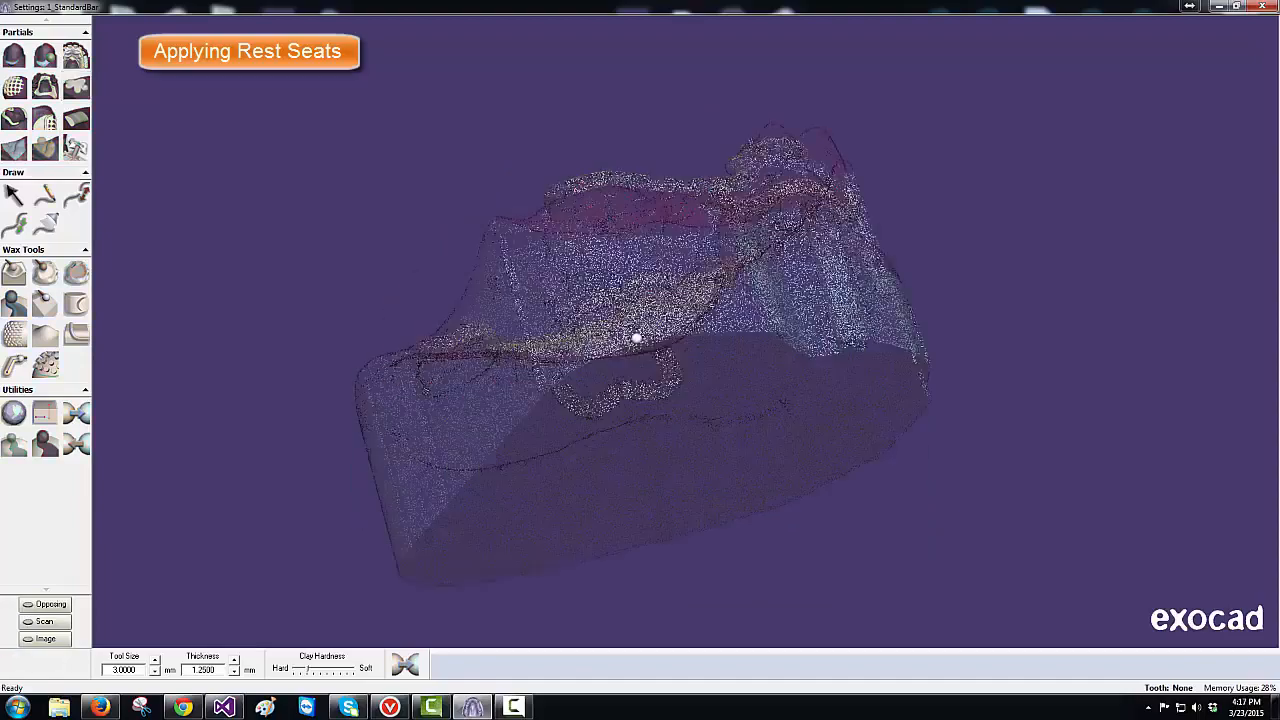
middle_drag(636, 338, 706, 402)
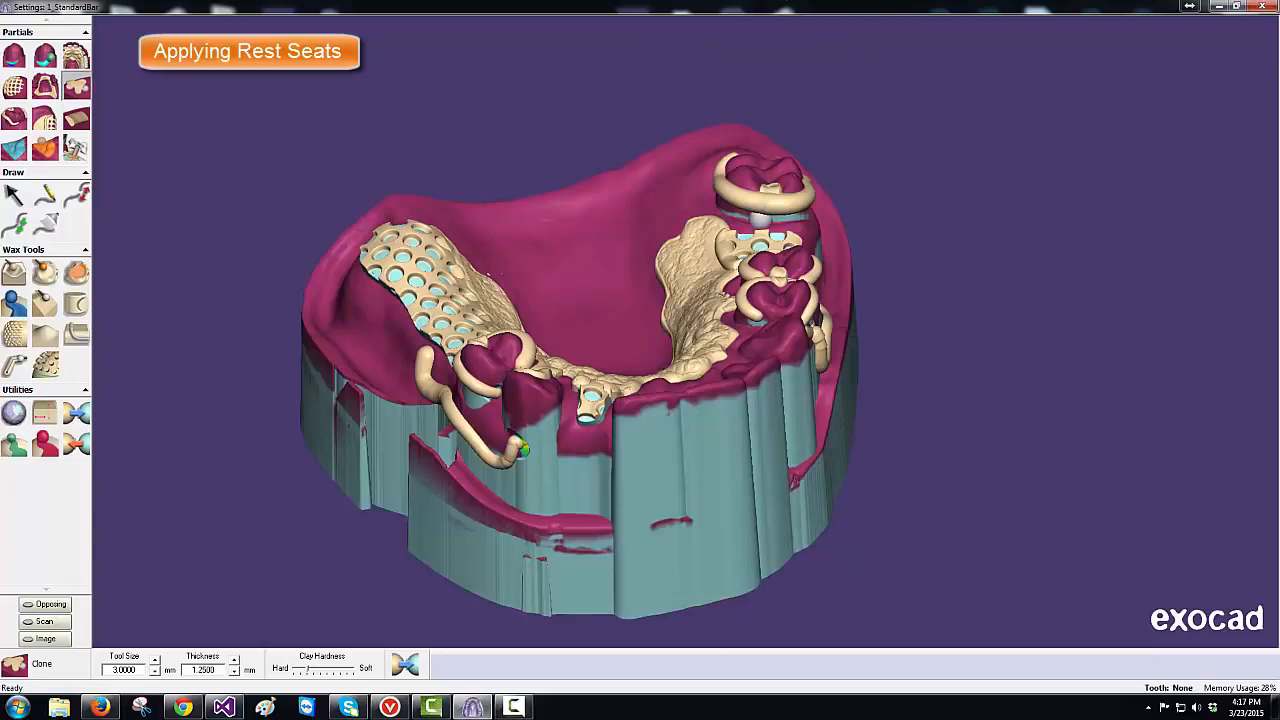
ctrl+scroll(765, 217, up, 4)
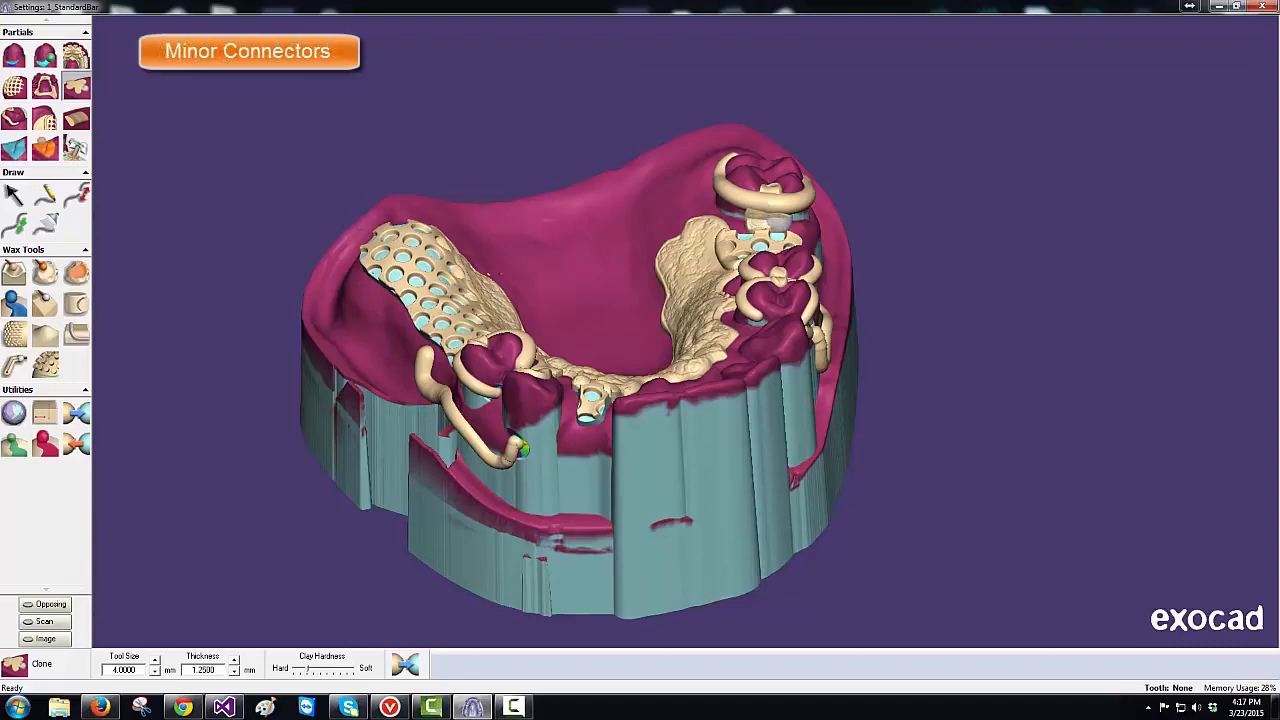
- Paint a minor connector strip beside the upper-left clasp with a 2.5 mm clone tool
key(minus)
key(minus)
key(minus)
drag(776, 230, 776, 238)
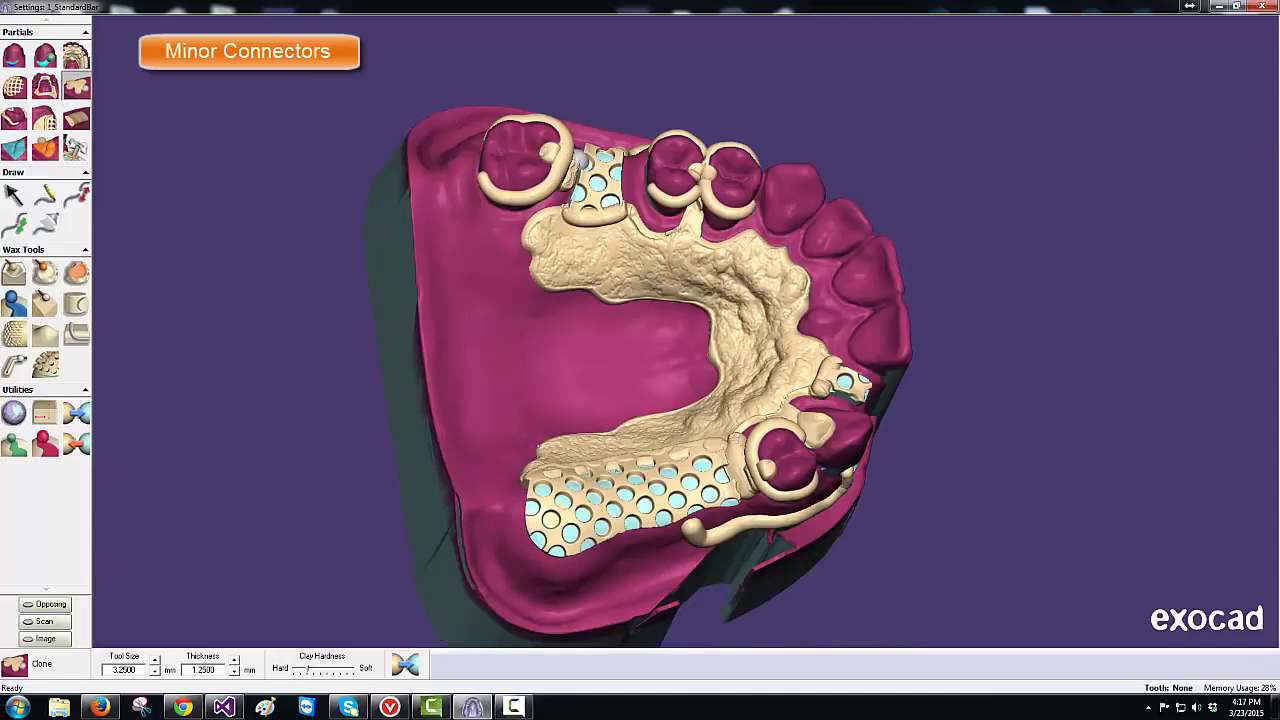
ctrl+scroll(580, 158, down, 1)
drag(573, 172, 564, 200)
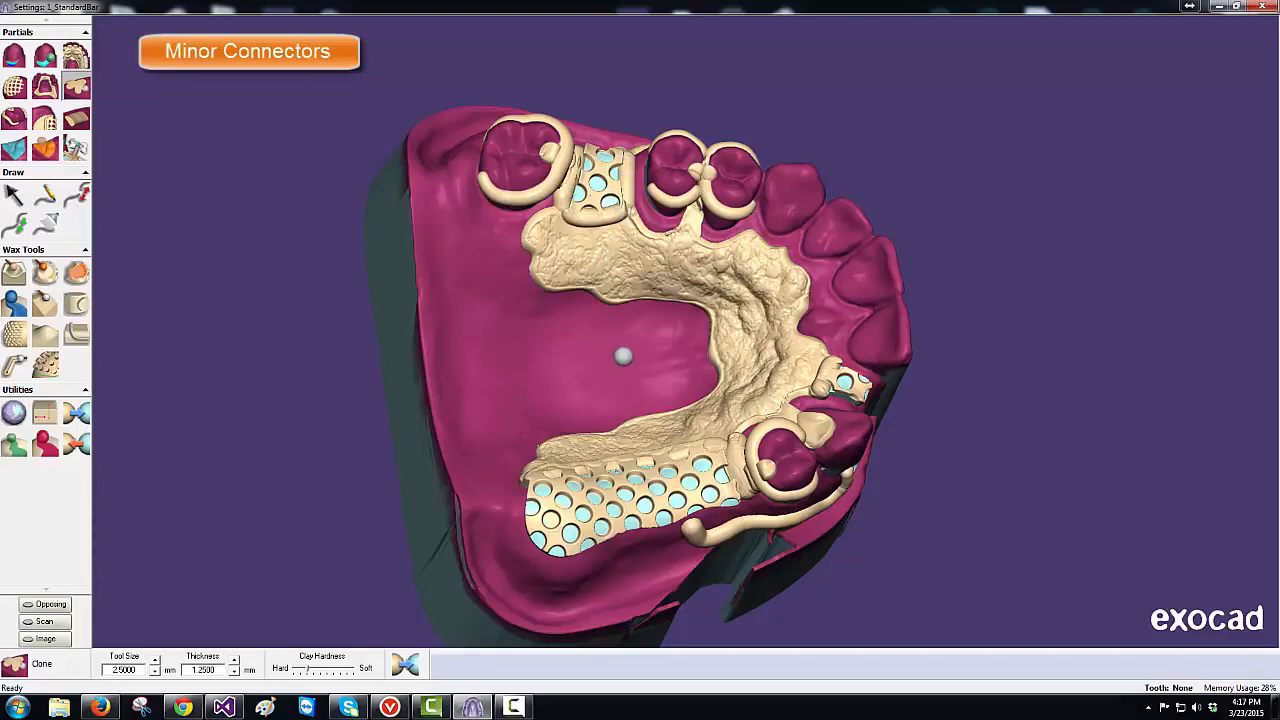
middle_drag(626, 352, 625, 348)
right_drag(625, 348, 625, 348)
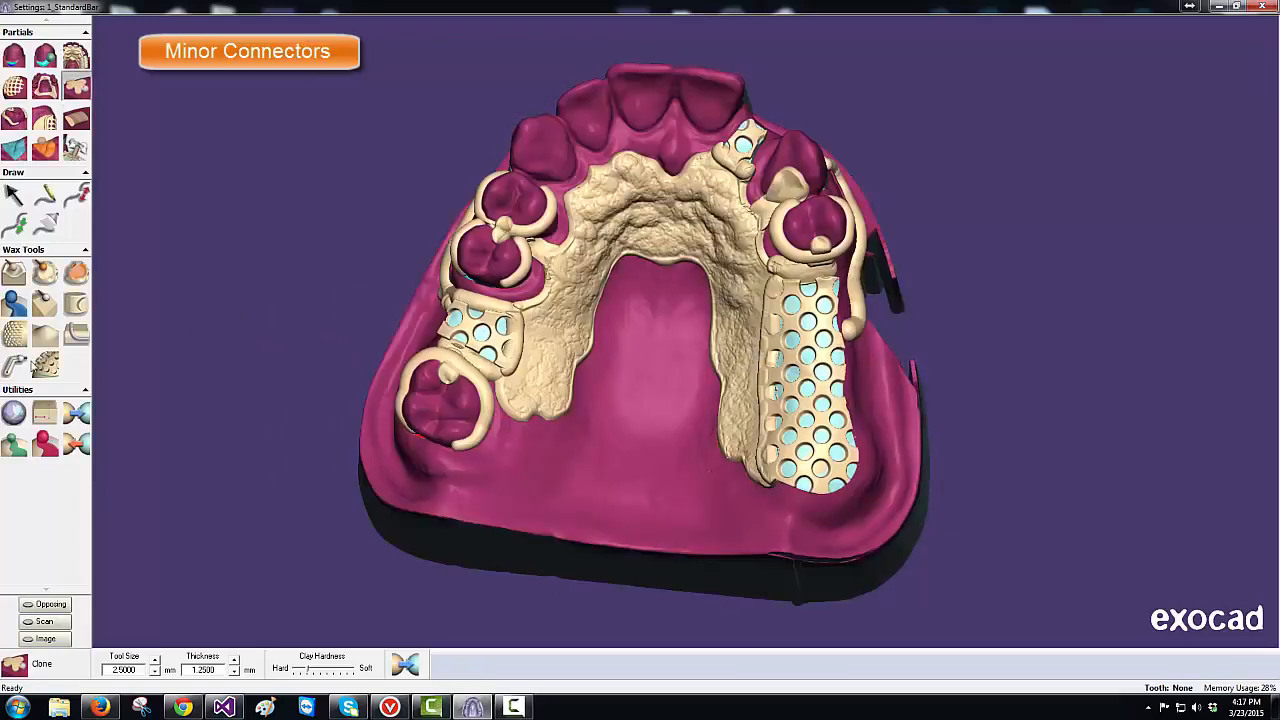
- Switch to Select Wax with Ball at a 7.27 mm diameter
click(12, 442)
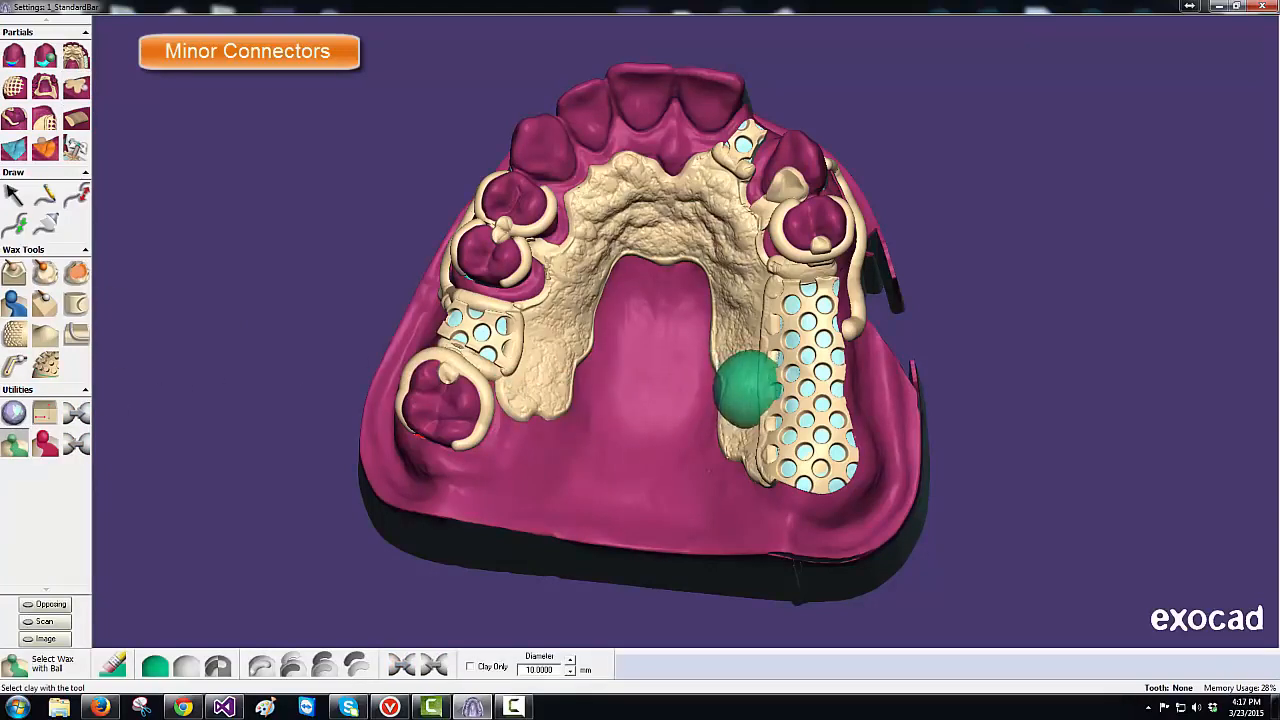
ctrl+scroll(758, 389, down, 3)
ctrl+scroll(778, 406, down, 5)
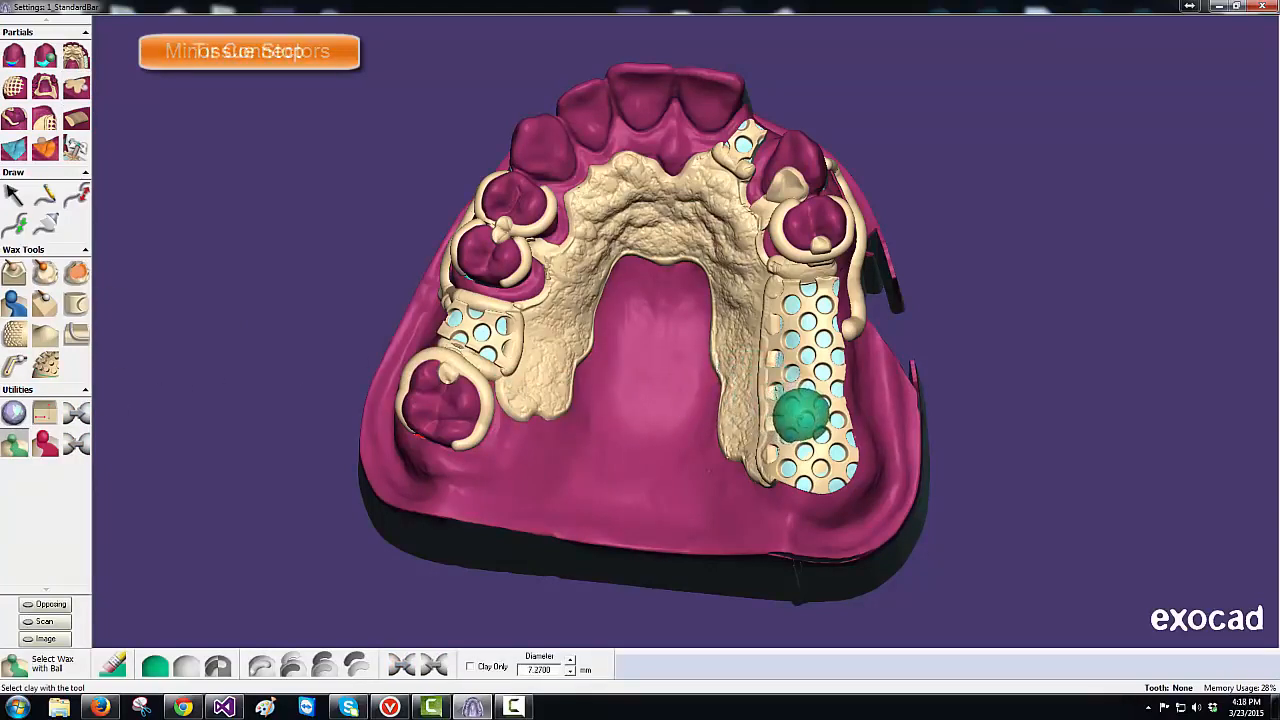
- Place and apply a tissue stop on the long right-hand mesh using a 3.7 mm ball
ctrl+scroll(806, 418, down, 4)
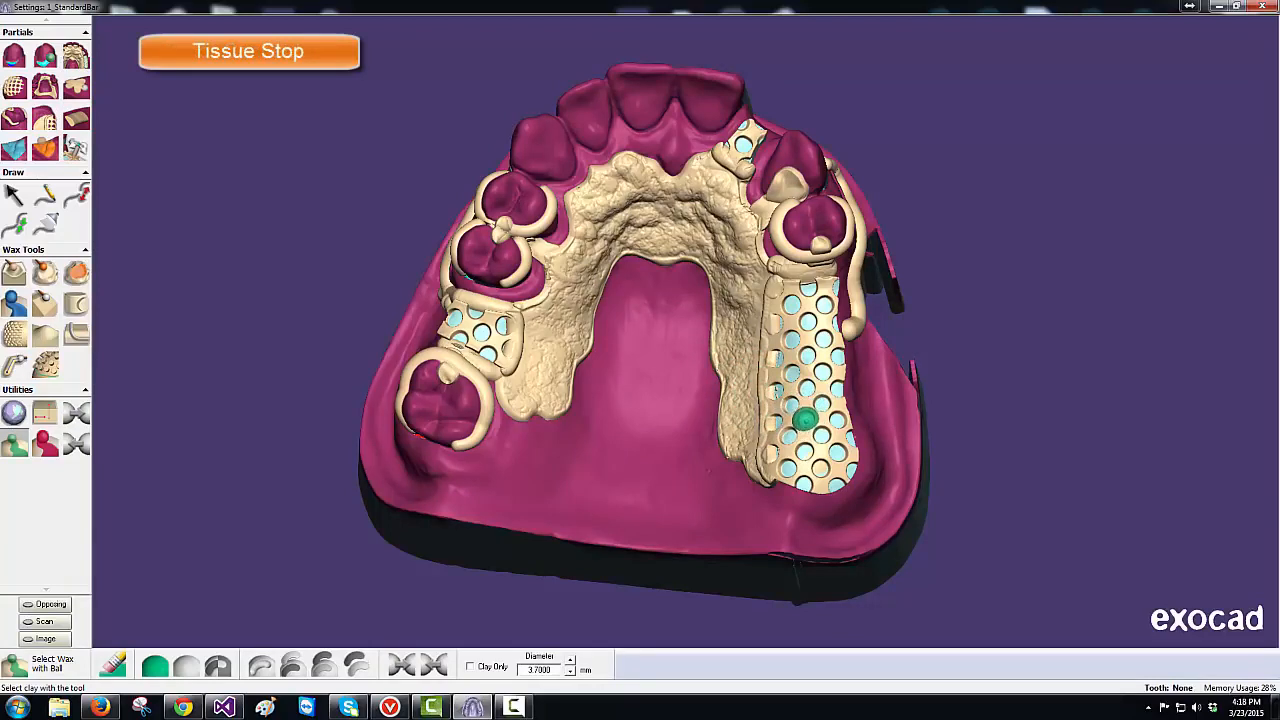
click(806, 418)
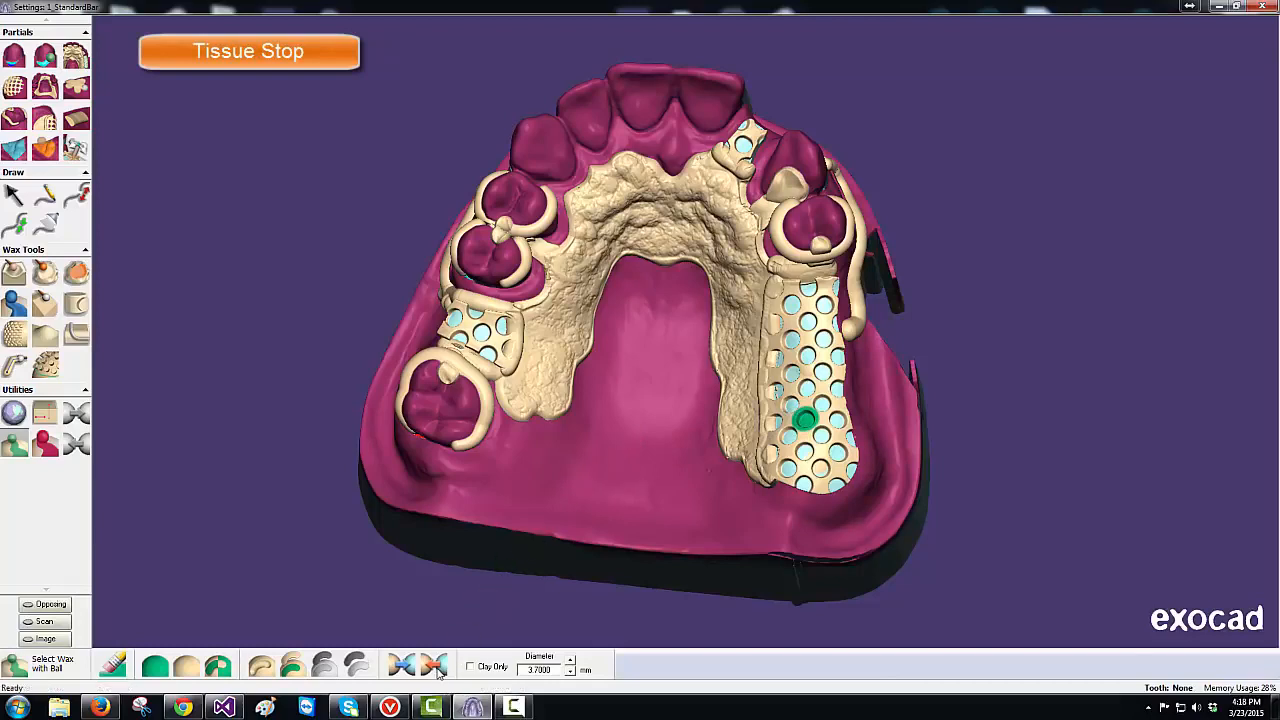
click(434, 666)
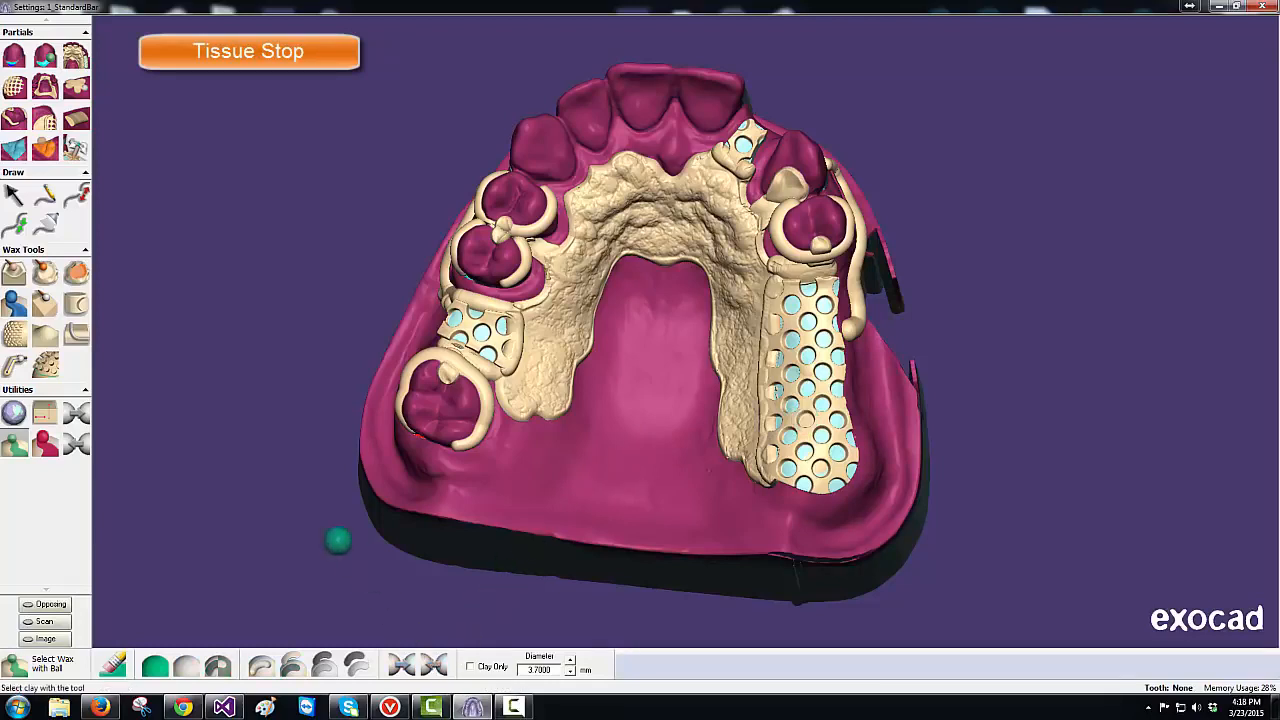
- Choose the Smudge wax tool, turn to an angled side view, and pick Draw Curve
click(18, 278)
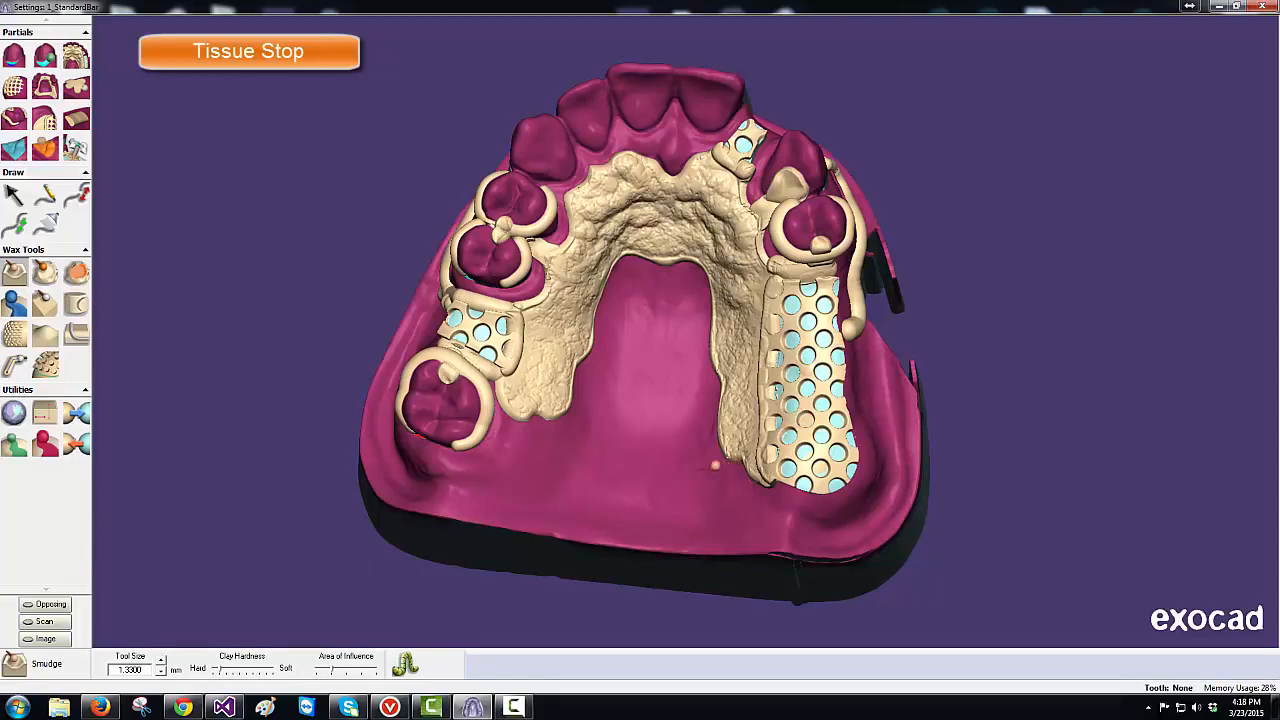
key(Escape)
mouse_move(664, 465)
right_down()
mouse_move(690, 454)
mouse_move(665, 463)
right_up()
right_drag(610, 350, 607, 342)
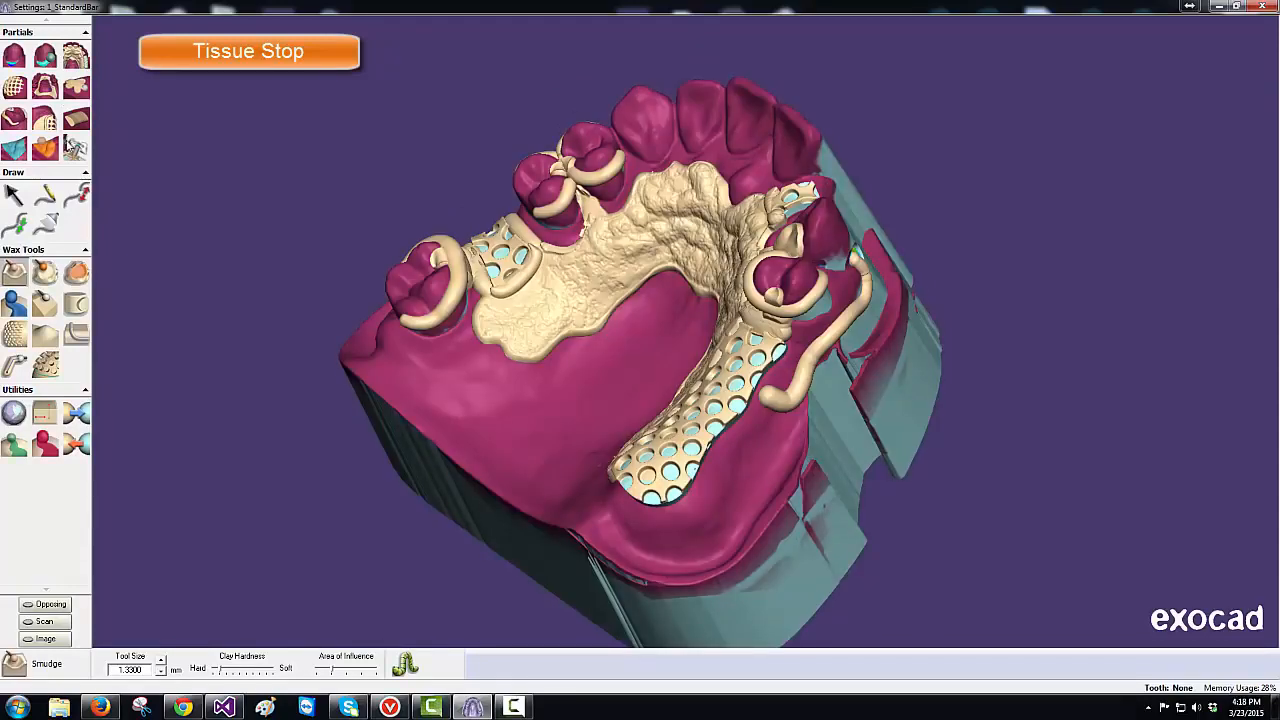
click(47, 195)
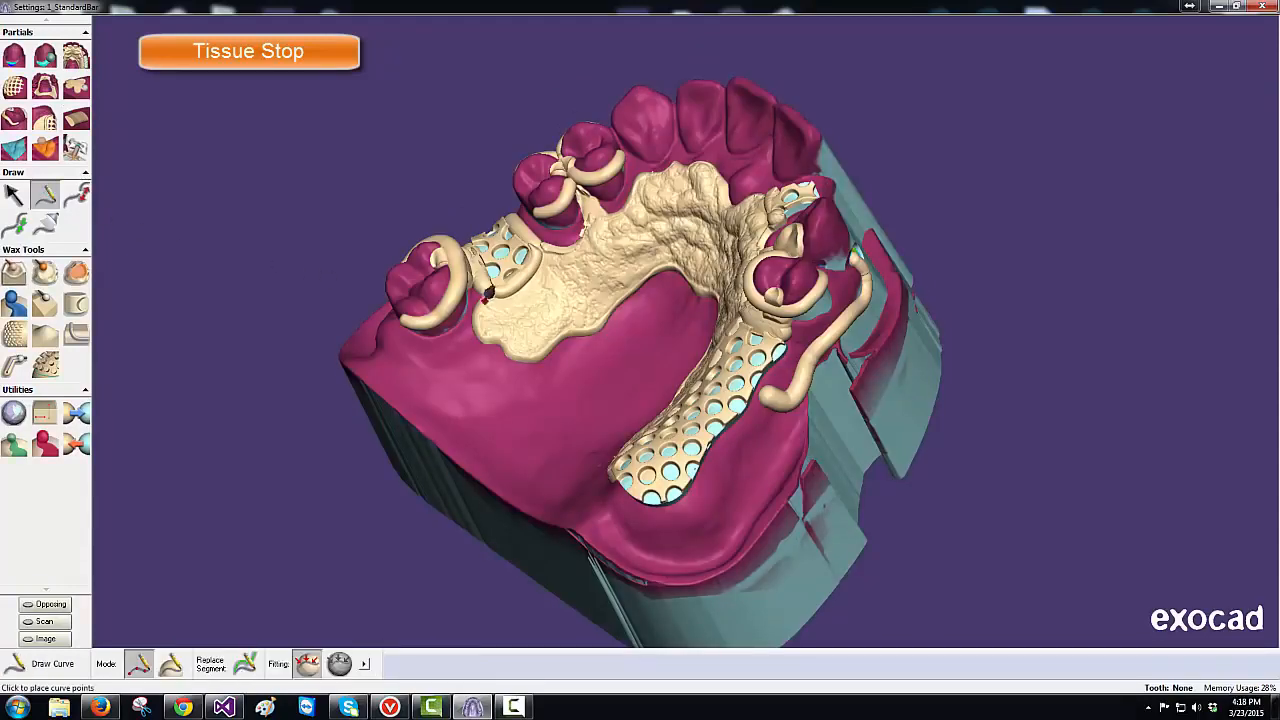
- Draw a curve along the small left mesh's edge and a short curve at the front
click(485, 290)
click(502, 300)
click(526, 289)
click(542, 265)
double_click(539, 240)
right_drag(584, 364, 584, 364)
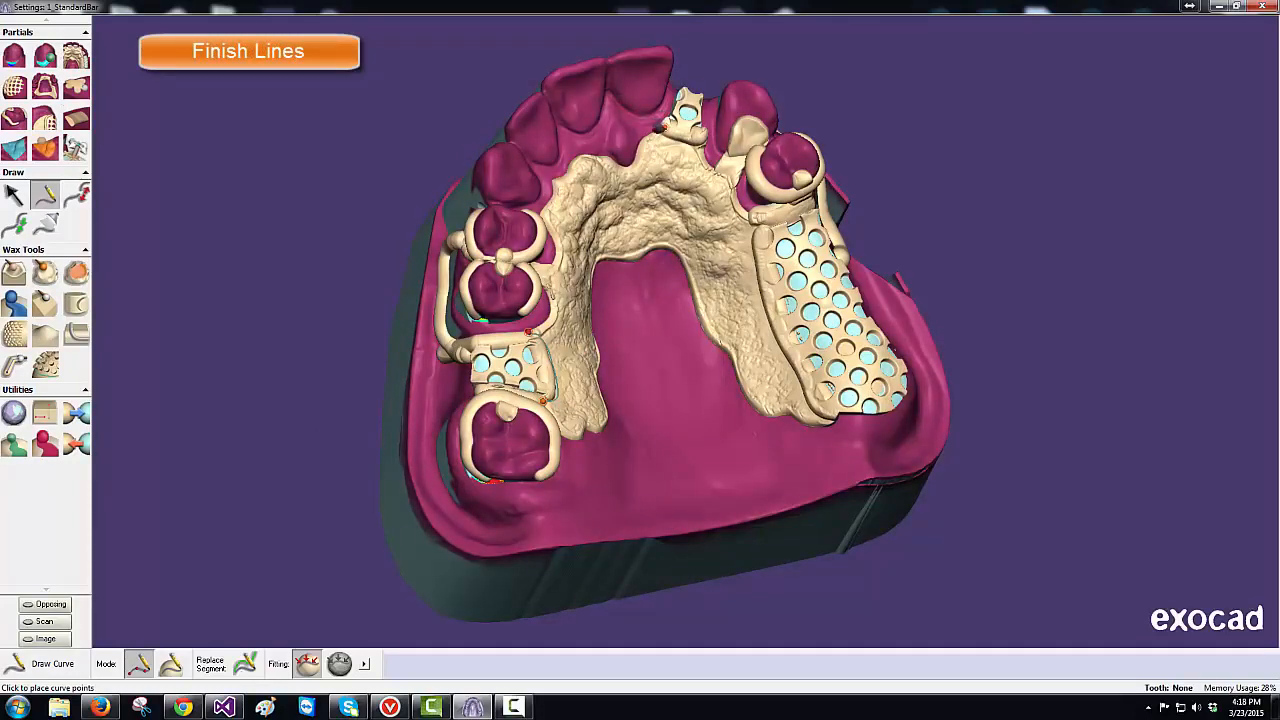
click(693, 145)
double_click(703, 135)
- Draw a finish-line curve down the inner edge of the long right-hand mesh
click(755, 224)
click(752, 251)
click(756, 282)
click(760, 317)
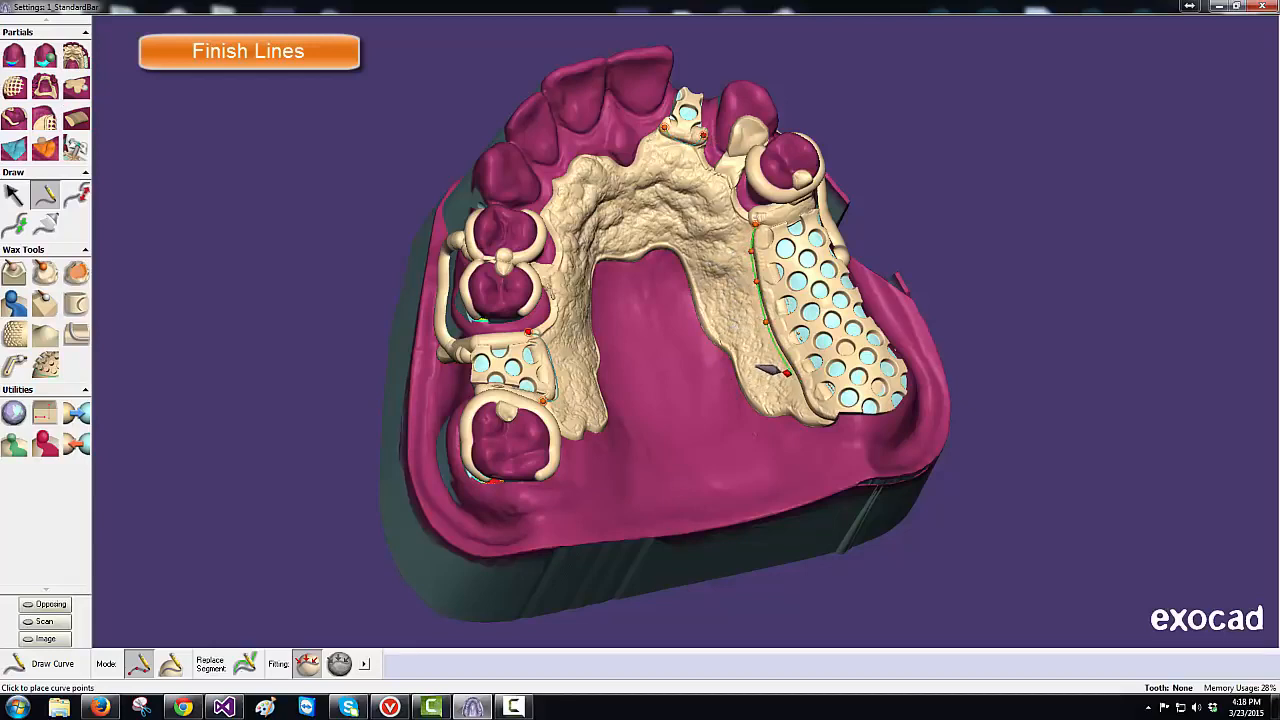
click(790, 372)
click(810, 410)
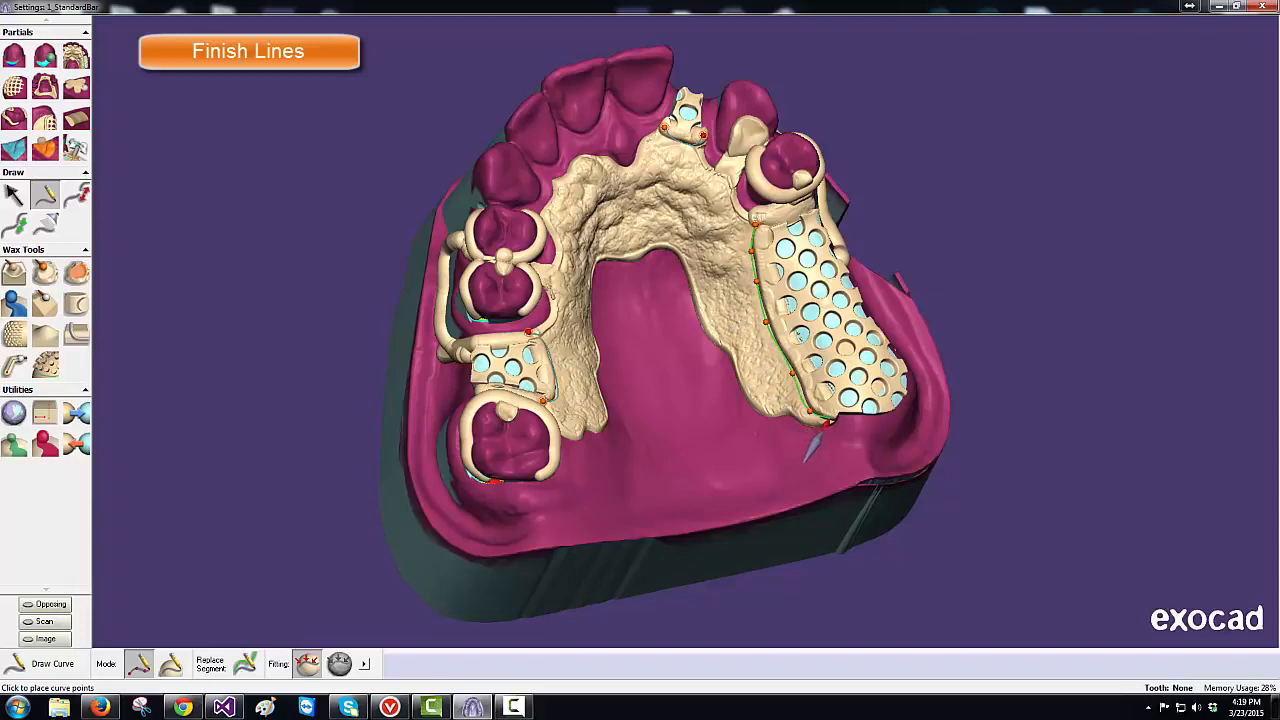
double_click(825, 424)
- Create a finish line around the small left mesh, adjust its end point, and keep the Jef IDS profile
click(45, 120)
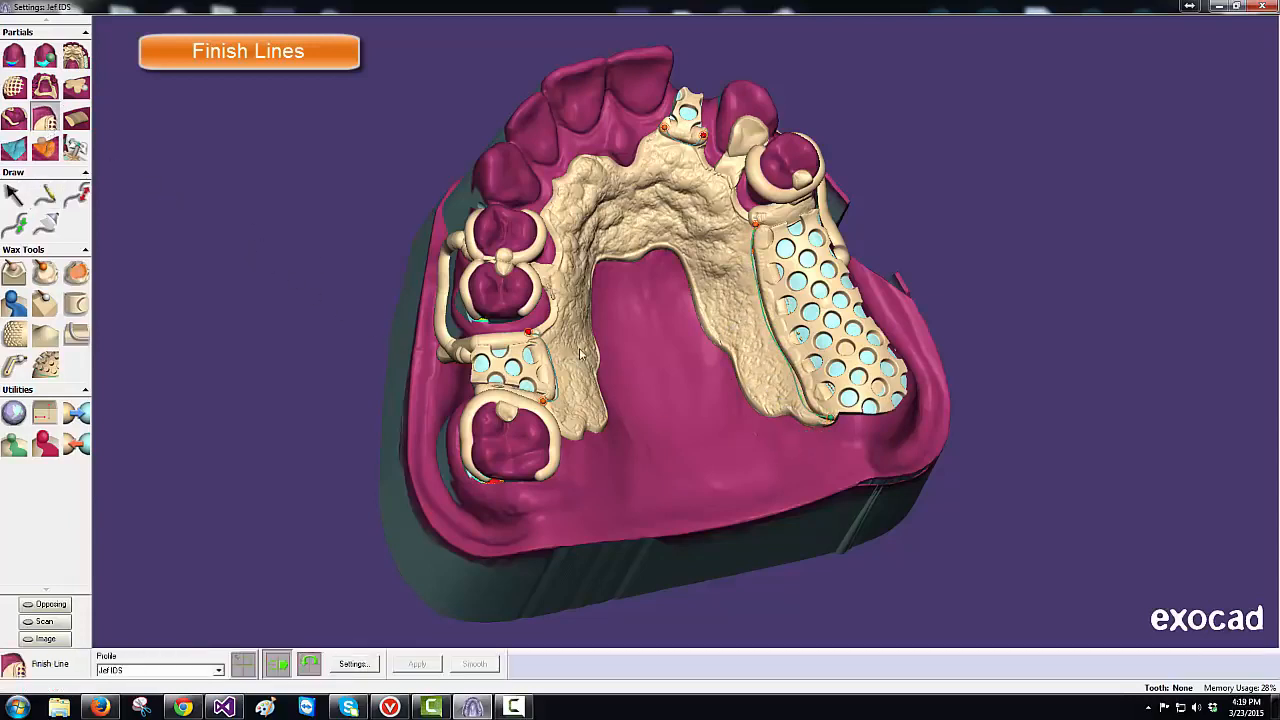
double_click(556, 380)
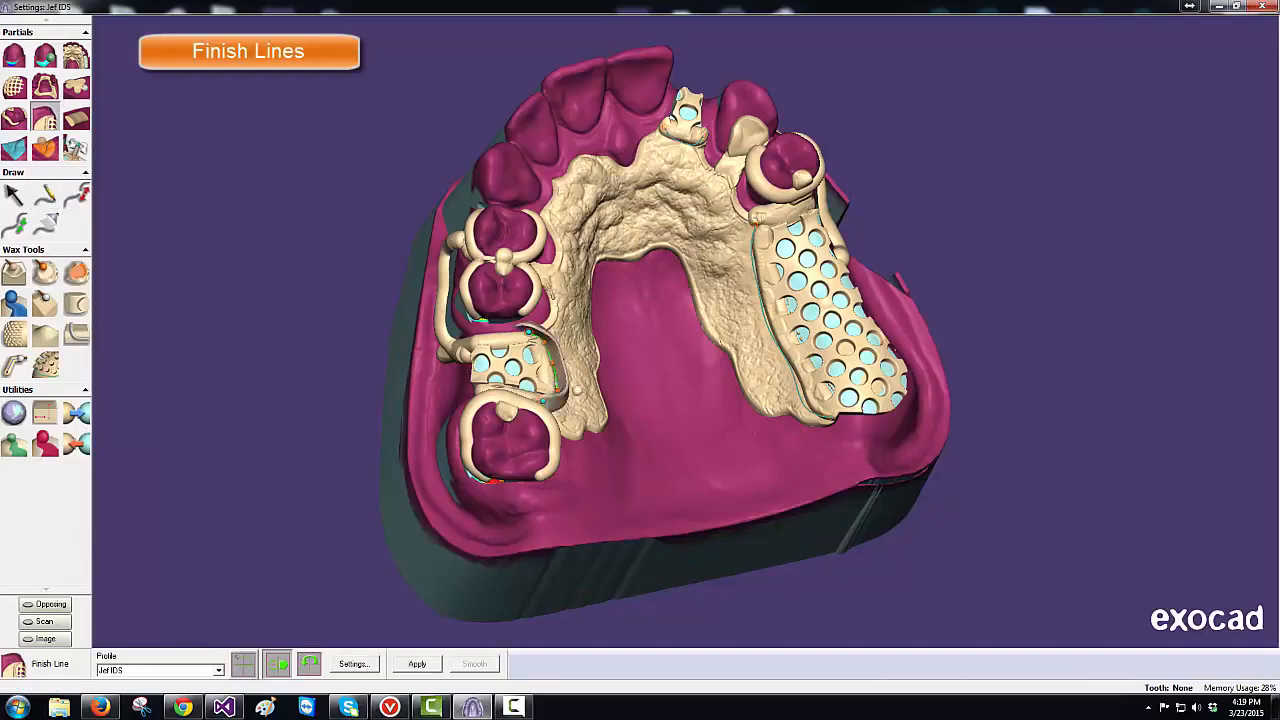
right_drag(647, 401, 646, 393)
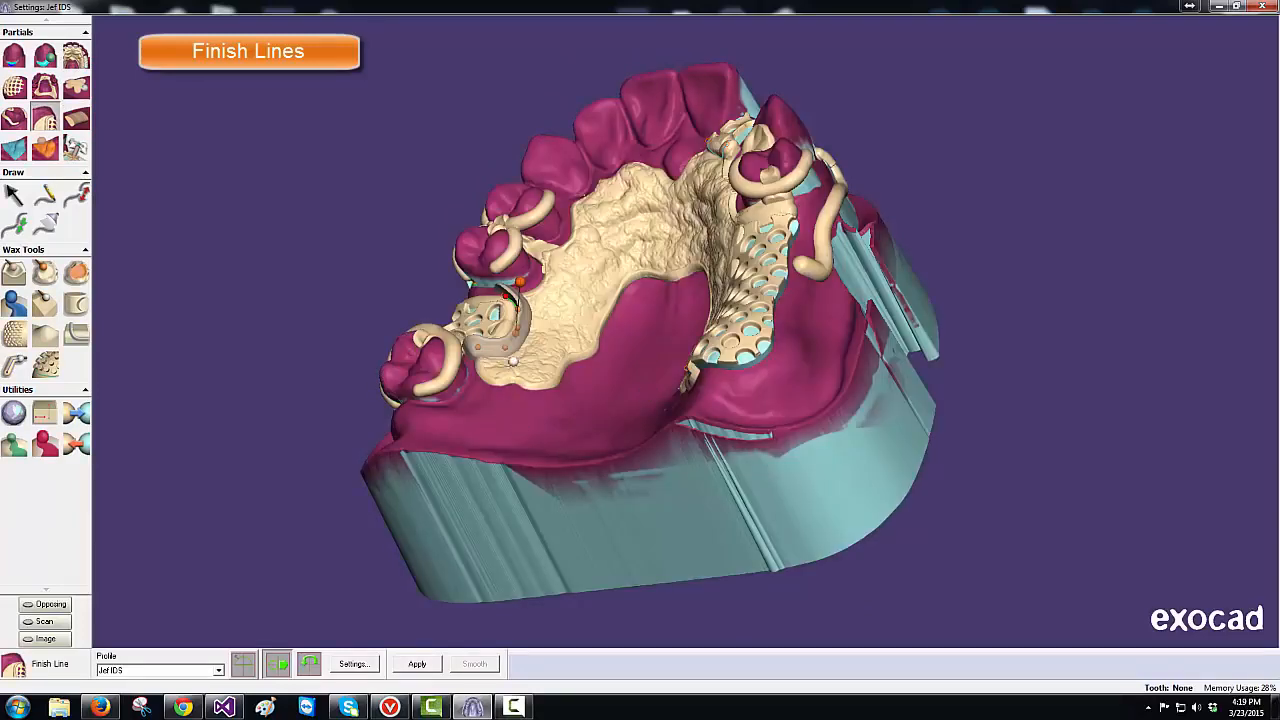
drag(480, 349, 475, 346)
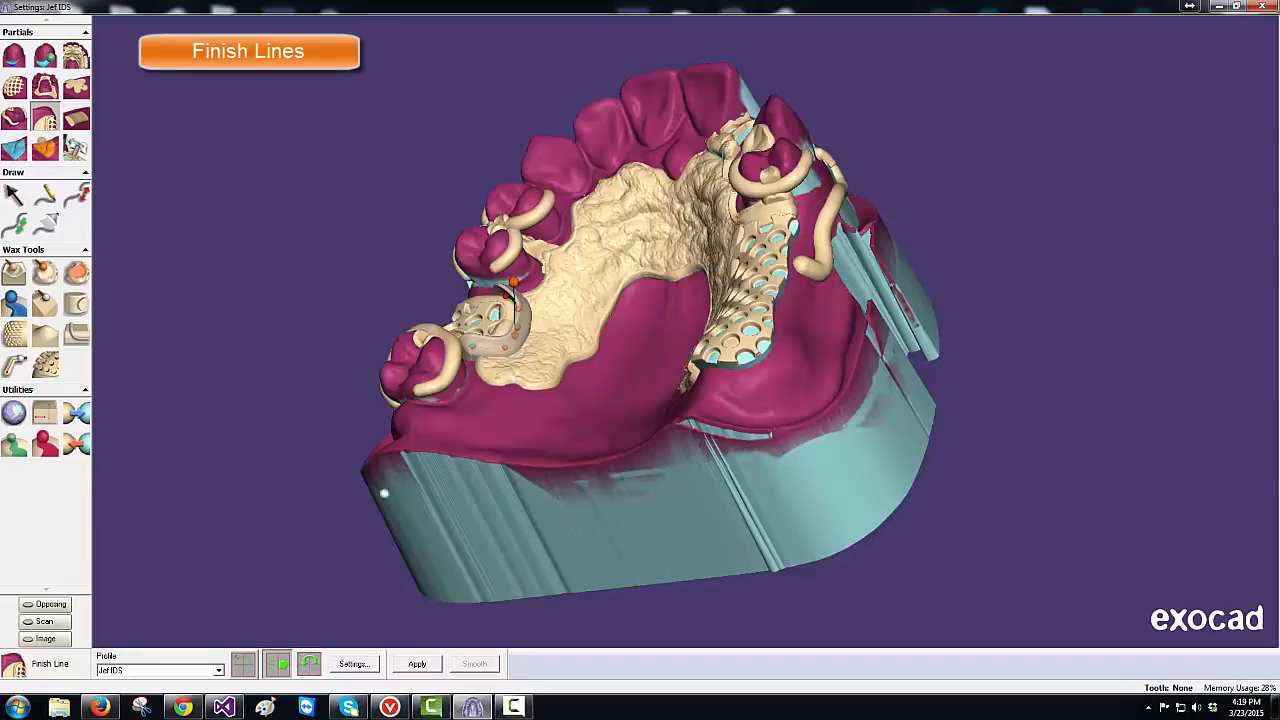
click(219, 671)
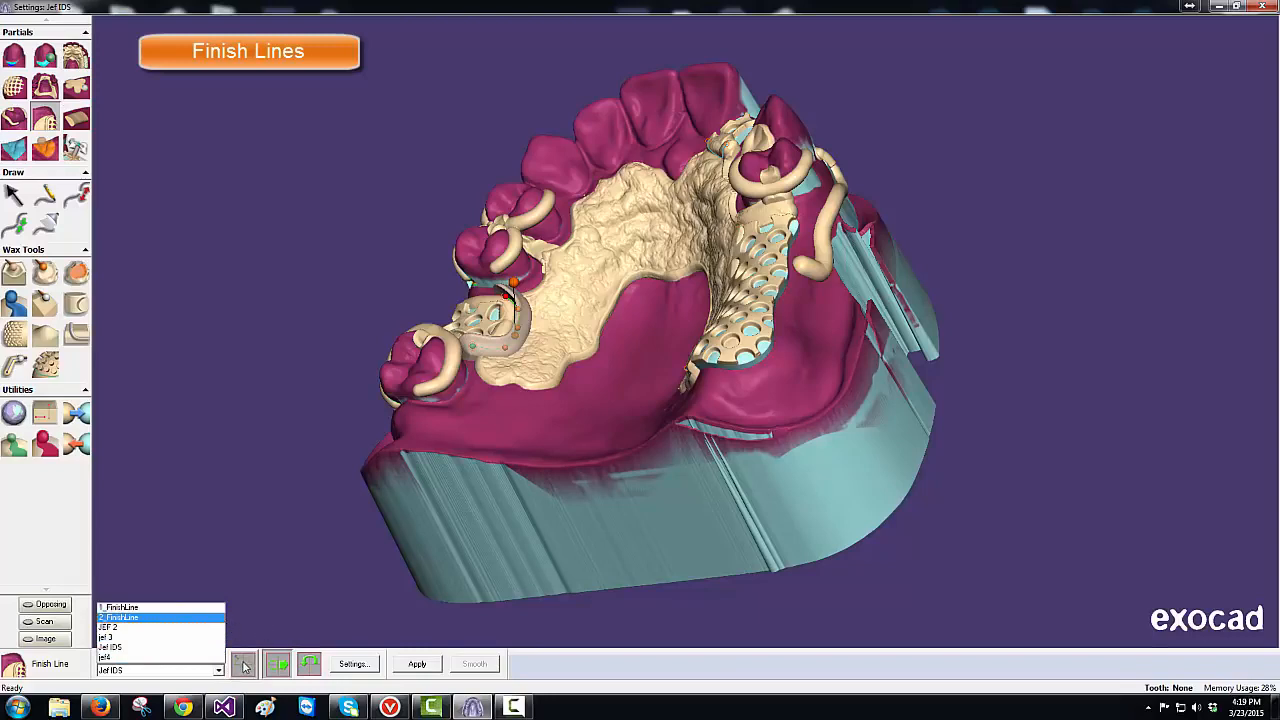
click(245, 666)
- Reshape the Jef IDS profile curve's end and middle, then exit the editor without saving
click(245, 666)
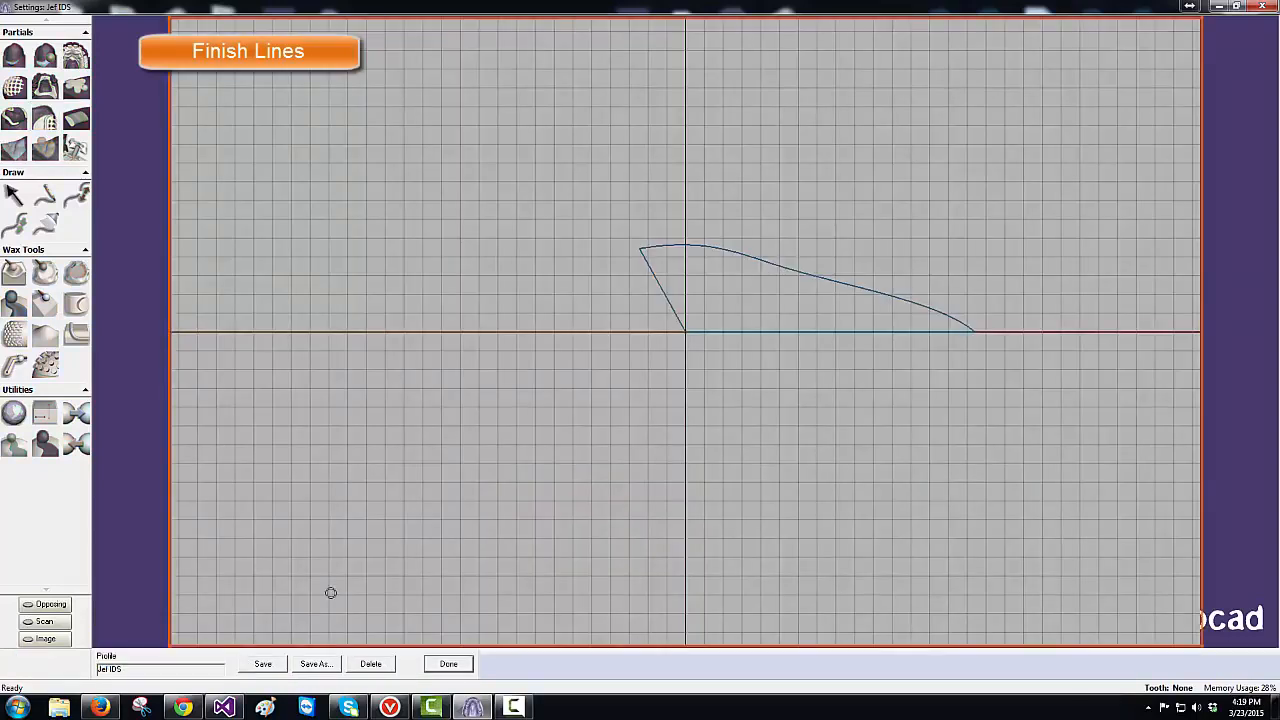
click(682, 244)
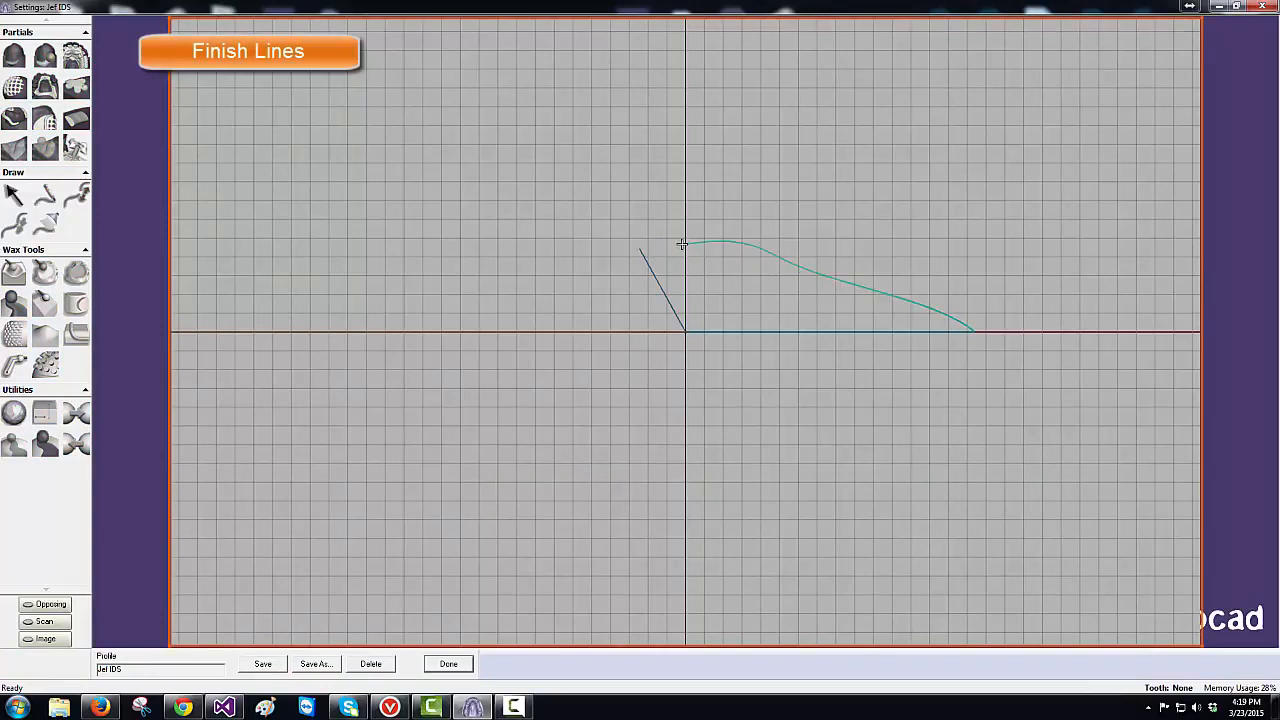
drag(682, 244, 640, 248)
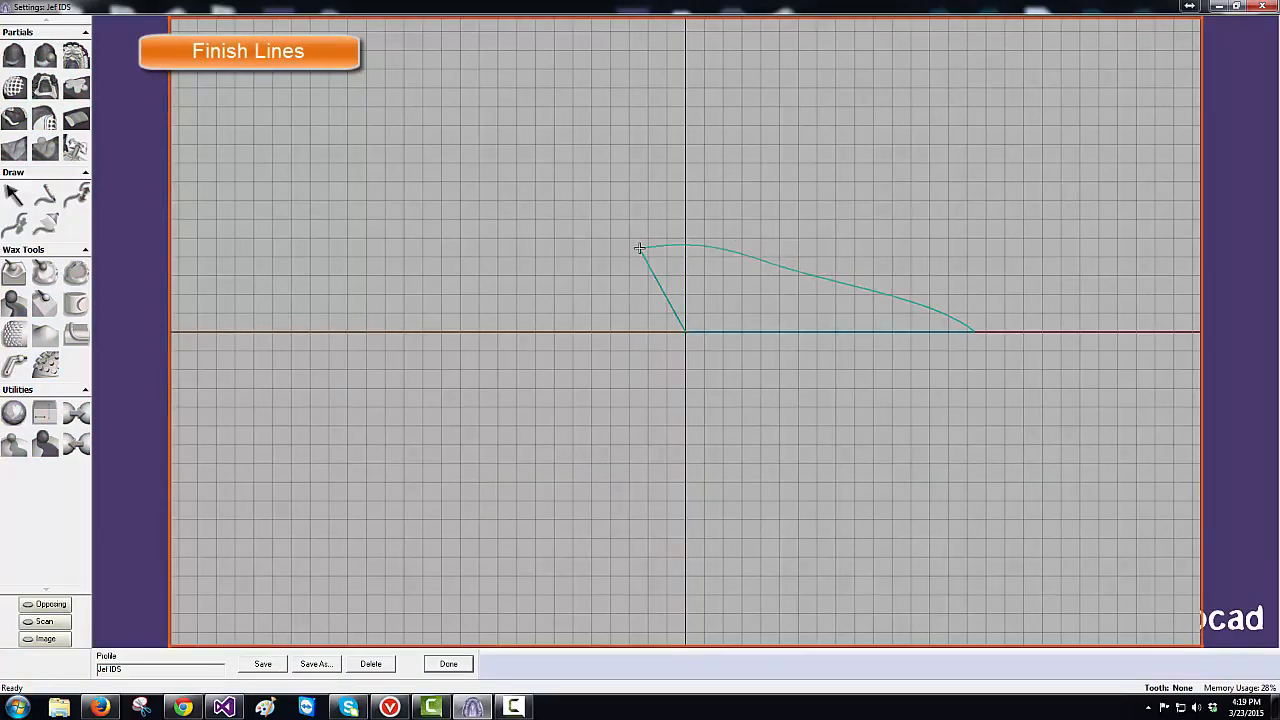
mouse_move(783, 267)
mouse_down()
mouse_move(777, 286)
mouse_move(788, 273)
mouse_up()
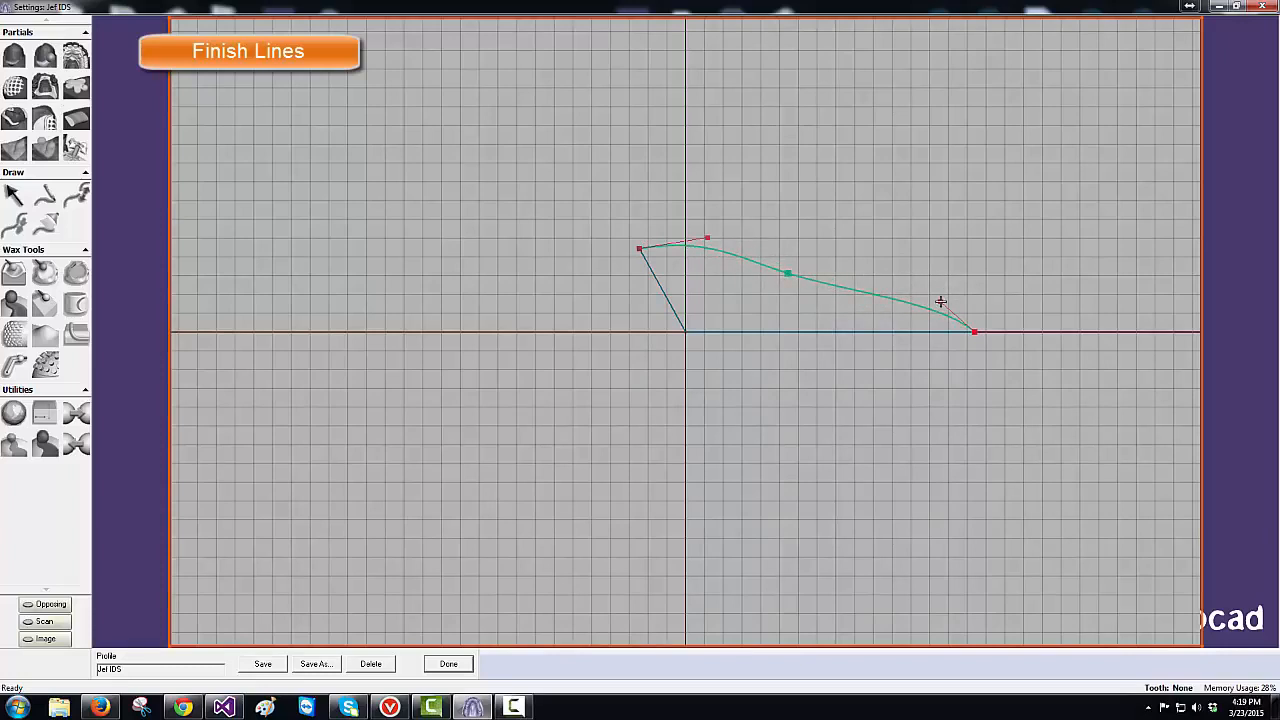
mouse_move(940, 301)
mouse_down()
mouse_move(931, 309)
mouse_move(941, 297)
mouse_up()
click(449, 666)
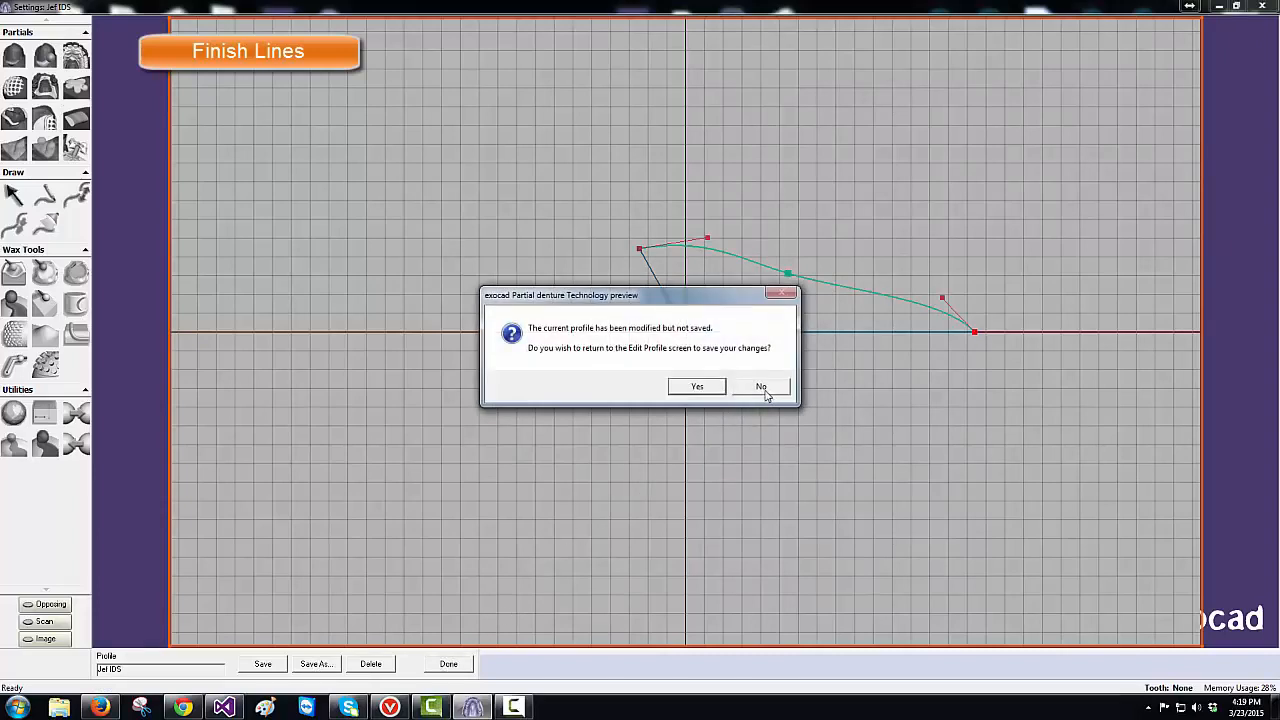
click(762, 387)
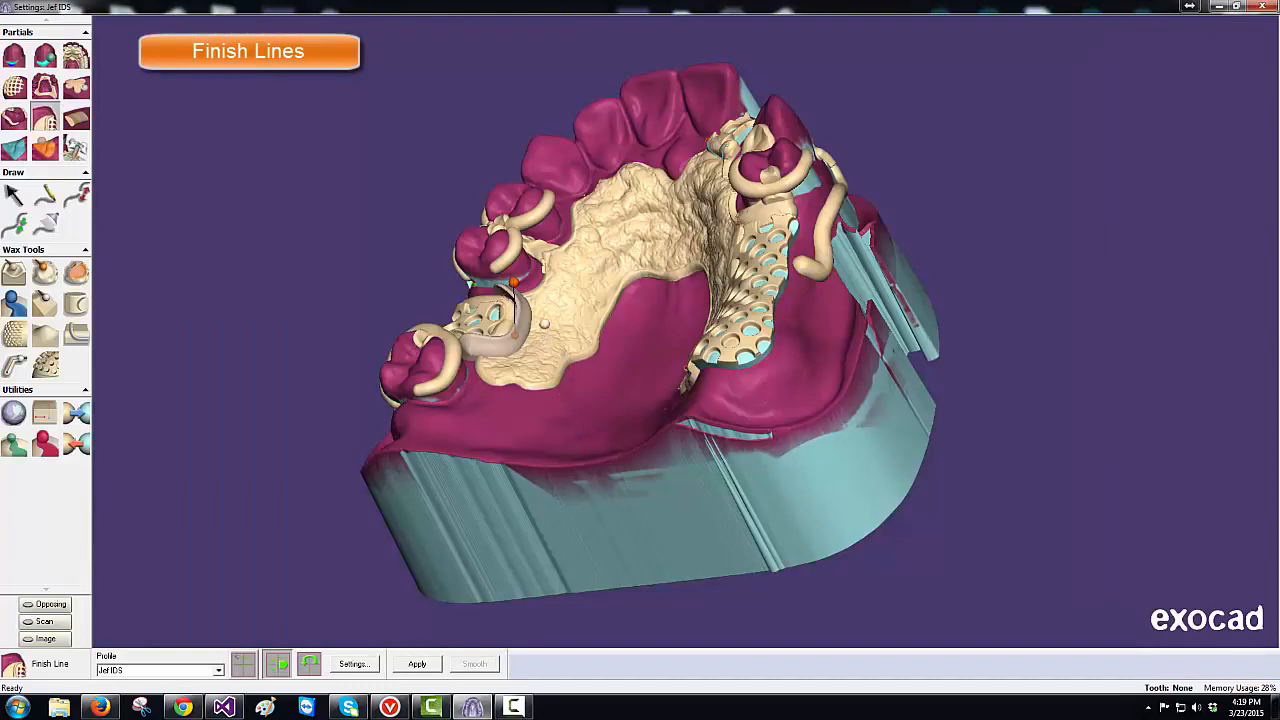
- Angle and apply the finish line, then apply another on the front pad's control point
drag(514, 283, 548, 293)
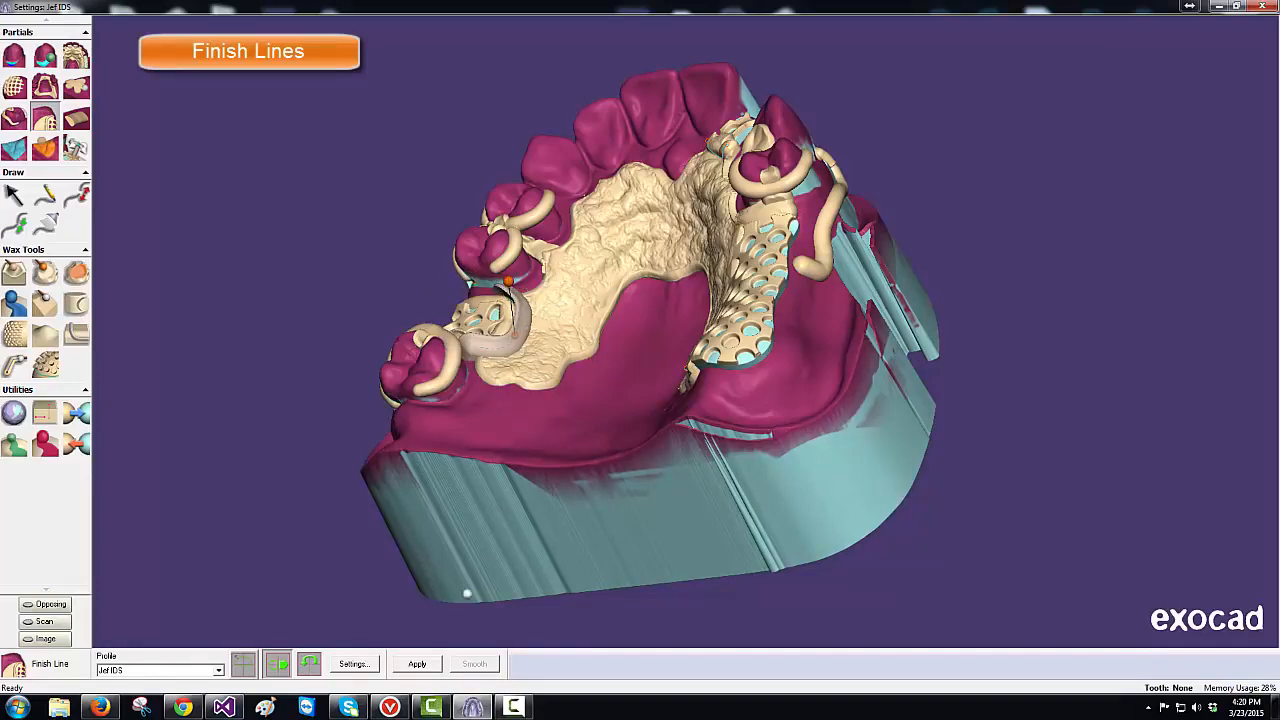
click(417, 665)
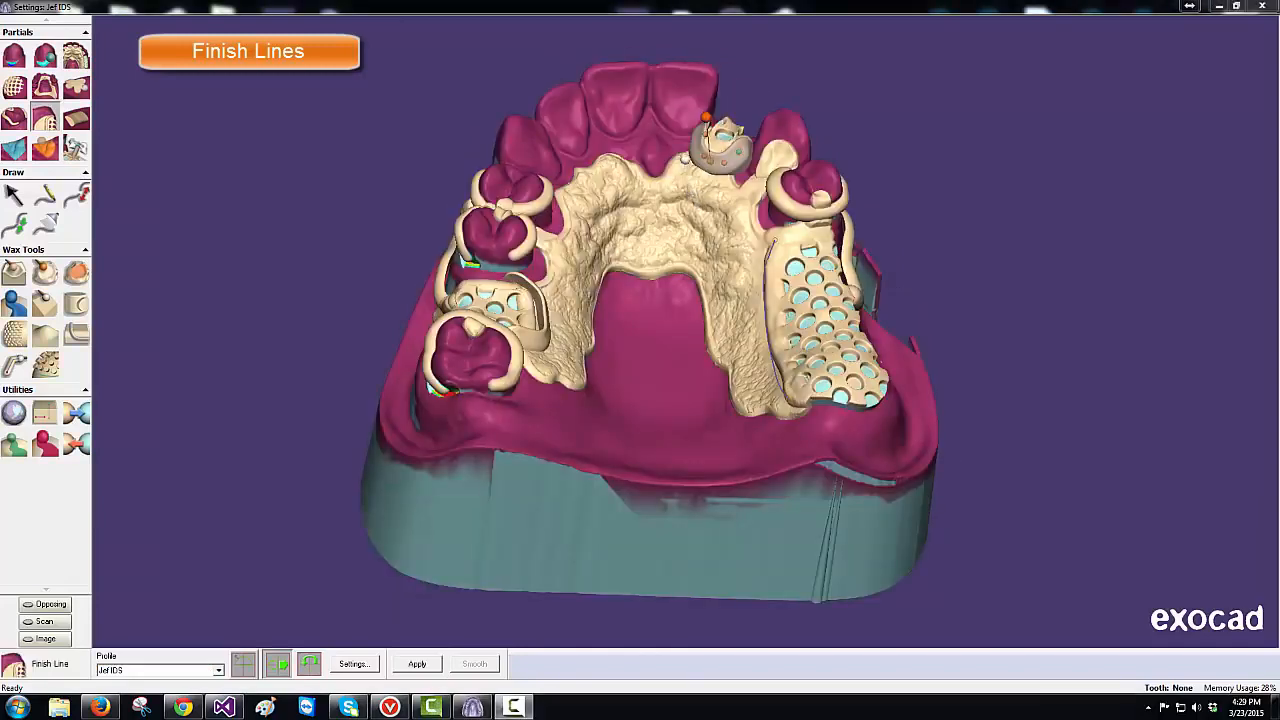
click(706, 117)
click(405, 665)
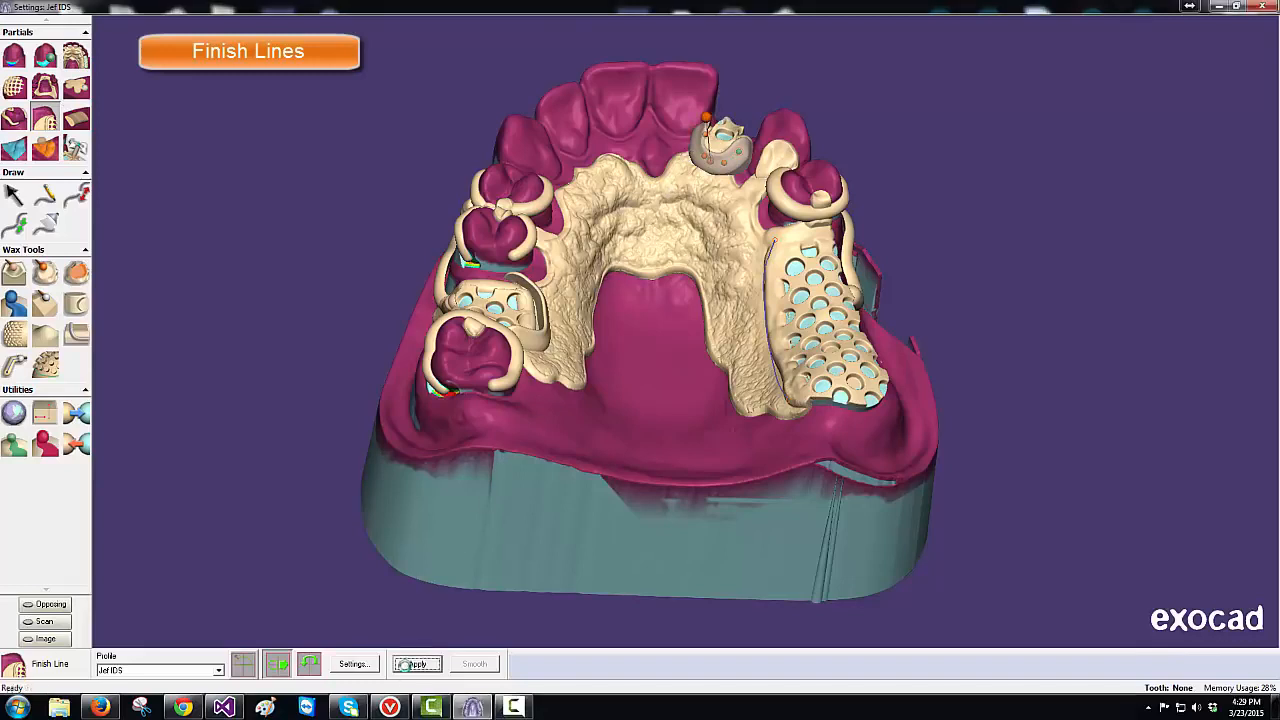
click(218, 672)
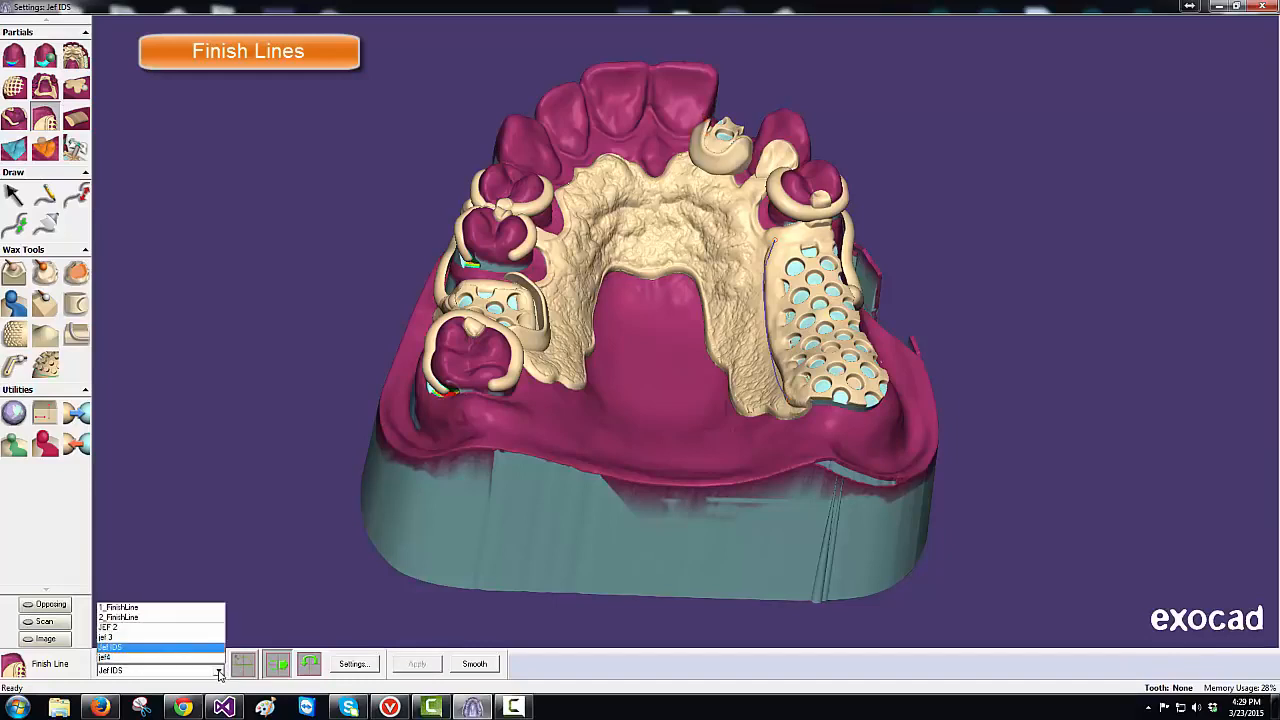
- Apply a JEF 2 finish line along the right mesh edge, tilted to 86.6°
click(180, 628)
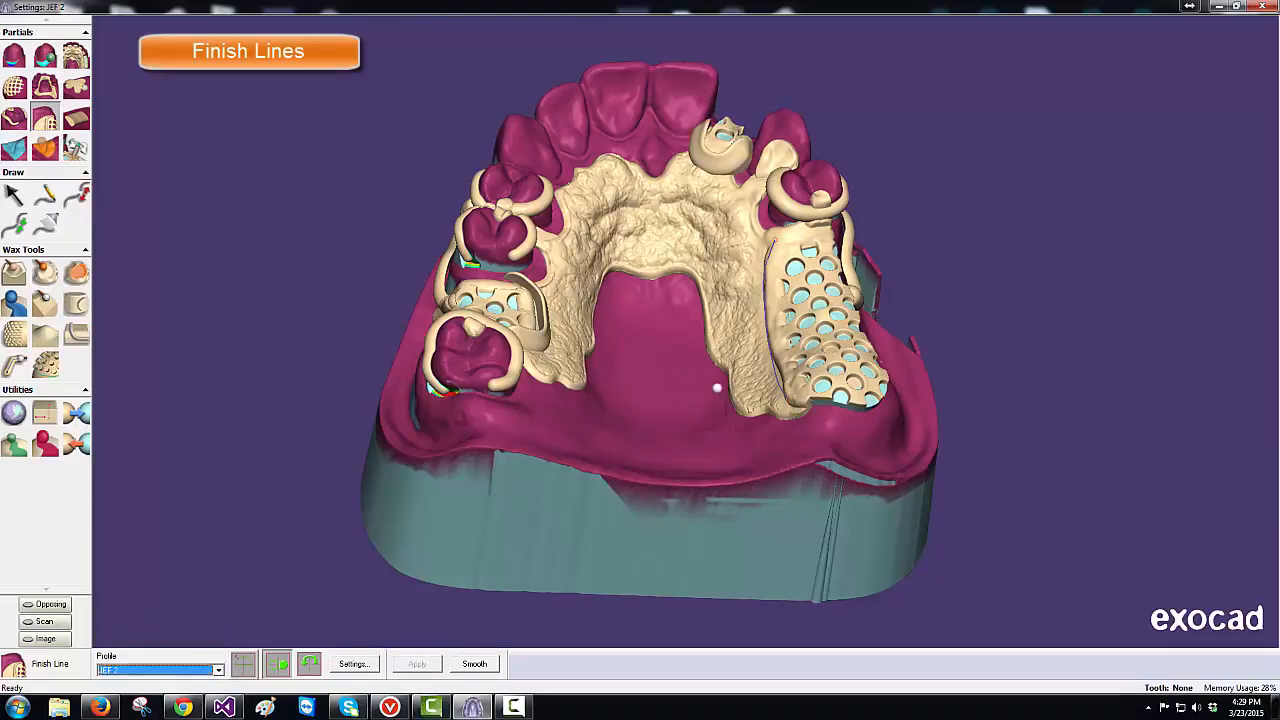
click(768, 370)
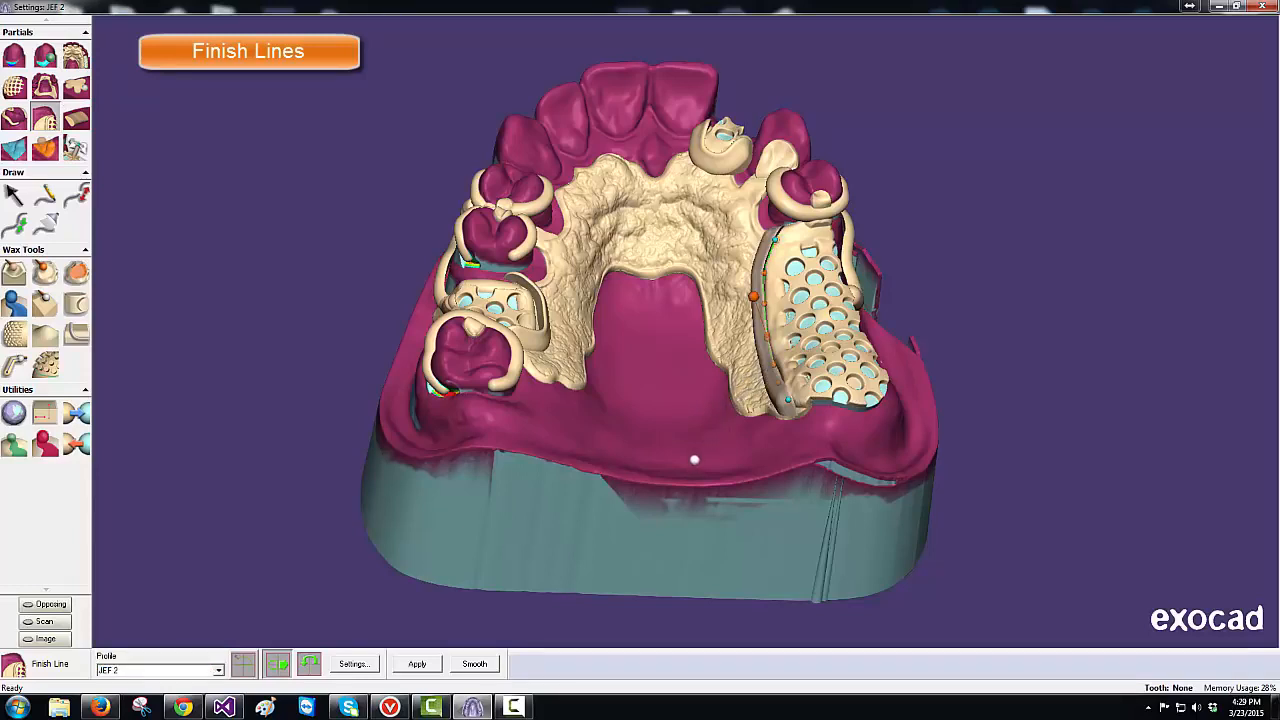
mouse_move(754, 296)
drag(754, 296, 749, 297)
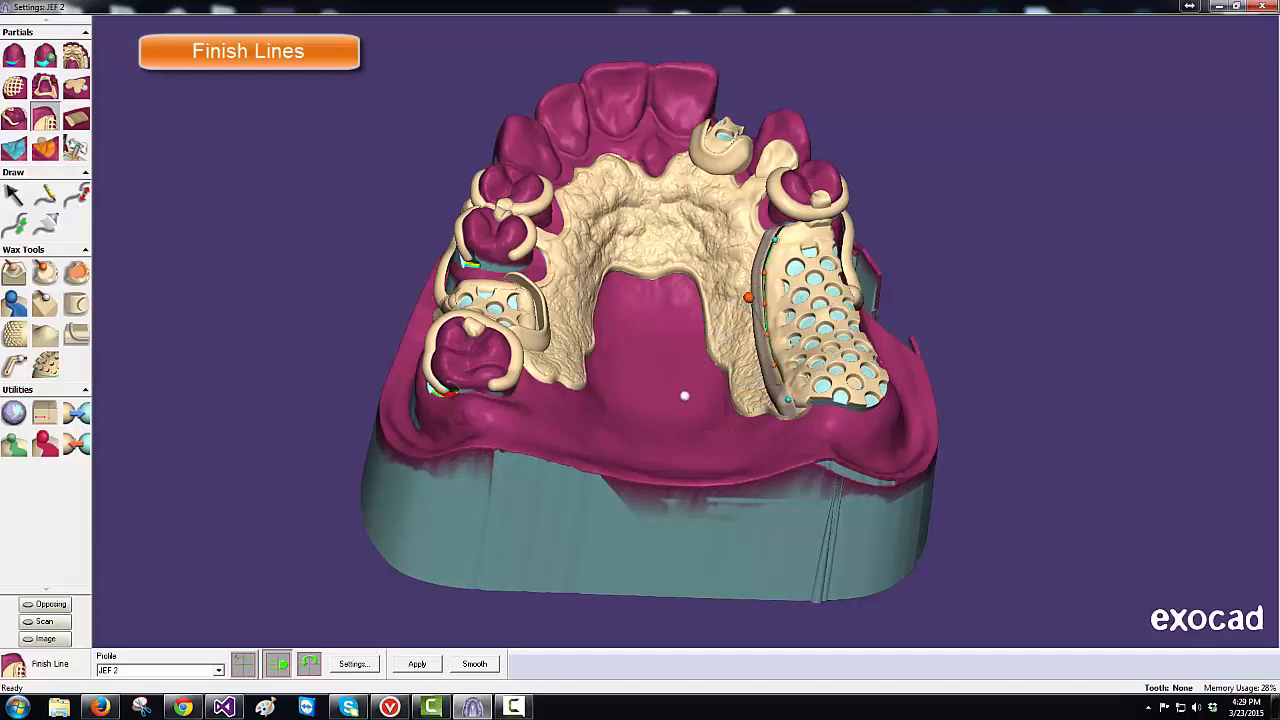
click(426, 667)
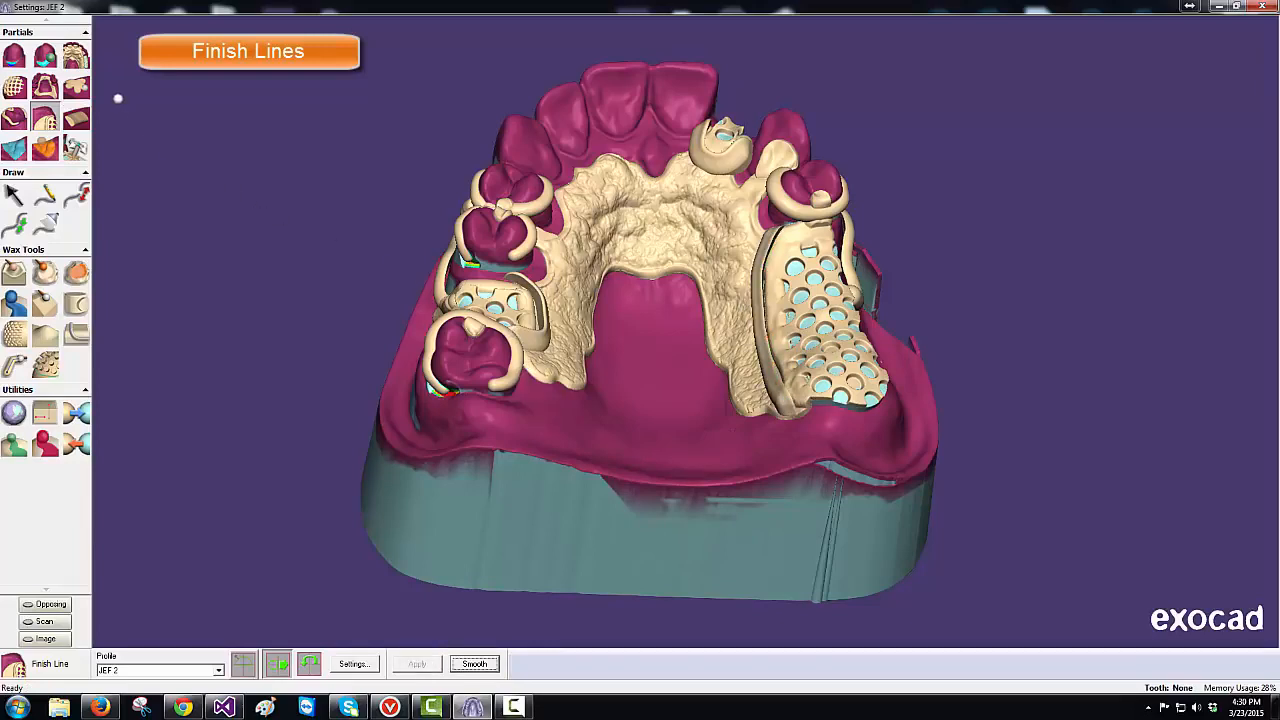
- Set the Clone tool to 4.0 mm size and 2.0 mm thickness
click(77, 88)
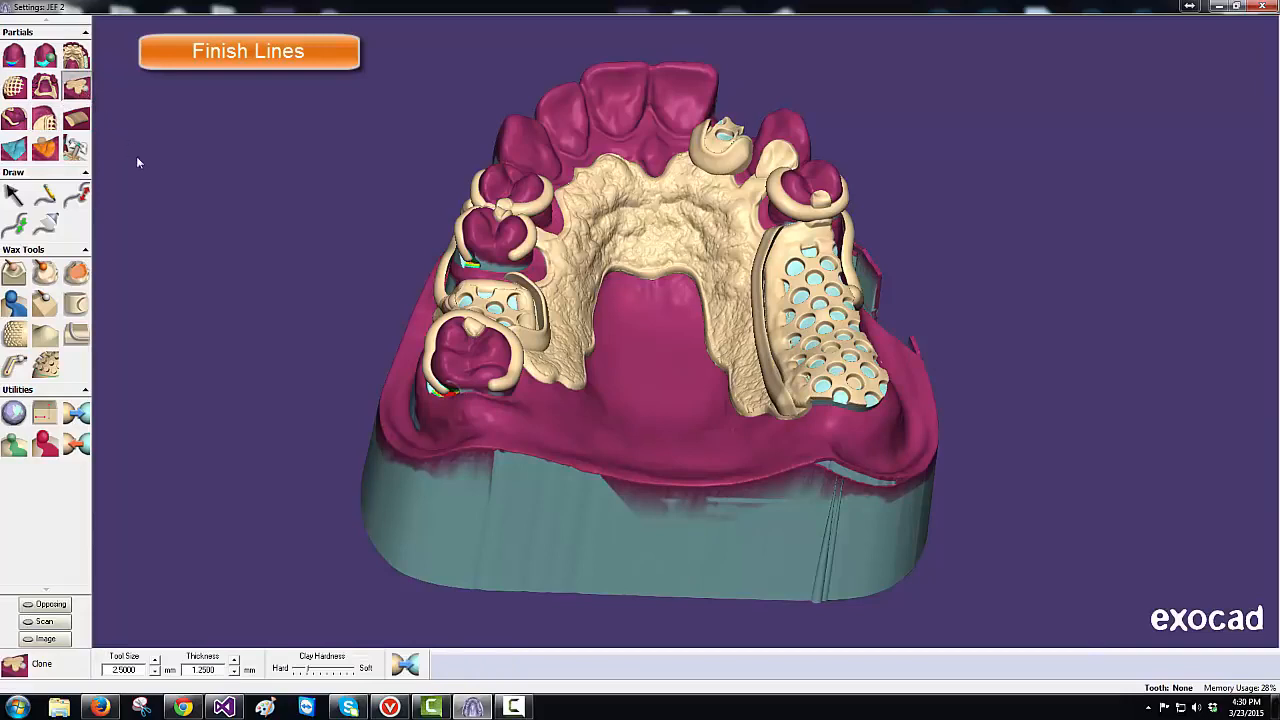
click(235, 660)
click(235, 660)
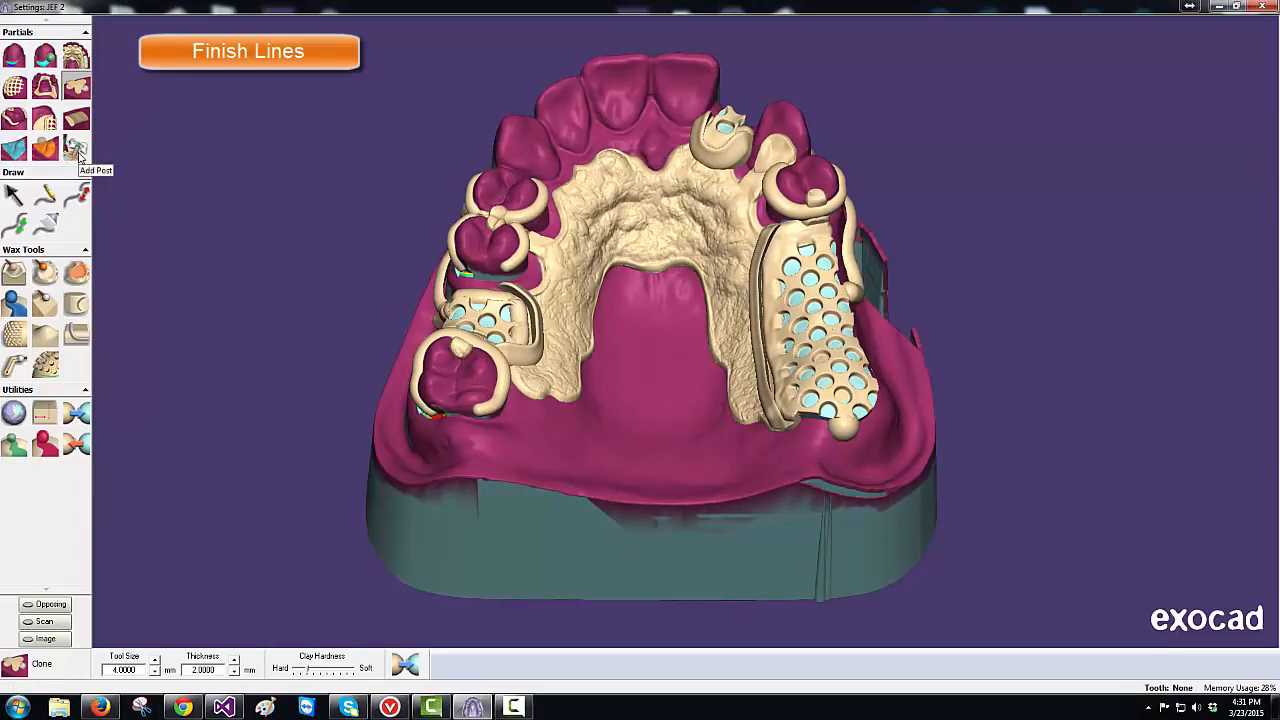
- Place a retentive post on the front clasp pad and tilt its tip slightly right
click(76, 148)
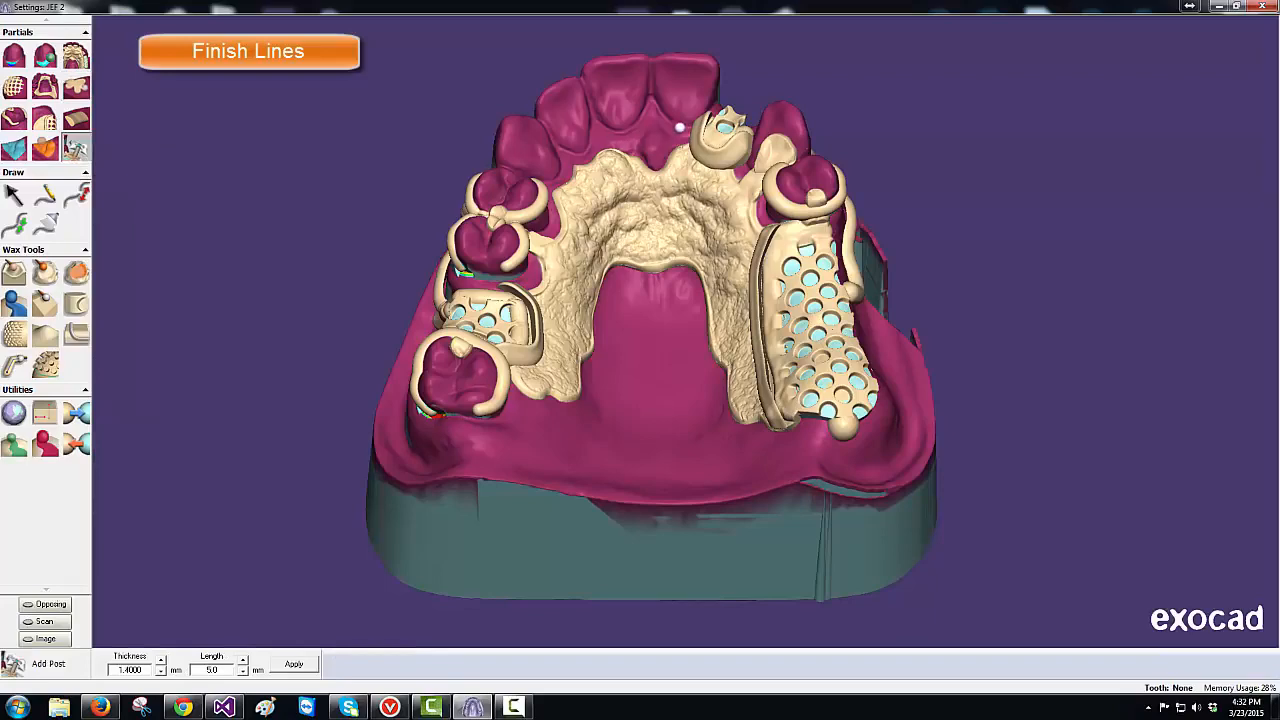
click(730, 113)
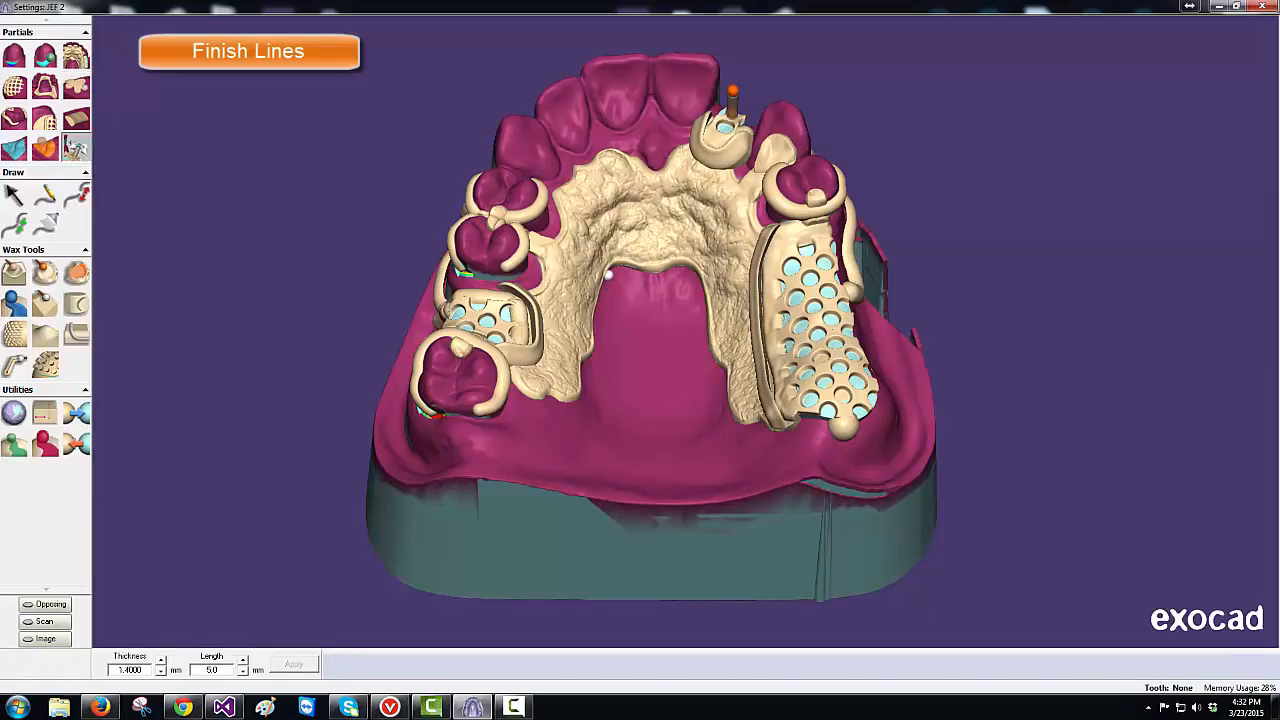
right_drag(605, 270, 603, 267)
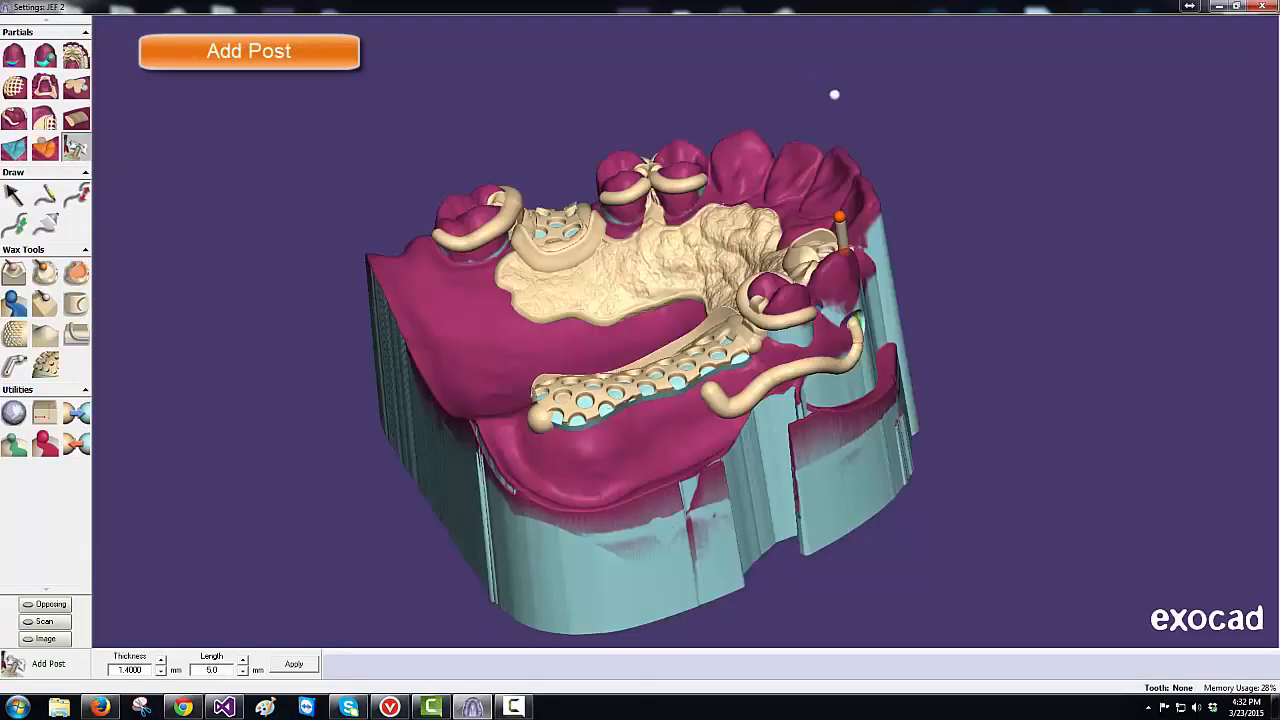
drag(841, 217, 861, 217)
right_drag(746, 483, 782, 452)
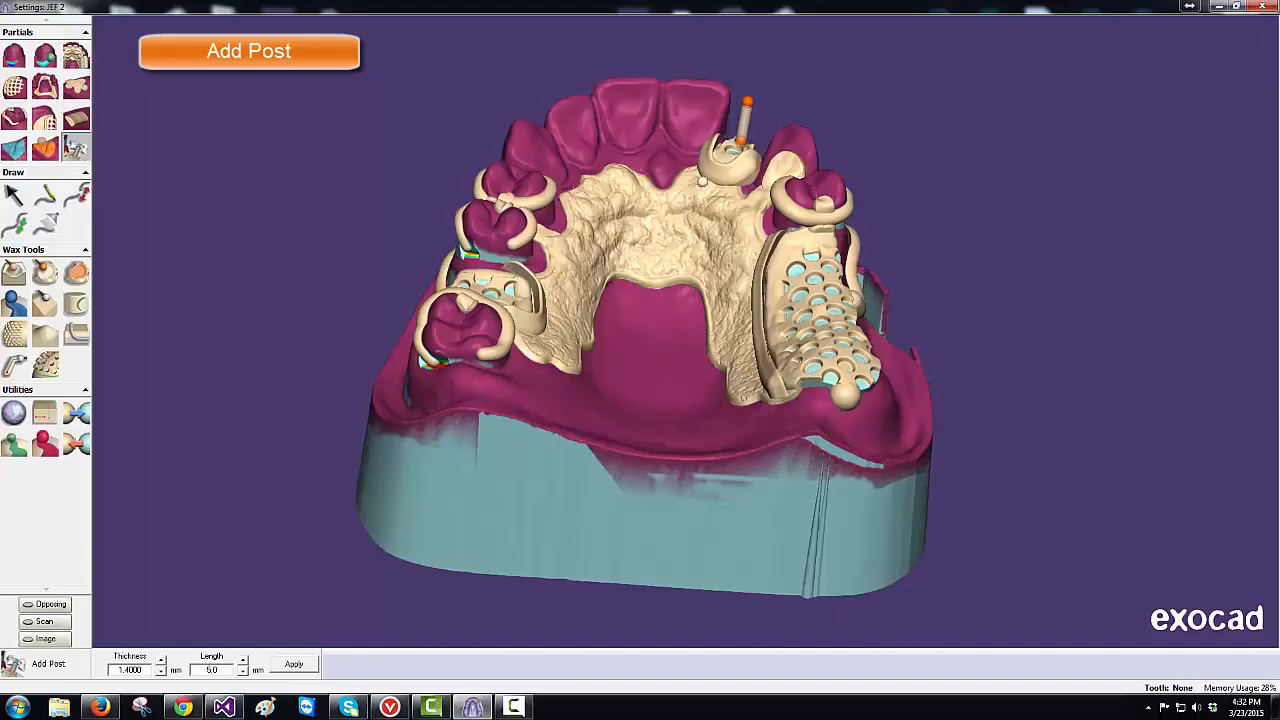
mouse_move(748, 101)
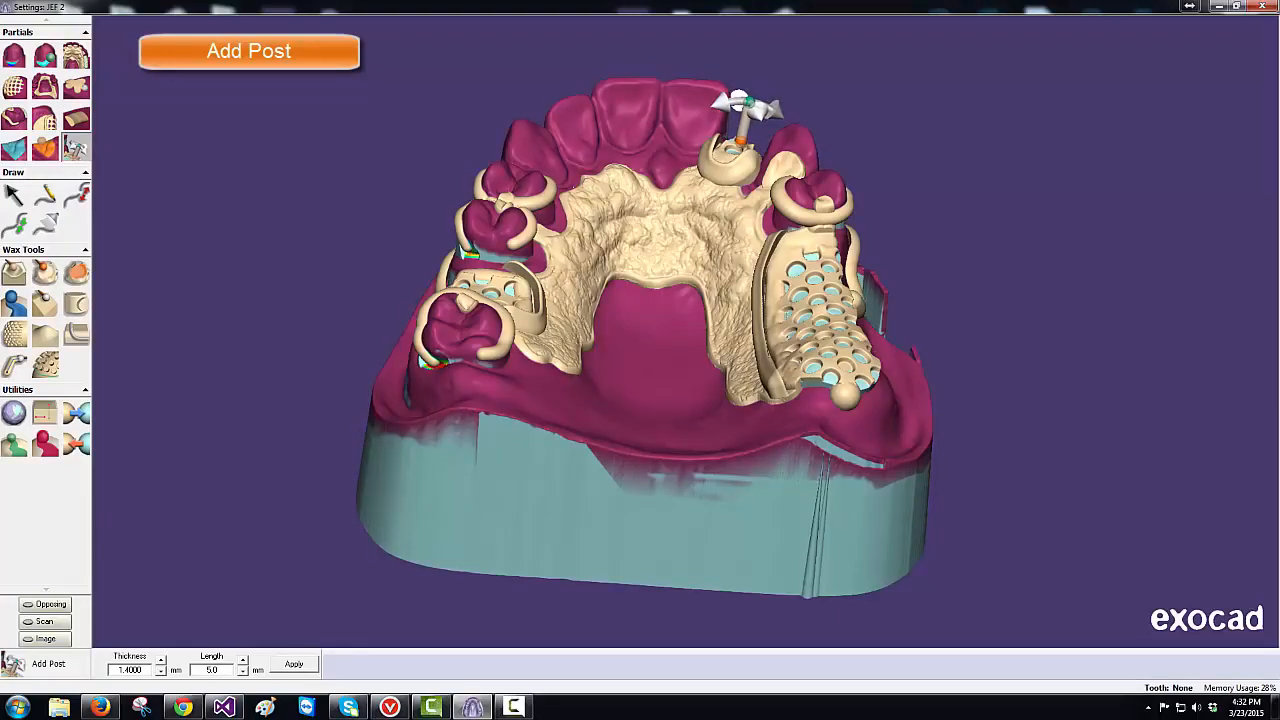
mouse_move(656, 464)
right_down()
mouse_move(679, 458)
mouse_move(662, 286)
right_up()
scroll(662, 286, up, 2)
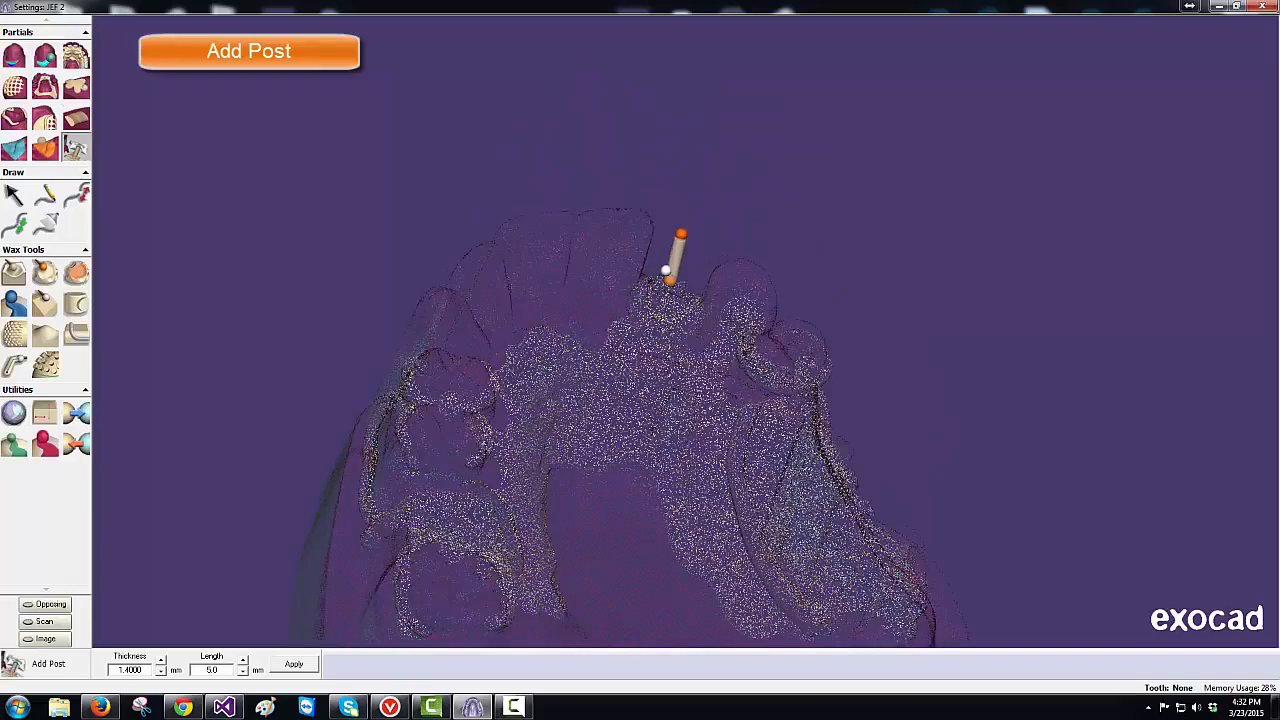
- Set the post to 1.4 mm thickness and 5.25 mm length and apply it
click(161, 662)
click(161, 662)
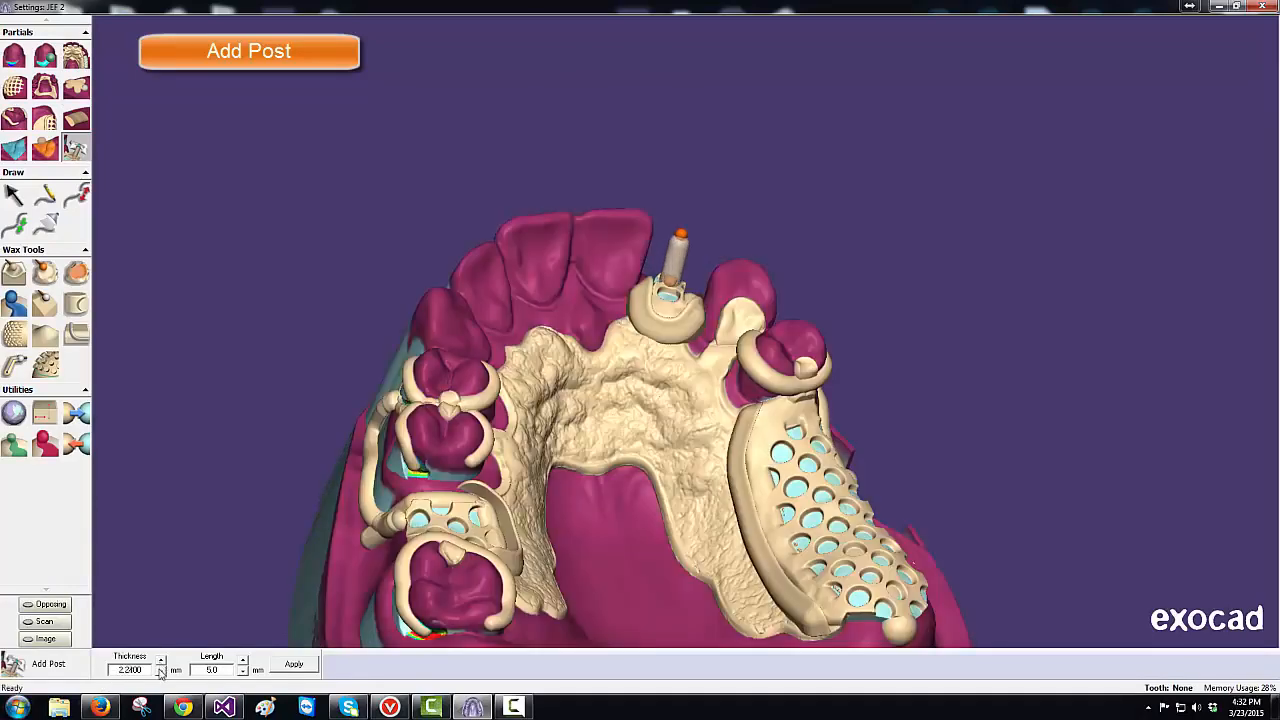
click(161, 672)
click(161, 672)
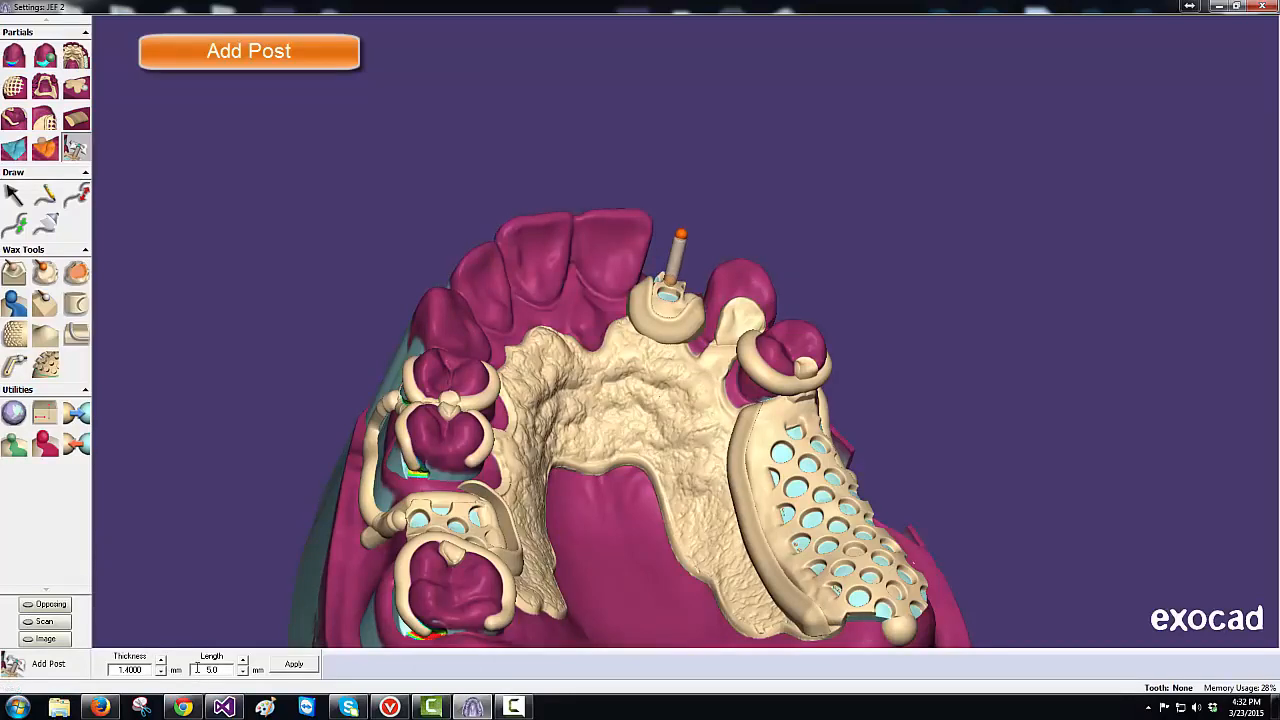
click(242, 663)
click(242, 673)
click(242, 673)
click(291, 666)
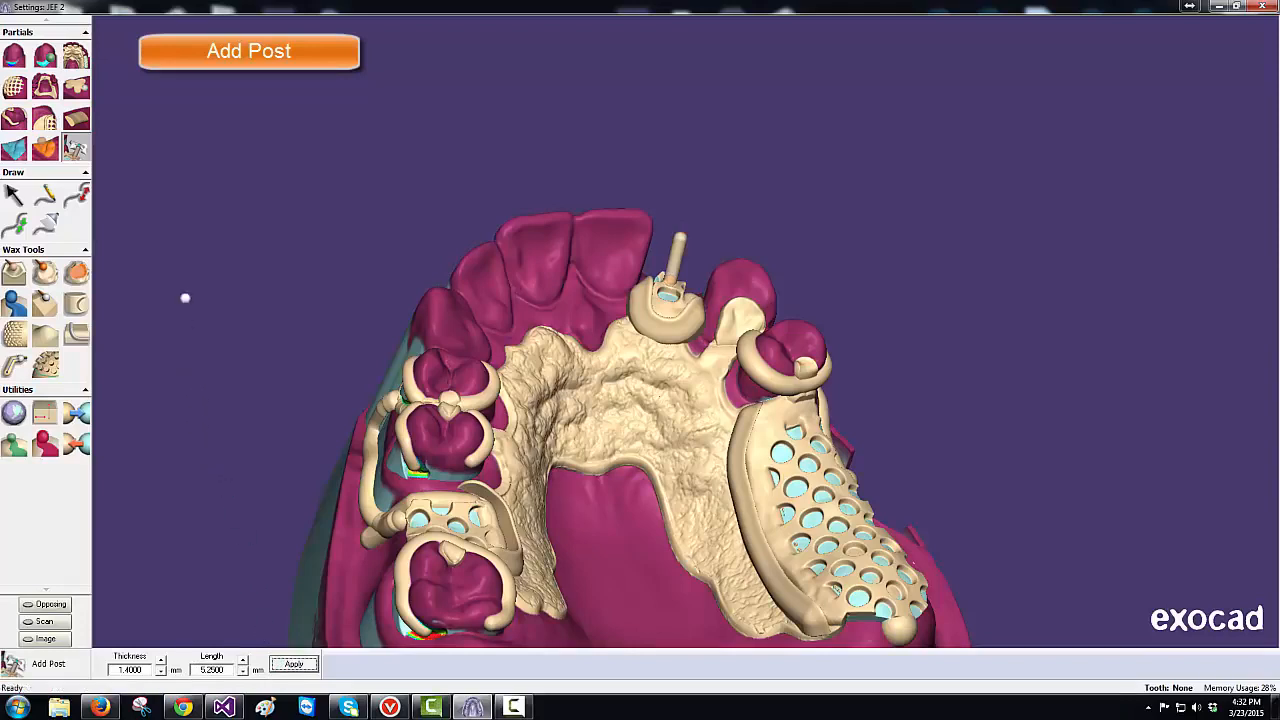
click(78, 88)
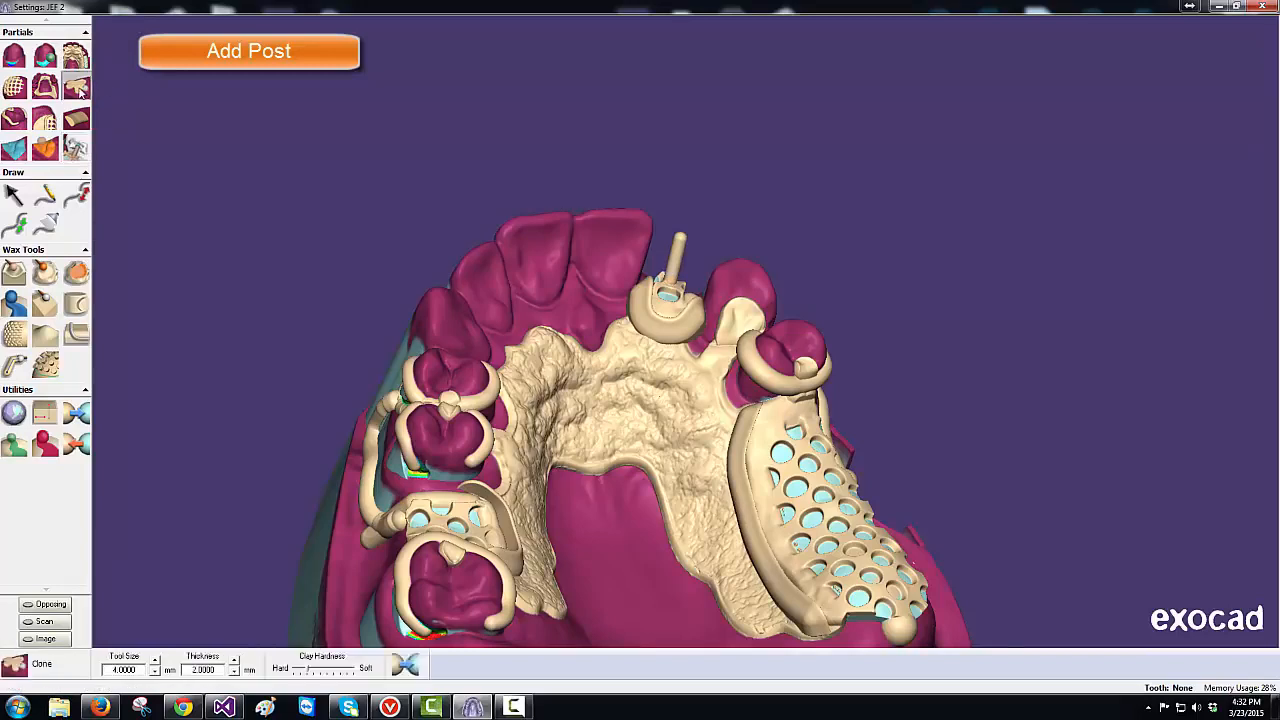
- Dab small retention beads onto the front post with clone thickness lowered to 0.25
click(235, 674)
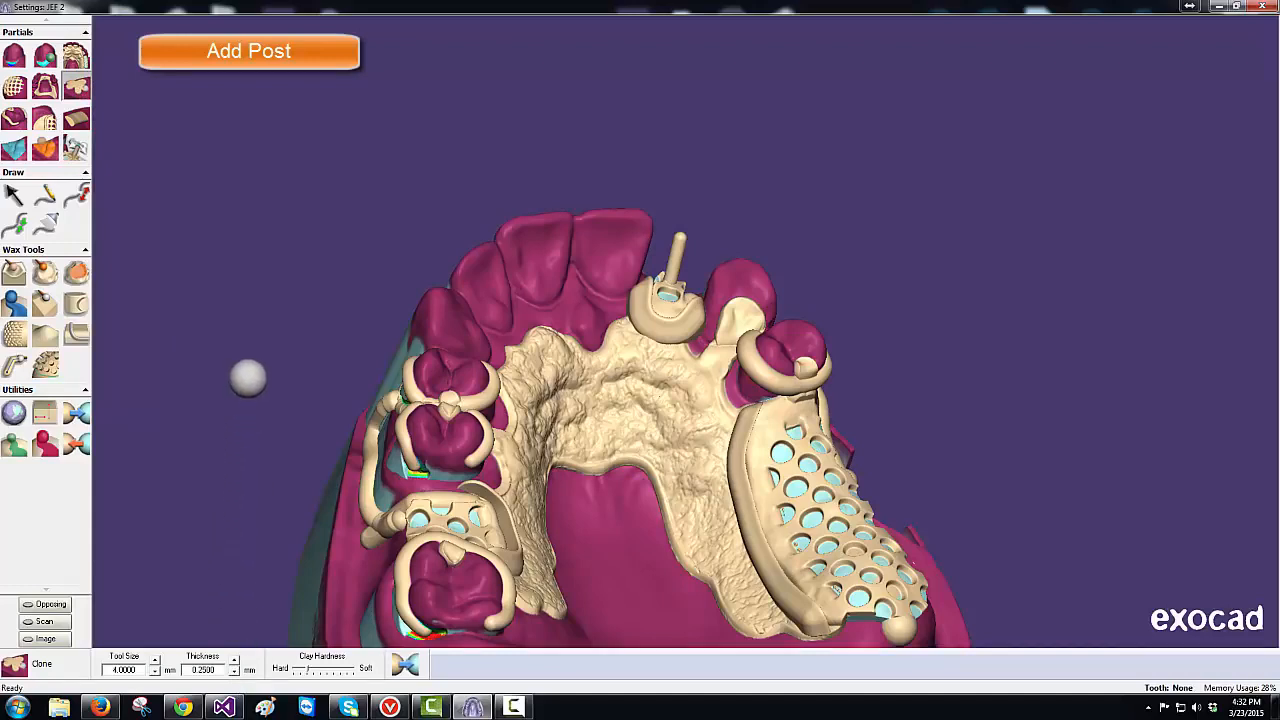
key(minus)
key(minus)
key(minus)
key(minus)
key(minus)
key(minus)
key(minus)
key(minus)
key(minus)
key(minus)
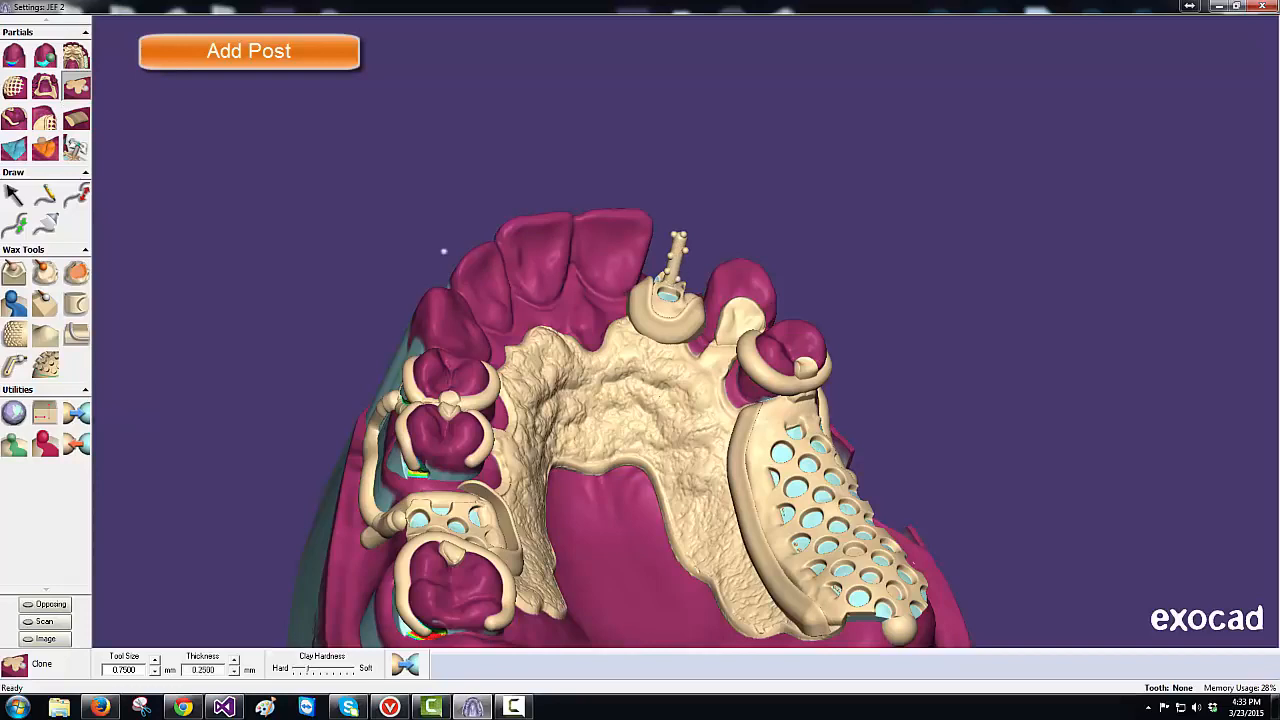
click(45, 196)
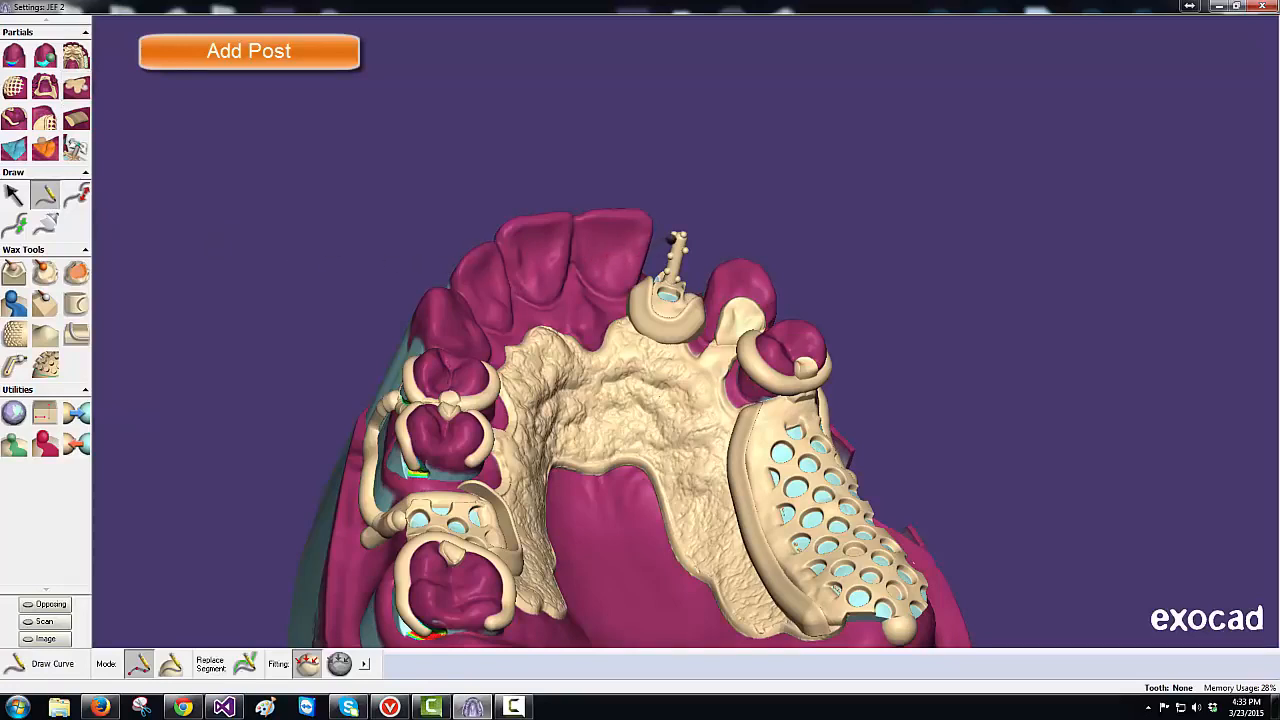
- Draw a short curve down the retentive post
click(672, 238)
click(674, 240)
click(676, 252)
click(679, 264)
- Build a 1.0 mm pipe along the post curve and merge it into the framework
click(16, 367)
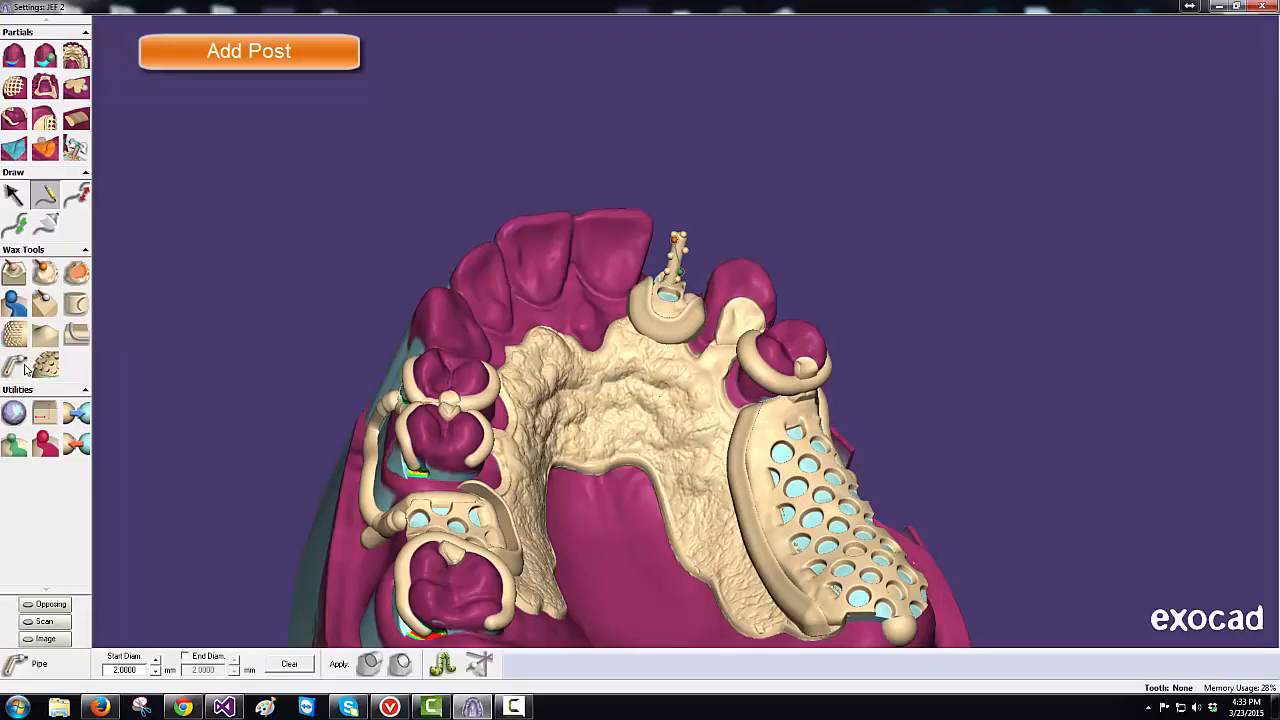
click(156, 673)
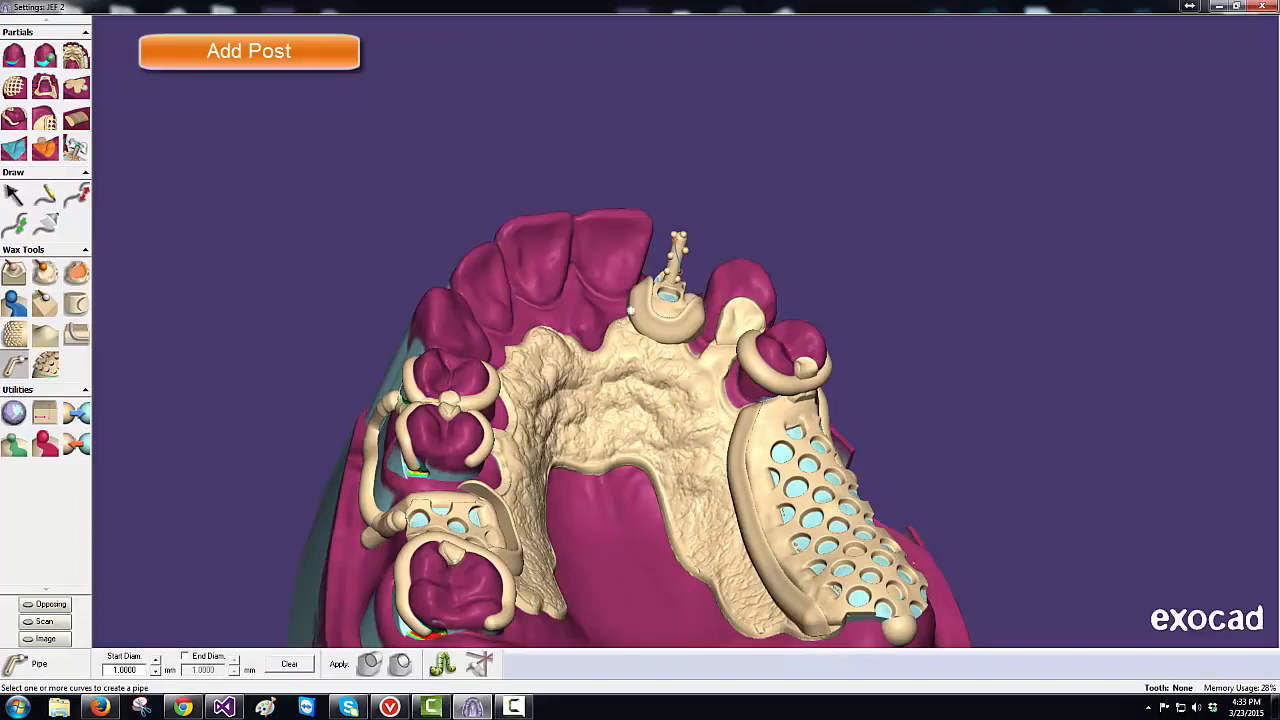
click(679, 254)
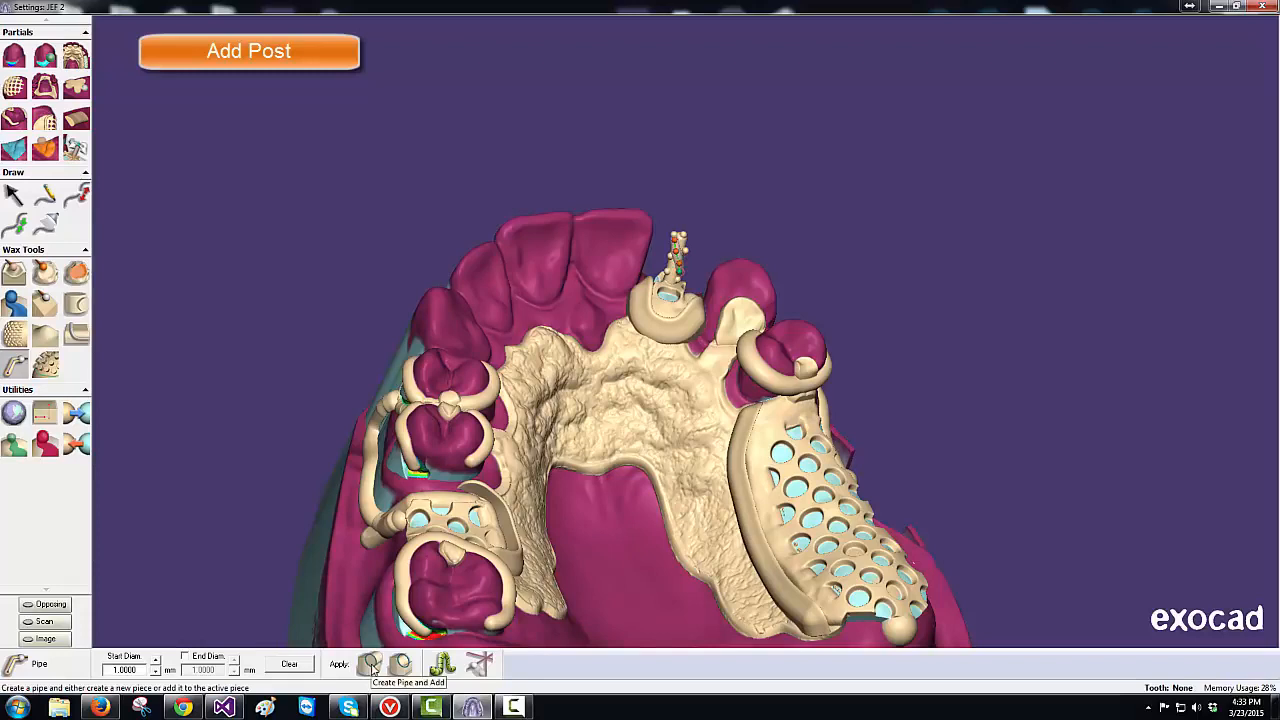
click(399, 665)
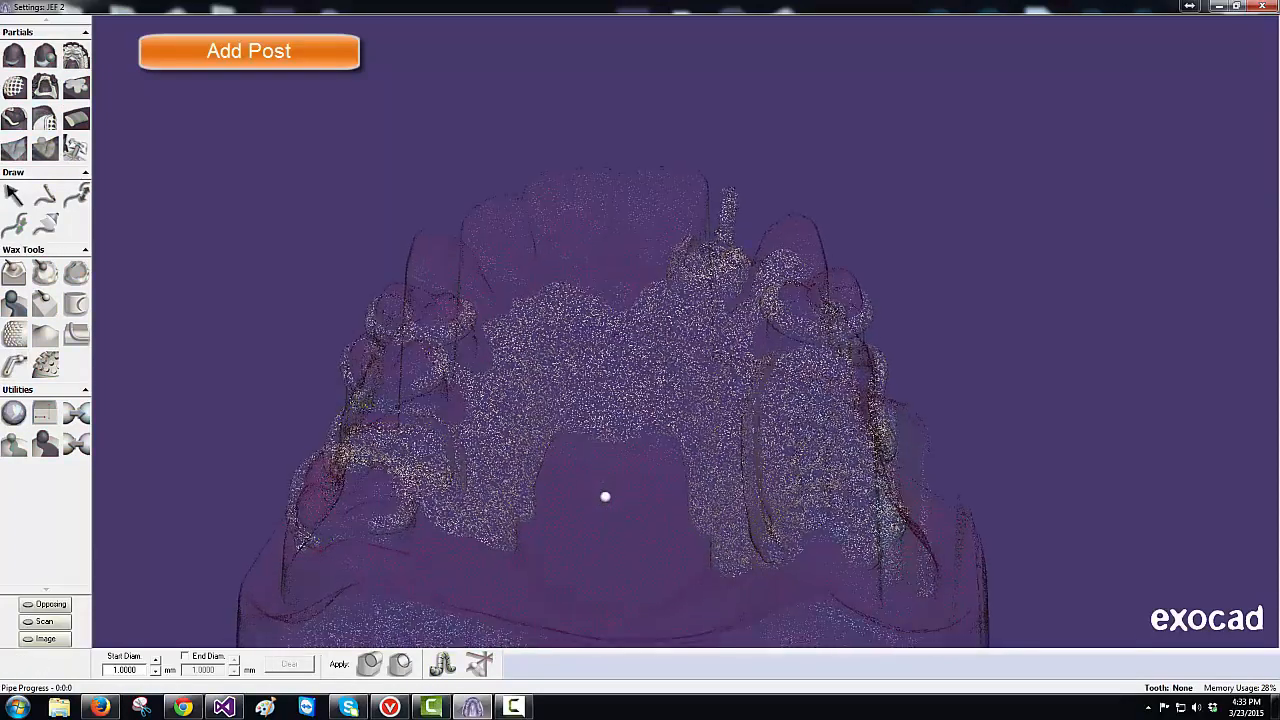
middle_drag(605, 496, 628, 429)
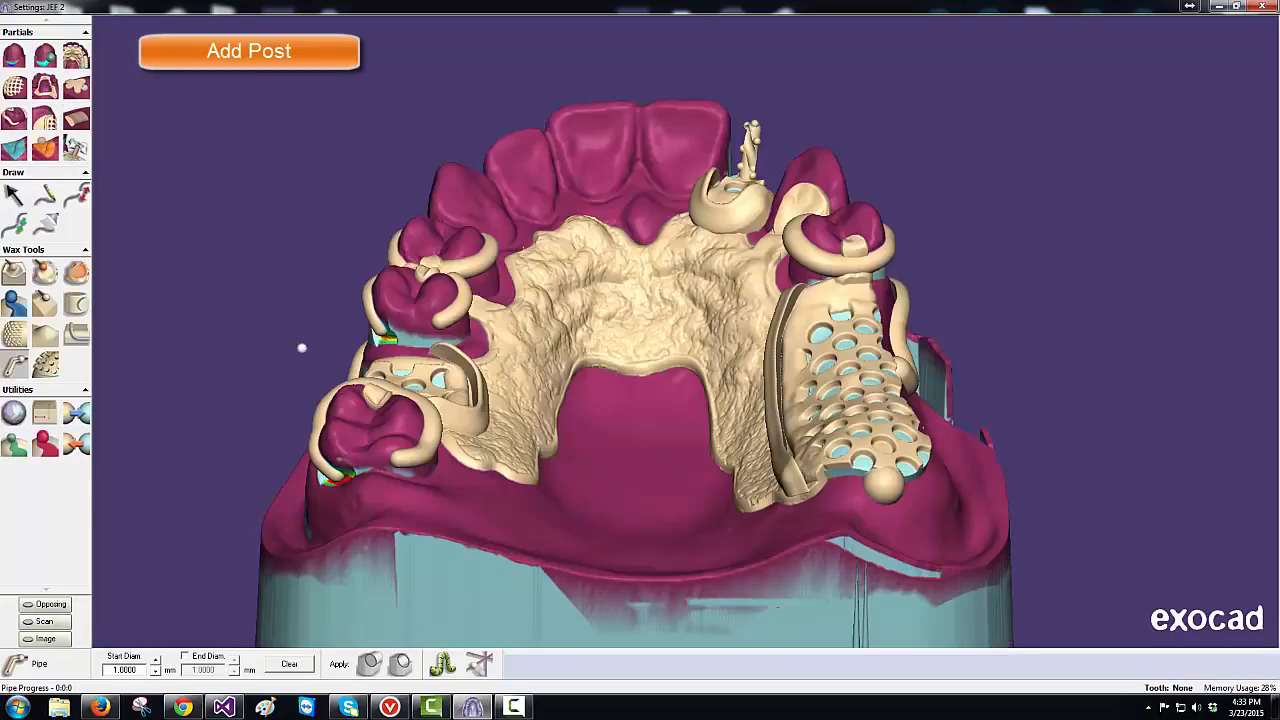
- With the Smooth wax tool, raise the Smooth Level while inspecting the palate and front teeth
click(53, 280)
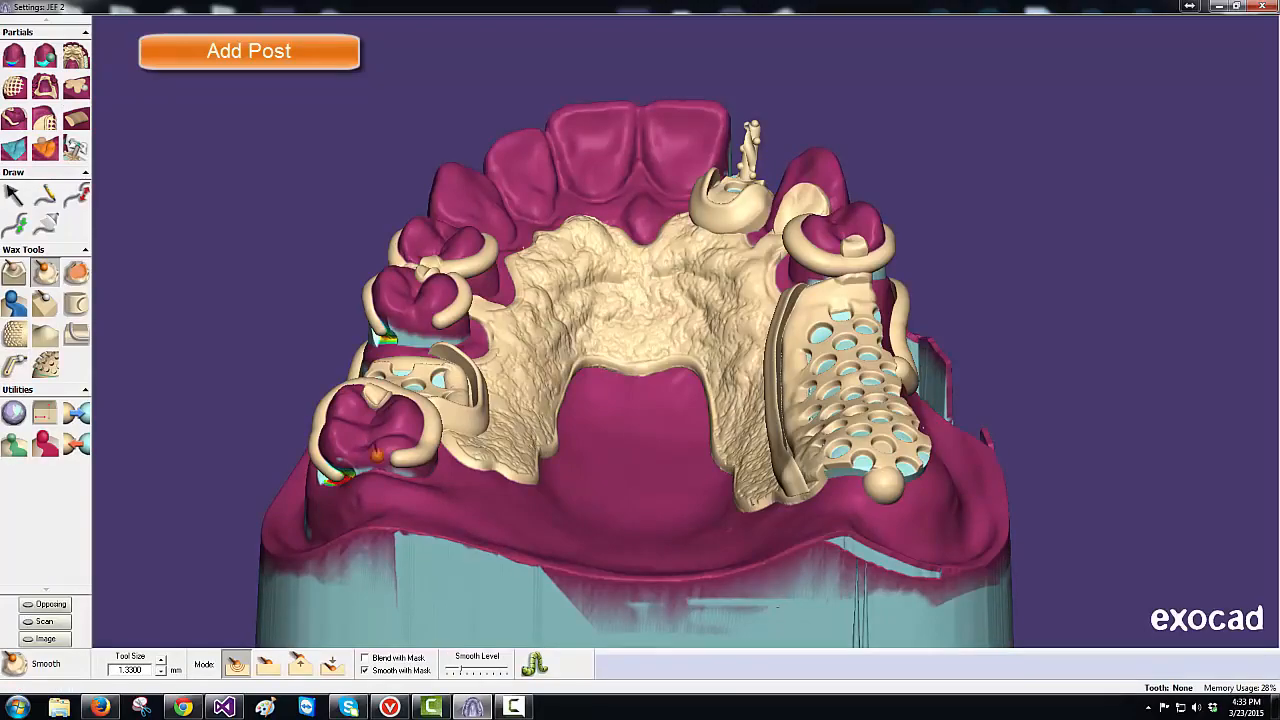
right_drag(512, 502, 506, 503)
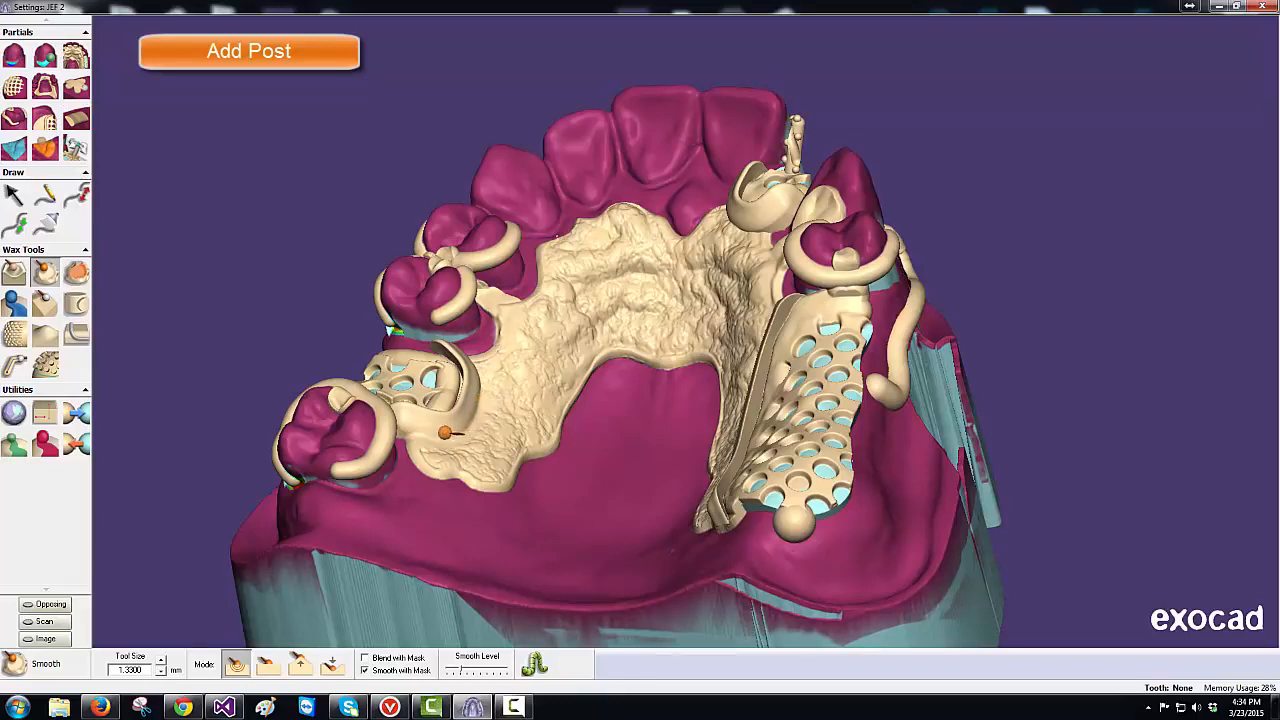
right_drag(612, 511, 624, 515)
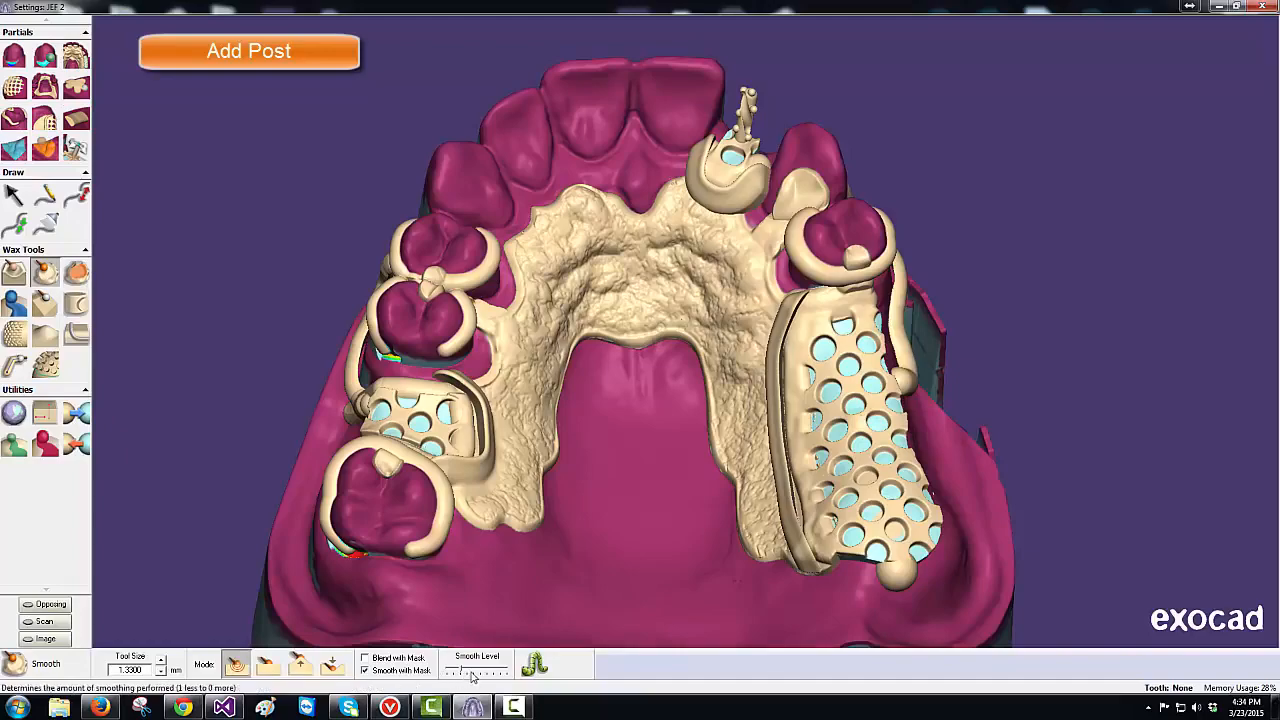
drag(470, 674, 502, 674)
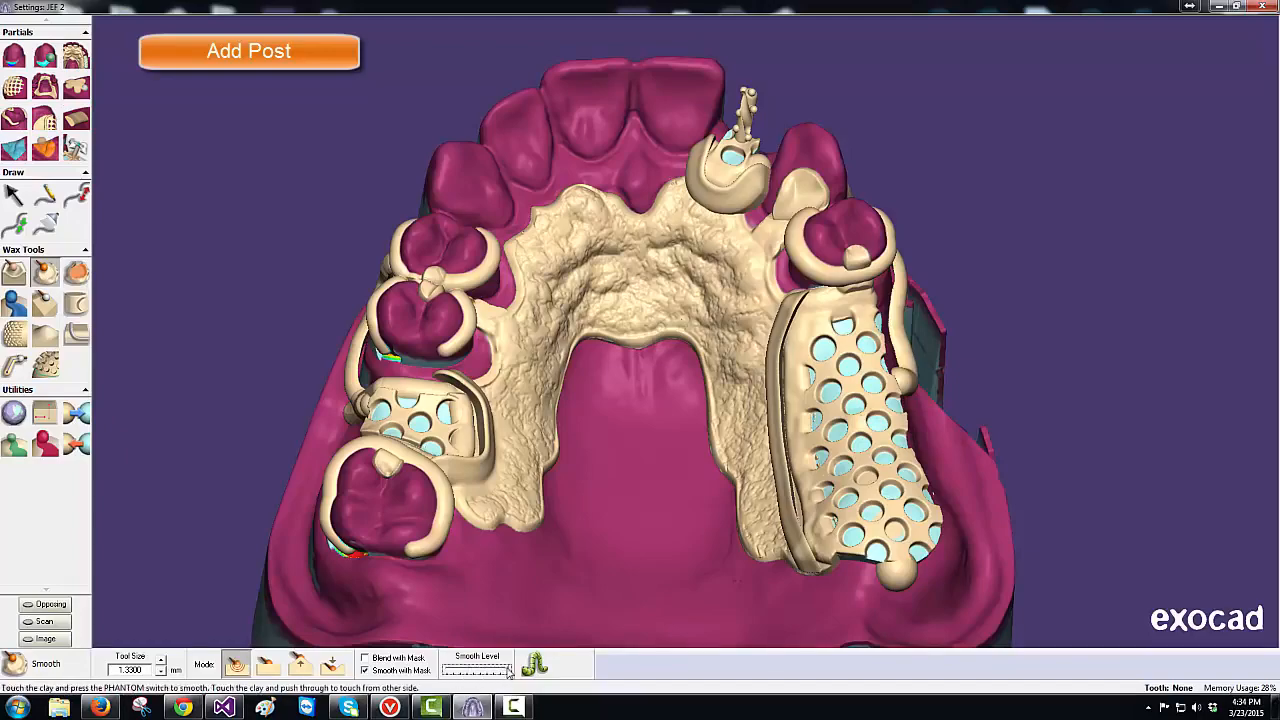
middle_drag(518, 198, 518, 197)
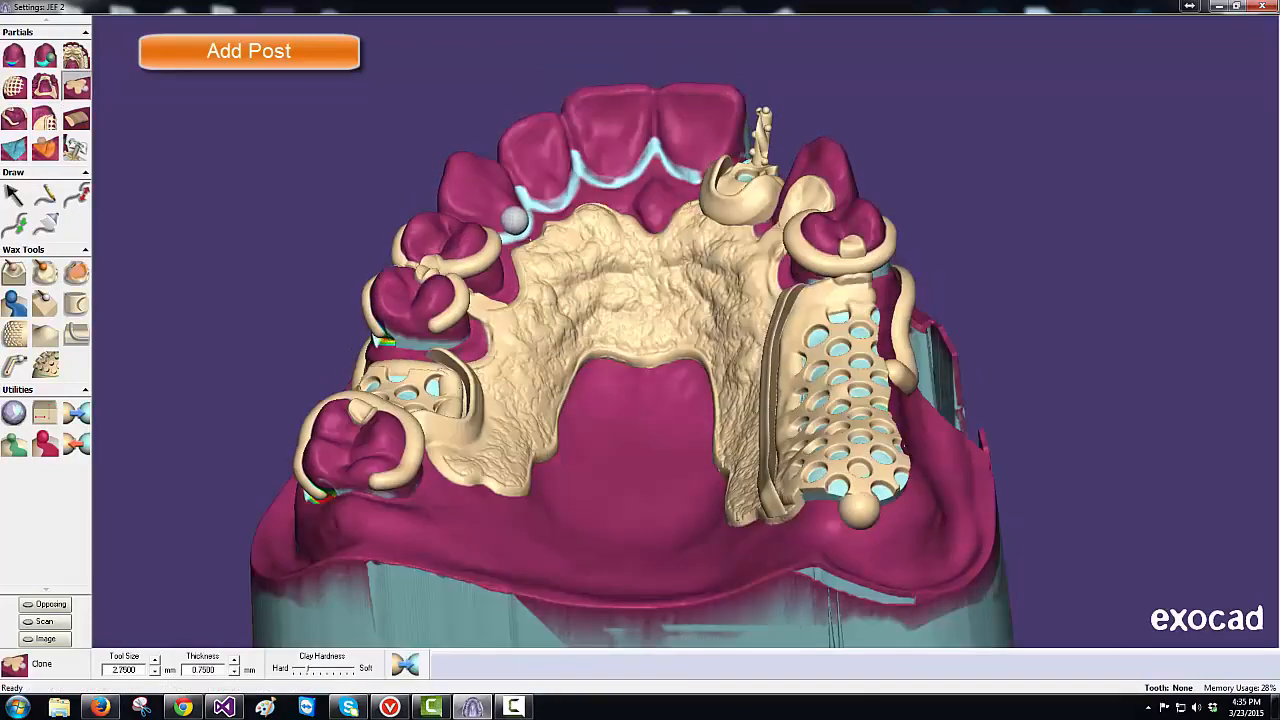
- Clone wax over the inner surfaces of the front teeth, filling the gaps with an enlarged brush
key(plus)
key(plus)
key(plus)
key(plus)
mouse_move(487, 201)
mouse_down()
mouse_move(518, 236)
mouse_move(487, 205)
mouse_up()
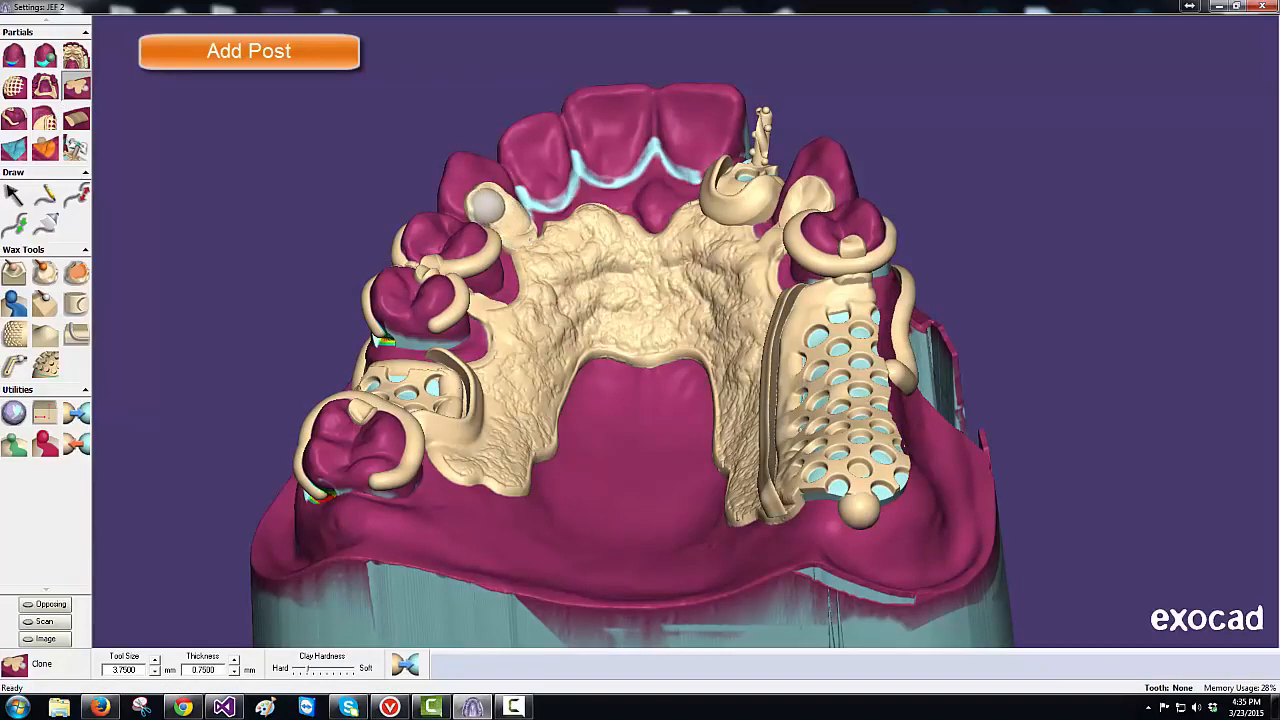
key(plus)
key(plus)
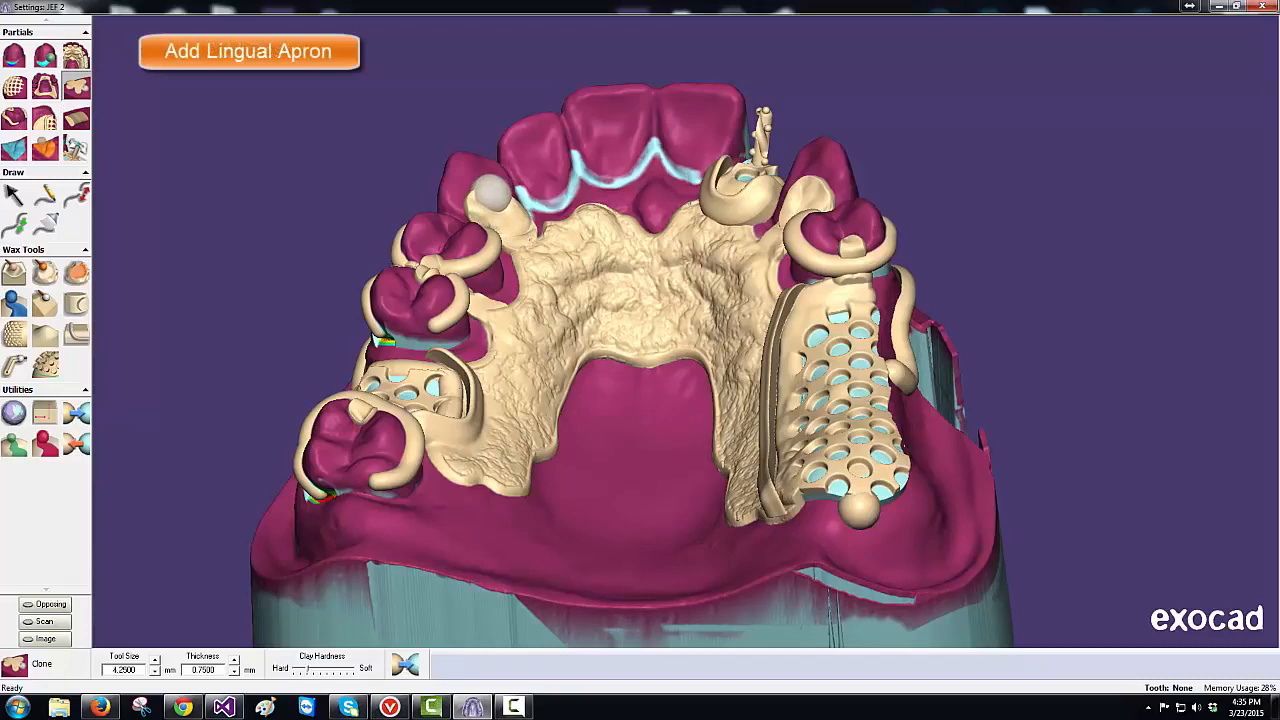
key(plus)
mouse_move(493, 193)
mouse_down()
mouse_move(605, 152)
mouse_move(703, 146)
mouse_move(648, 222)
mouse_move(588, 200)
mouse_move(541, 226)
mouse_move(545, 202)
mouse_move(568, 190)
mouse_up()
key(minus)
key(minus)
mouse_move(614, 178)
mouse_down()
mouse_move(645, 182)
mouse_move(635, 192)
mouse_move(690, 188)
mouse_up()
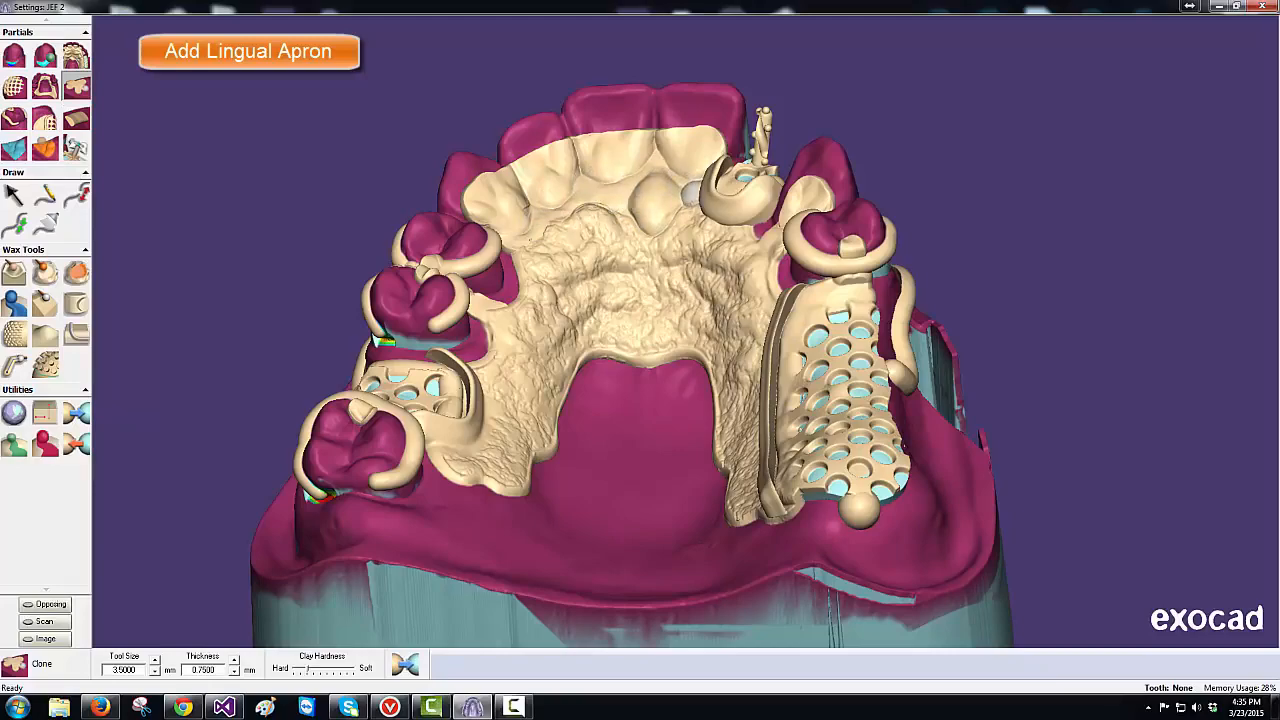
middle_drag(660, 271, 667, 268)
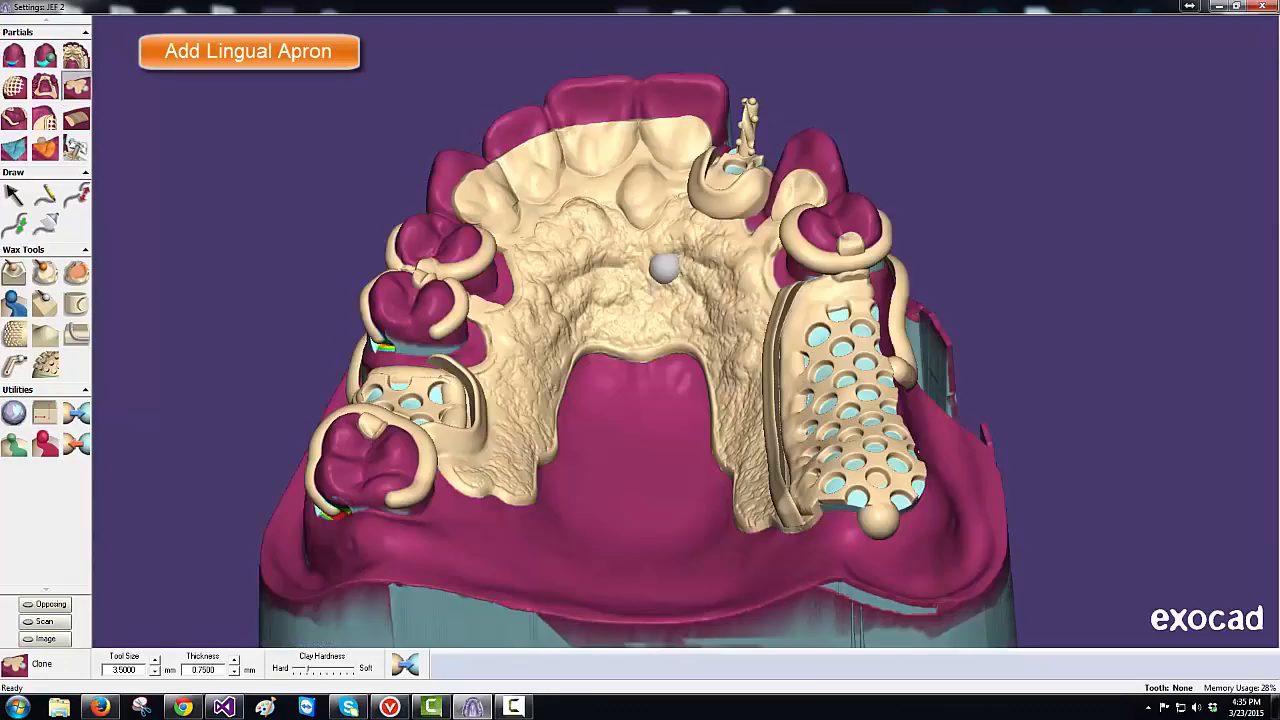
- With a wider Smudge area of influence, push the apron wax back off the tooth edges
click(16, 273)
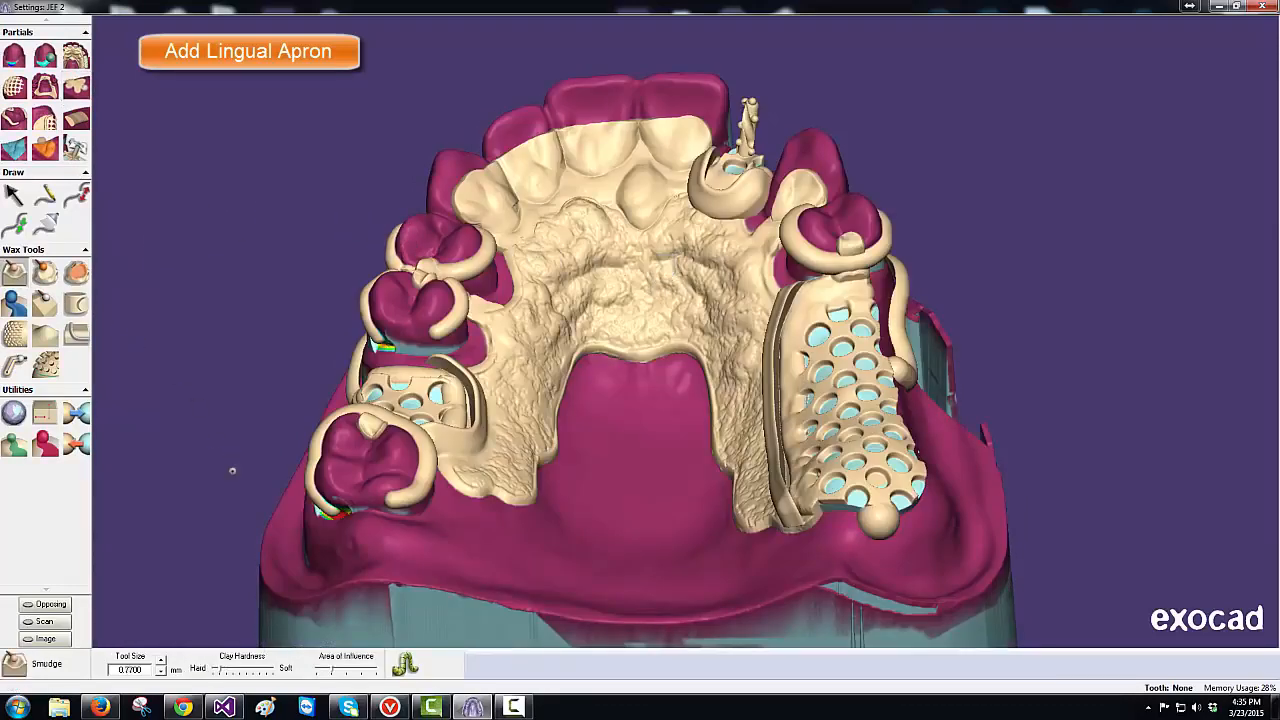
drag(334, 673, 353, 673)
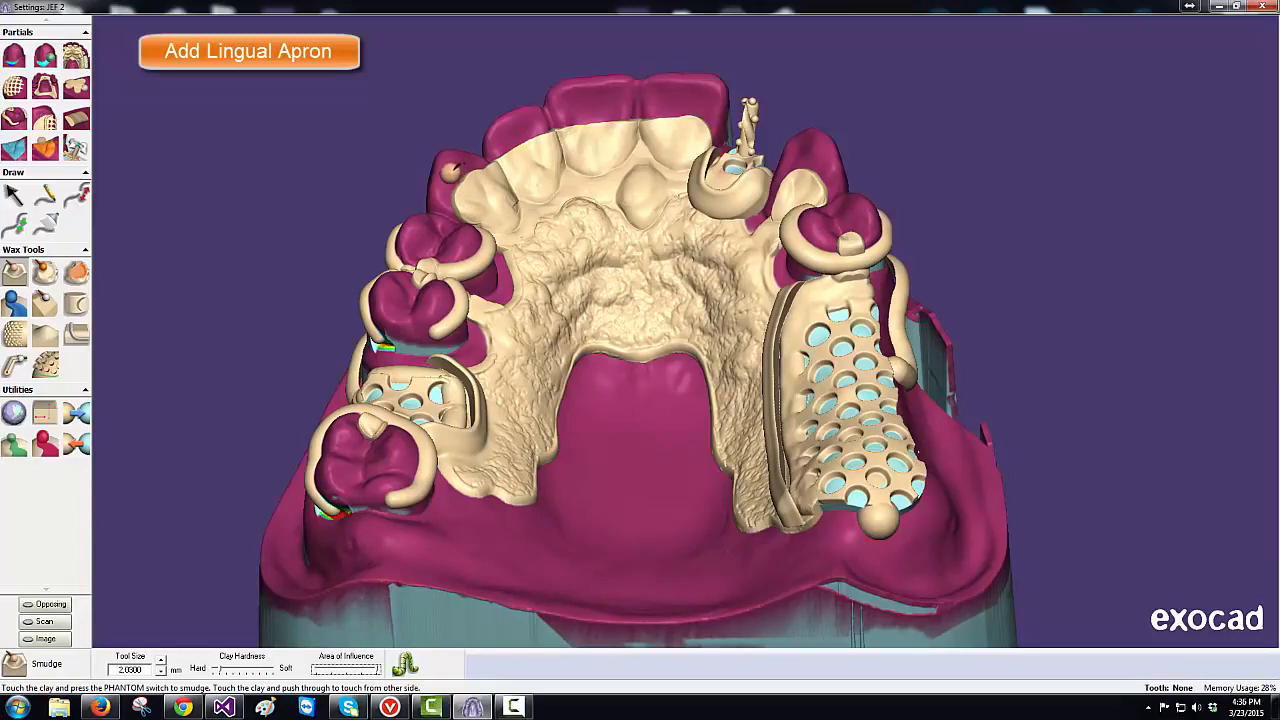
ctrl+scroll(447, 171, up, 3)
mouse_move(447, 171)
mouse_down()
mouse_move(470, 178)
mouse_move(482, 144)
mouse_move(532, 139)
mouse_move(569, 108)
mouse_move(590, 124)
mouse_move(690, 95)
mouse_move(660, 106)
mouse_move(709, 109)
mouse_up()
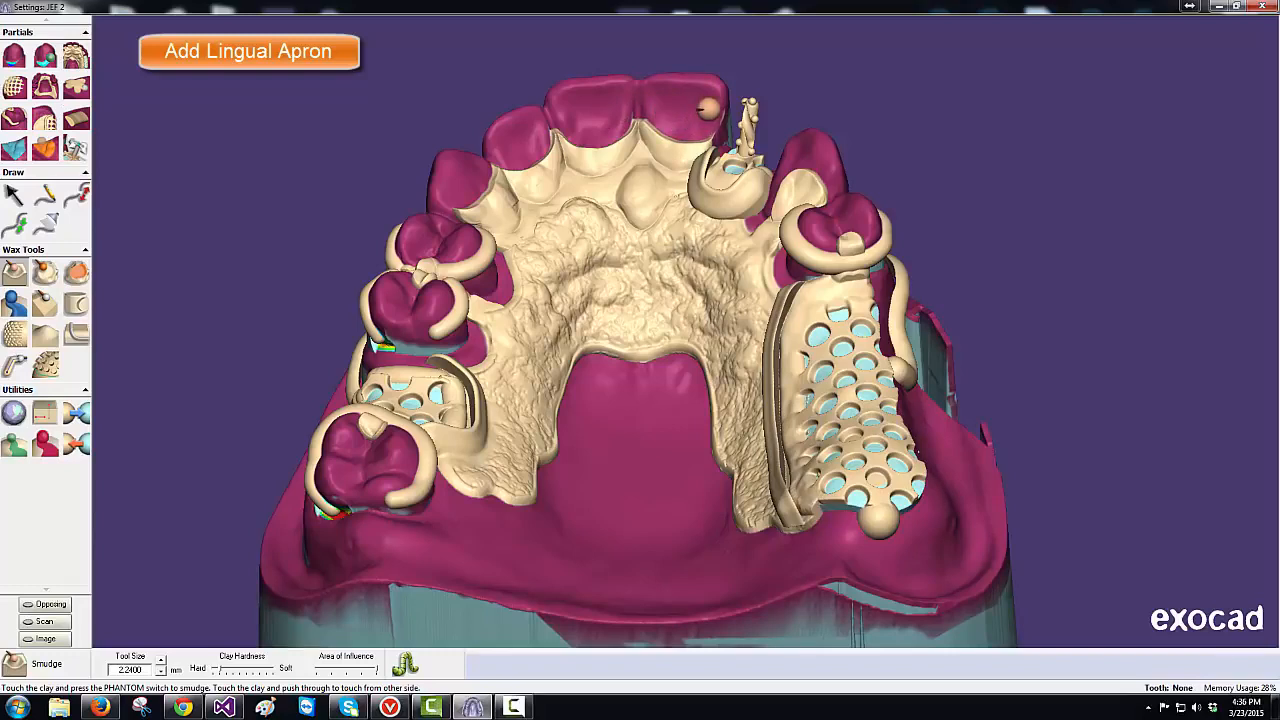
- Smooth the apron using a smaller brush in the second smoothing mode
click(44, 272)
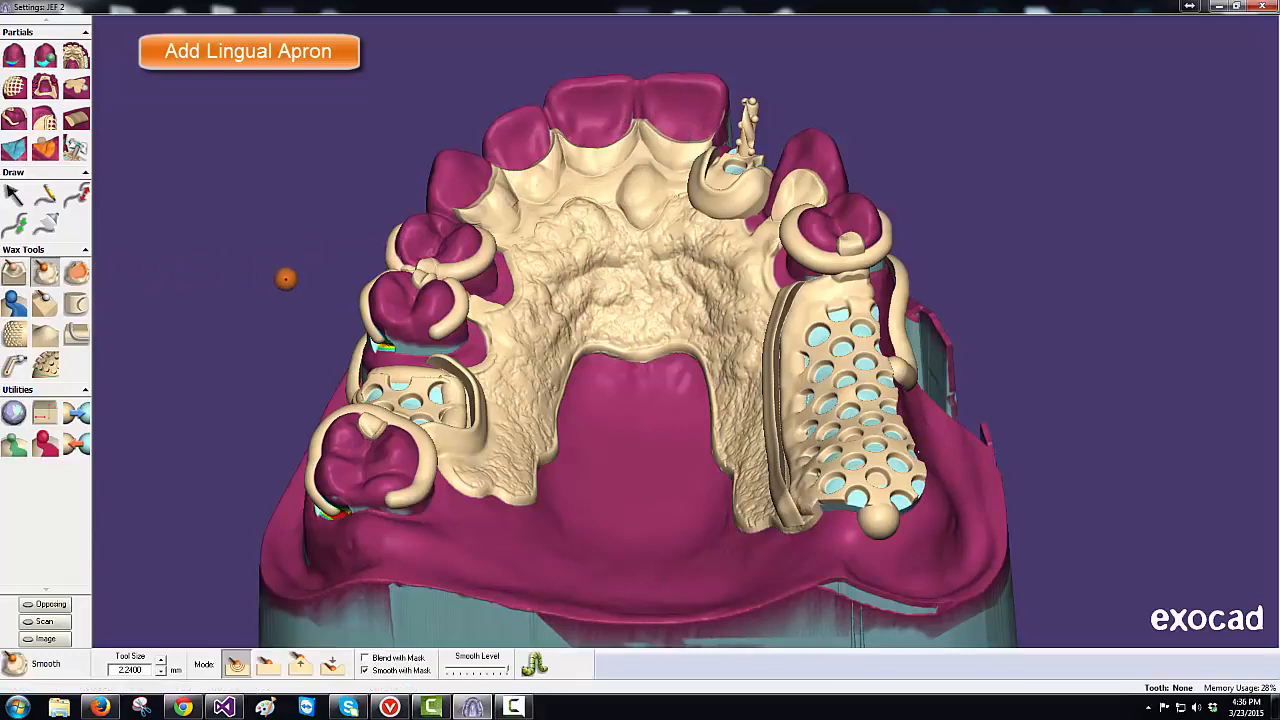
key(minus)
key(minus)
key(minus)
key(minus)
key(minus)
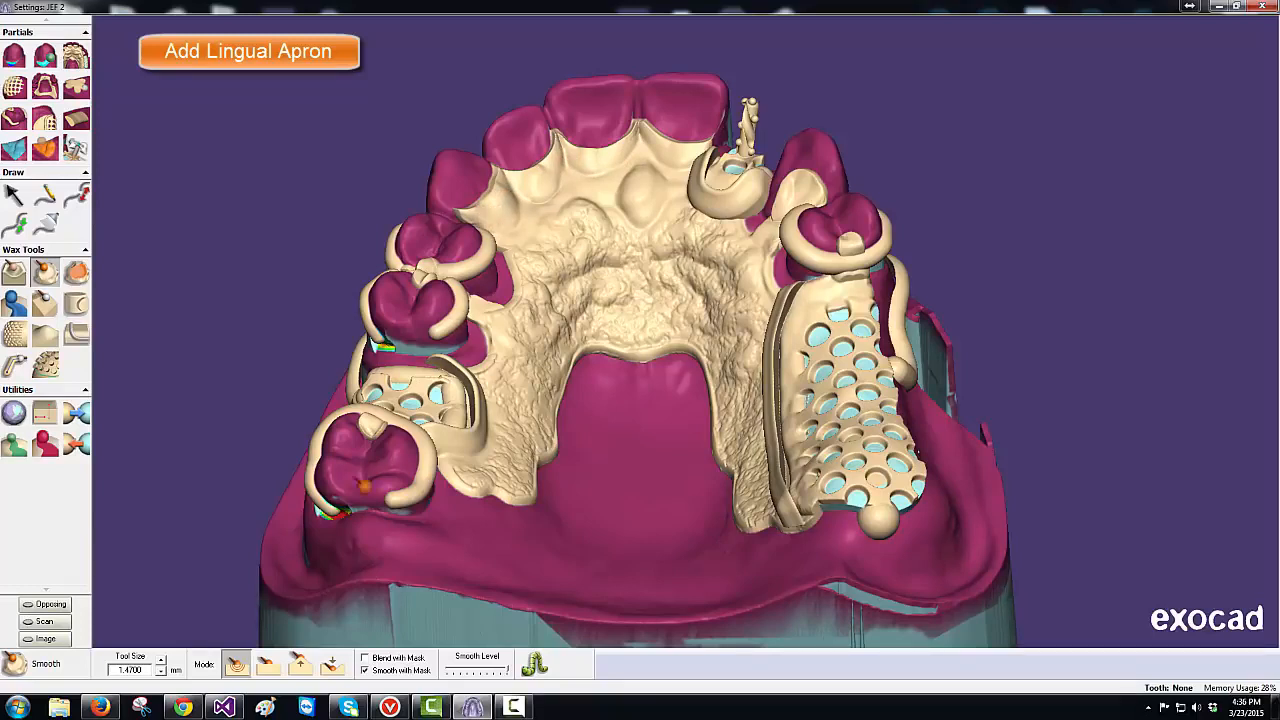
click(268, 667)
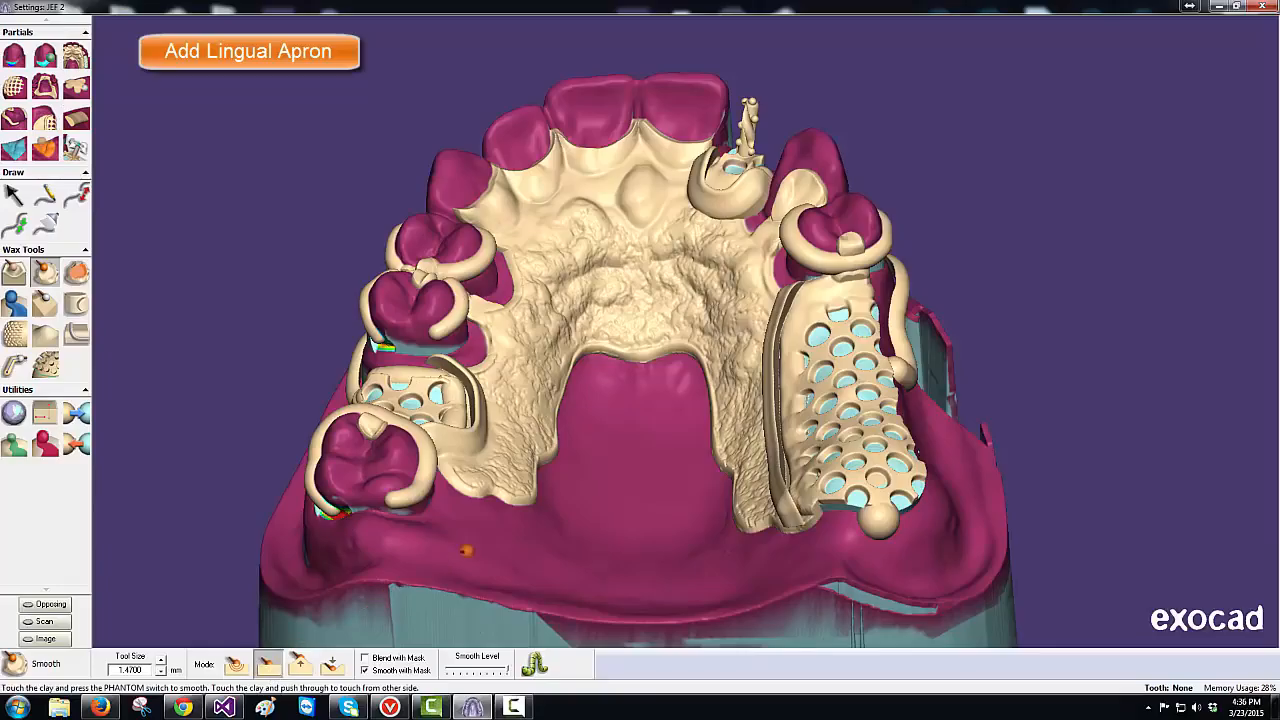
middle_drag(497, 523, 493, 515)
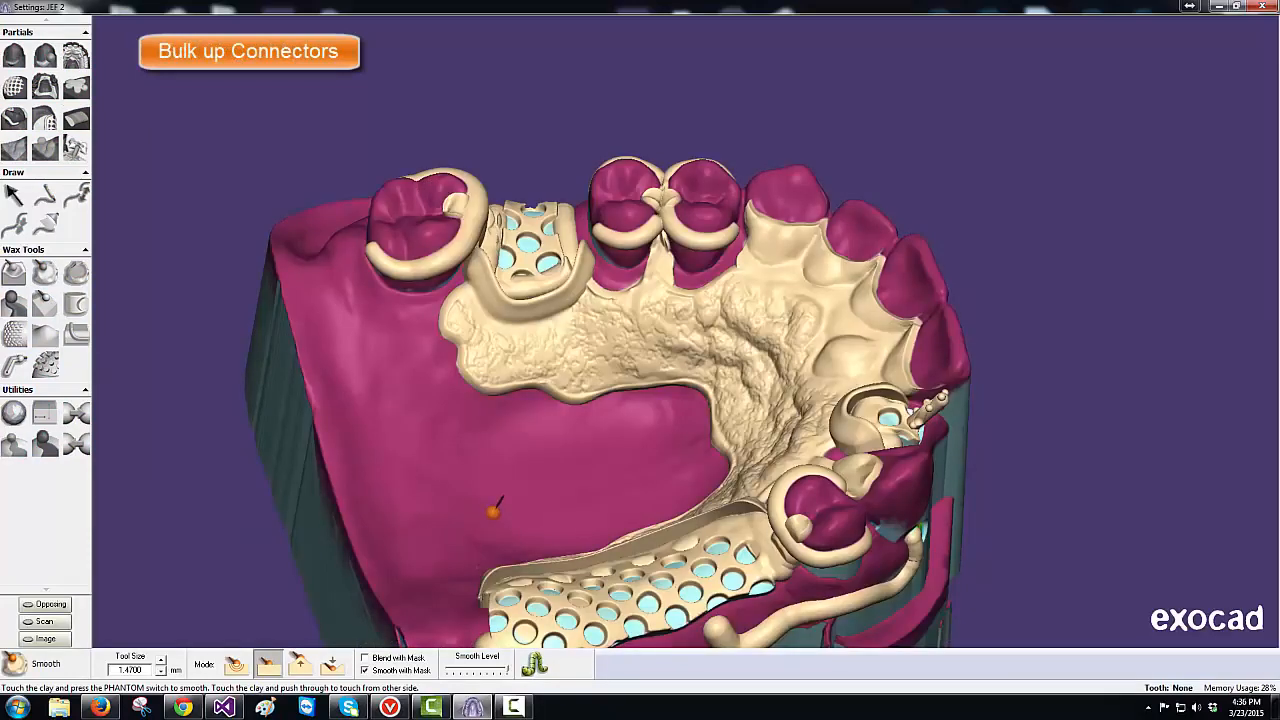
- Fill the connector between the two teeth in first smoothing mode, then smudge wax onto its base
click(237, 664)
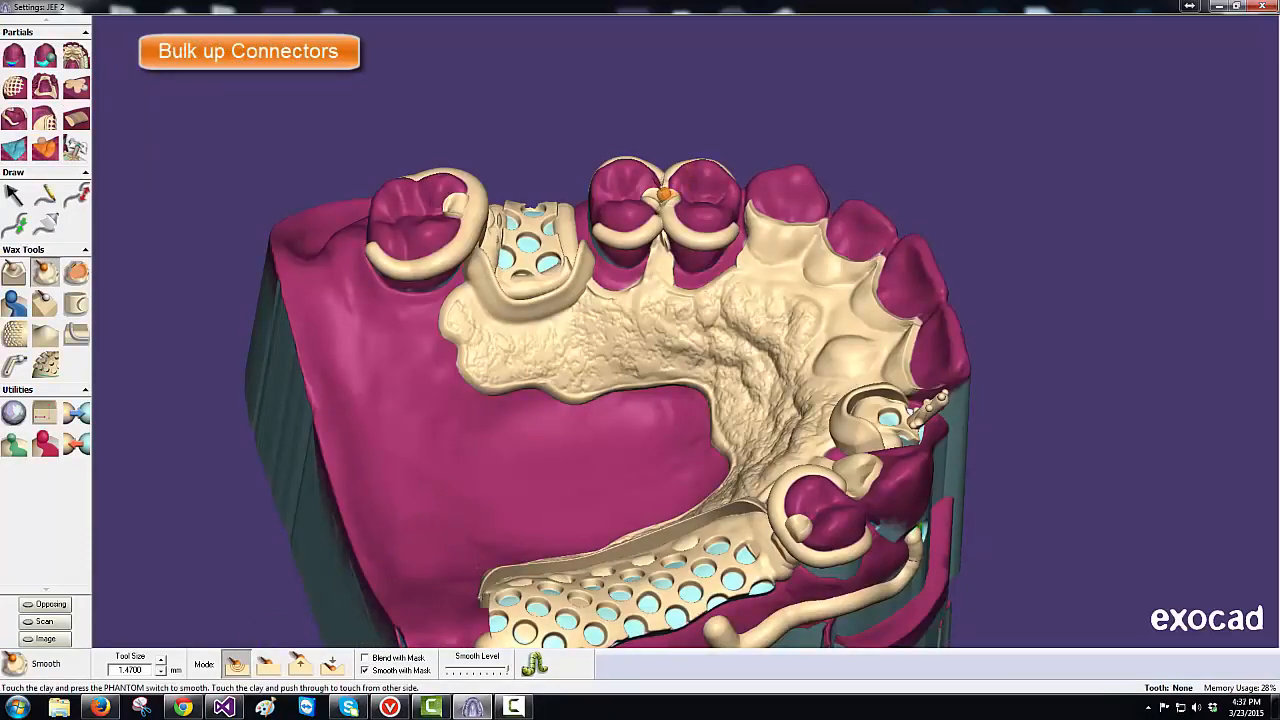
mouse_move(660, 198)
mouse_down()
mouse_move(658, 272)
mouse_move(645, 285)
mouse_move(663, 290)
mouse_up()
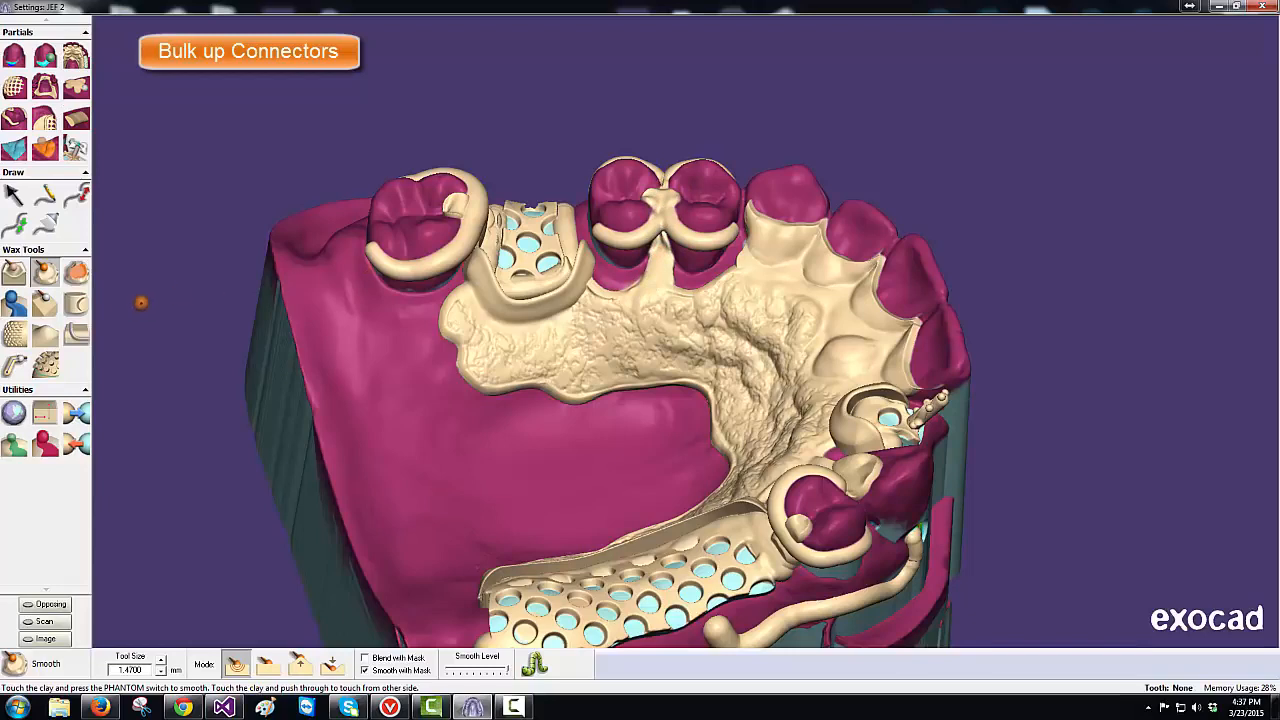
click(40, 278)
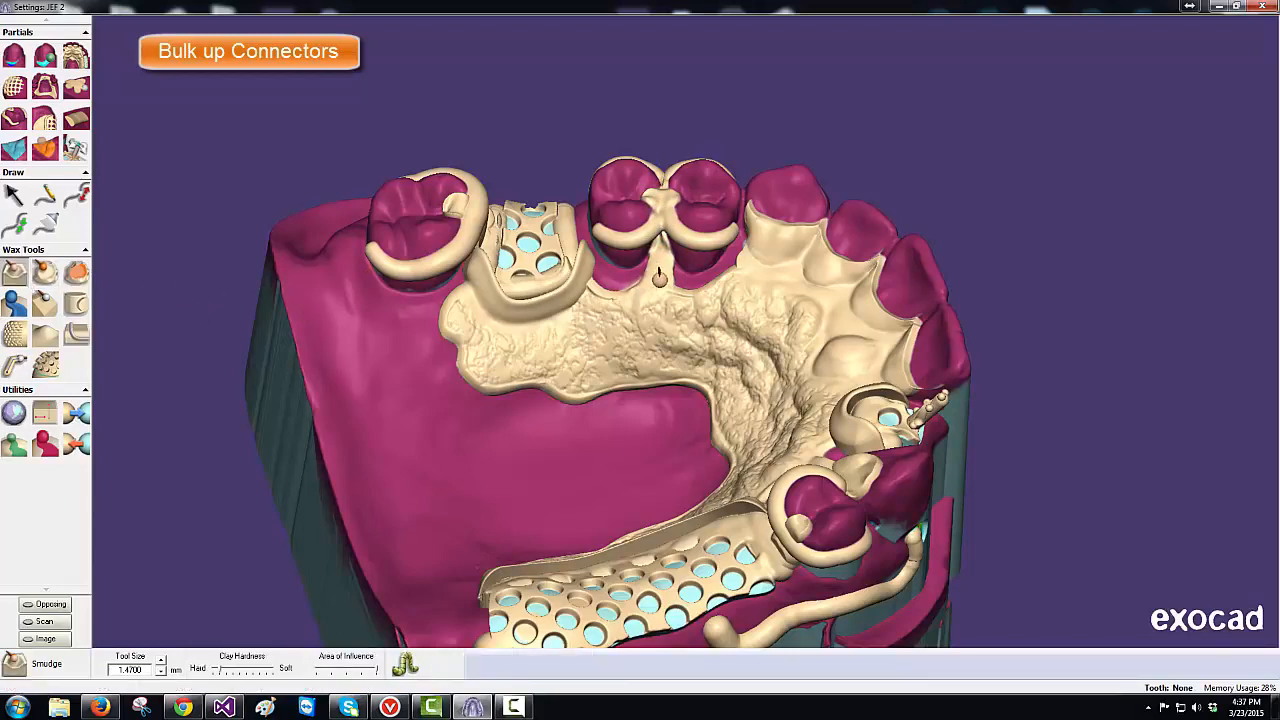
mouse_move(659, 277)
mouse_down()
mouse_move(650, 302)
mouse_move(530, 398)
mouse_up()
- With reduced Smudge area and smaller brush, pull wax down along the connector
click(347, 671)
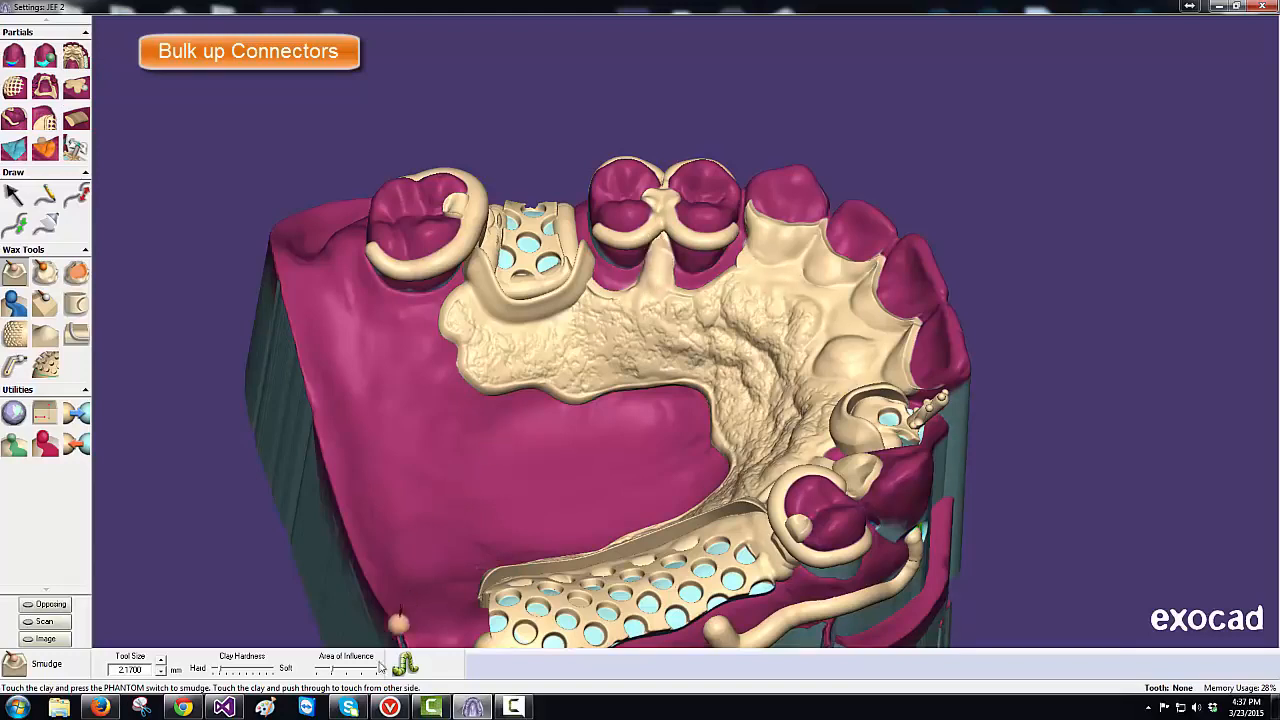
key(minus)
key(minus)
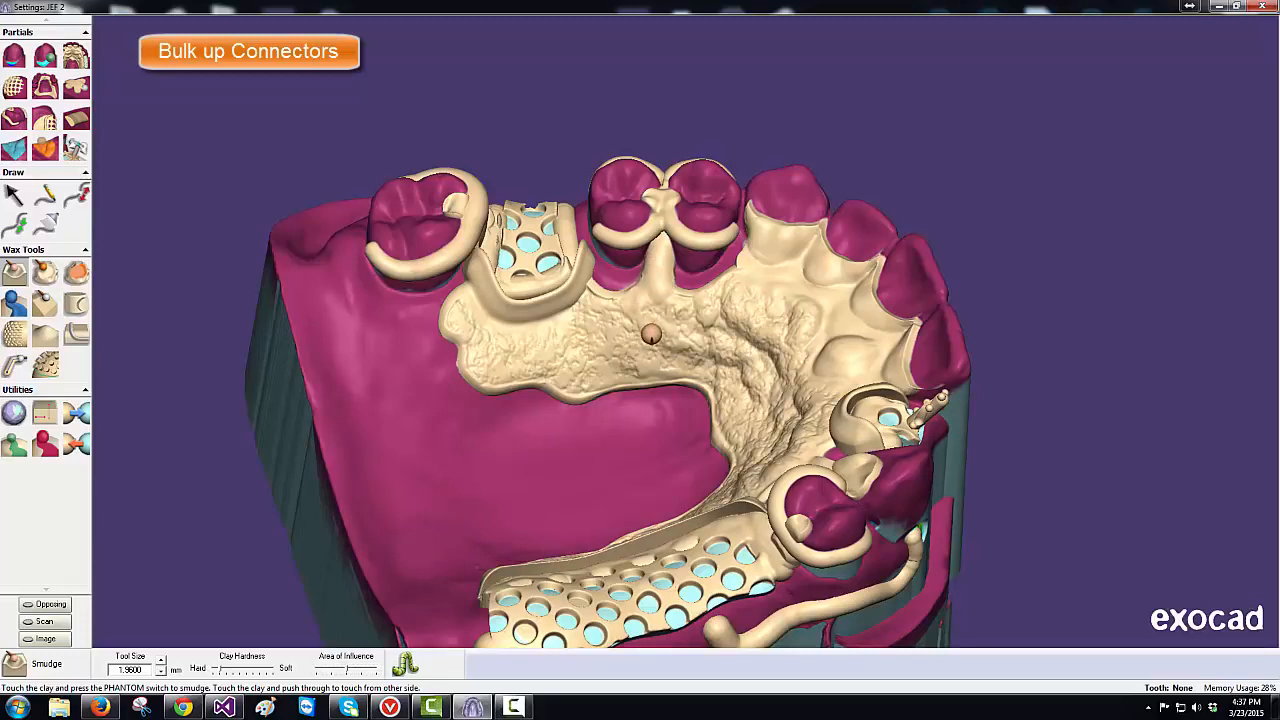
middle_drag(654, 340, 654, 347)
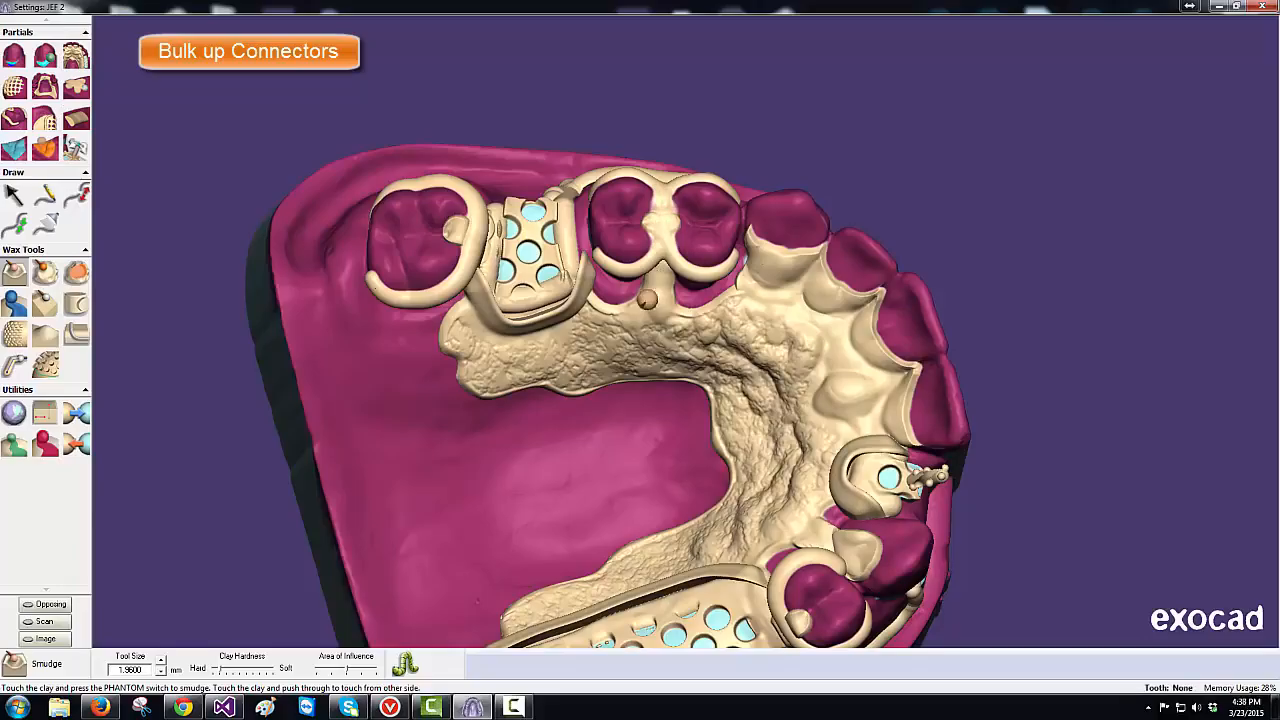
middle_drag(598, 411, 598, 405)
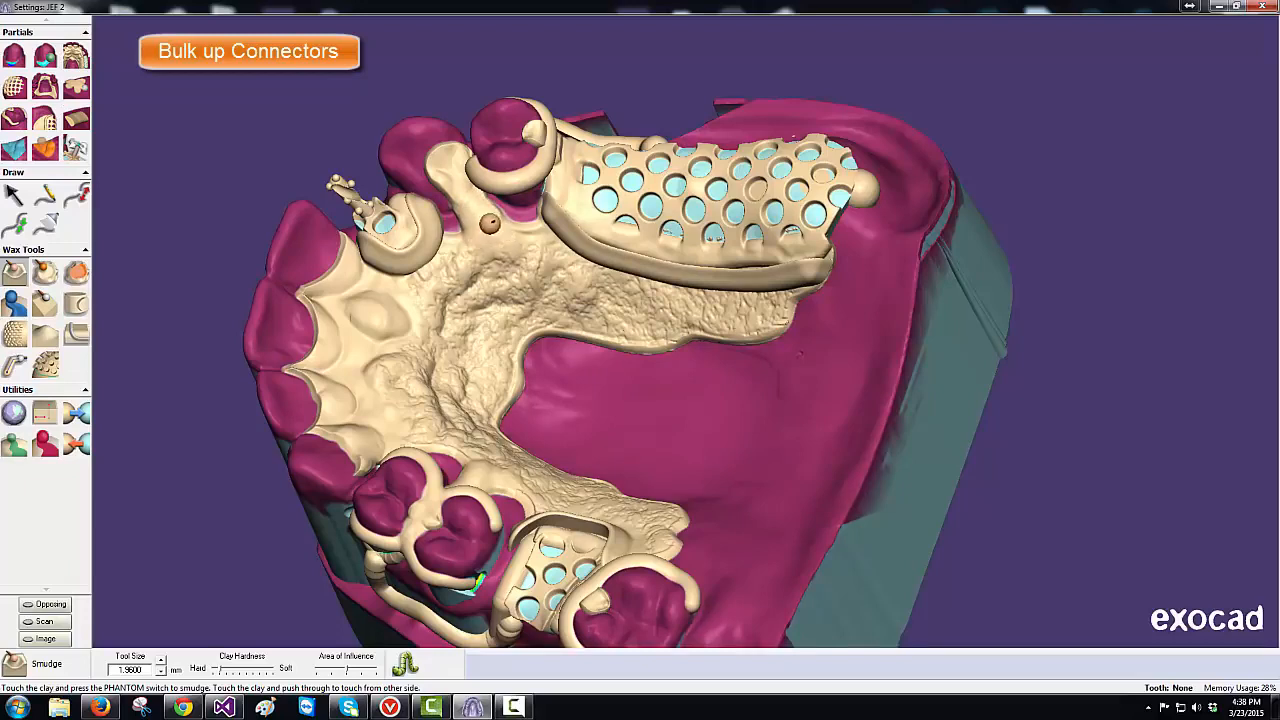
click(47, 279)
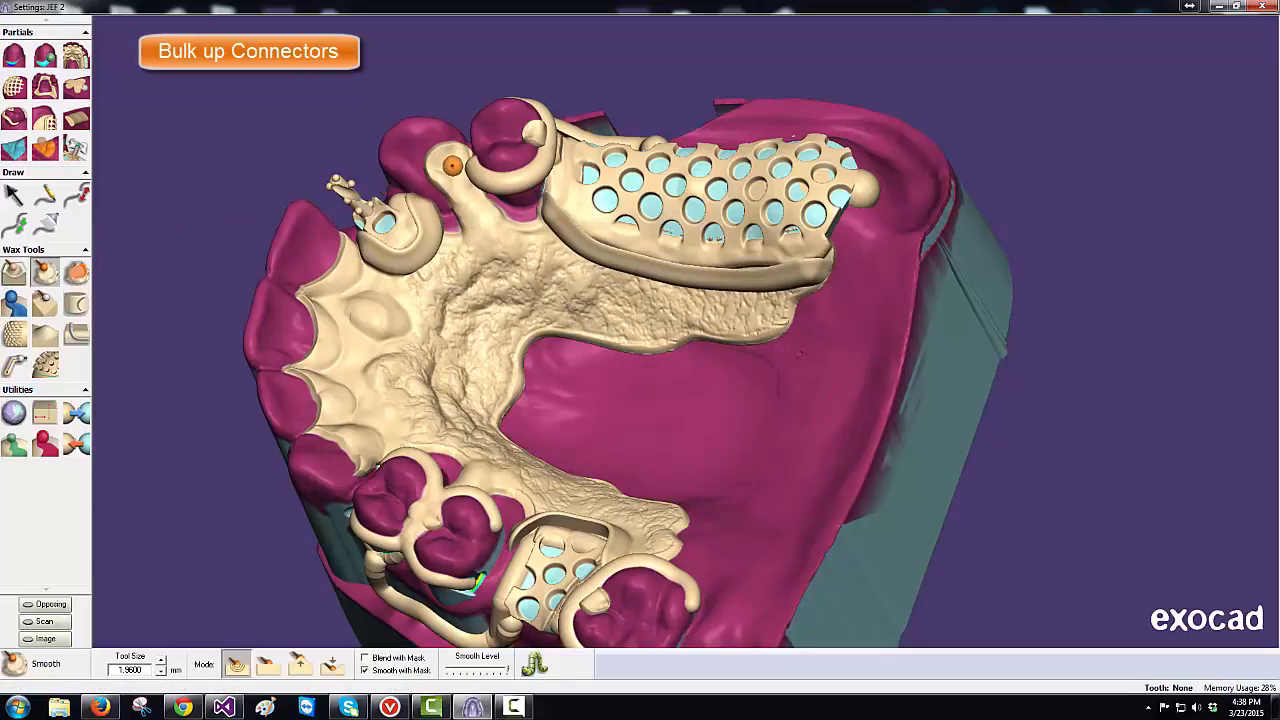
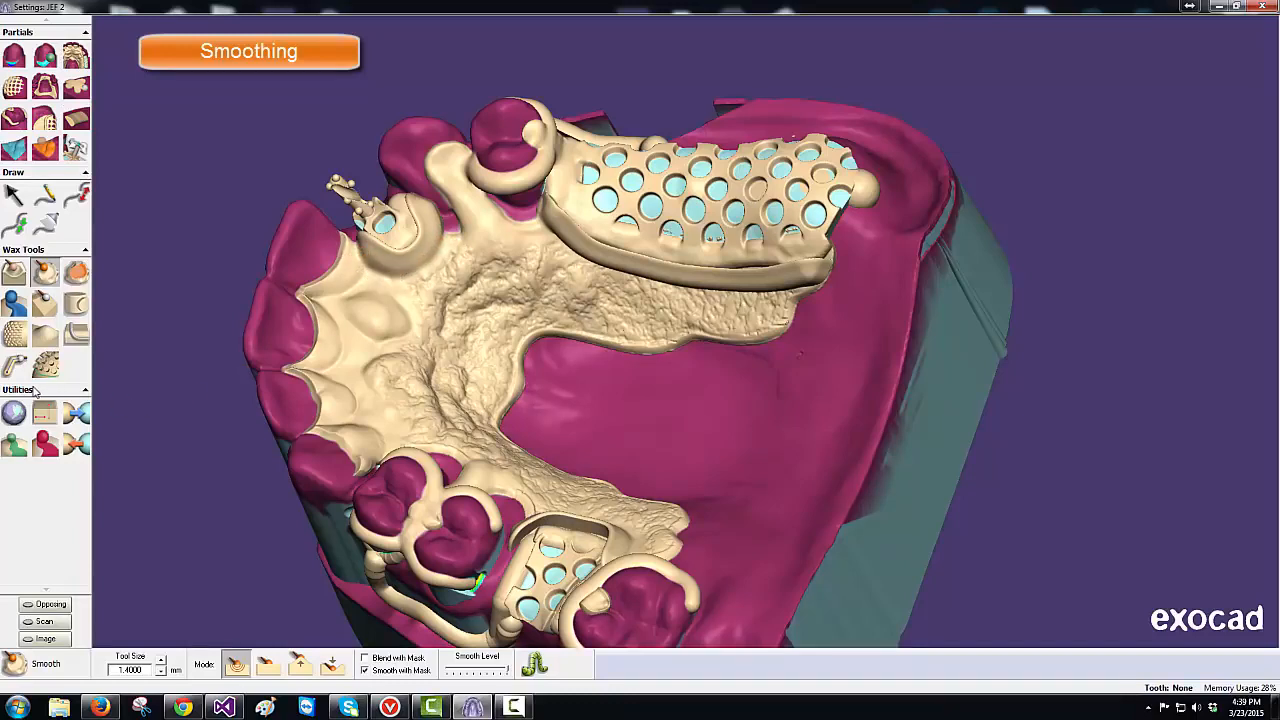
- Tug wax near the clasp with a reduced Tug diameter, then switch to Smudge at 1.4 mm
click(44, 336)
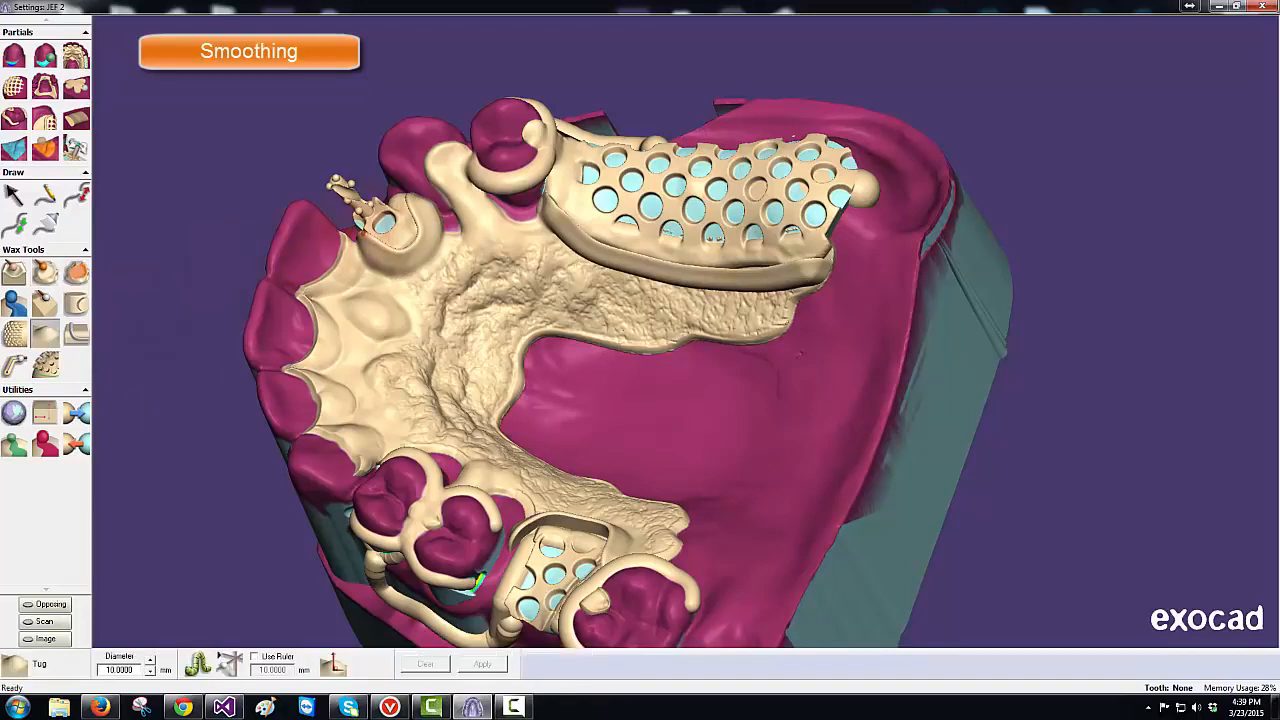
ctrl+scroll(362, 236, down, 7)
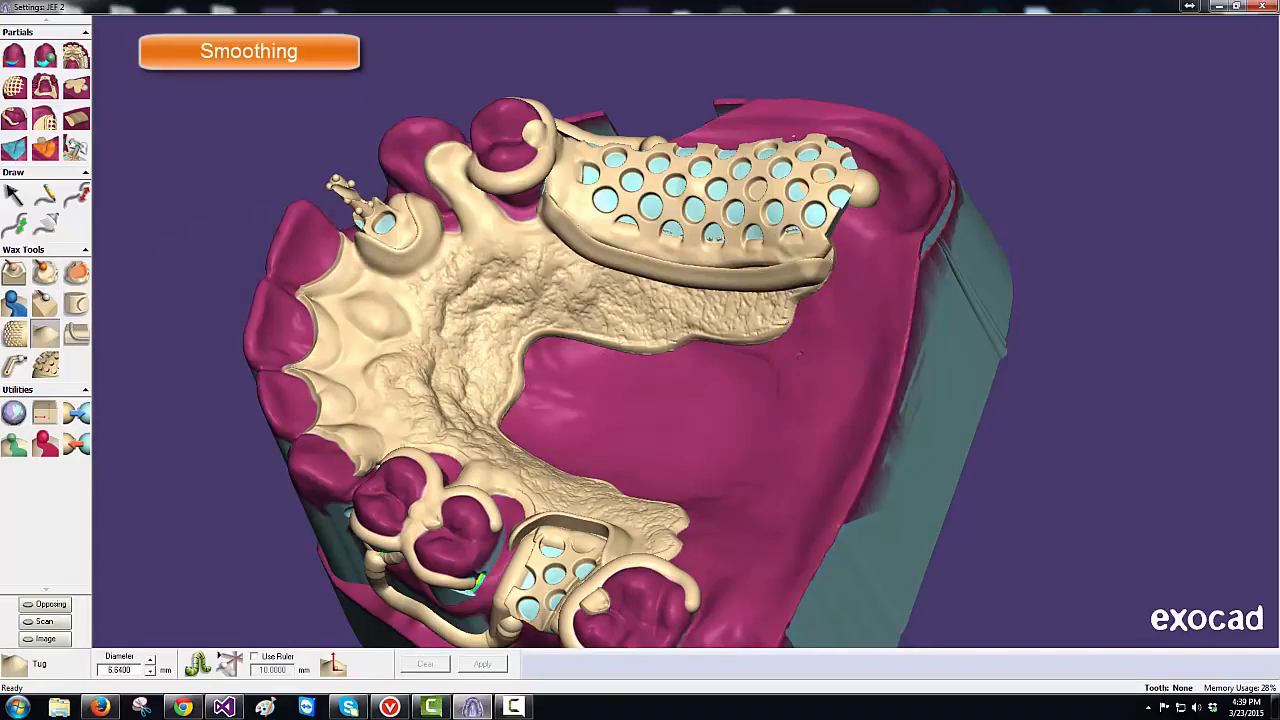
ctrl+scroll(362, 224, down, 4)
drag(362, 222, 364, 228)
click(40, 278)
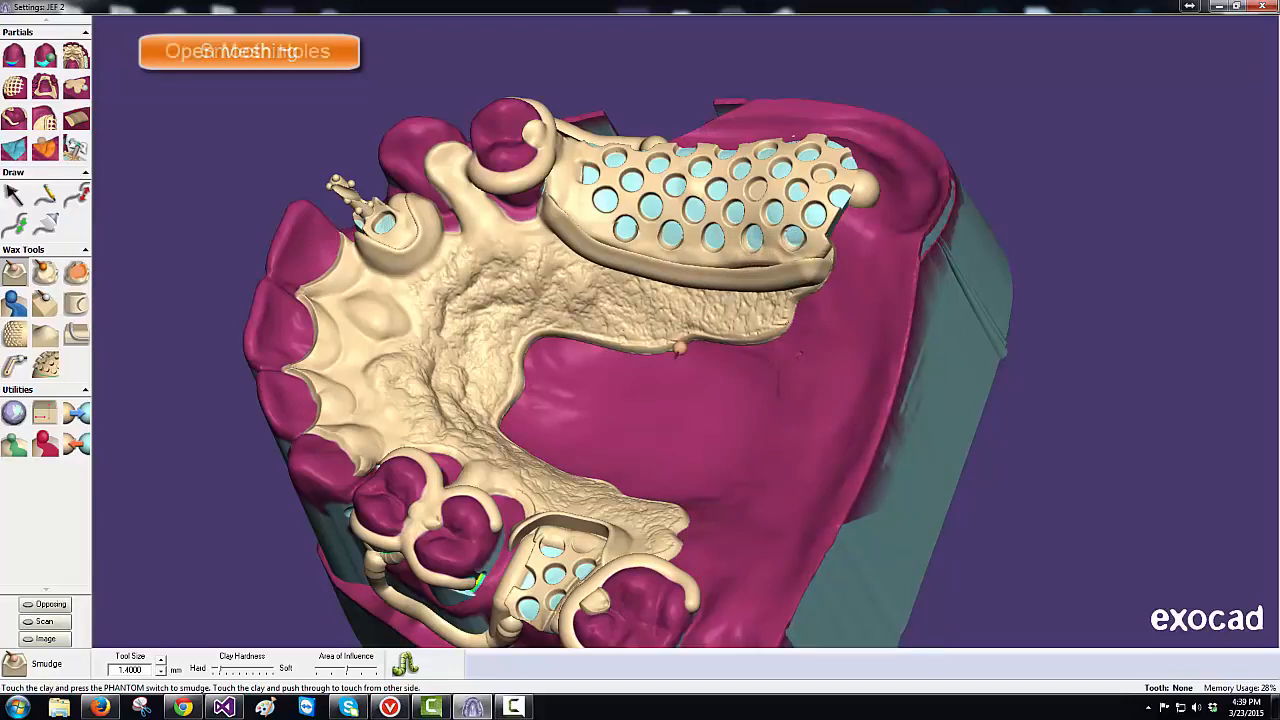
- Rotate the model to a side view and set the Smooth wax tool to its second mode
middle_drag(690, 361, 692, 363)
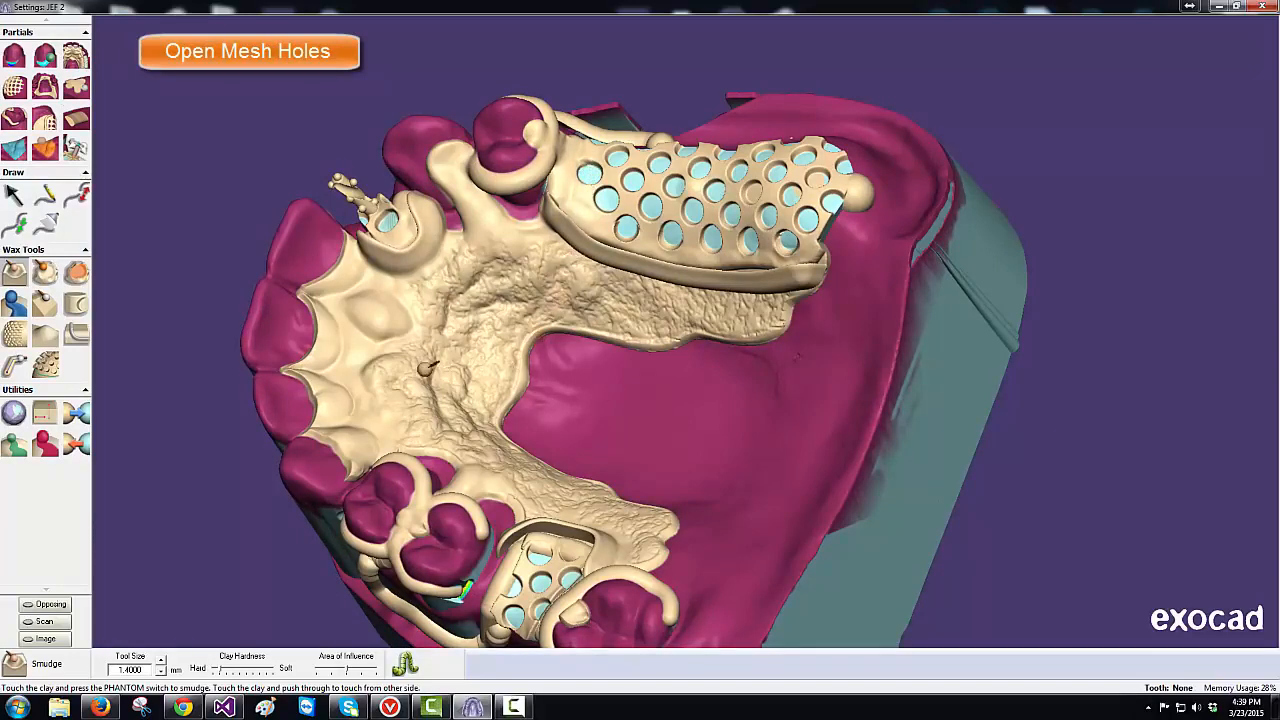
click(45, 273)
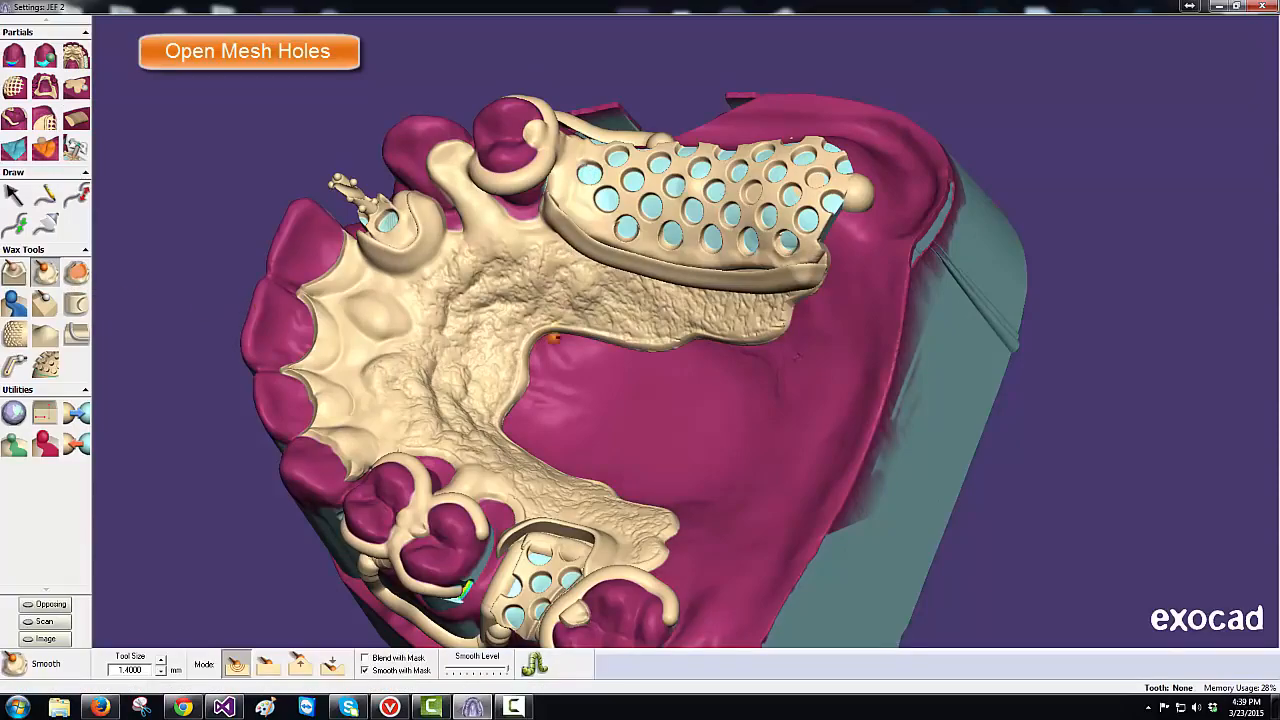
mouse_move(605, 340)
right_down()
mouse_move(590, 312)
mouse_move(612, 318)
mouse_move(605, 384)
right_up()
right_drag(605, 340, 605, 340)
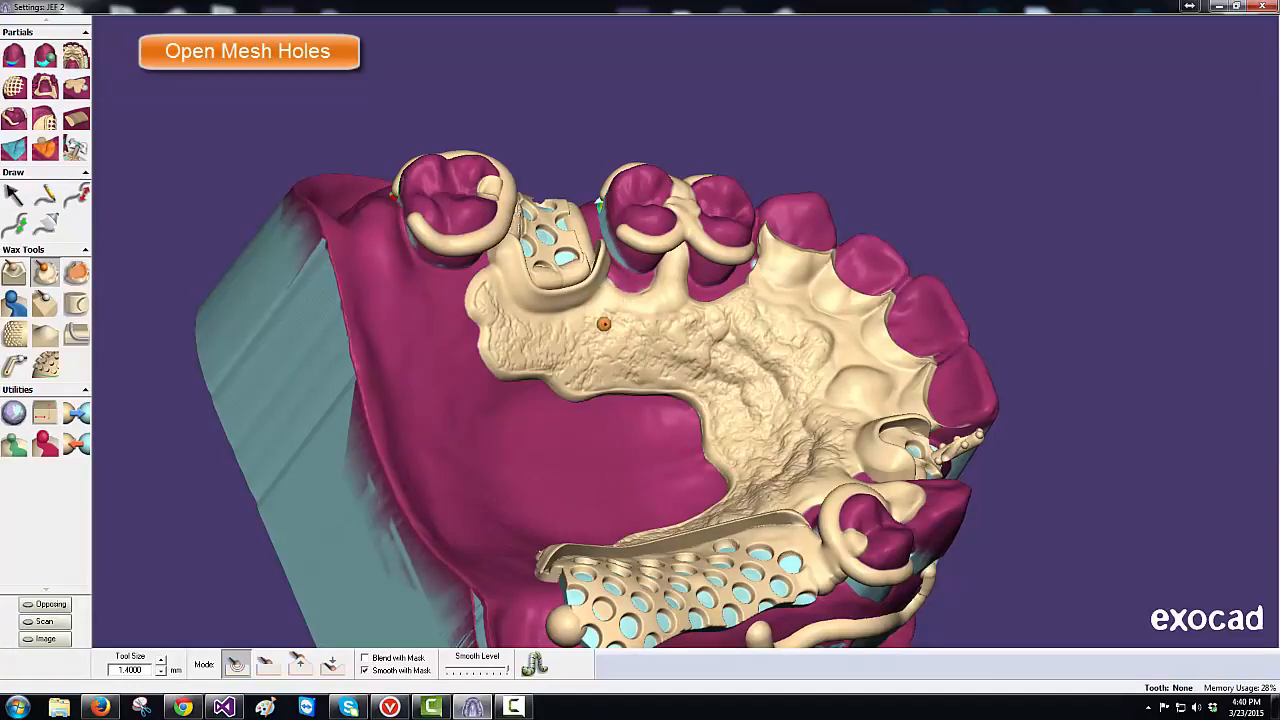
right_drag(603, 323, 592, 318)
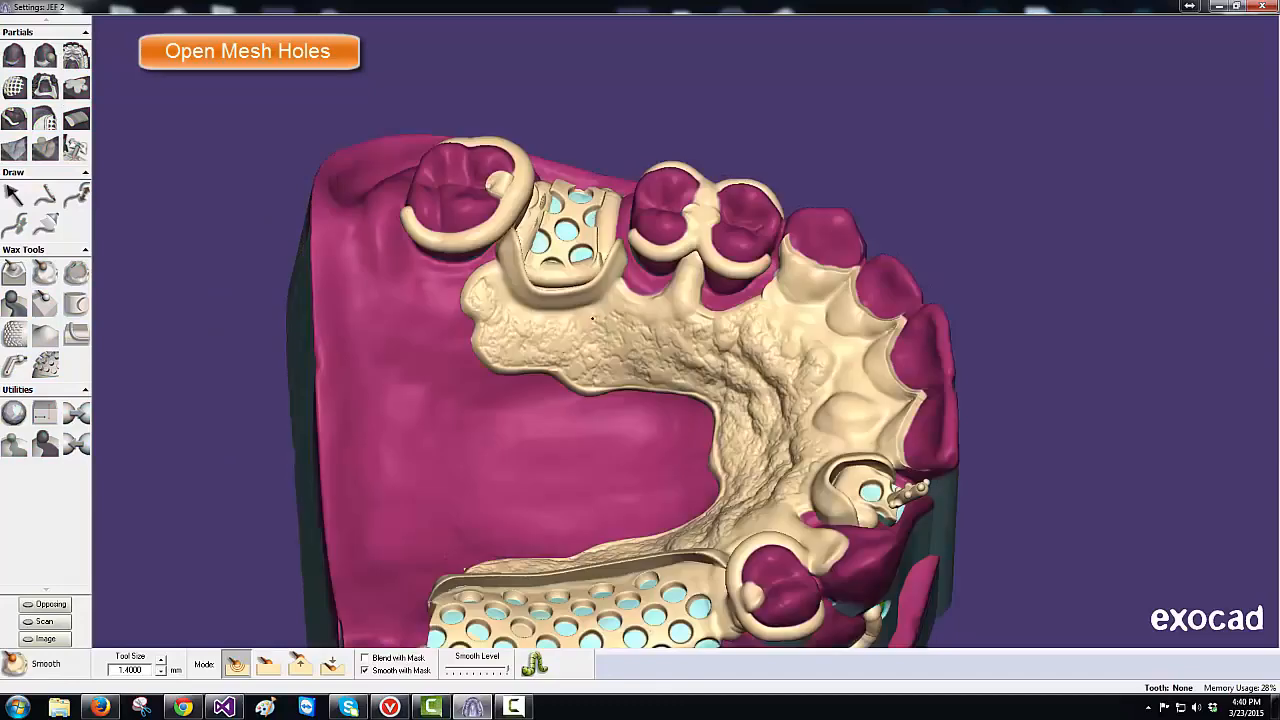
click(268, 666)
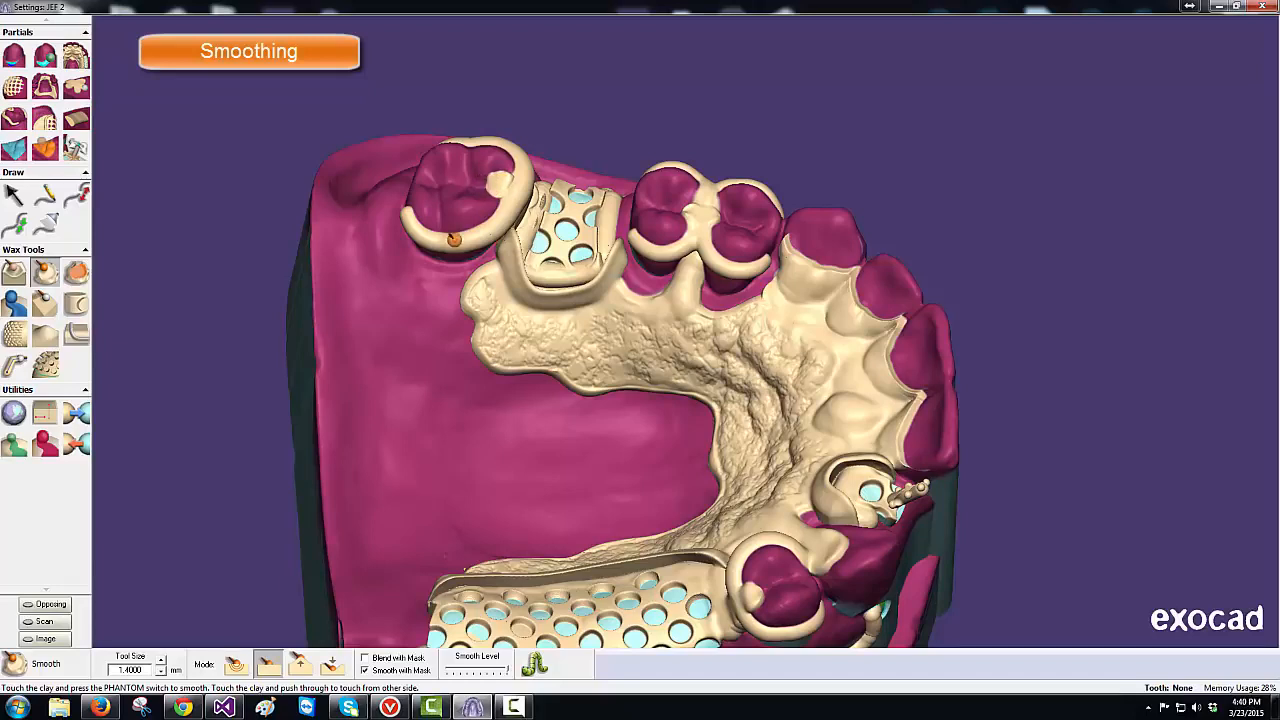
- Return smoothing to the first mode and pick the Smudge tool at 1.12 mm
click(238, 668)
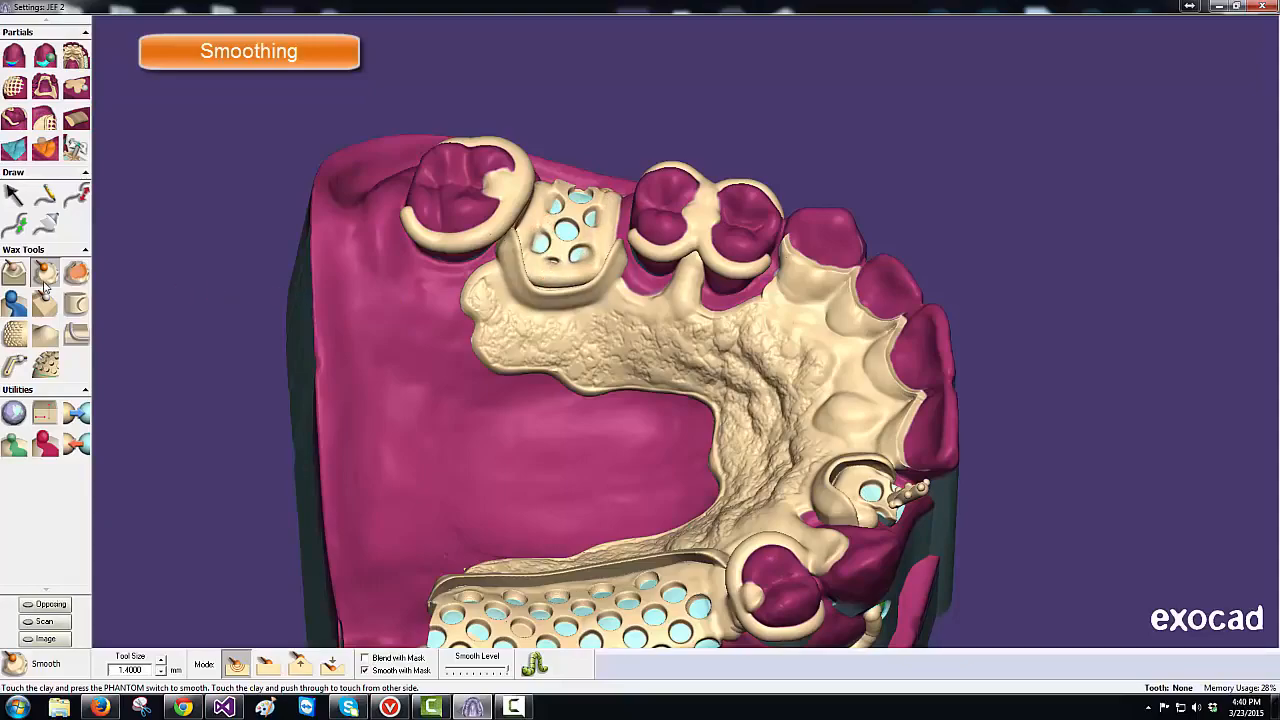
click(14, 272)
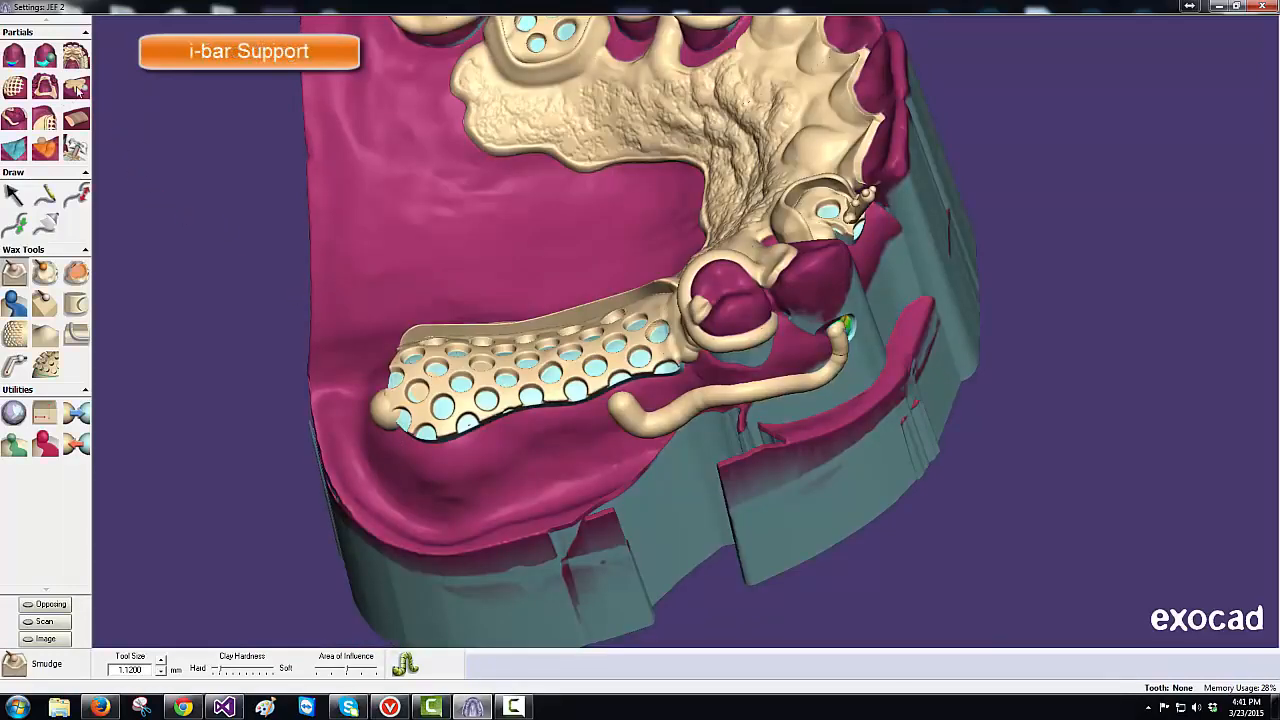
- Try the Clone tool, then settle on the Smooth wax tool at 0.91 mm
click(77, 88)
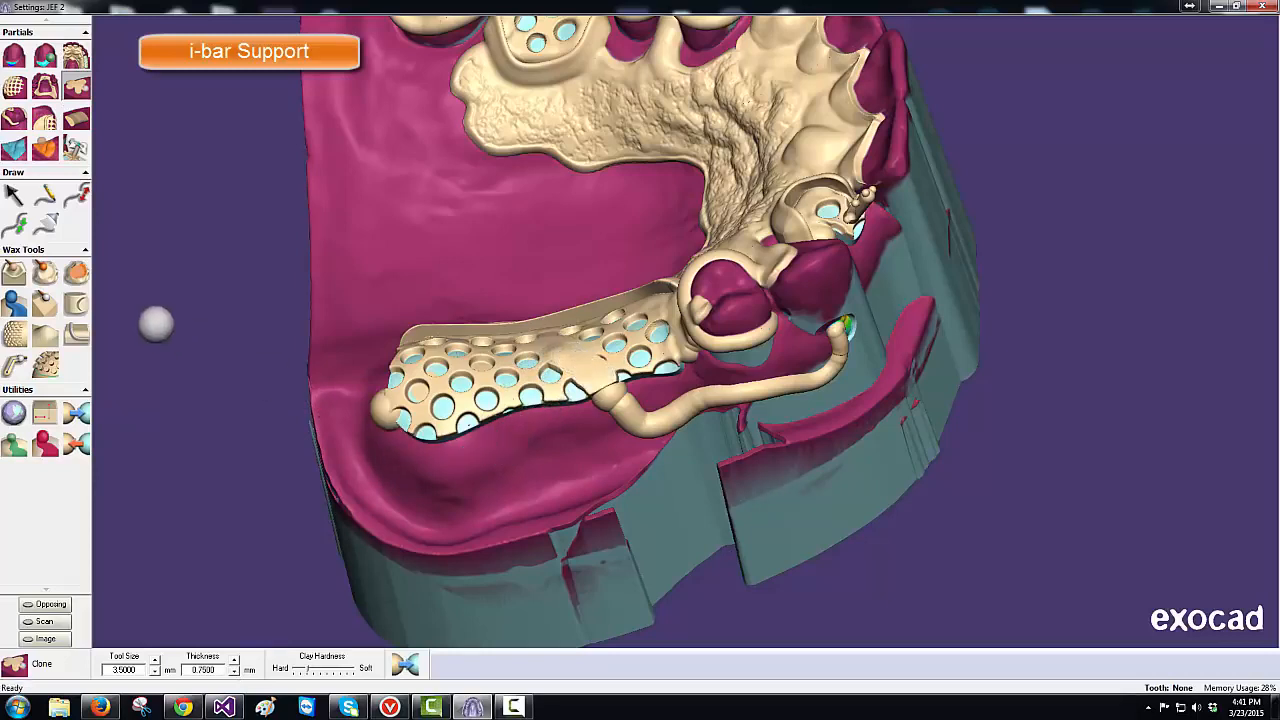
click(45, 272)
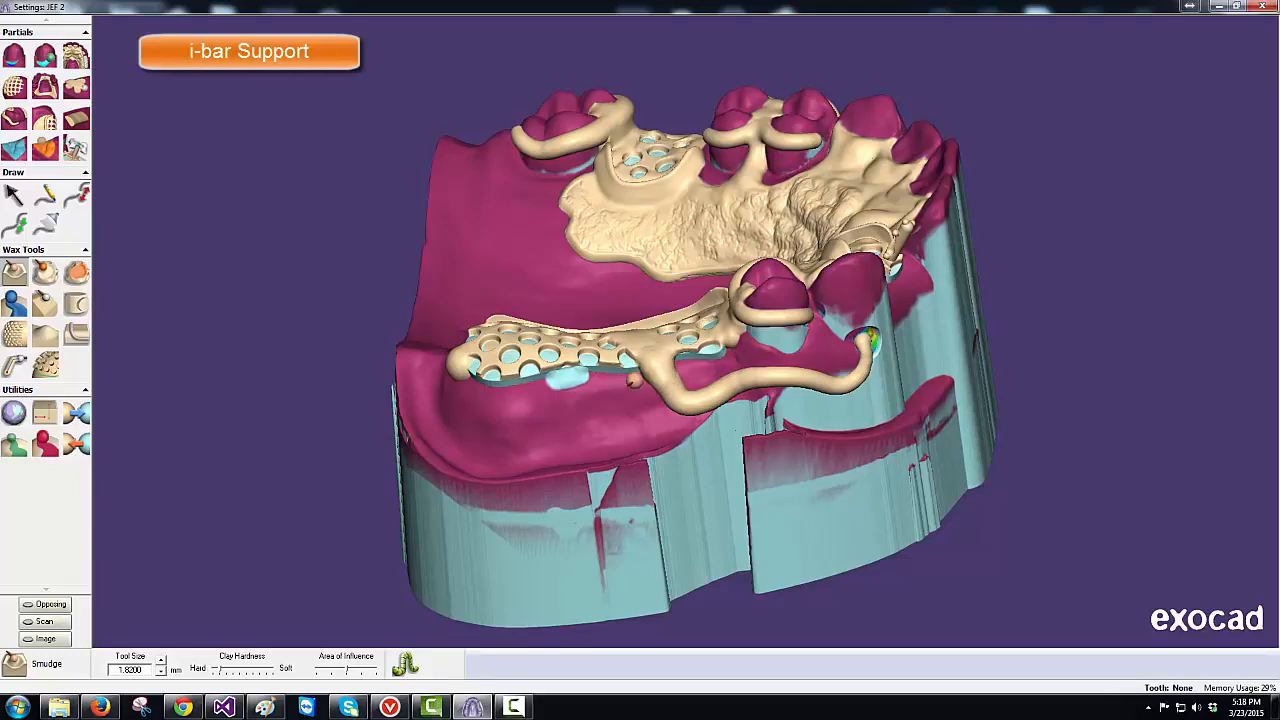
click(43, 271)
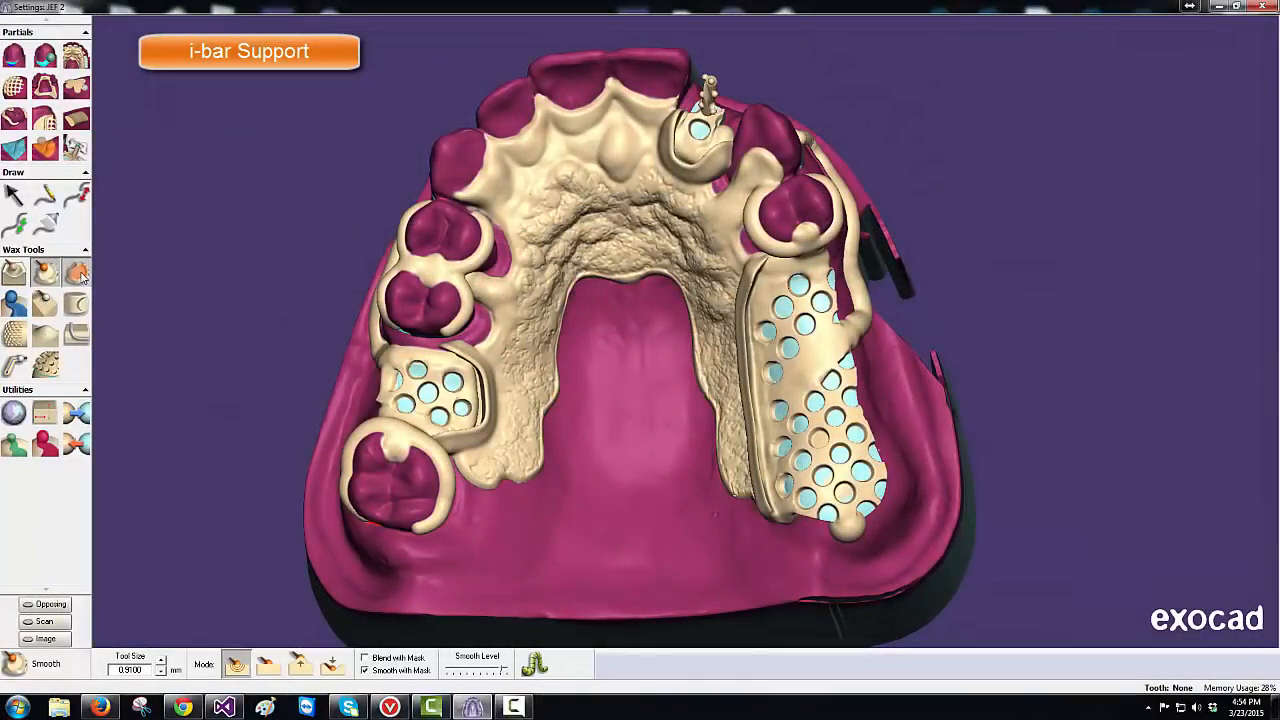
- Paint the anterior palate with Smooth Area, apply Feather Level and Preserve Detail, then clear it
click(78, 274)
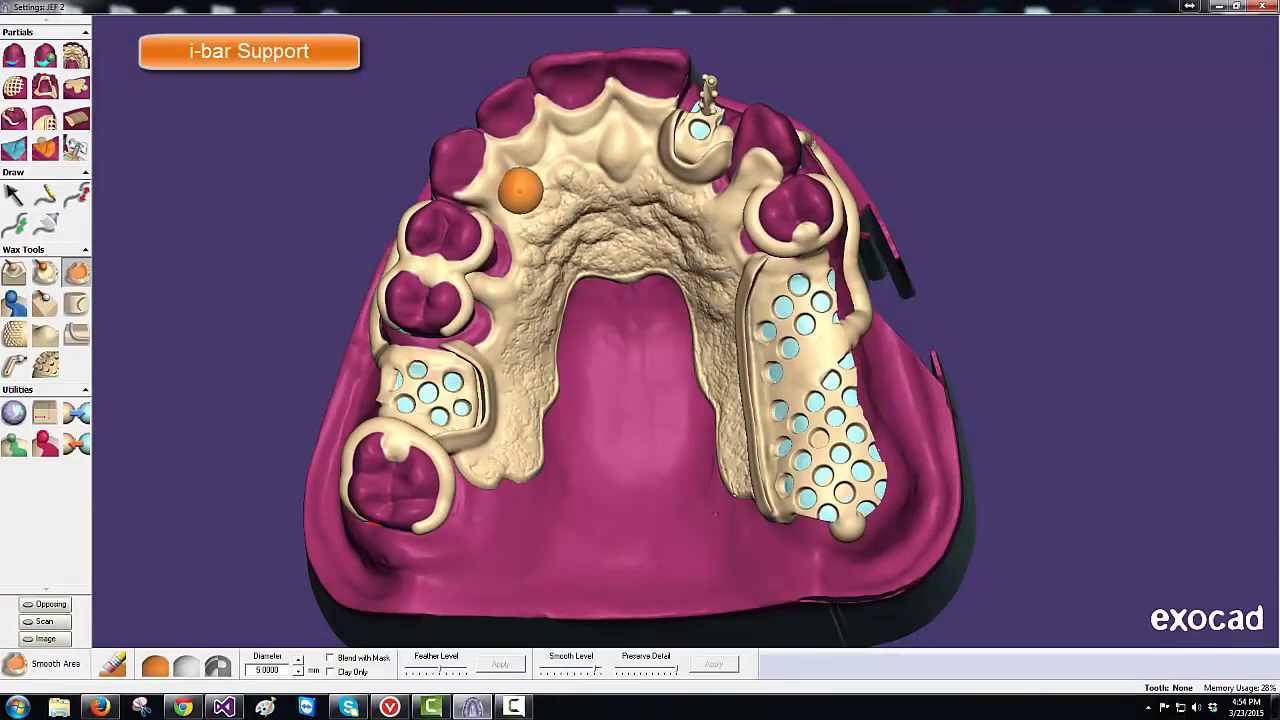
mouse_move(502, 183)
mouse_down()
mouse_move(504, 145)
mouse_move(522, 150)
mouse_move(542, 125)
mouse_move(540, 162)
mouse_move(560, 150)
mouse_move(630, 158)
mouse_move(642, 128)
mouse_move(575, 127)
mouse_move(645, 112)
mouse_move(648, 135)
mouse_move(615, 155)
mouse_move(612, 100)
mouse_move(635, 98)
mouse_move(540, 114)
mouse_move(478, 187)
mouse_up()
drag(471, 192, 566, 149)
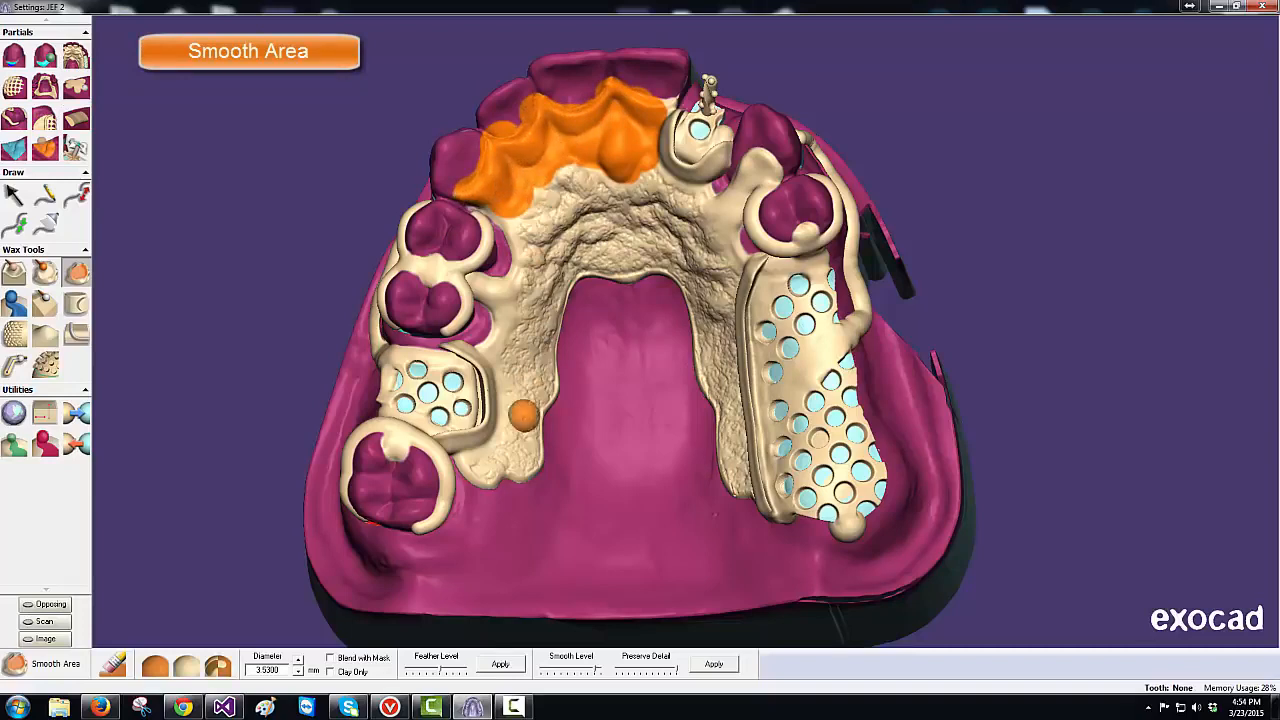
click(568, 670)
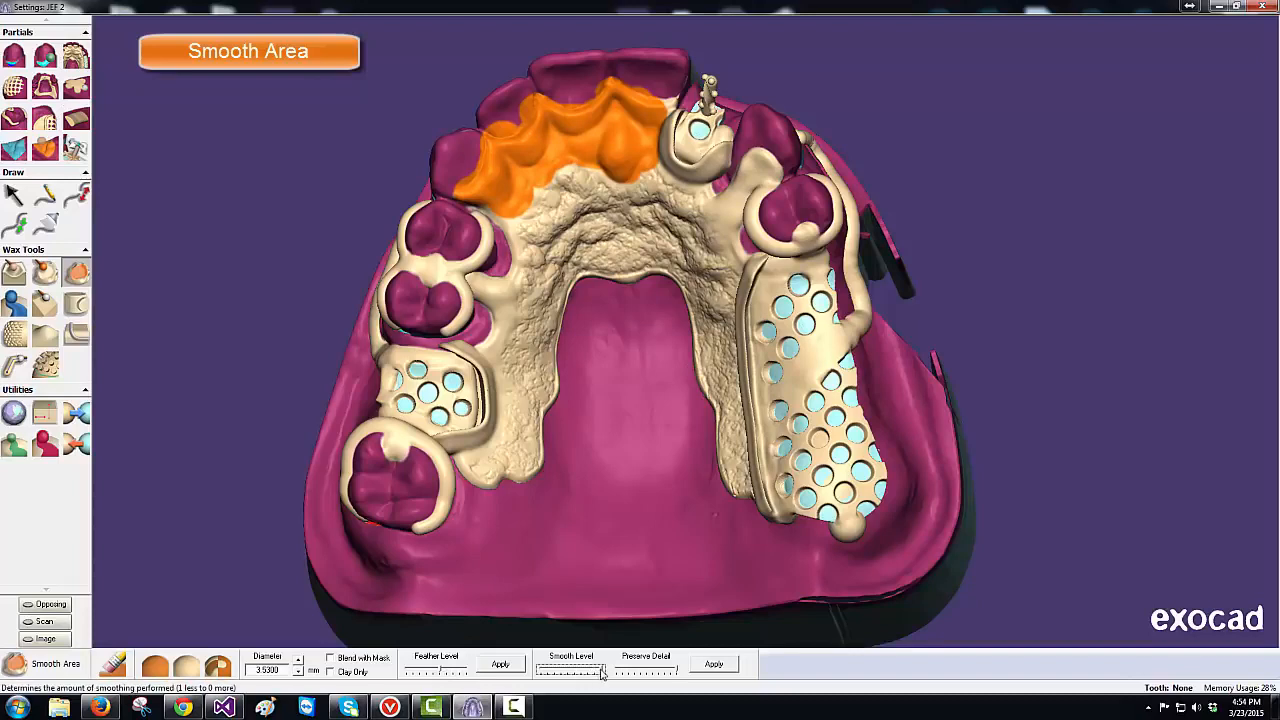
click(501, 664)
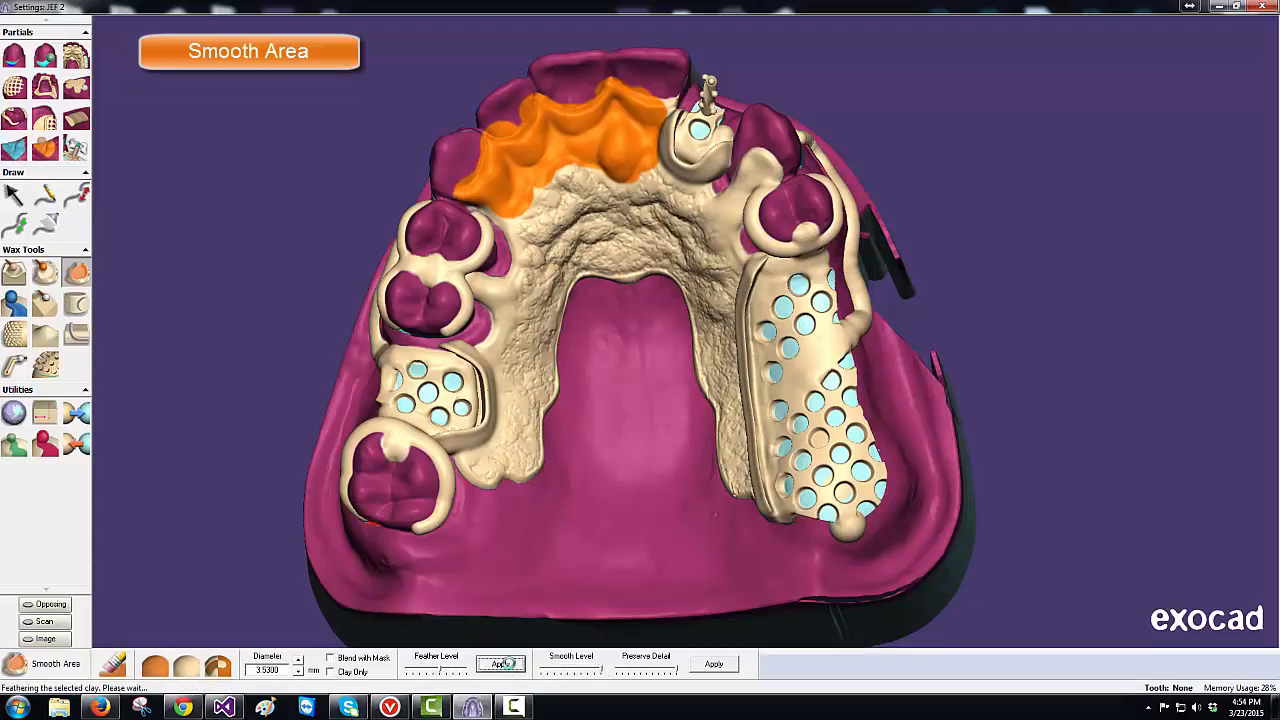
click(713, 665)
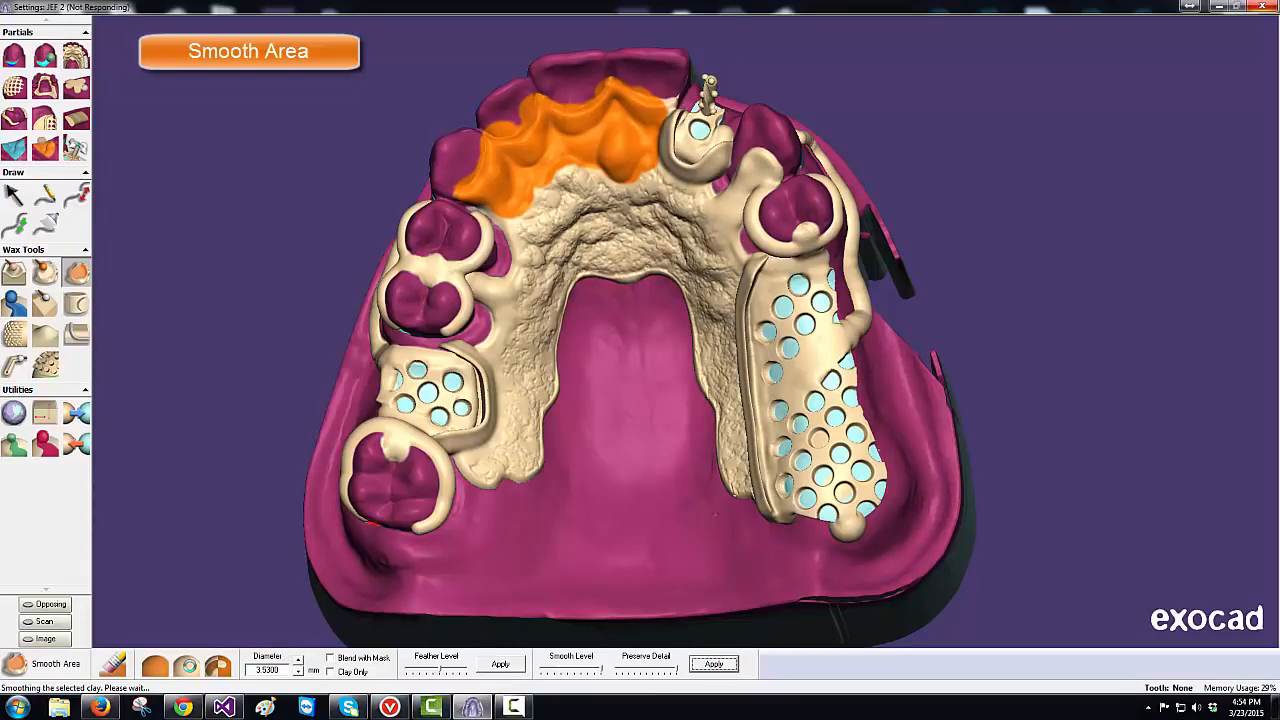
click(188, 667)
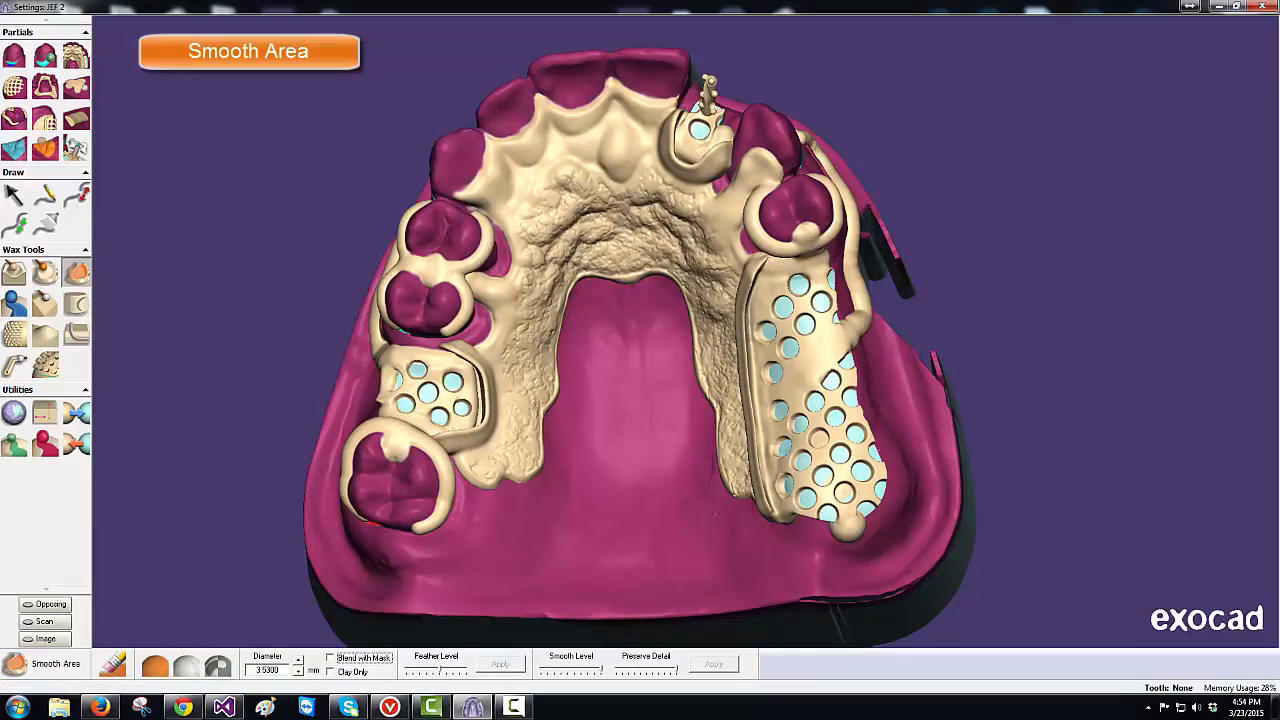
- Mask the framework edge beside the left mesh with a 4.68 mm mask brush
click(45, 445)
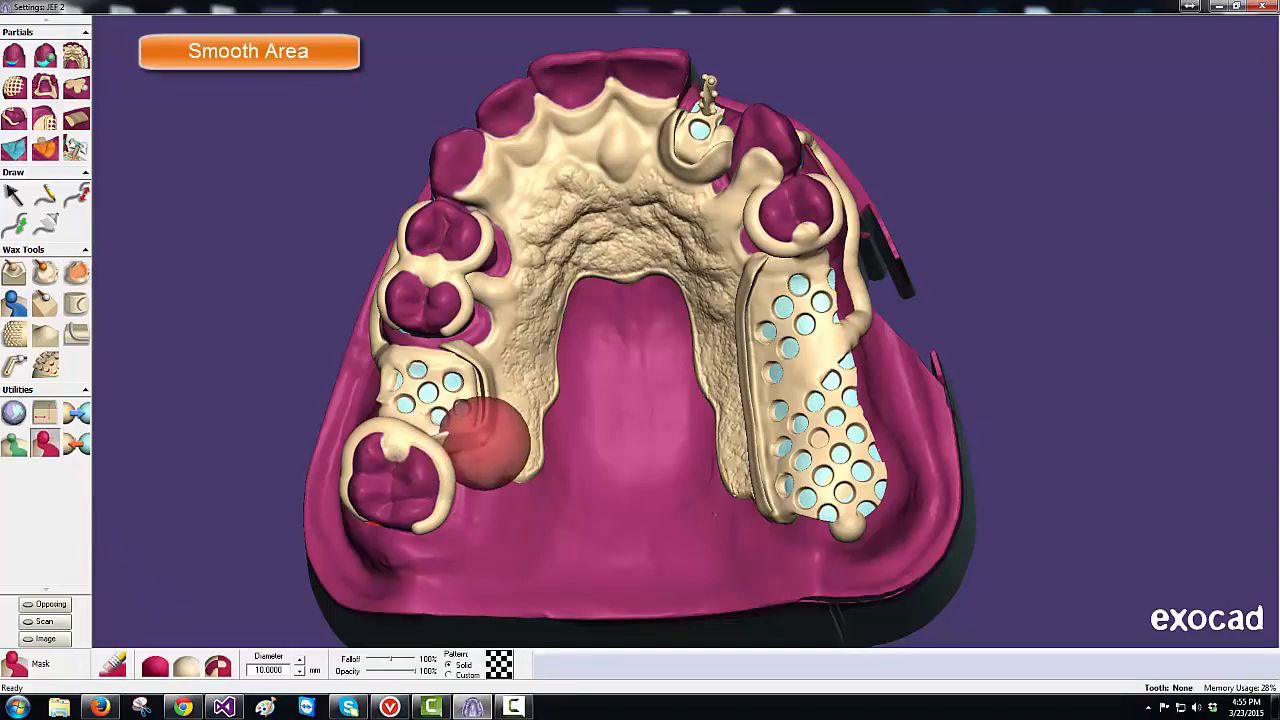
ctrl+scroll(487, 447, down, 5)
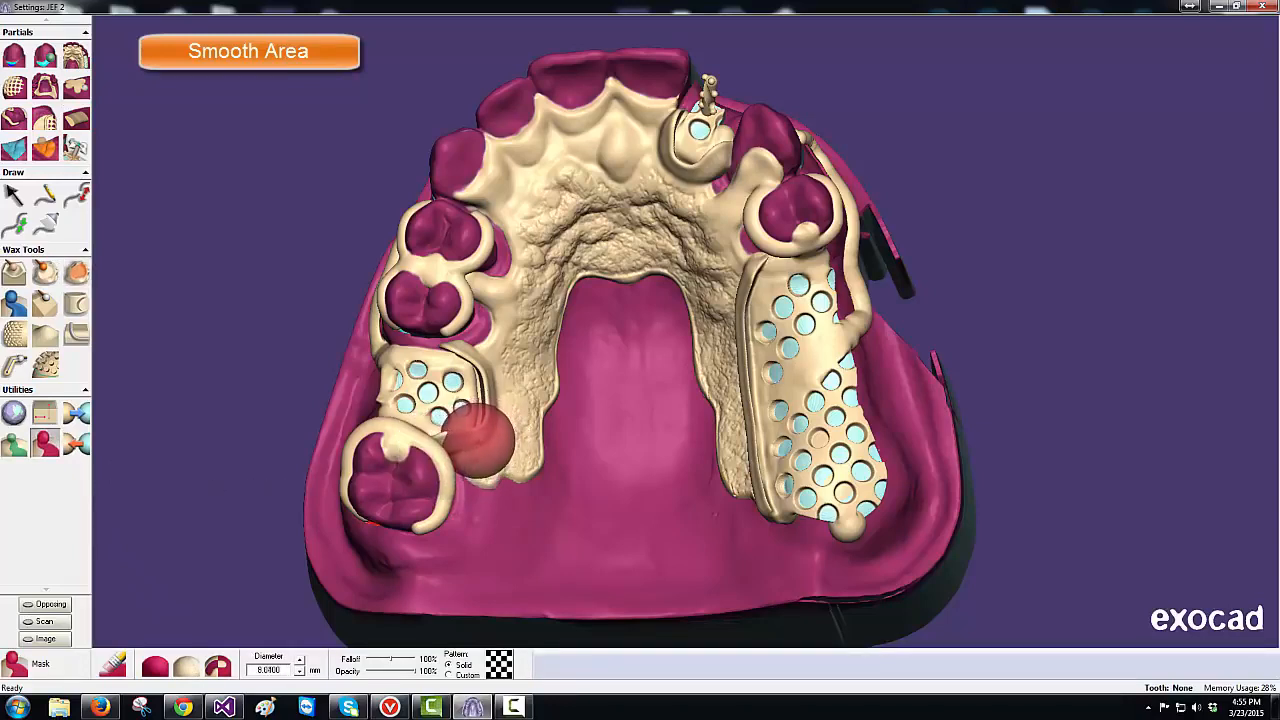
ctrl+scroll(473, 432, down, 2)
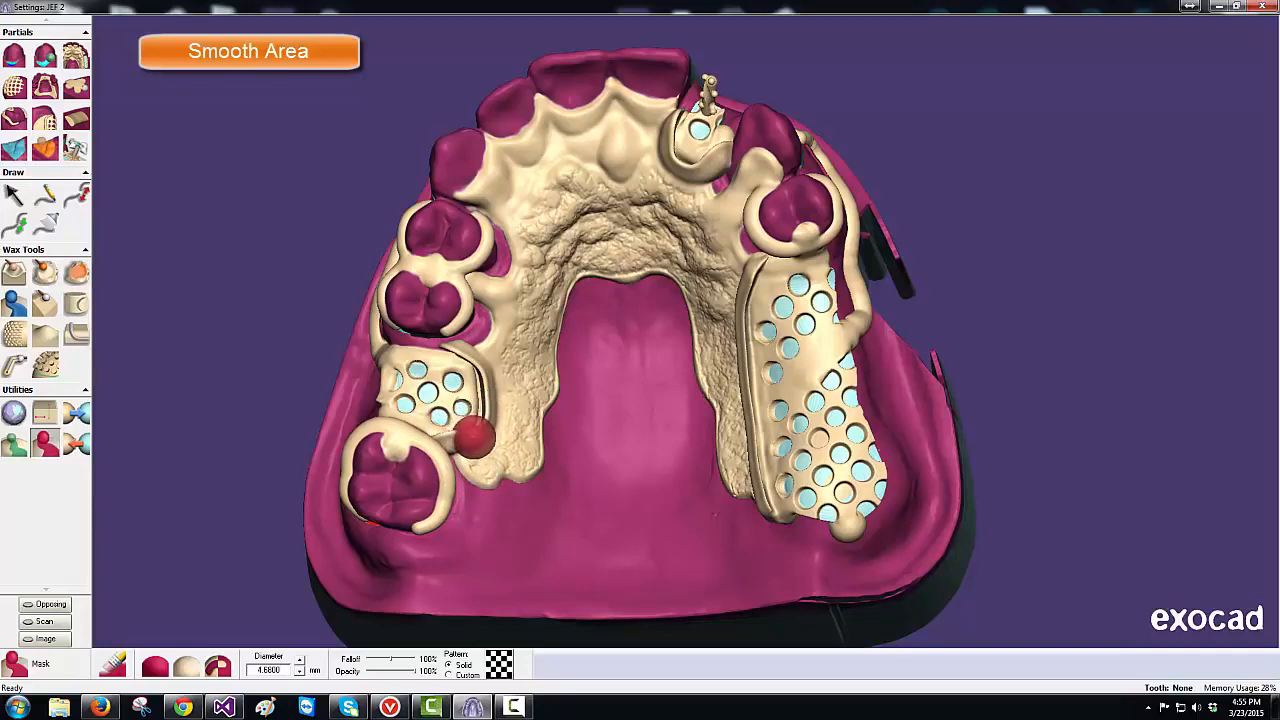
mouse_move(483, 430)
mouse_down()
mouse_move(491, 423)
mouse_move(470, 450)
mouse_up()
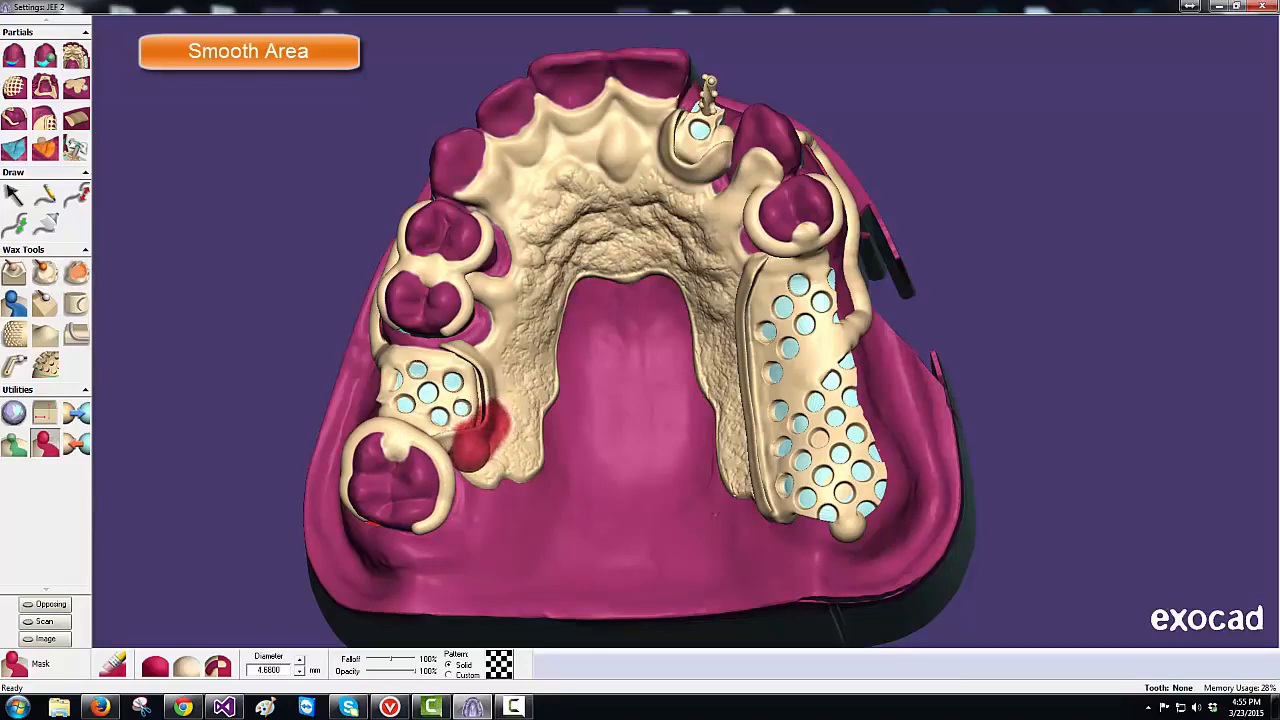
- Tug the masked edge, then clear the red mask and tilt to a side view
click(45, 335)
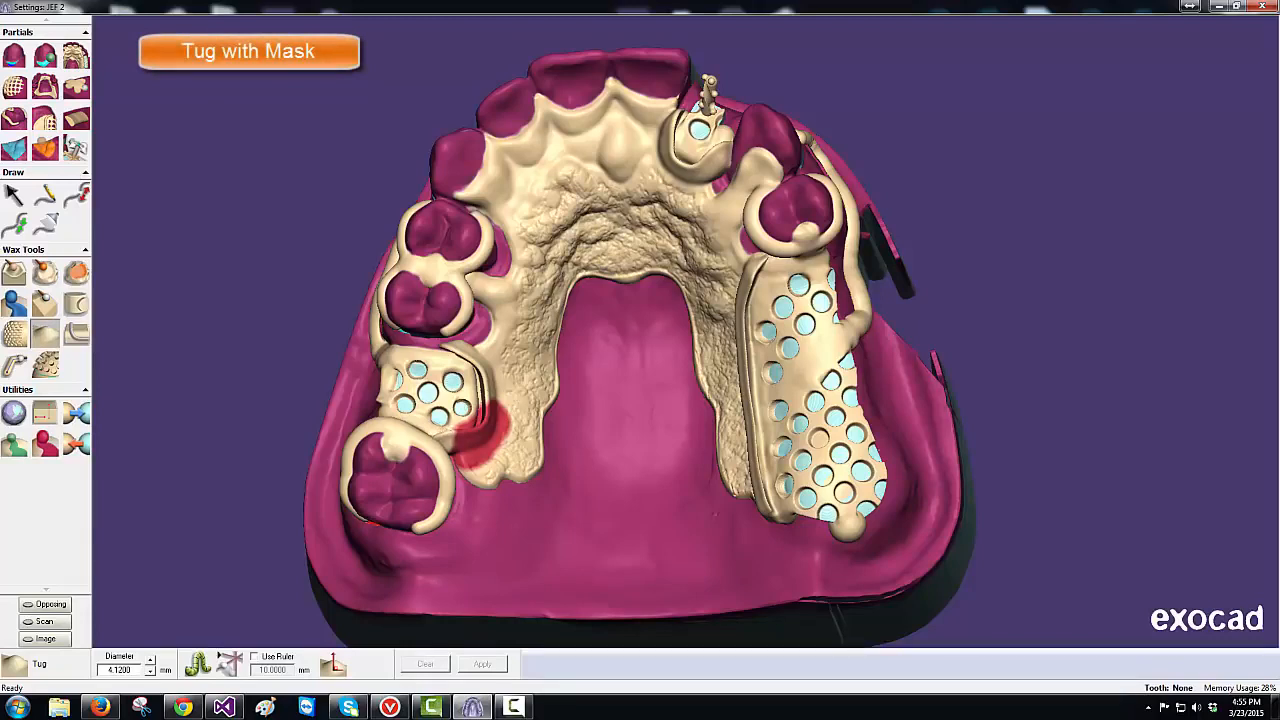
click(442, 427)
click(45, 443)
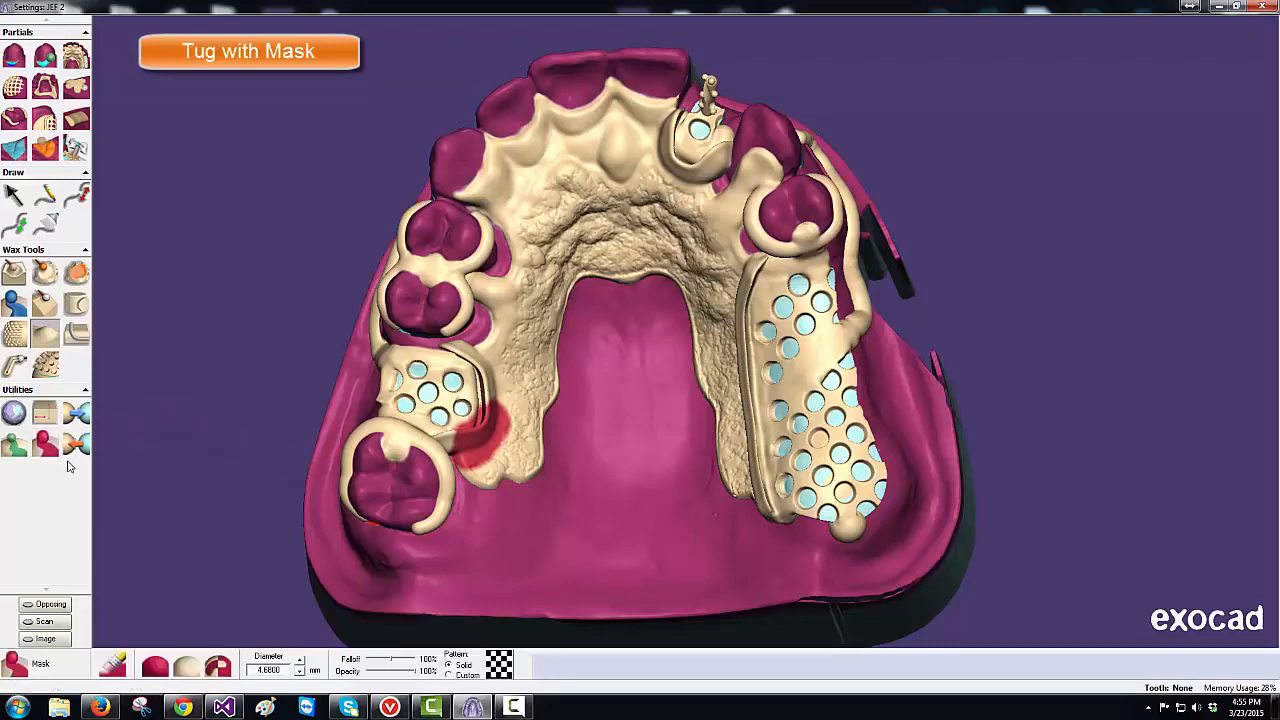
click(190, 667)
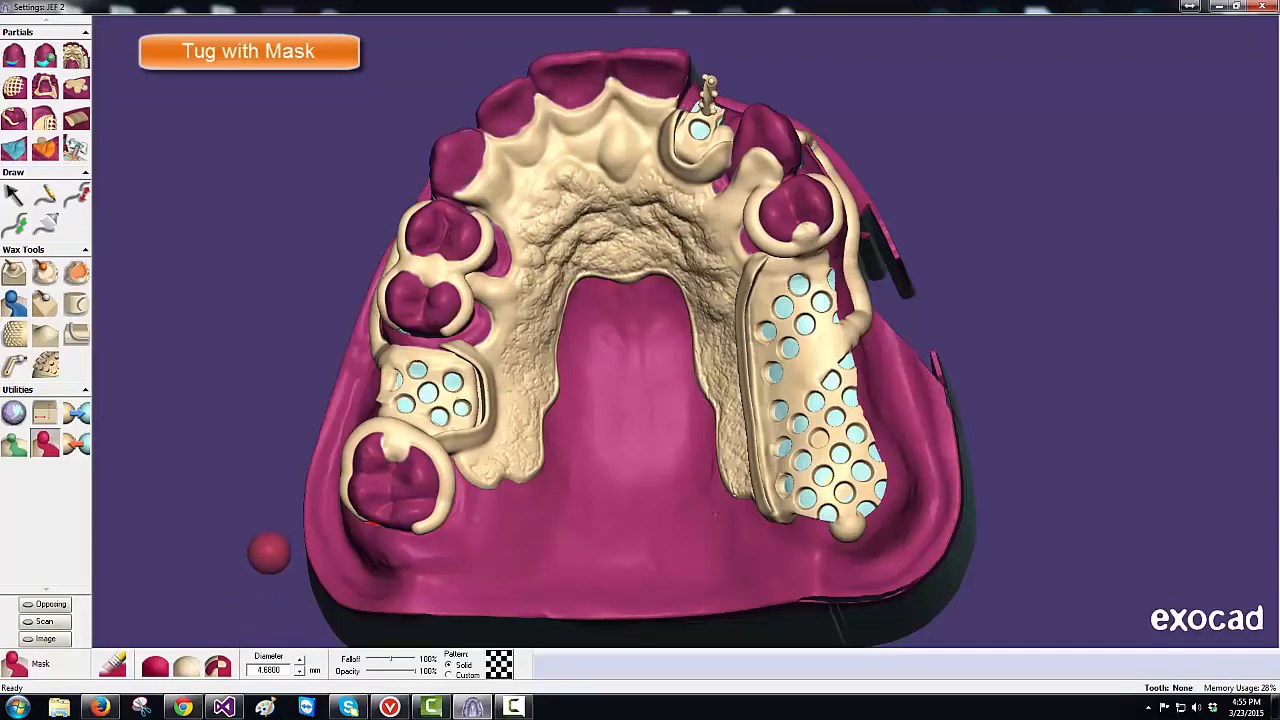
right_drag(268, 553, 267, 530)
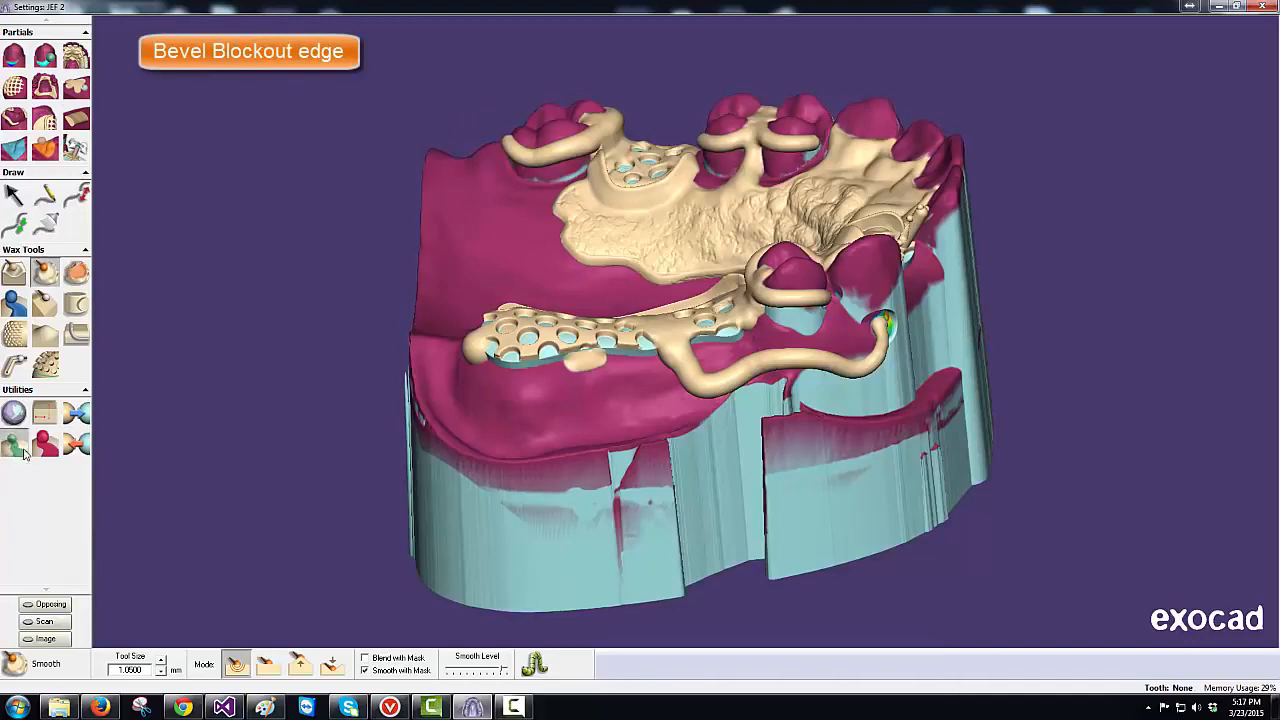
- Select and deselect a wax patch under the mesh, then turn the palate face-up for embossing
click(20, 446)
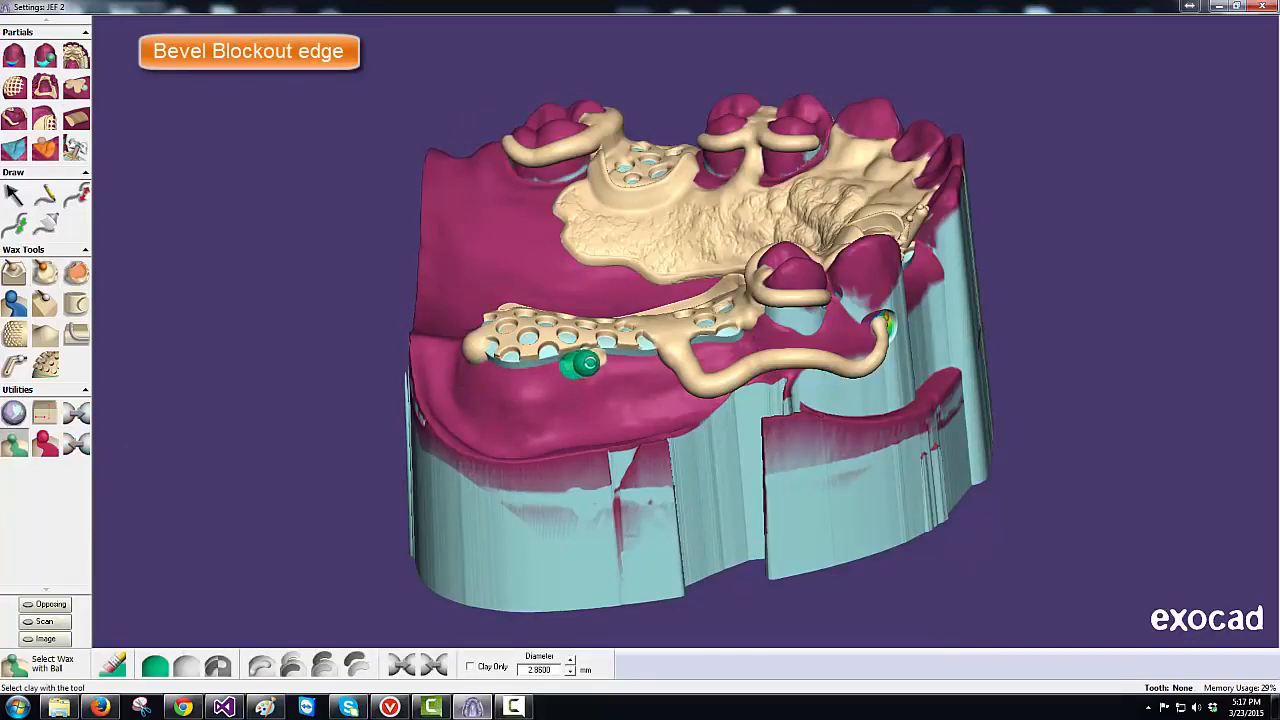
click(598, 363)
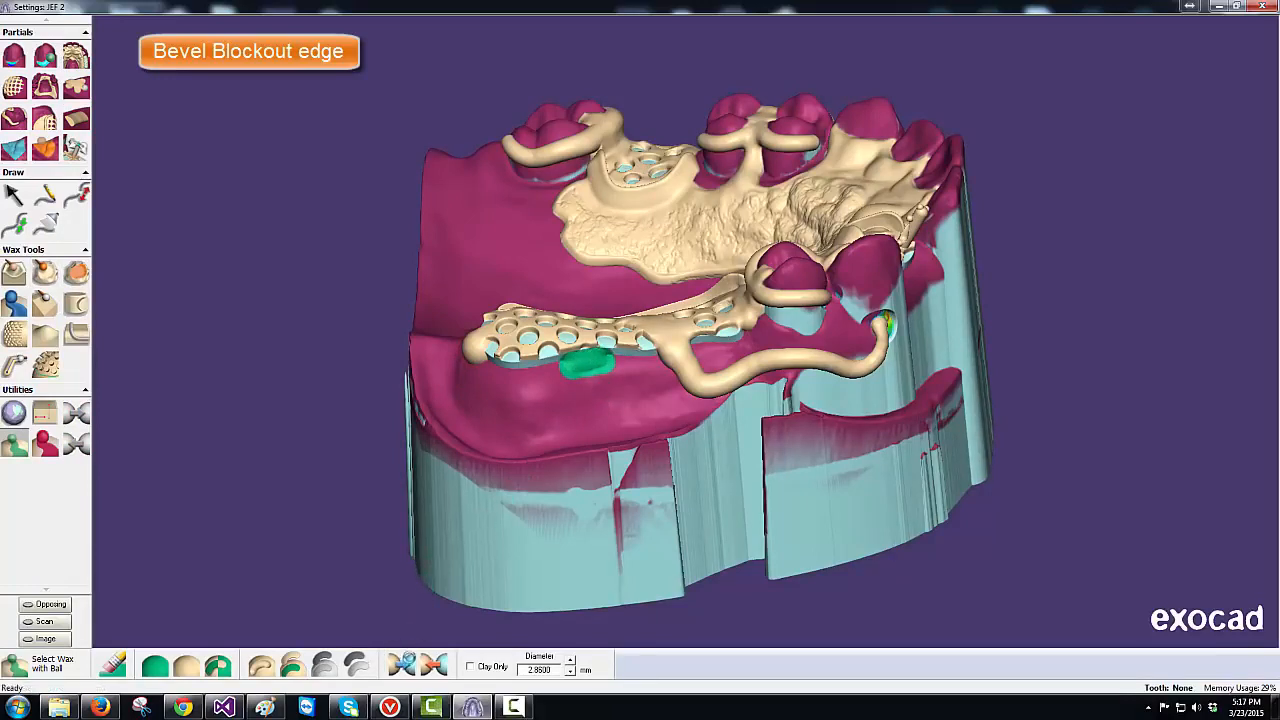
click(402, 635)
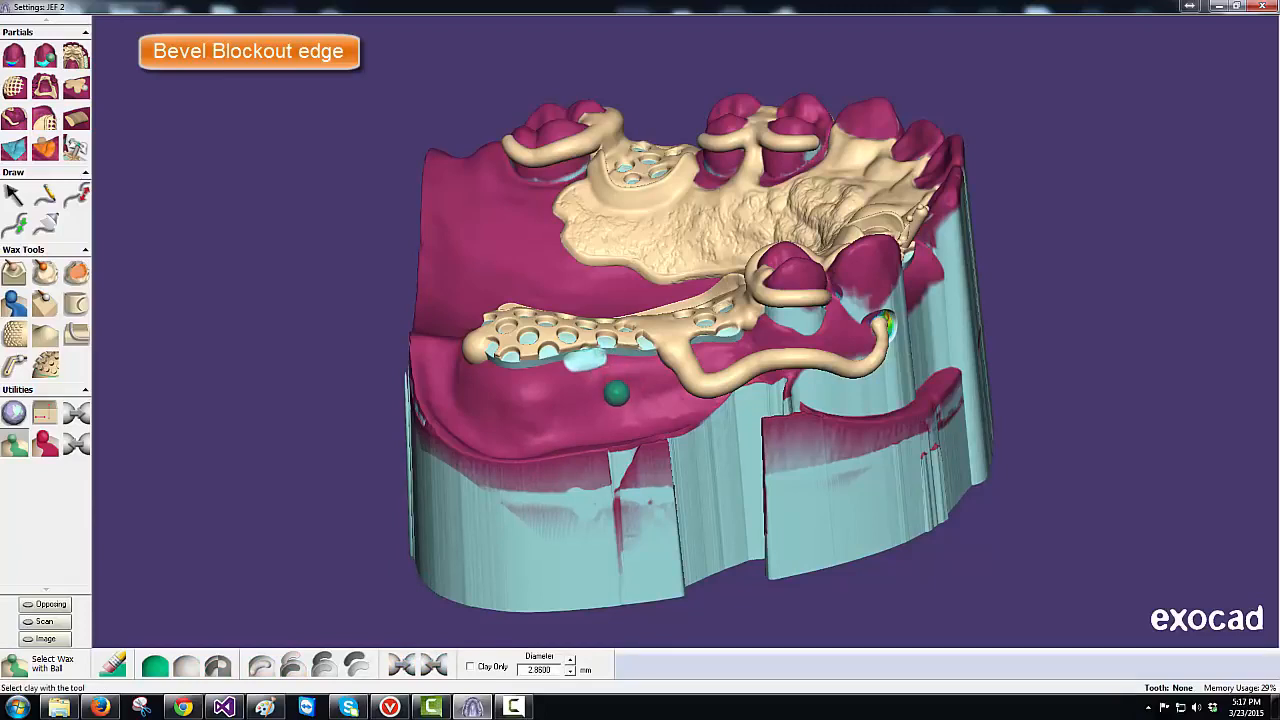
click(13, 279)
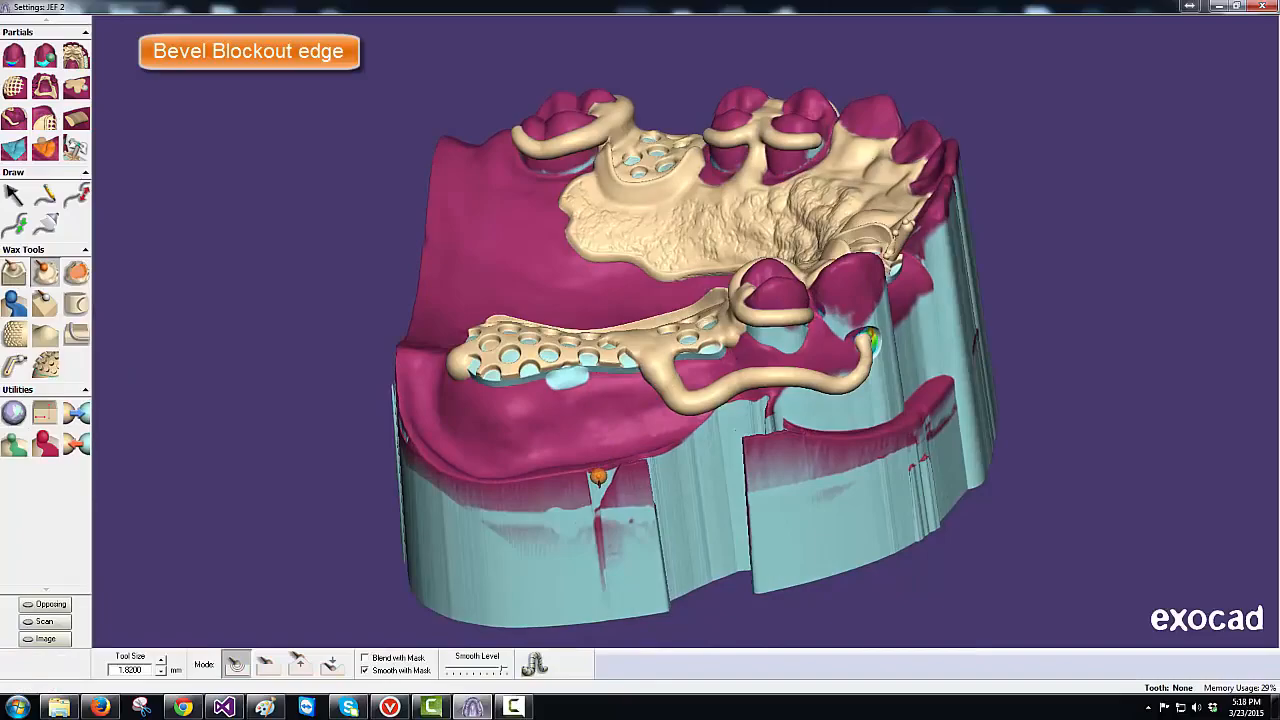
right_drag(598, 477, 601, 474)
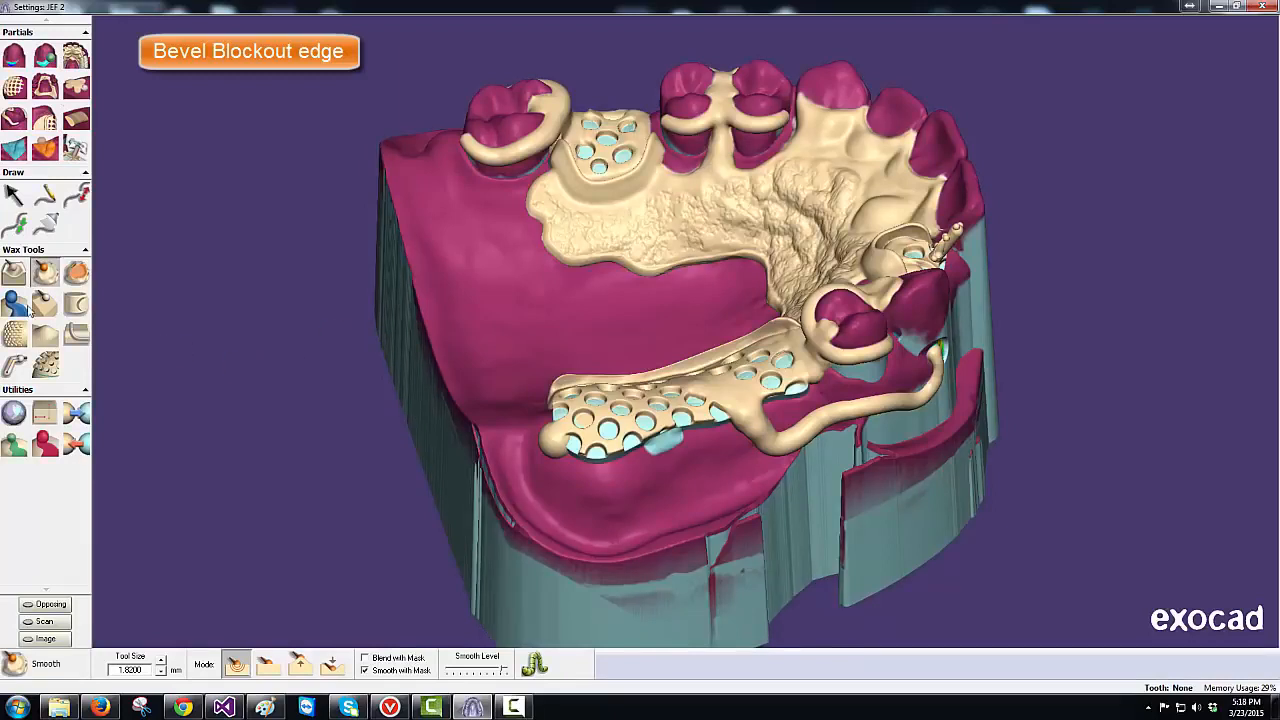
click(15, 304)
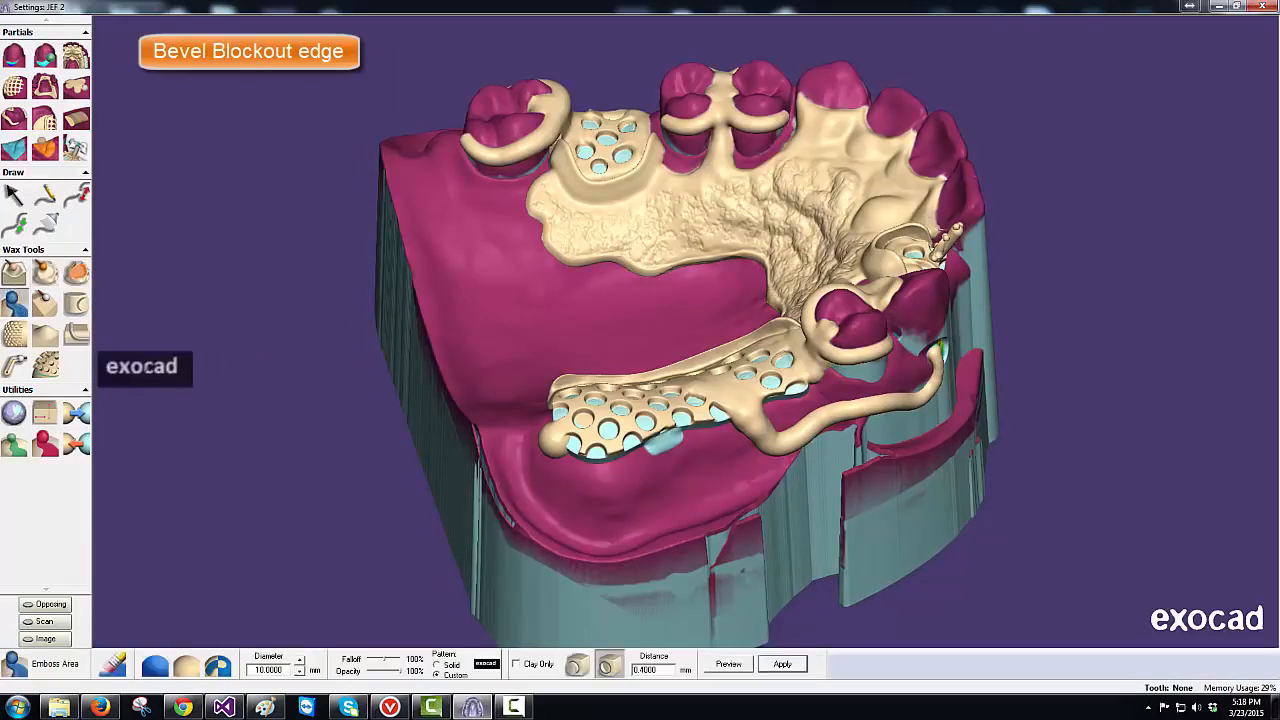
- Load WhiteExocadInBlackBox.jpg from Pictures as the emboss pattern
click(487, 663)
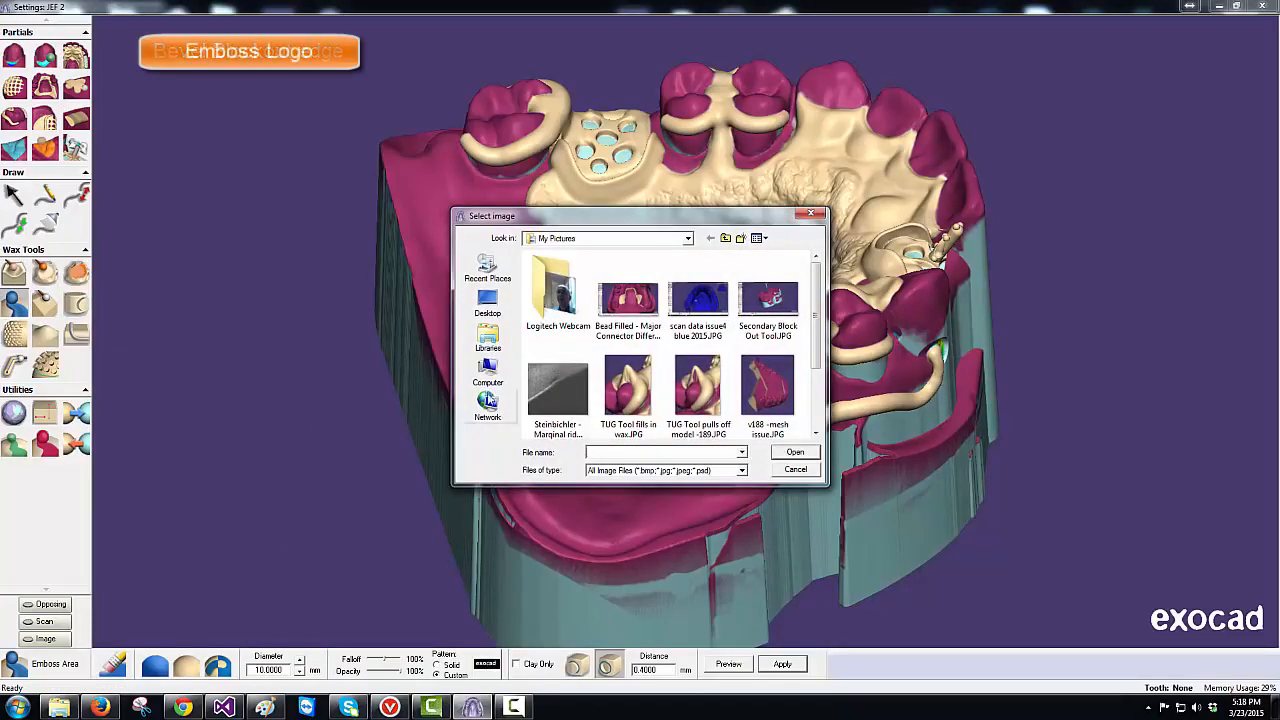
click(489, 340)
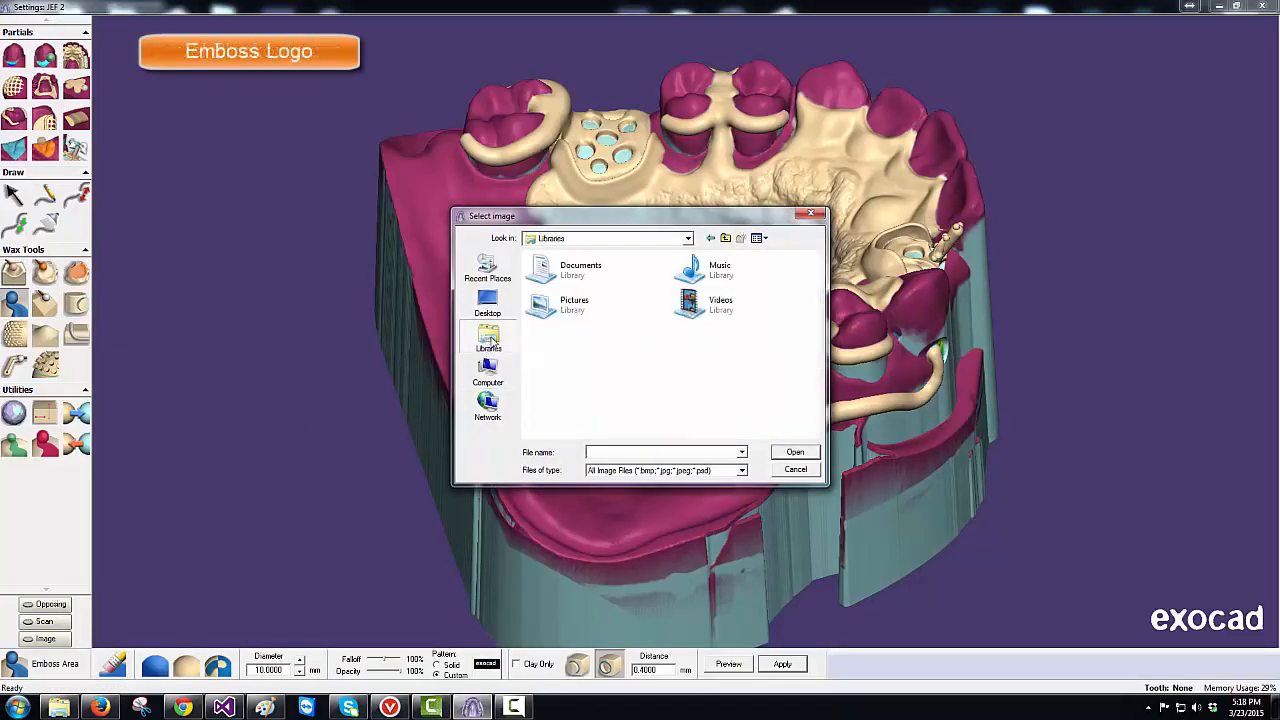
double_click(566, 308)
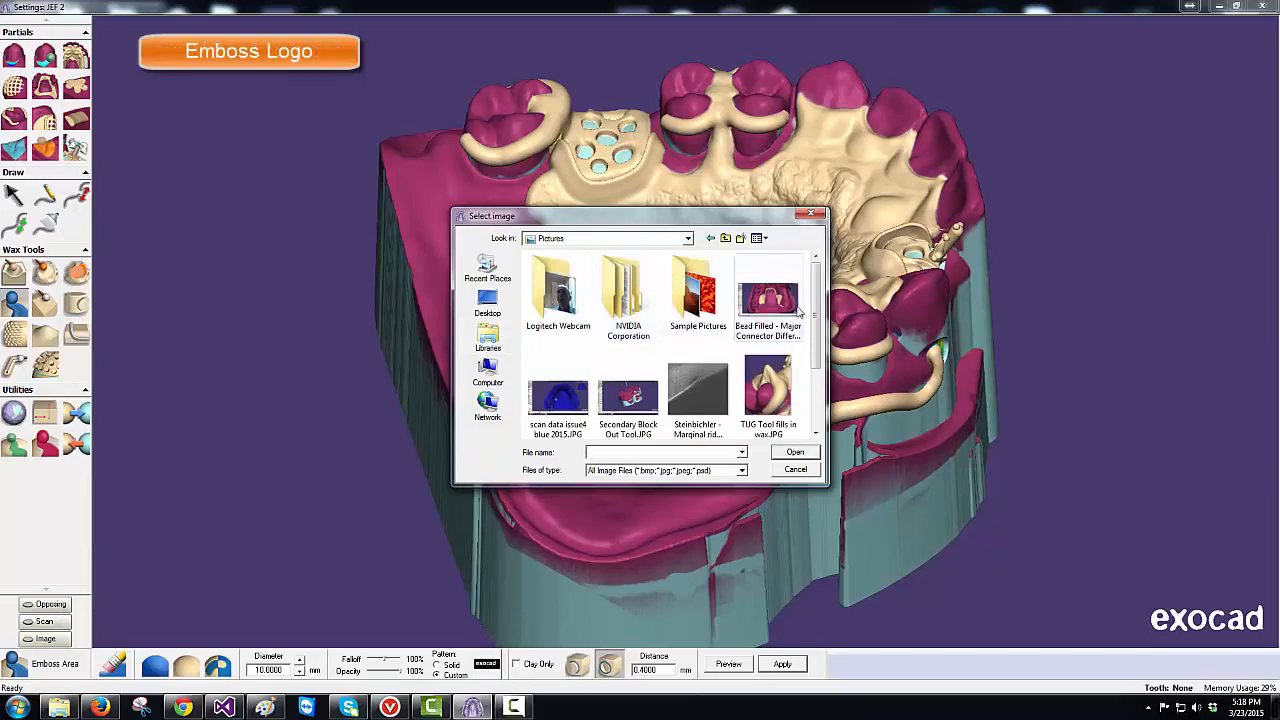
scroll(820, 345, down, 2)
scroll(820, 352, down, 1)
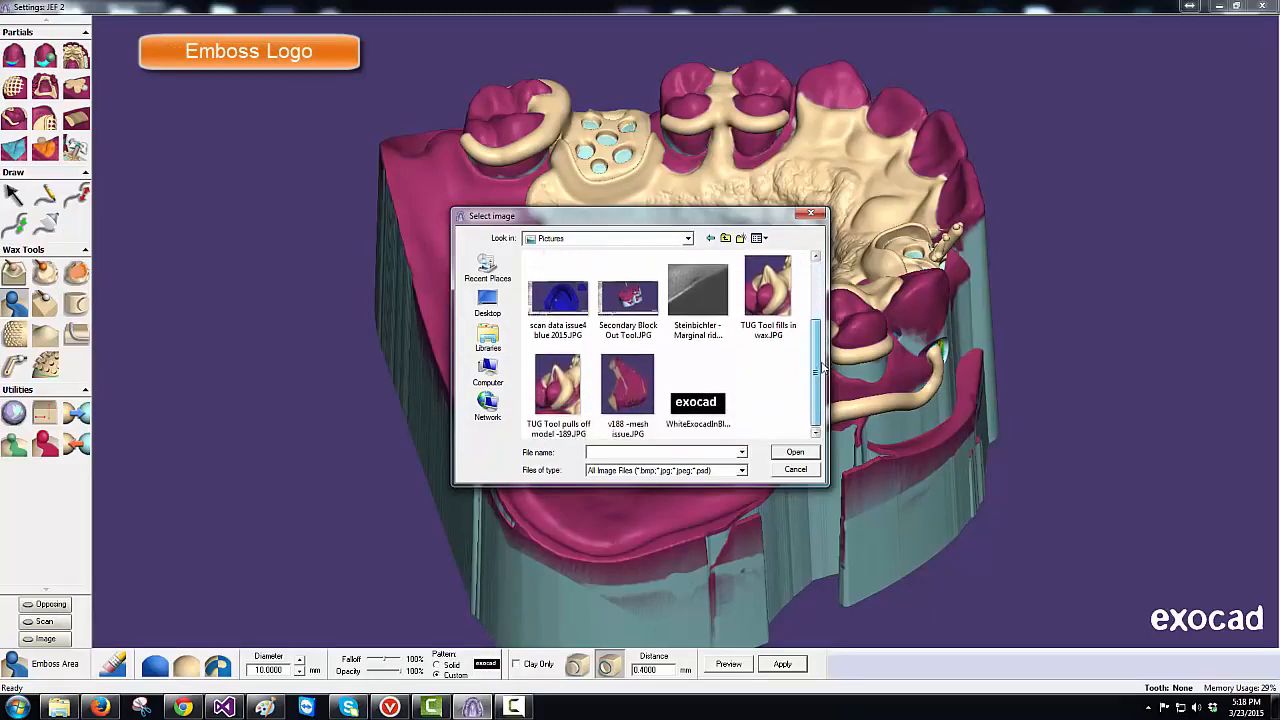
click(697, 398)
click(795, 453)
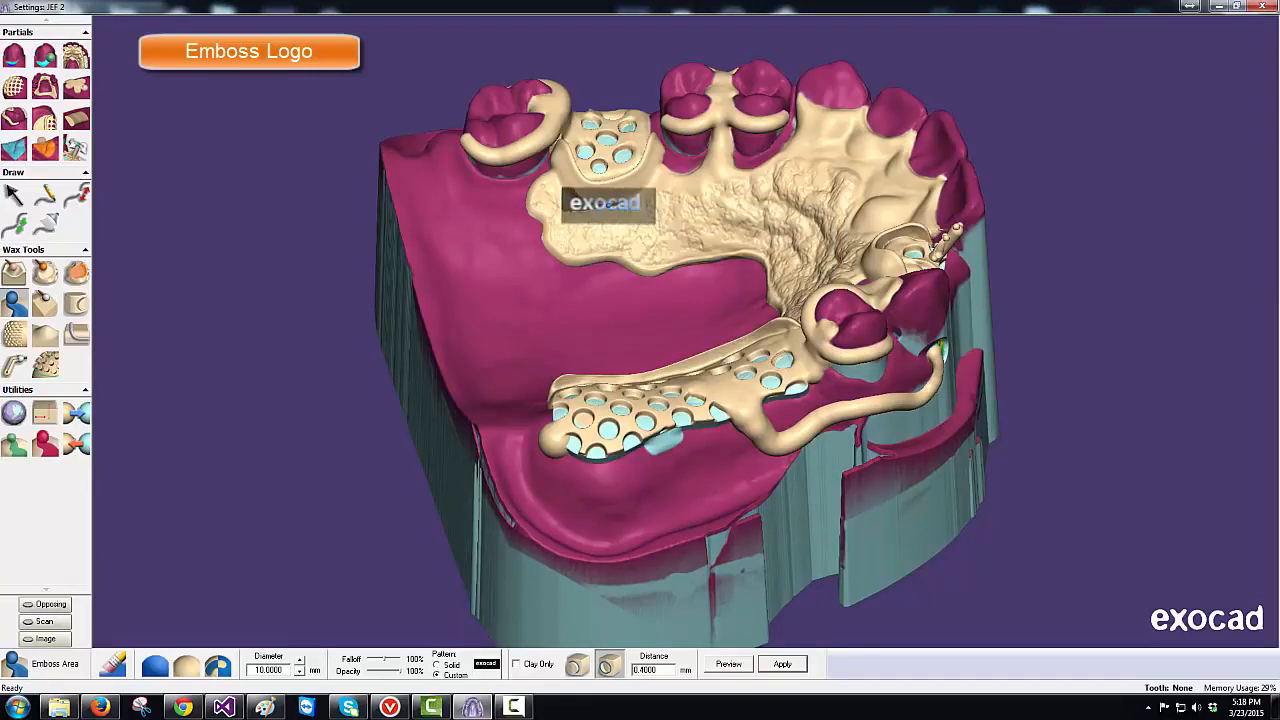
- Place the logo on the palatal plate, set its direction, and apply the 0.4 mm emboss
click(607, 203)
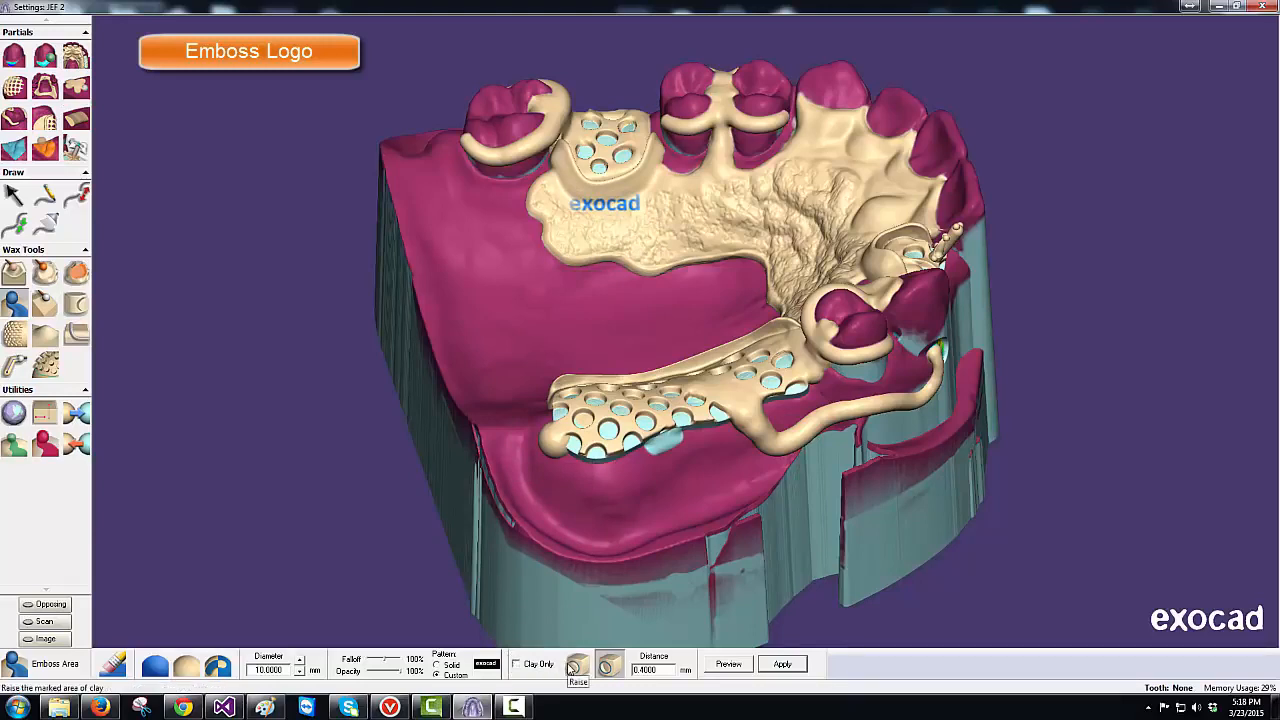
click(607, 667)
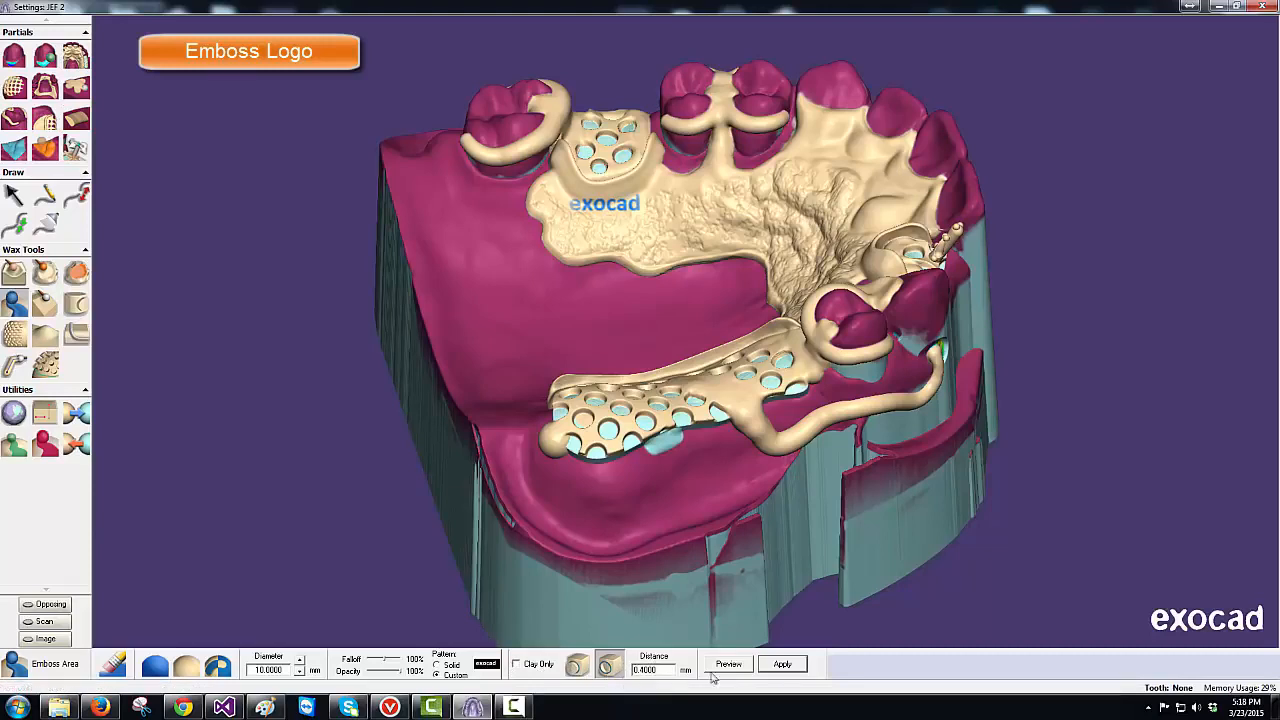
click(781, 665)
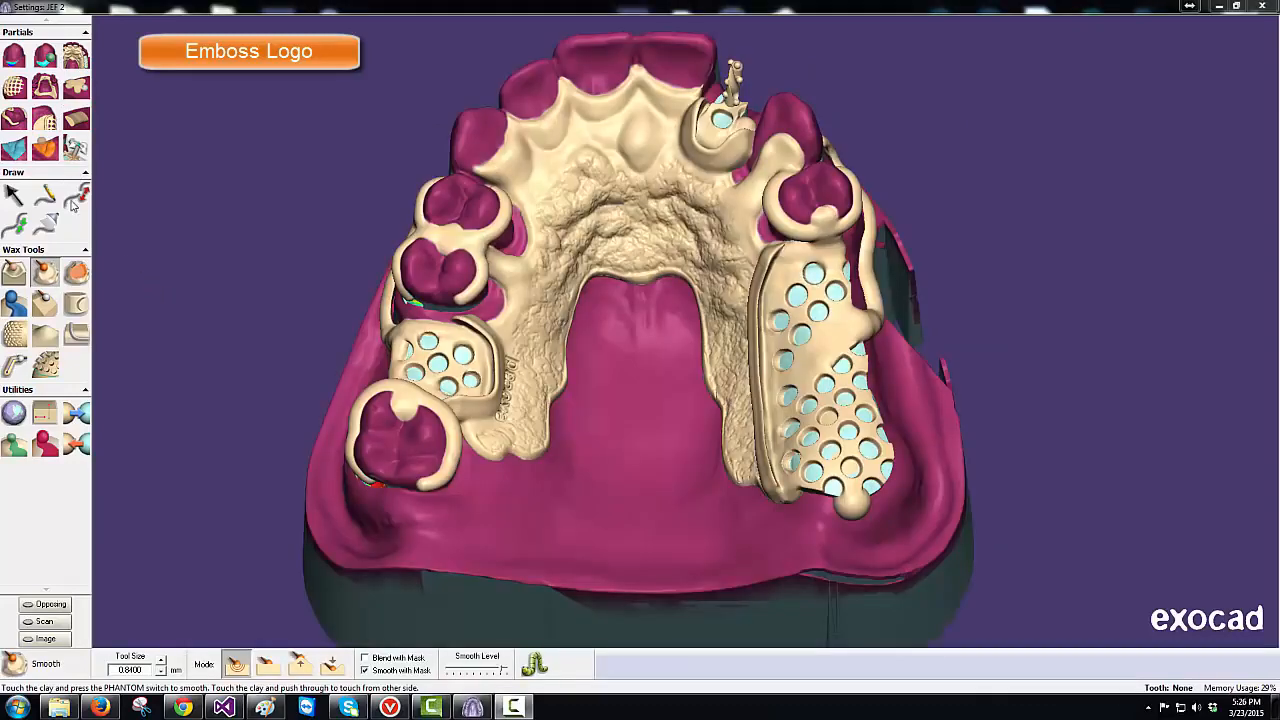
- Draw a curve across the palate from the left framework edge to the right-side mesh
click(46, 196)
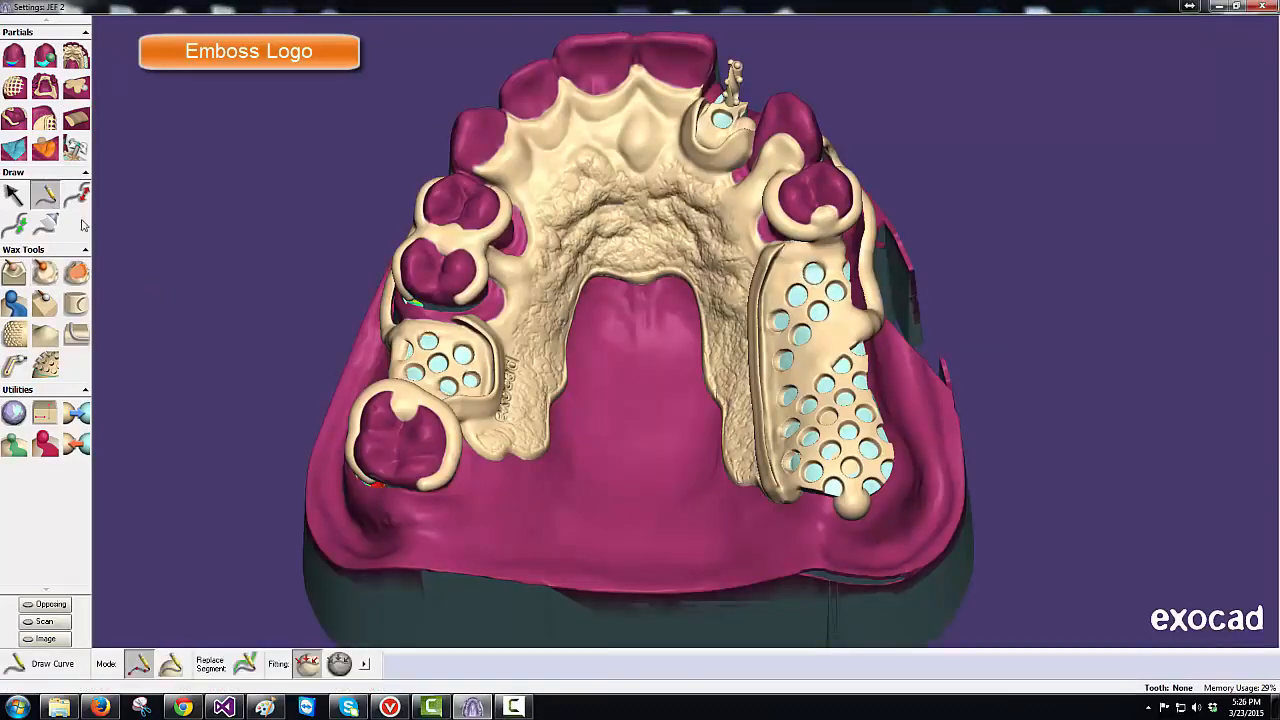
click(455, 559)
click(488, 562)
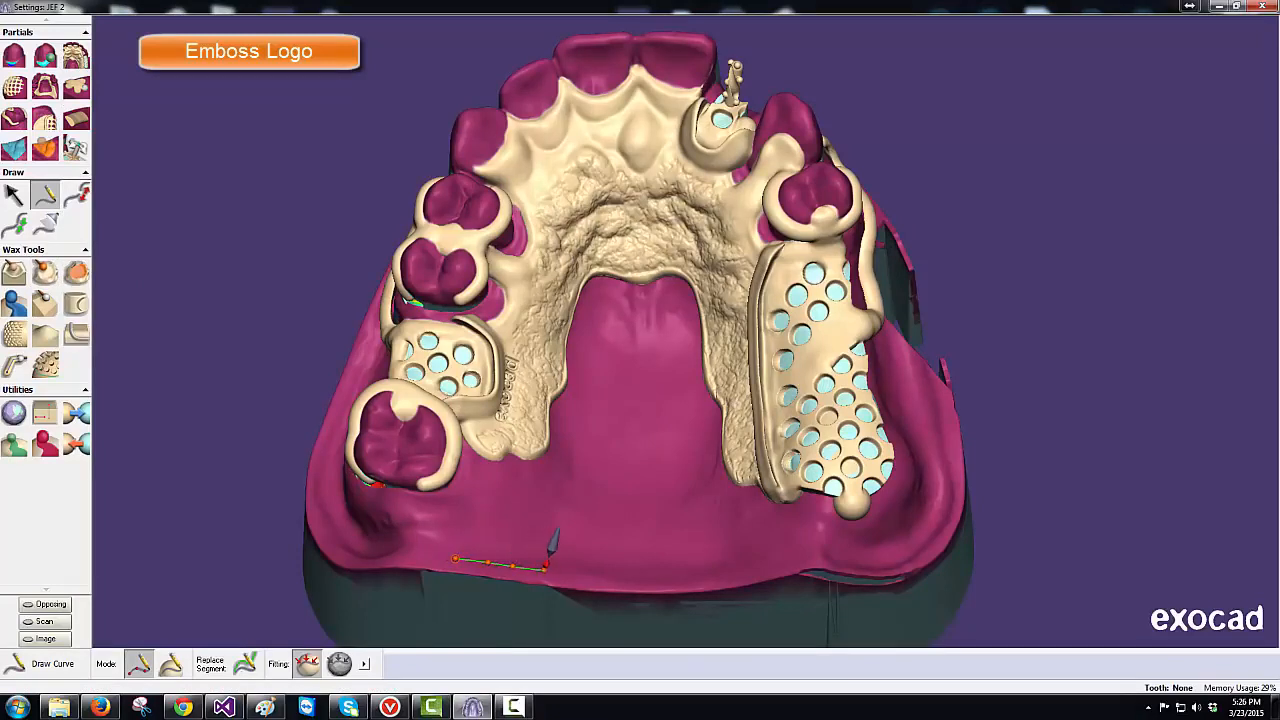
double_click(545, 569)
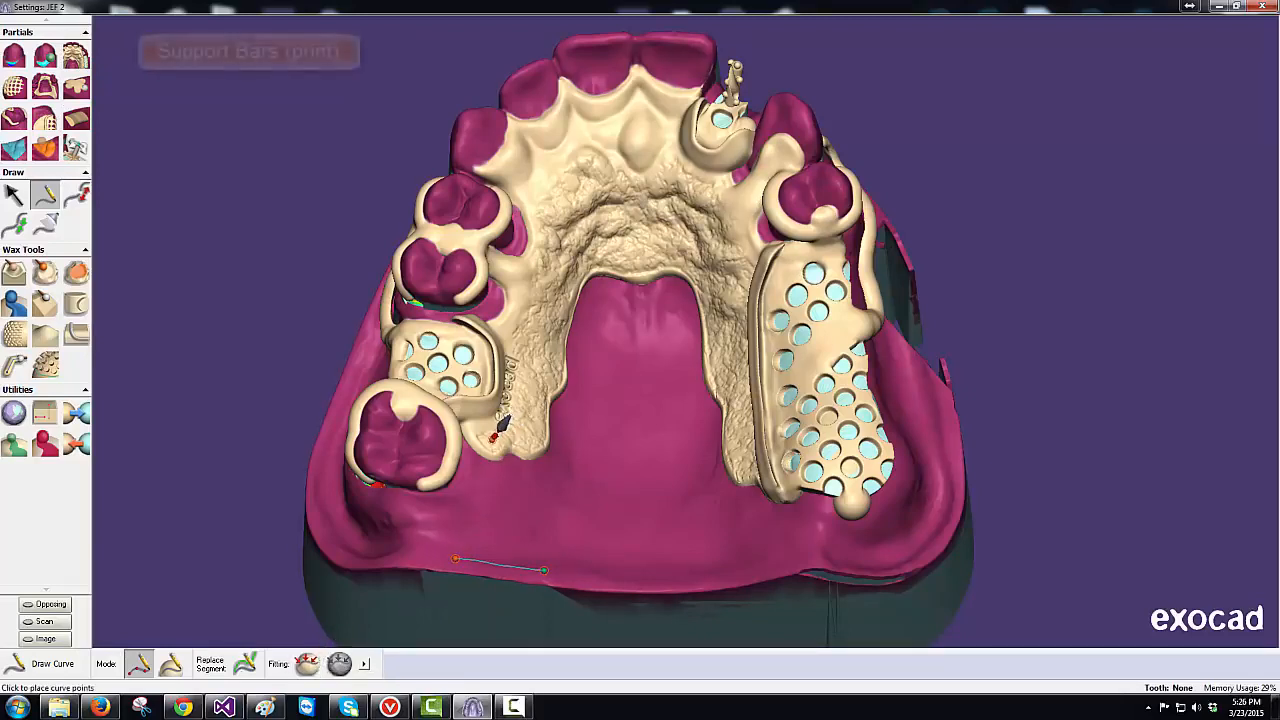
click(492, 440)
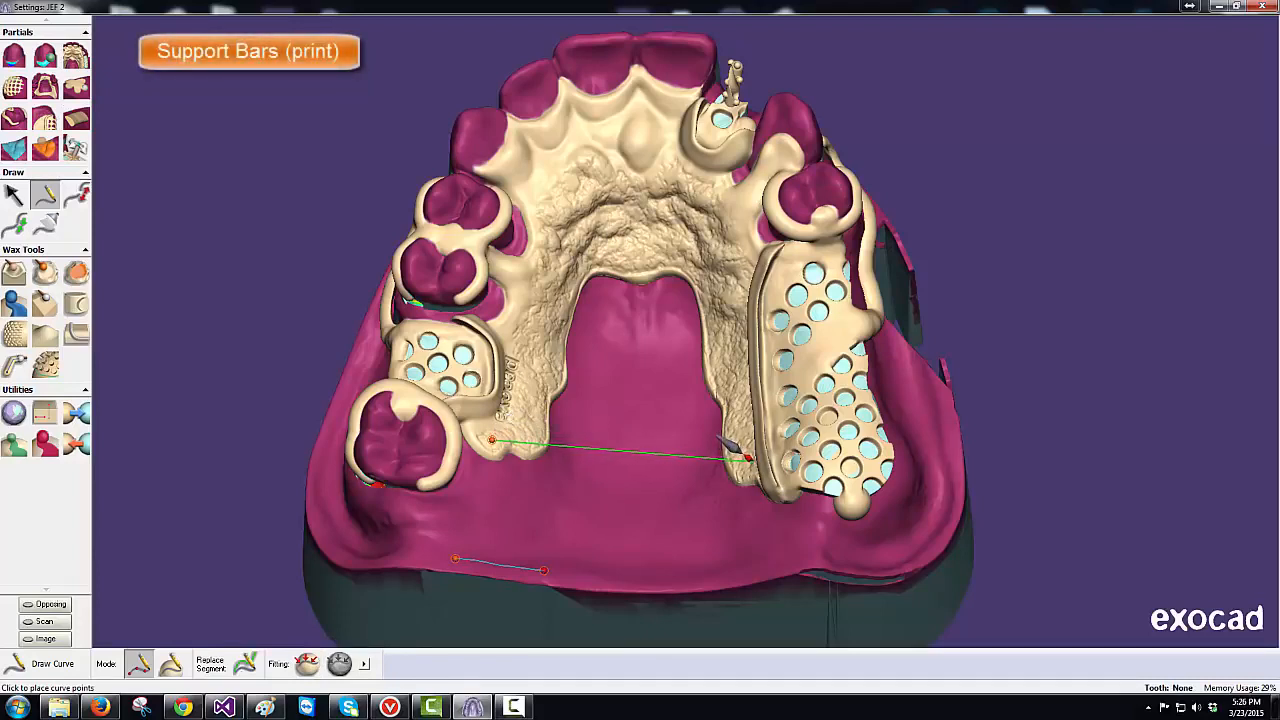
click(750, 460)
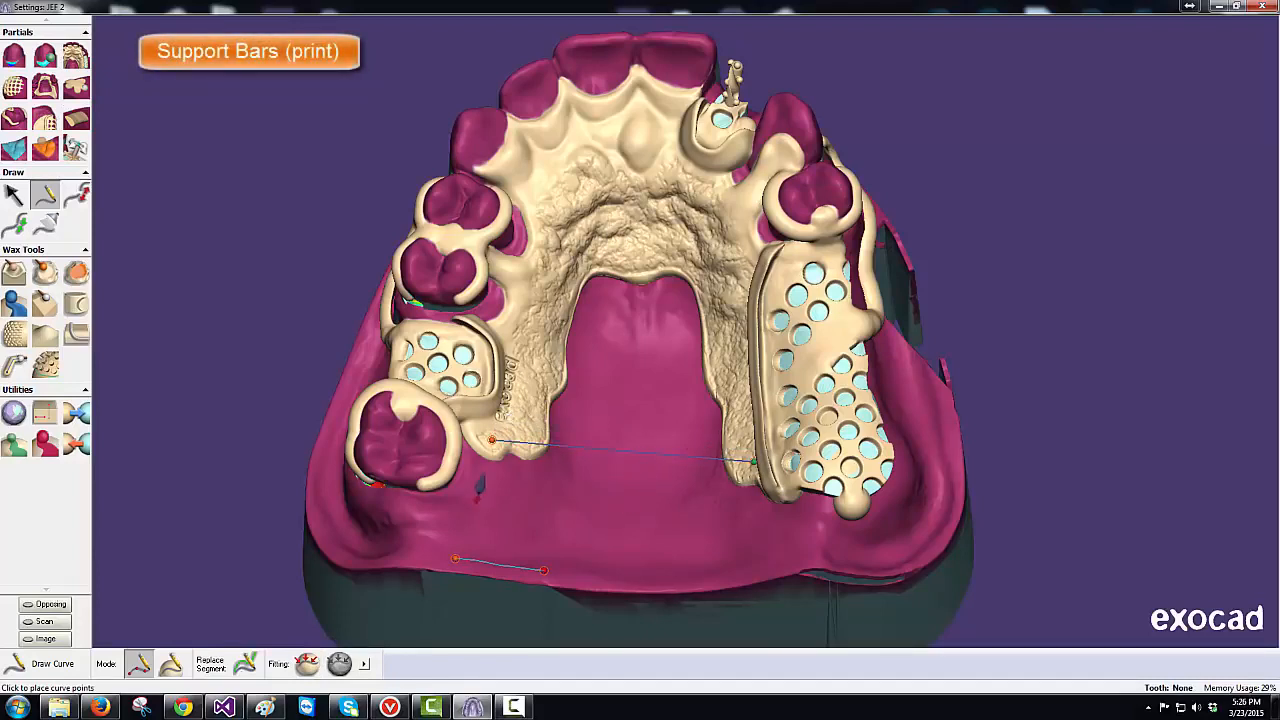
- Turn that curve into a 2 mm pipe to form the support bar
click(22, 362)
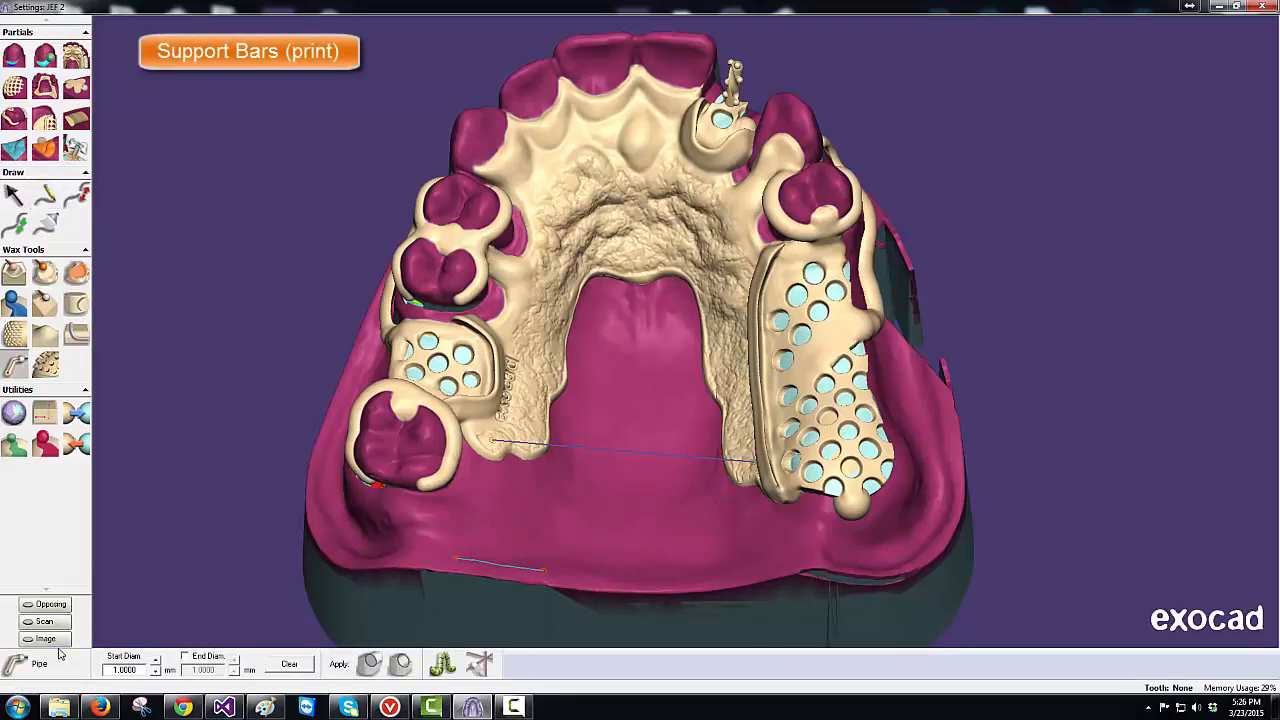
click(155, 660)
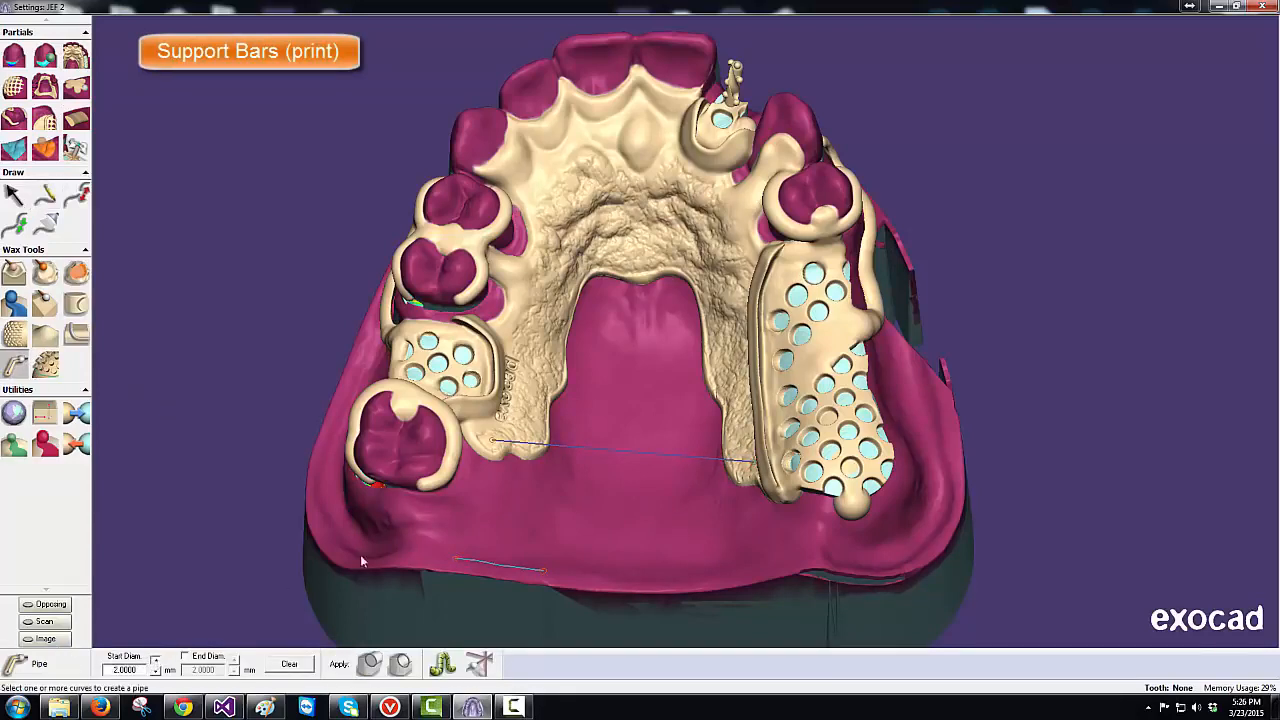
click(576, 452)
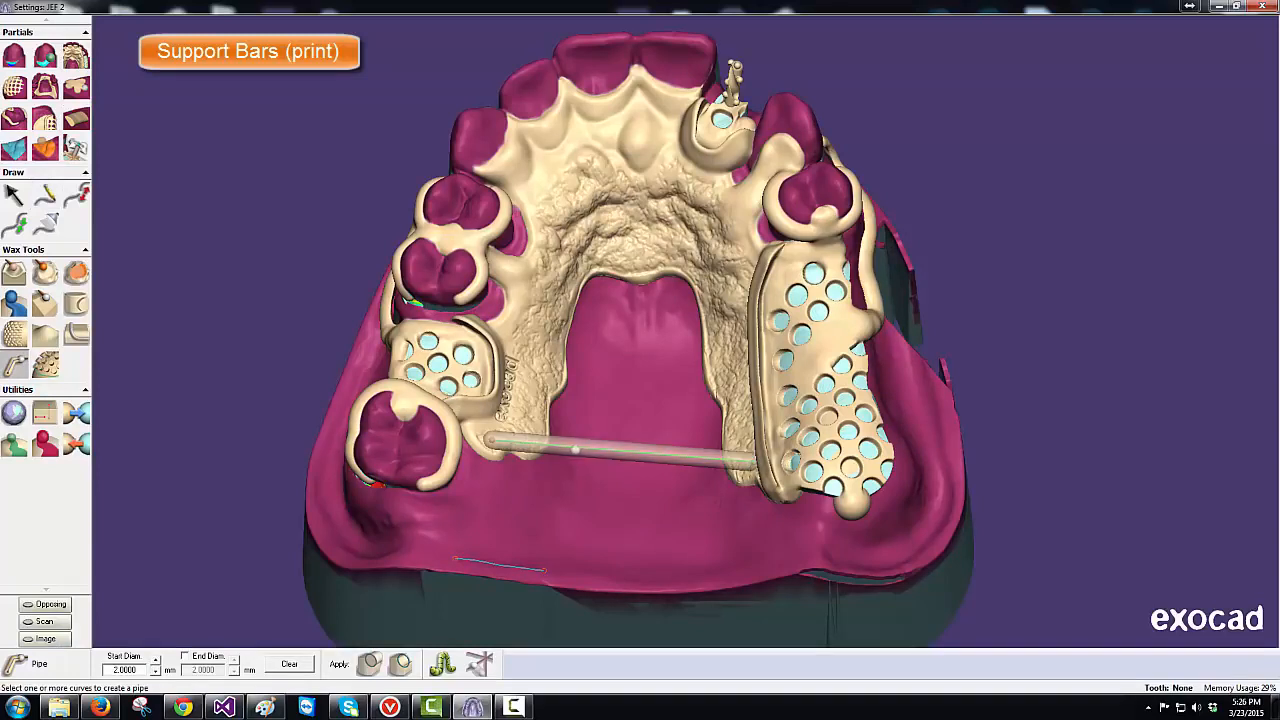
click(372, 665)
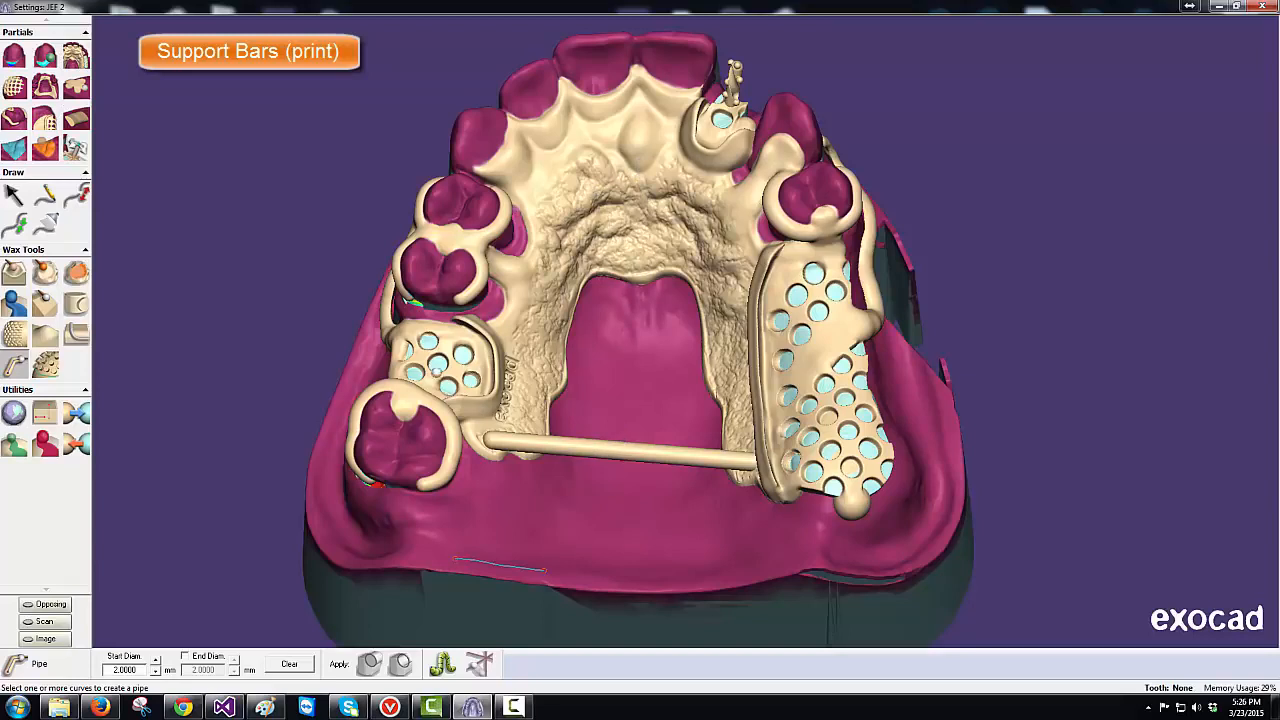
- Enlarge the Clone tool and add 3 mm wax knobs at both support bar ends
click(77, 87)
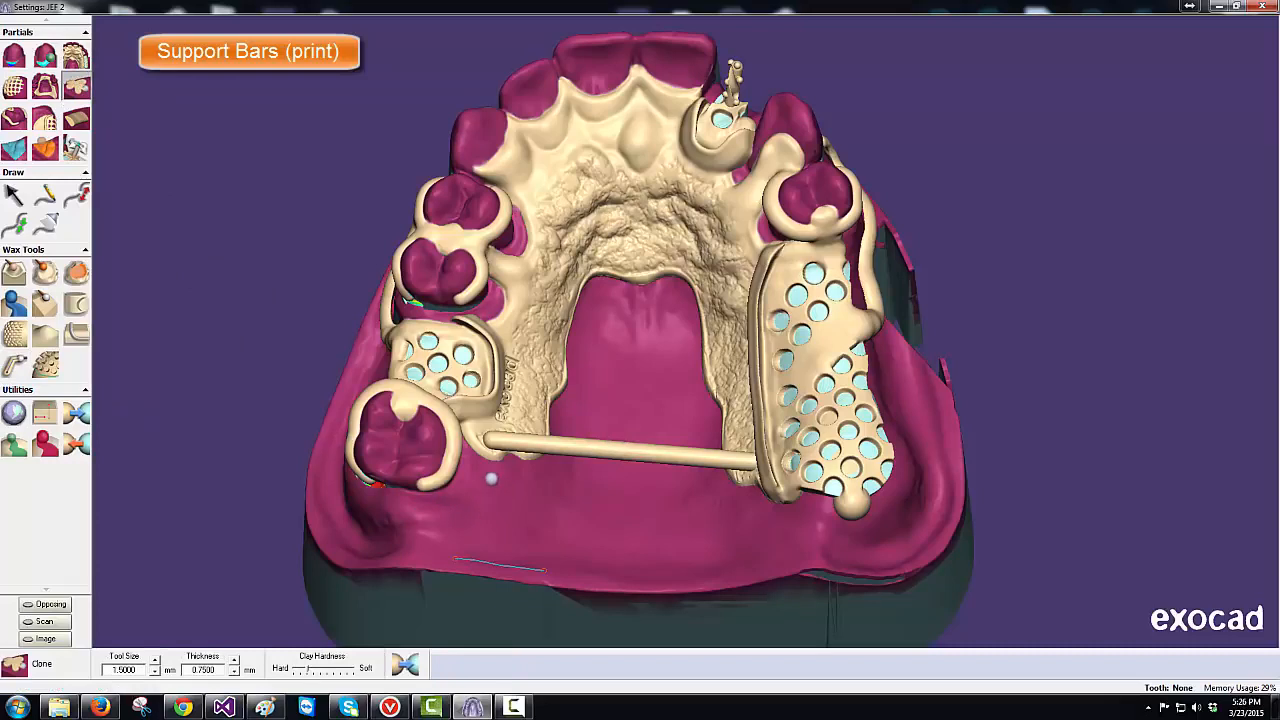
key(Up)
key(Up)
key(Up)
key(Up)
key(Up)
key(Up)
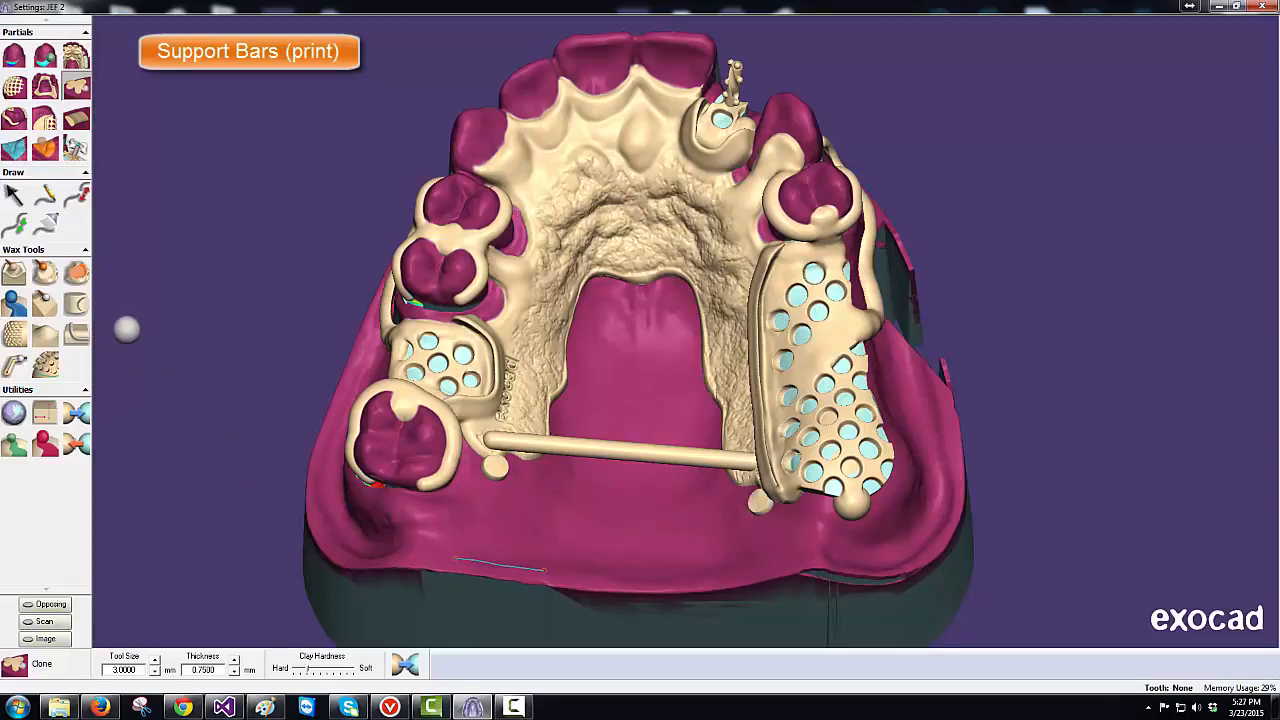
click(46, 196)
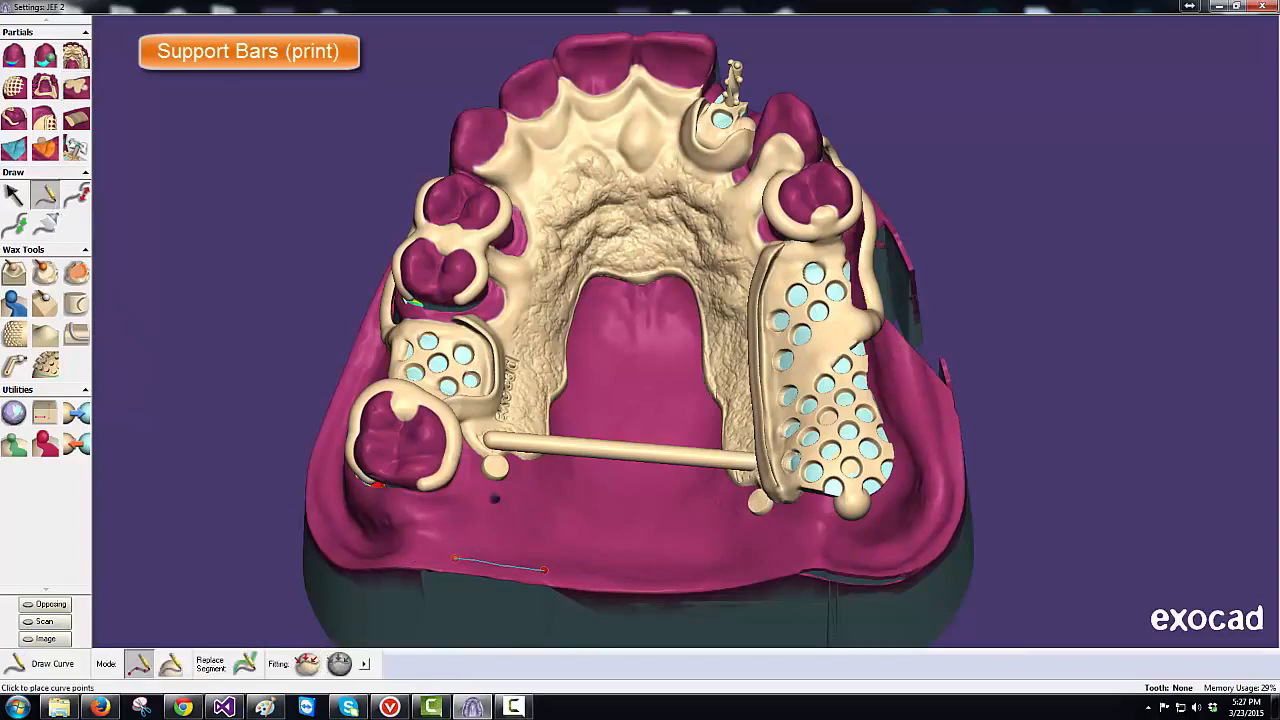
- Draw a curve from the left to the right wax knob and make it a 2 mm pipe bar
click(497, 467)
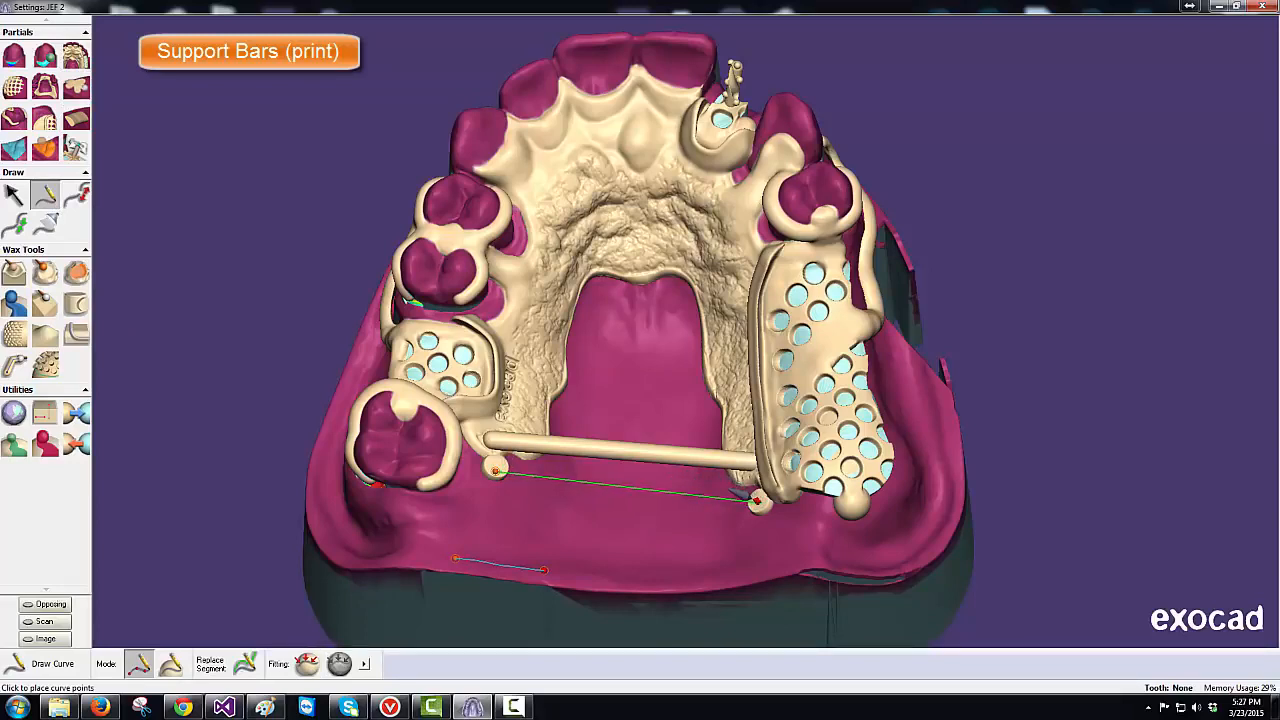
click(757, 501)
click(758, 502)
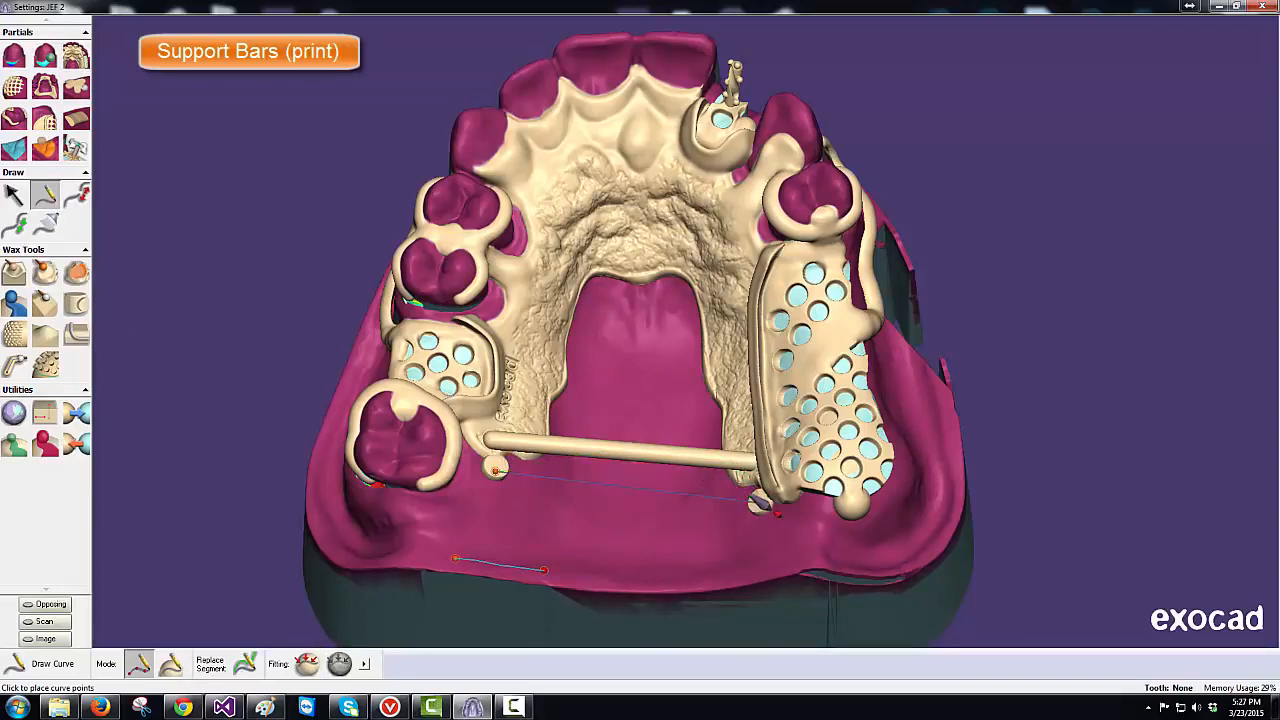
click(16, 366)
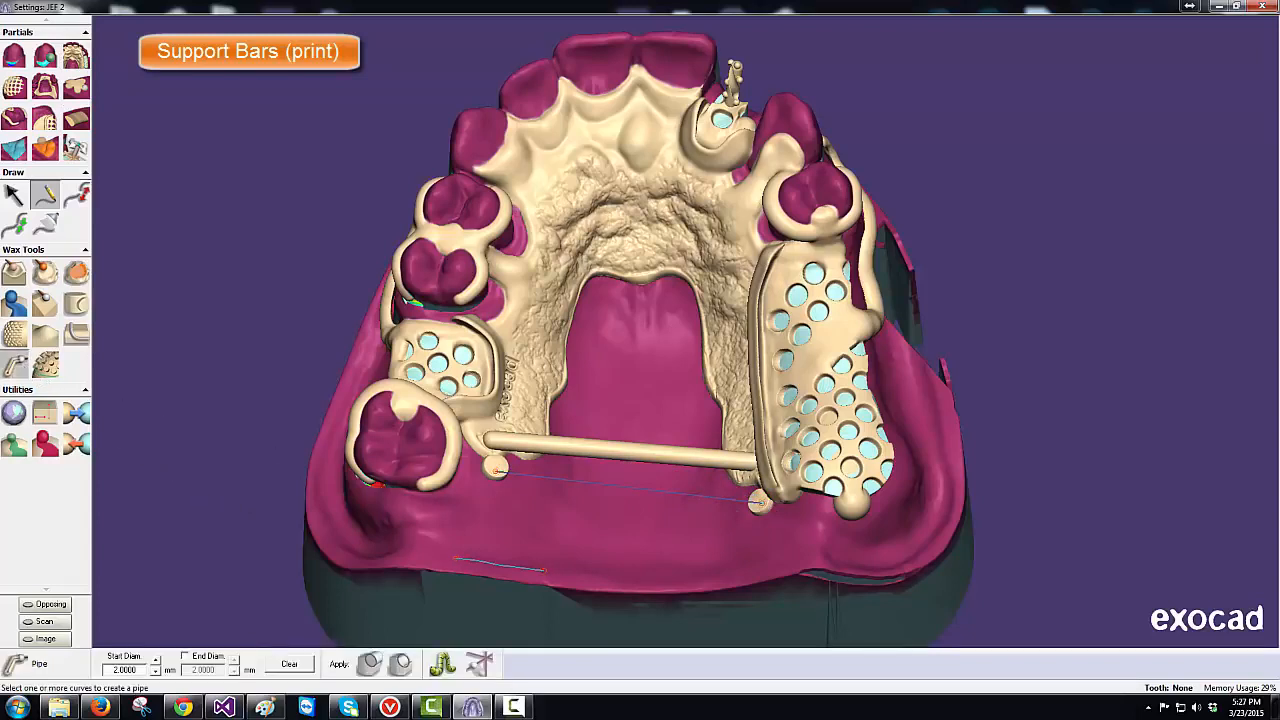
click(526, 477)
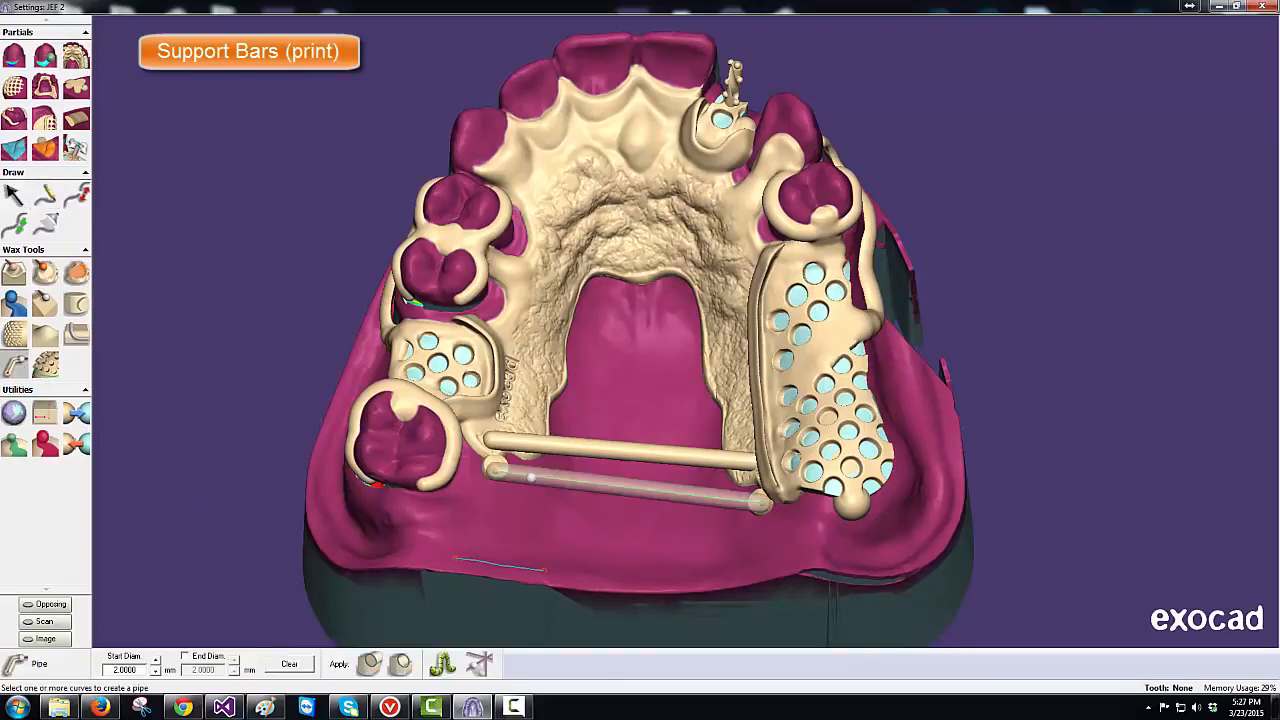
click(372, 664)
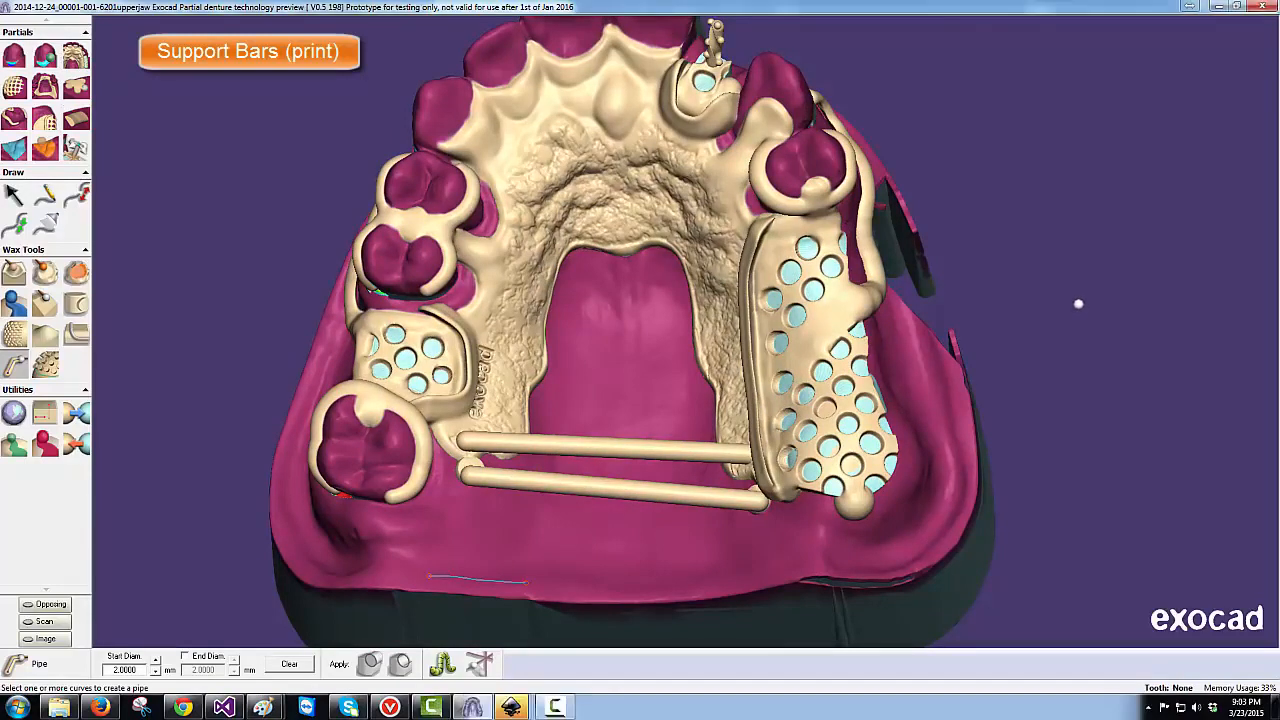
- Save the partial framework with Save For Build and confirm with Yes
right_click(1078, 304)
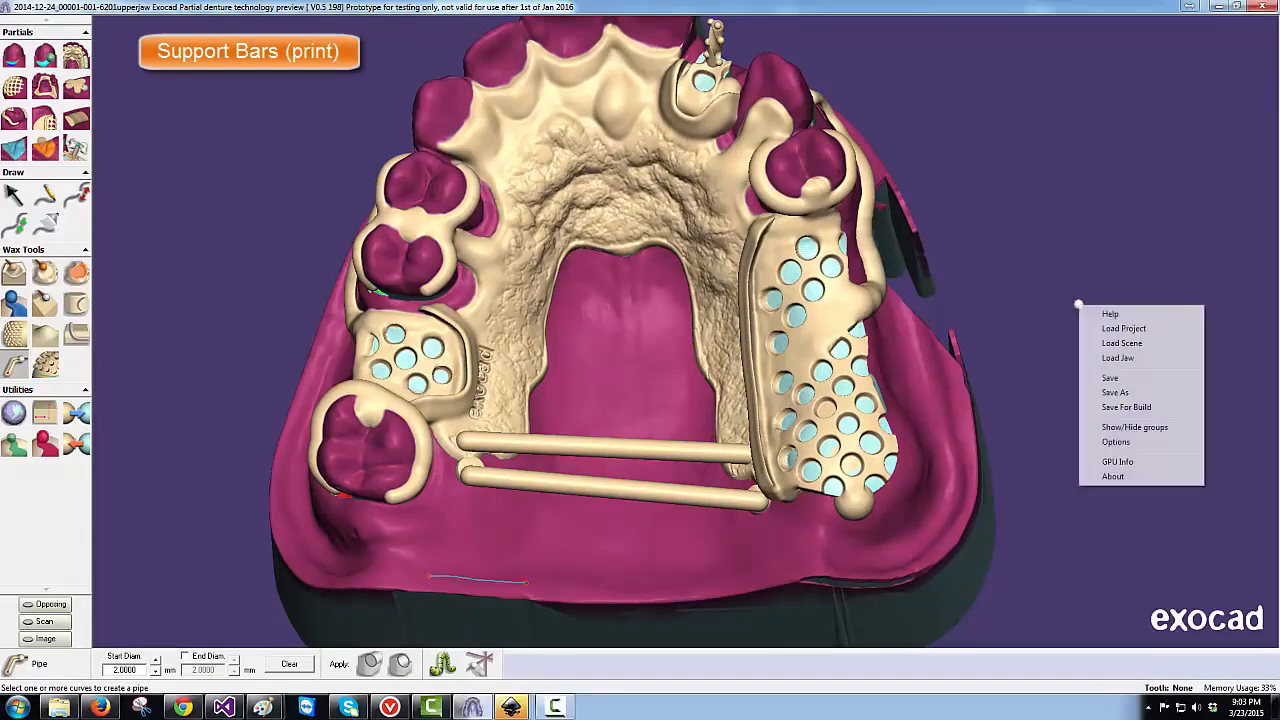
click(1120, 409)
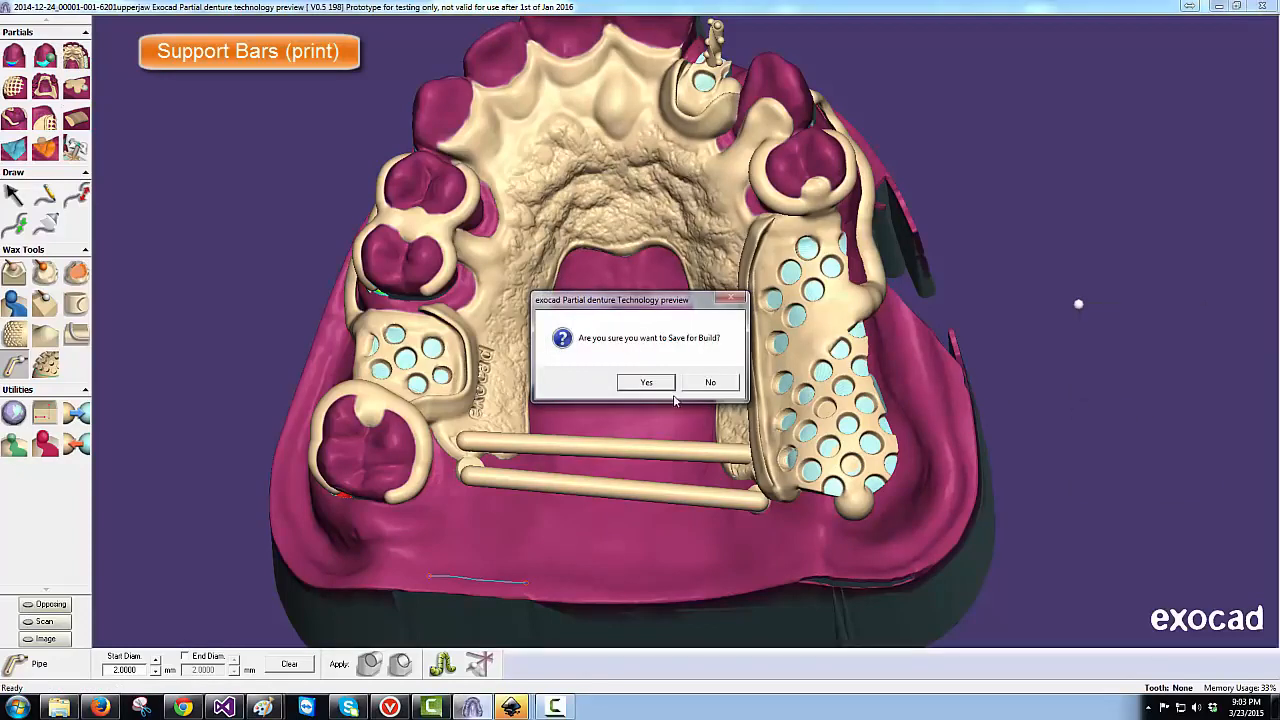
click(658, 384)
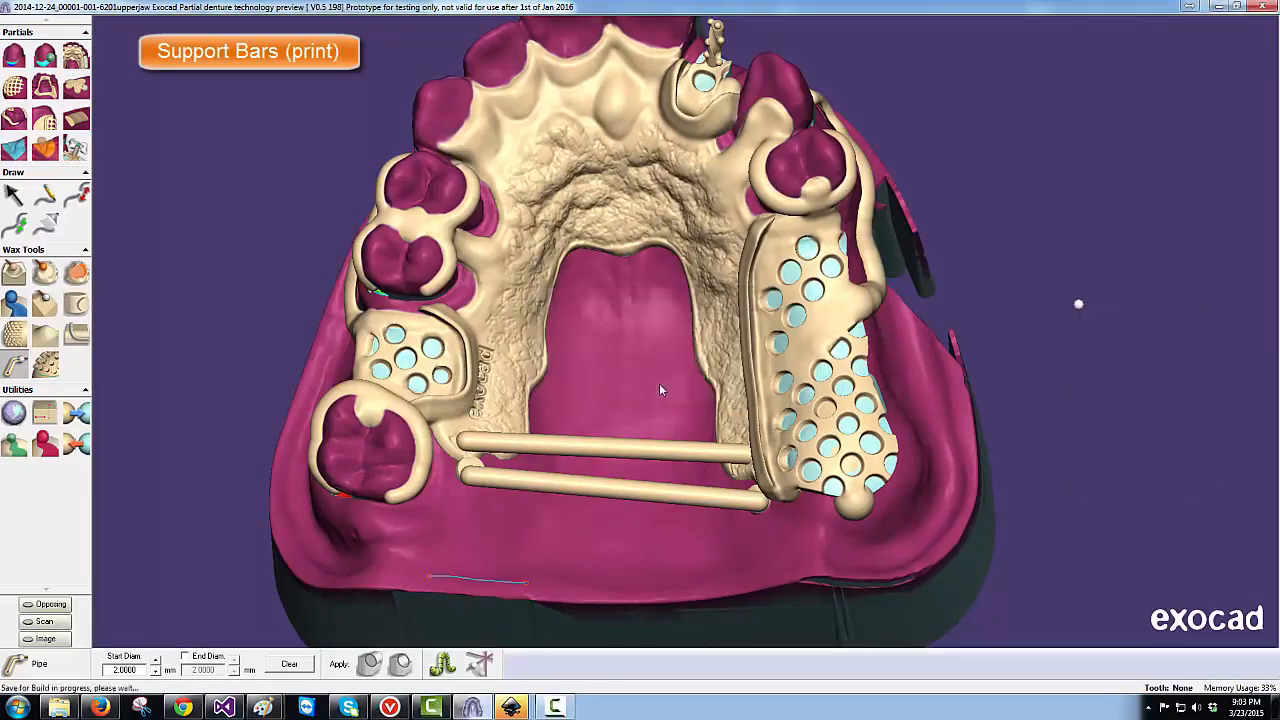